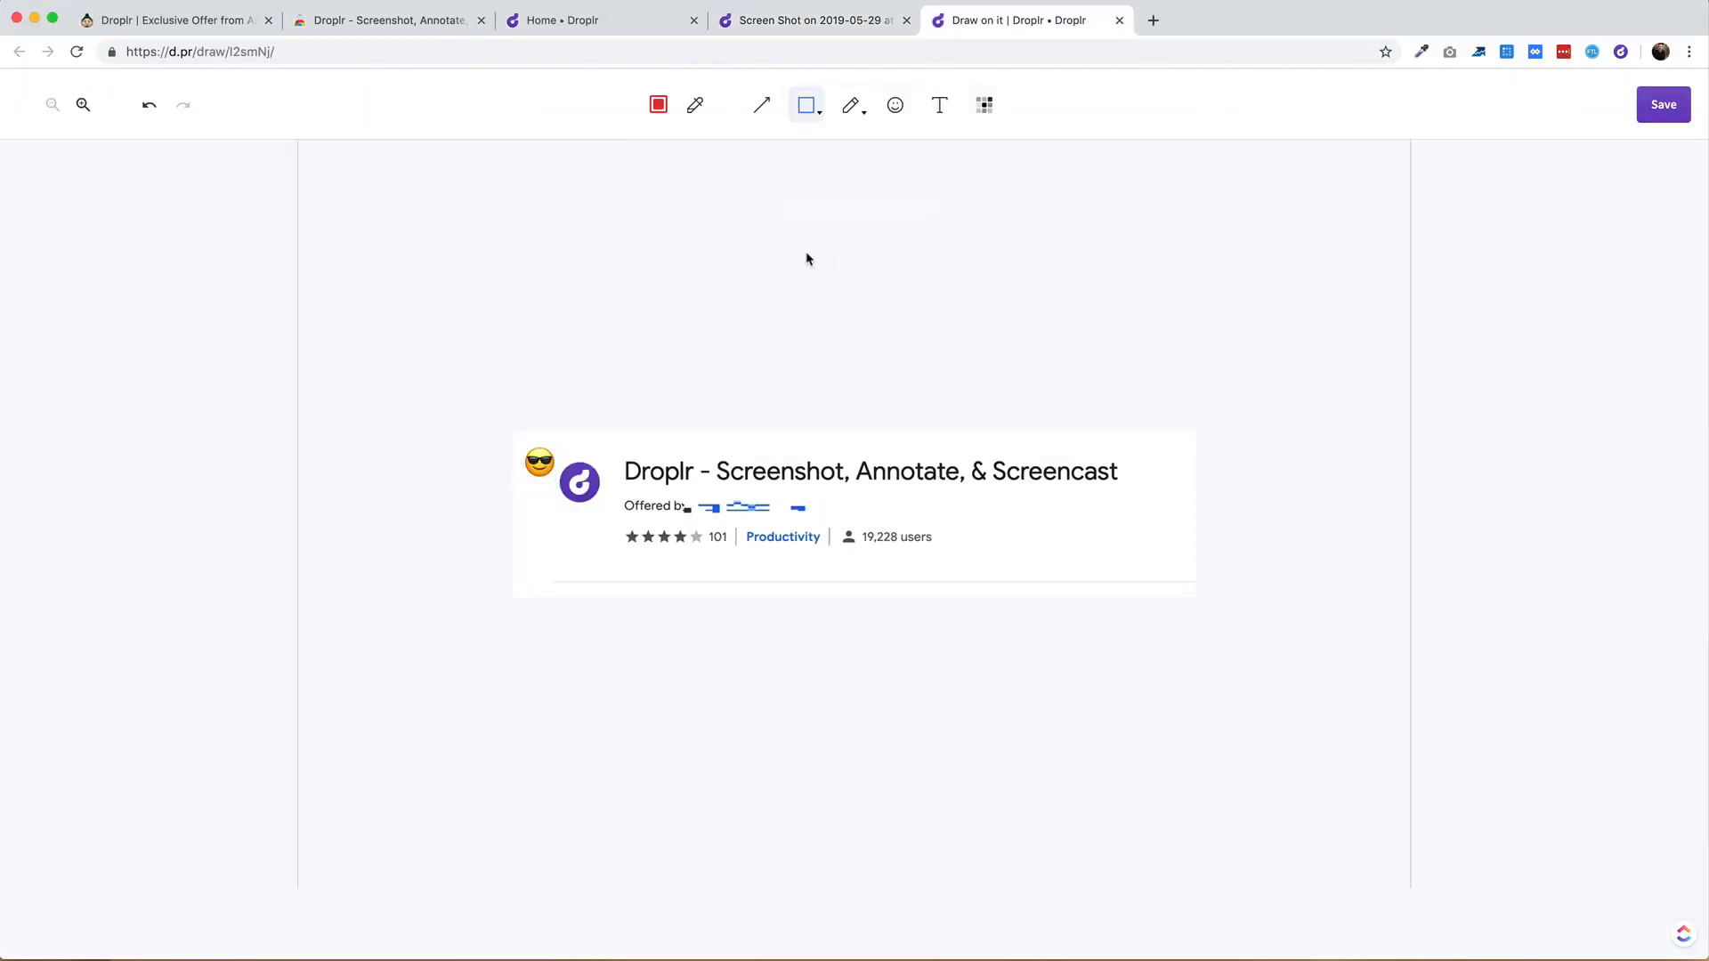
Step: Nudge the blur annotation over the offered-by text slightly left
left_click_drag(721, 508, 714, 508)
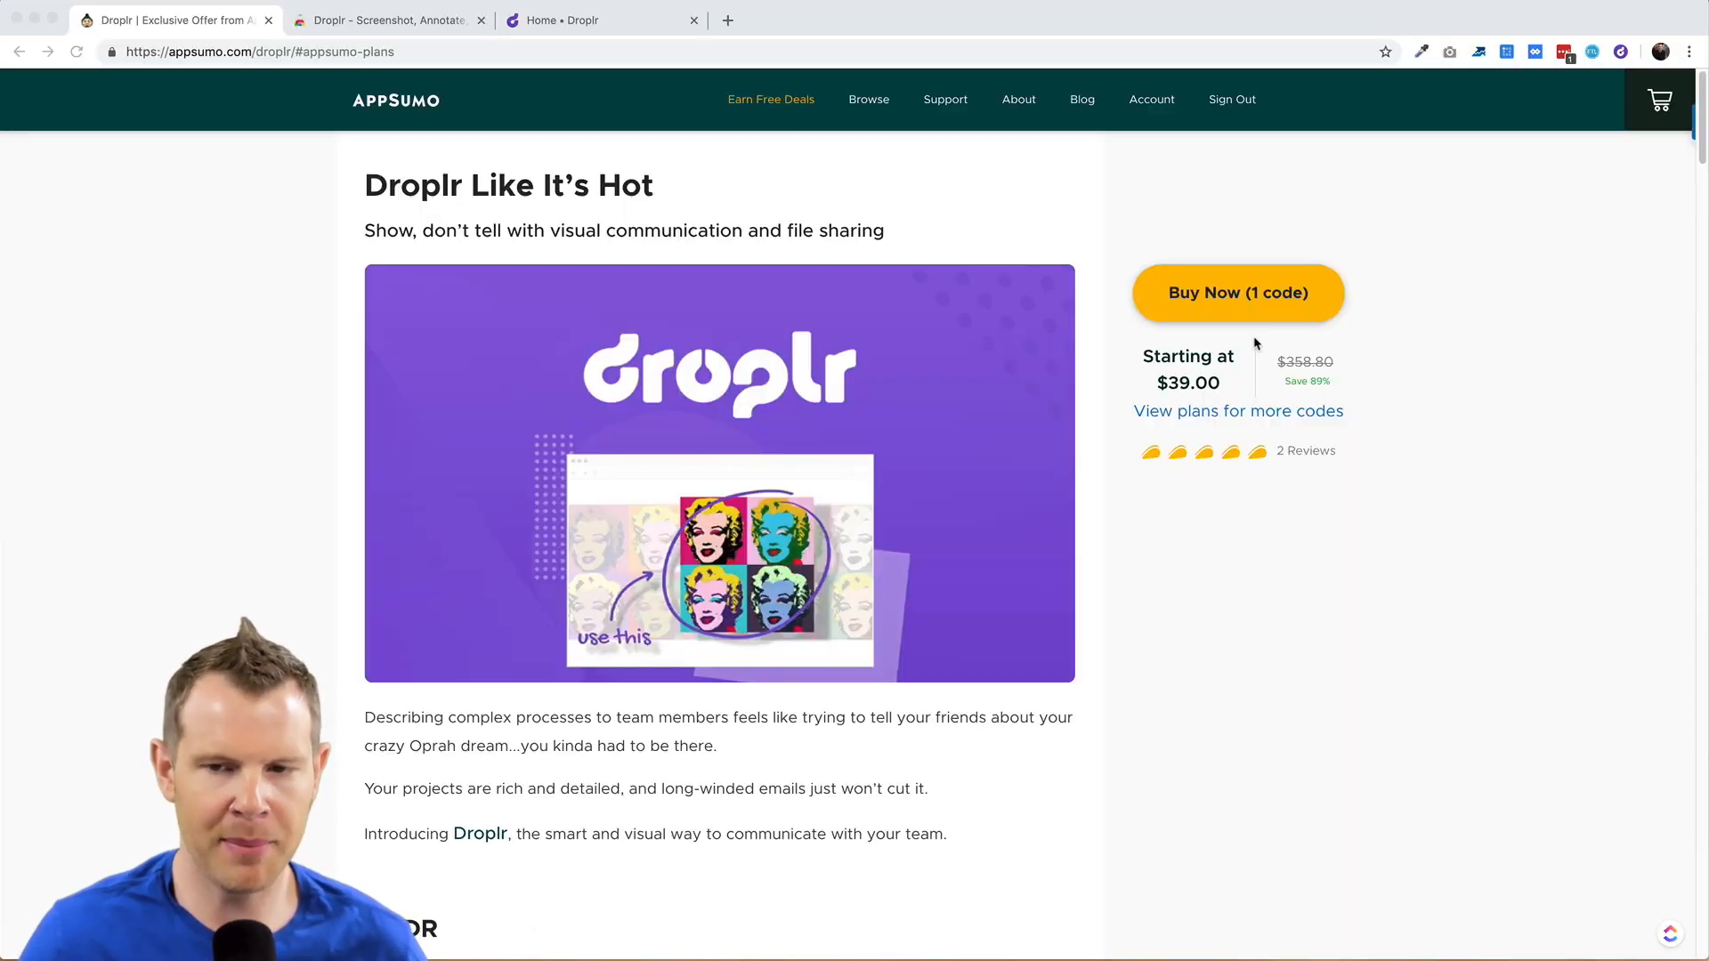
Step: Jump to AppSumo plans and choose 5 Codes for the third Droplr plan ($195)
left_click(1232, 412)
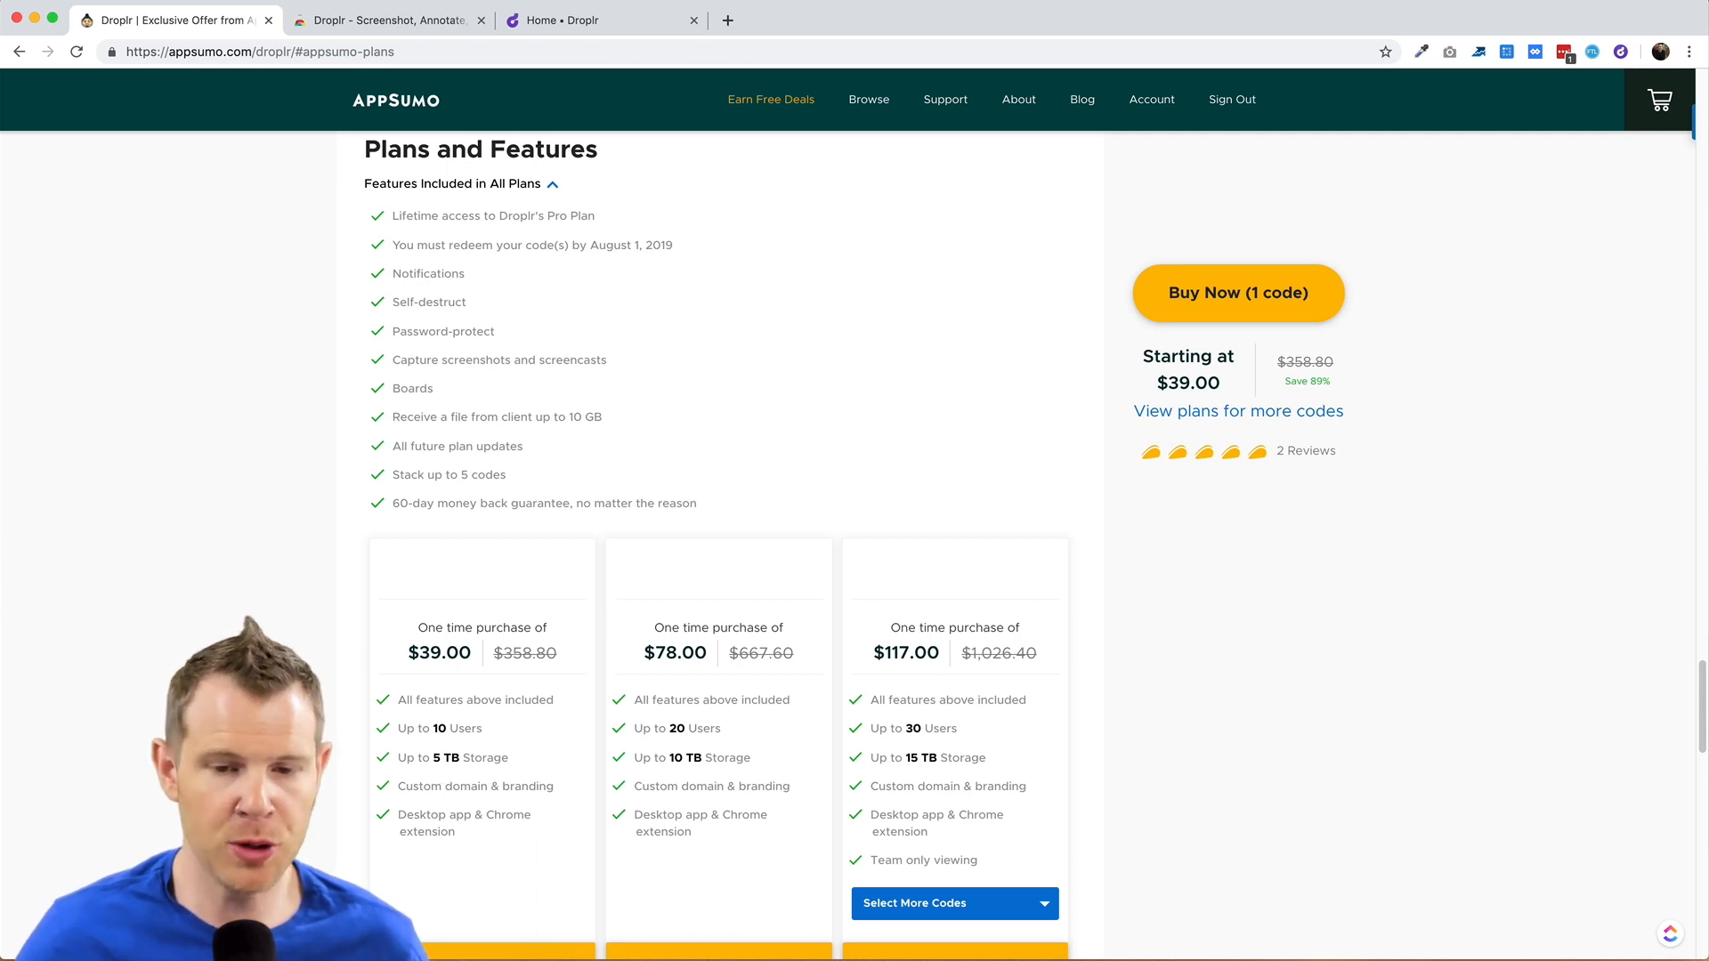
left_click(972, 903)
scroll(972, 903, "down", 2)
scroll(934, 896, "down", 2)
left_click(907, 892)
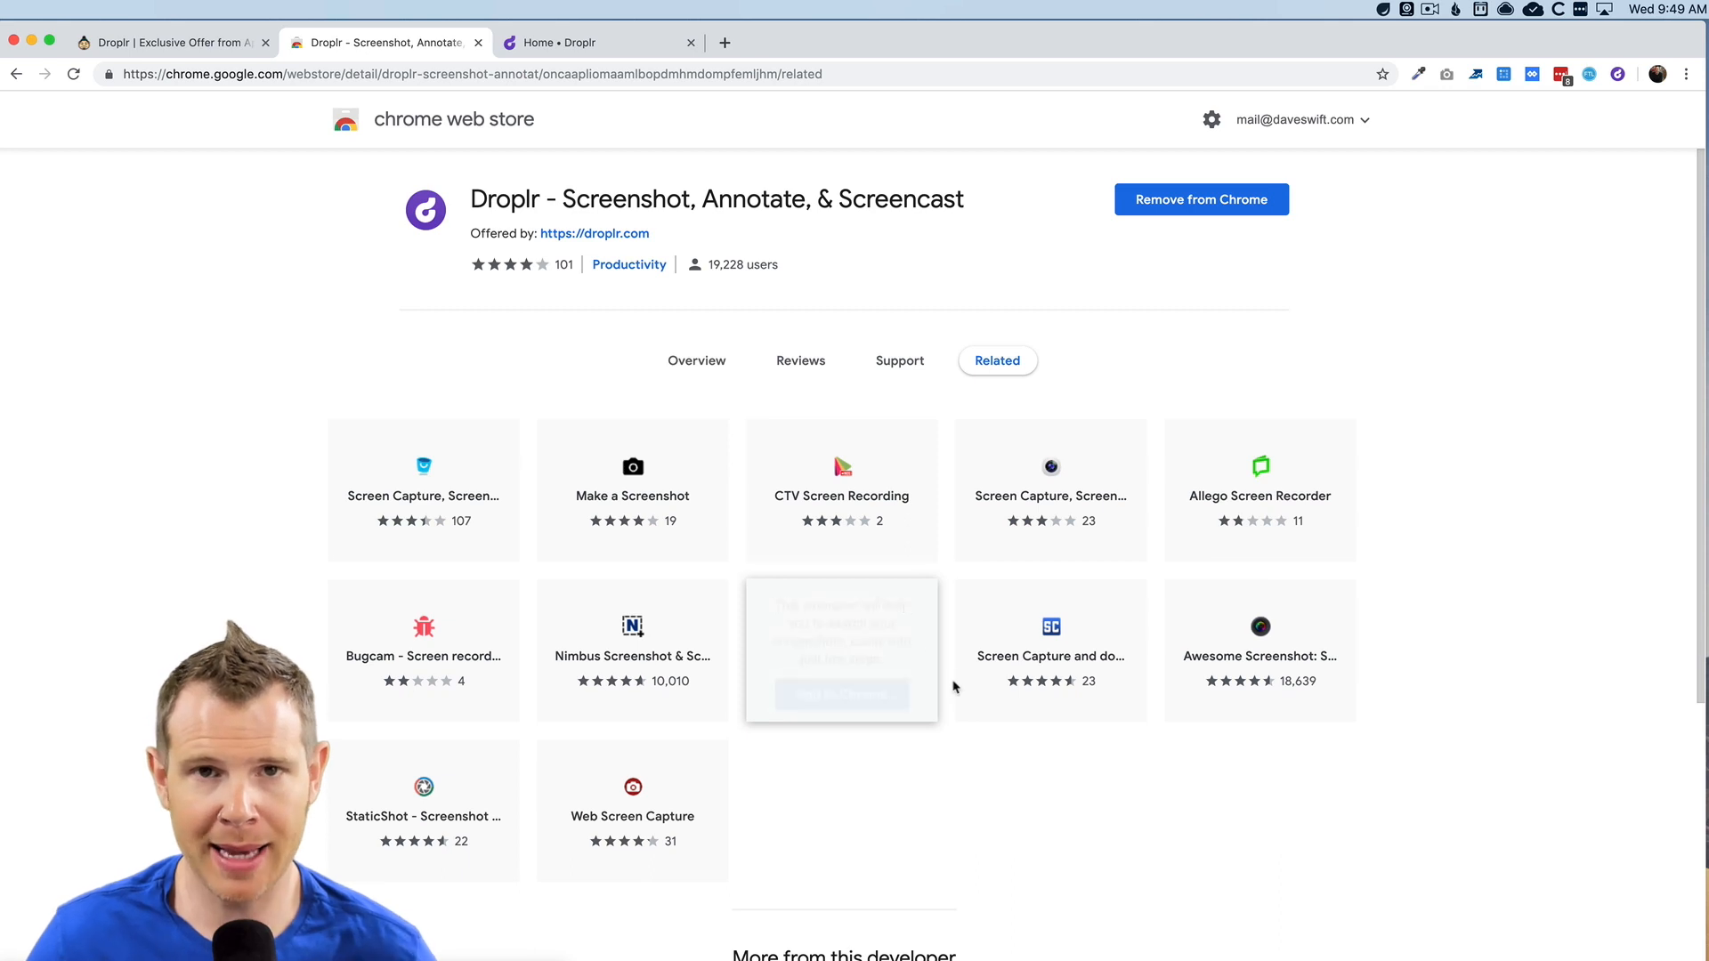
Step: Start a file upload from the Droplr menu-bar icon and cancel it
left_click(1383, 11)
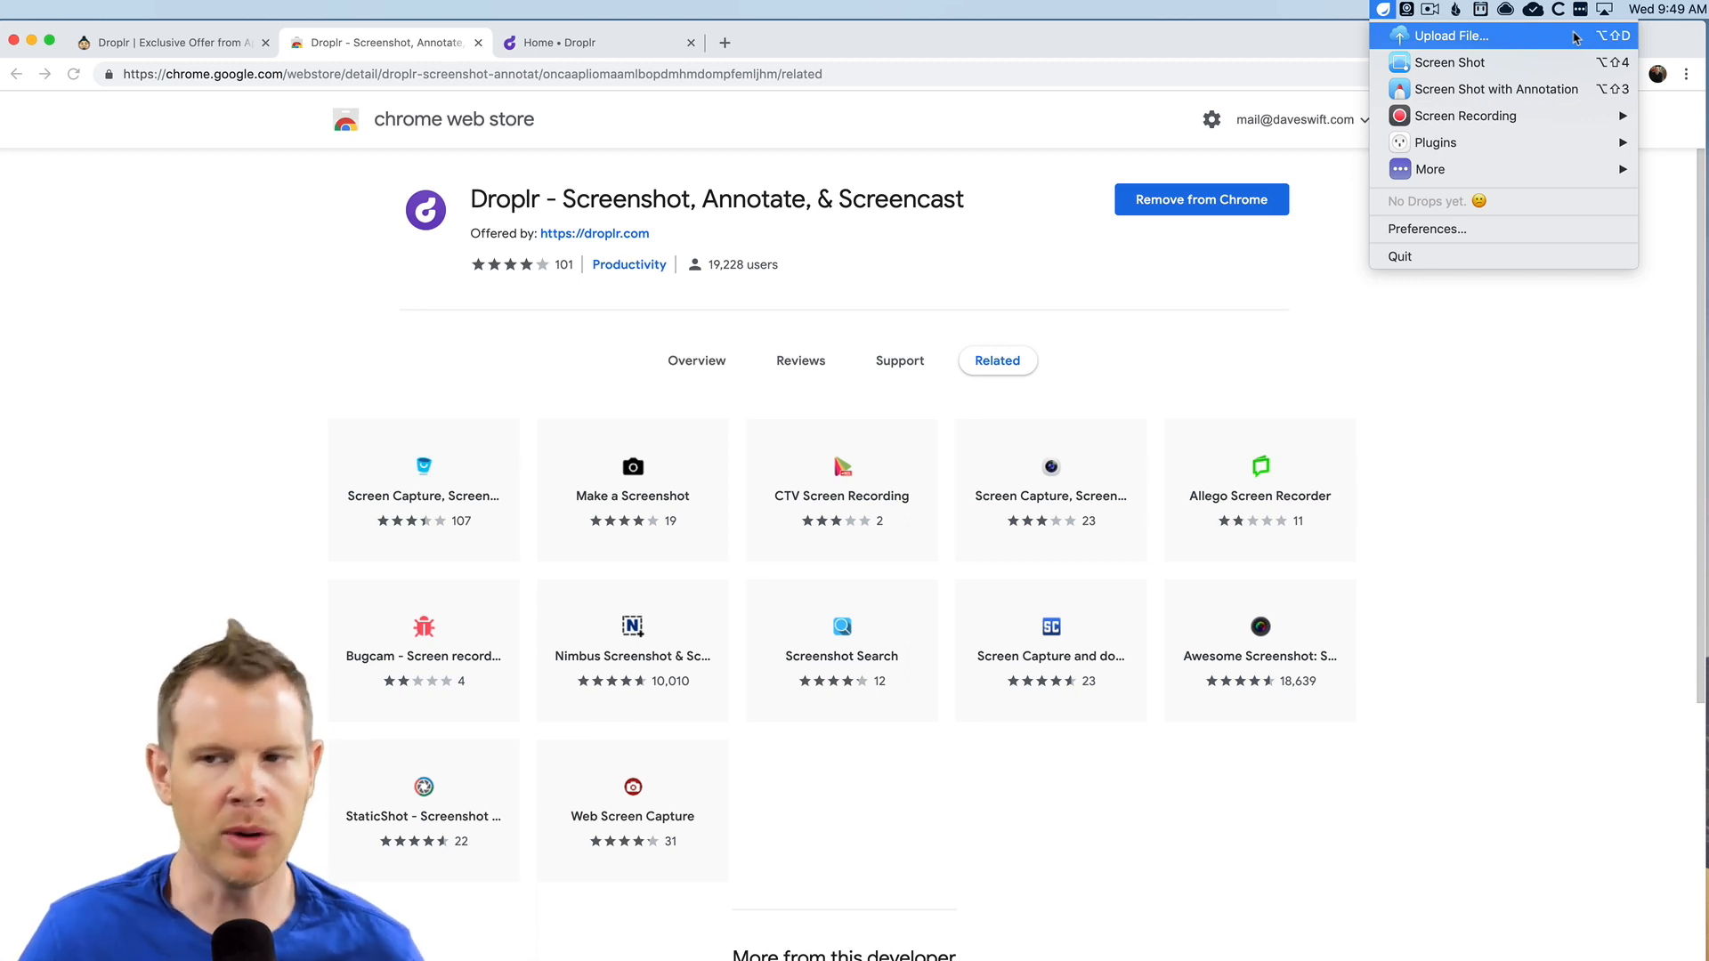
left_click(1547, 38)
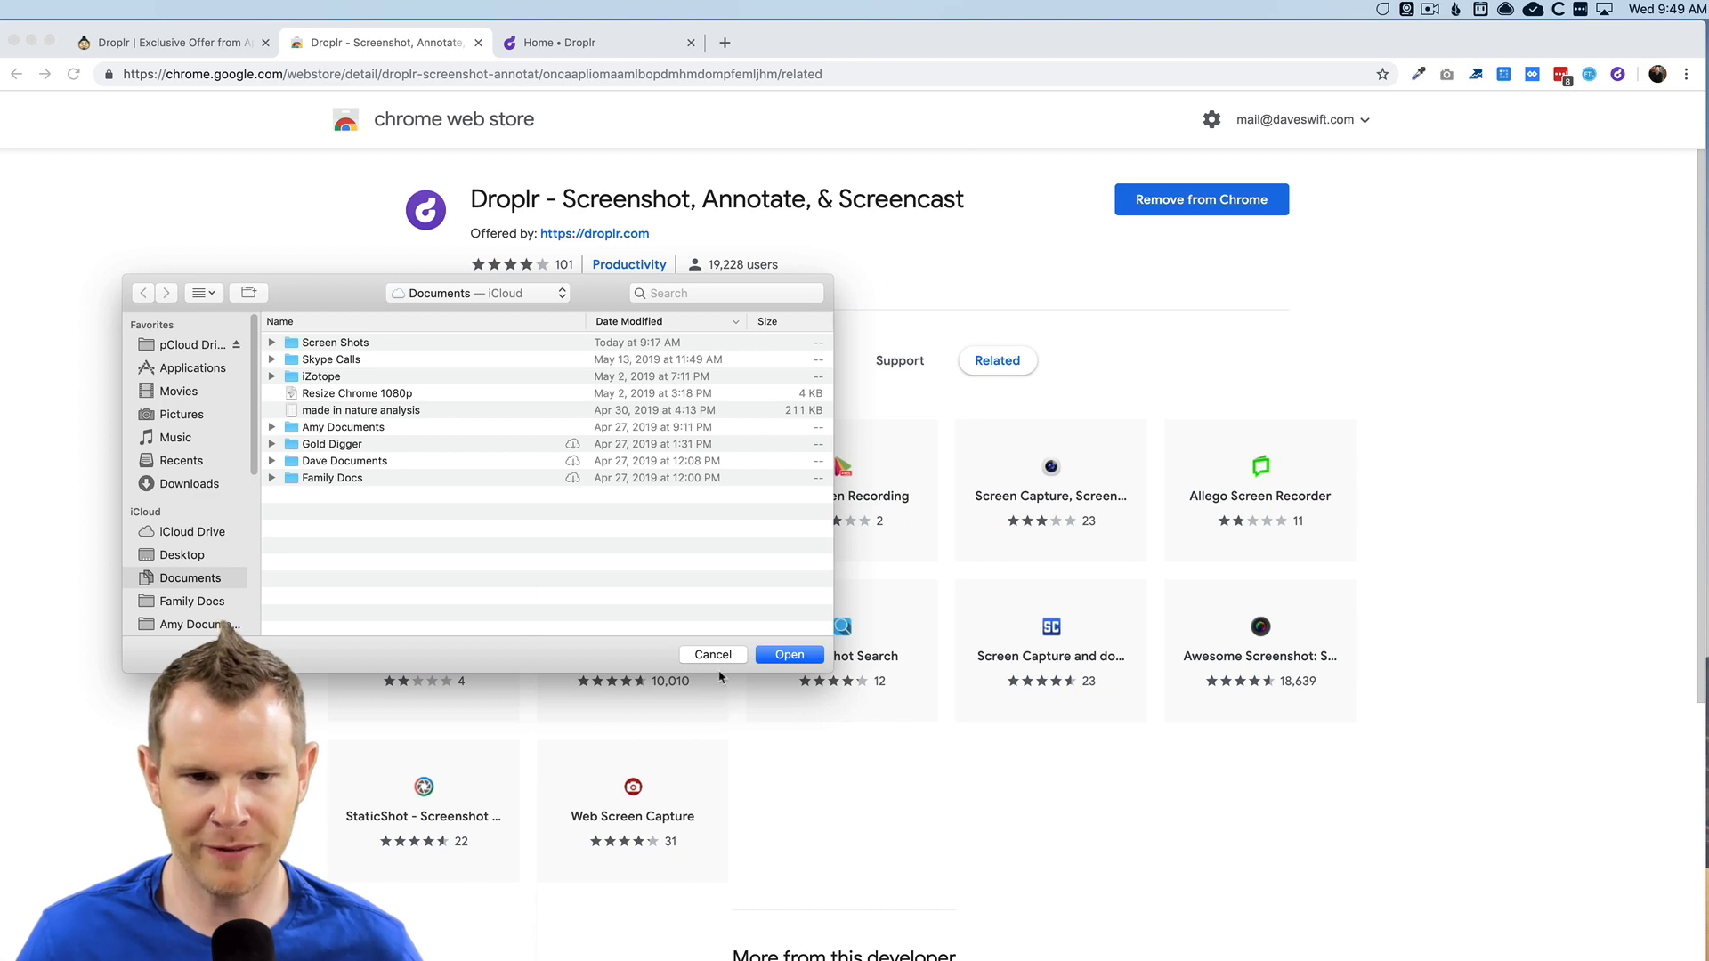
left_click(713, 656)
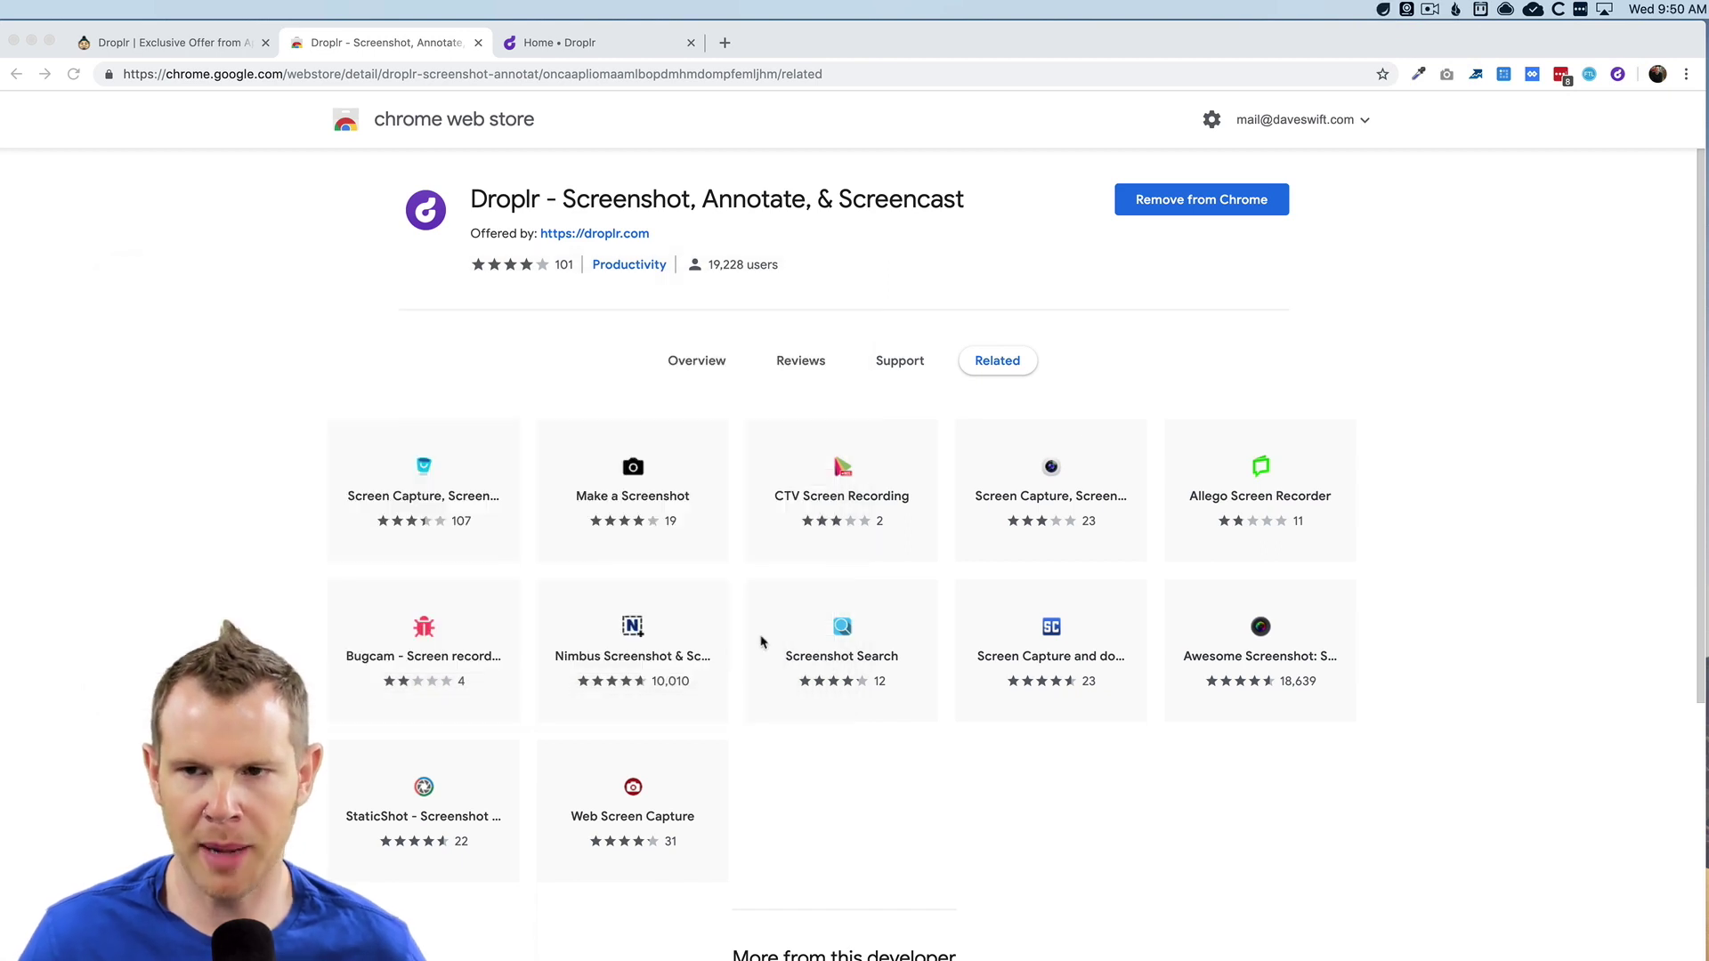
Step: Capture a screenshot drop of the extension's title and rating area via the Droplr menu
left_click(1383, 10)
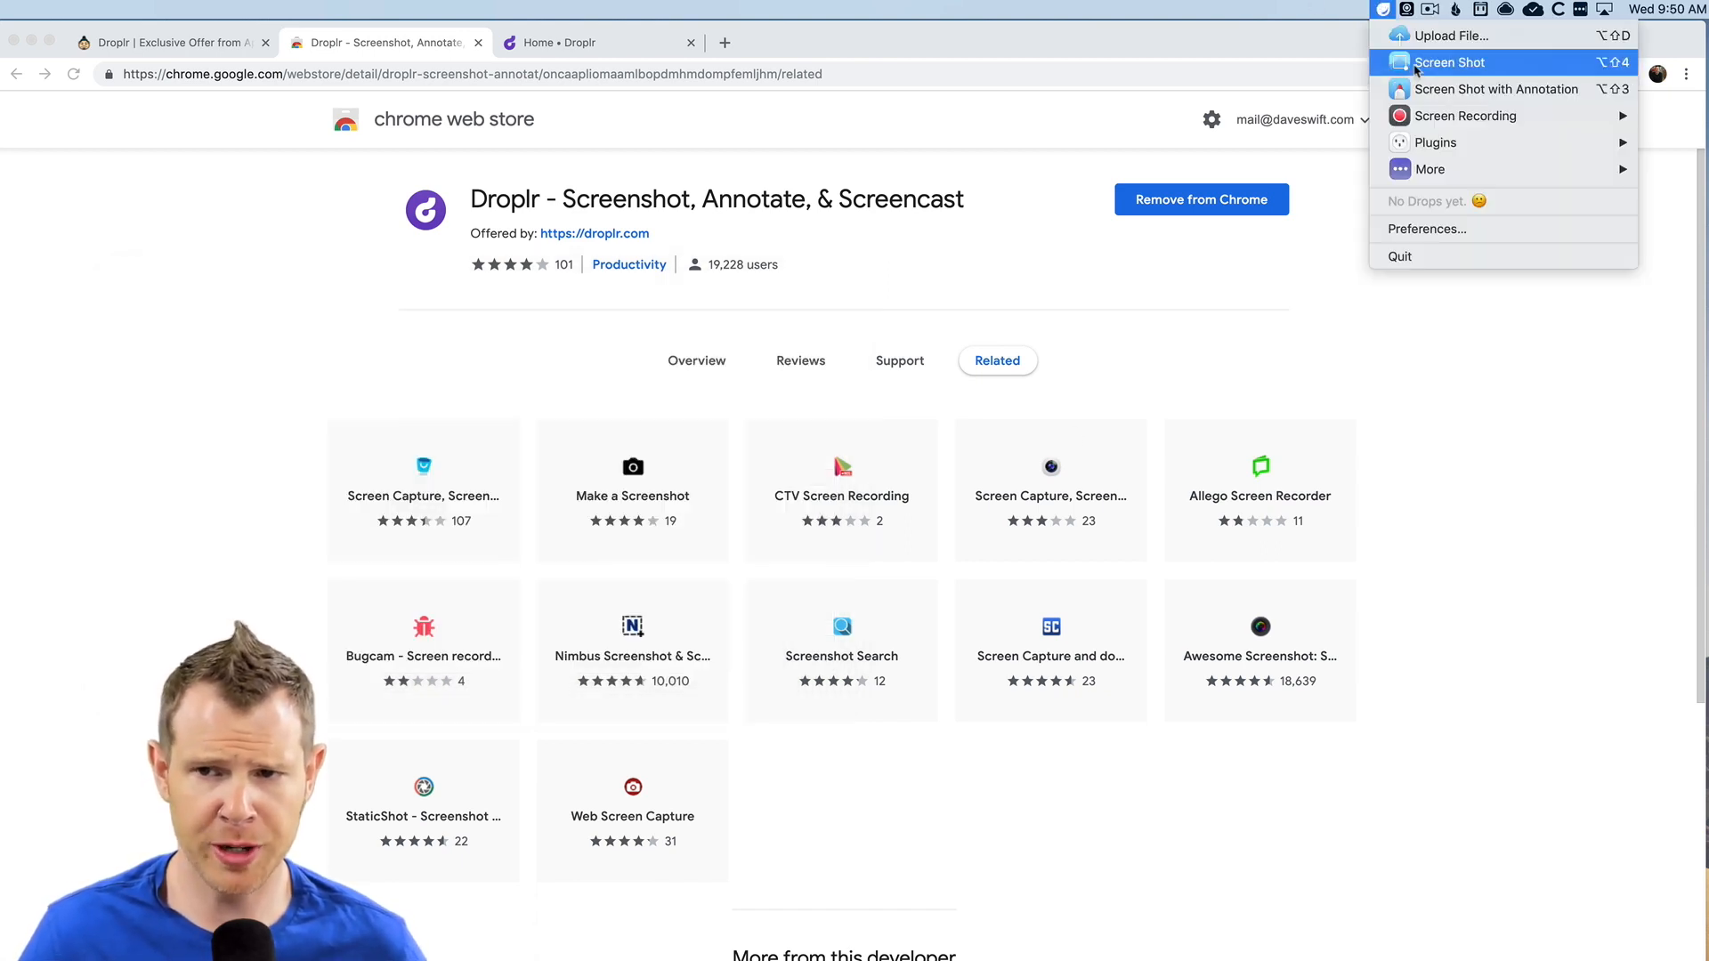
left_click(1442, 62)
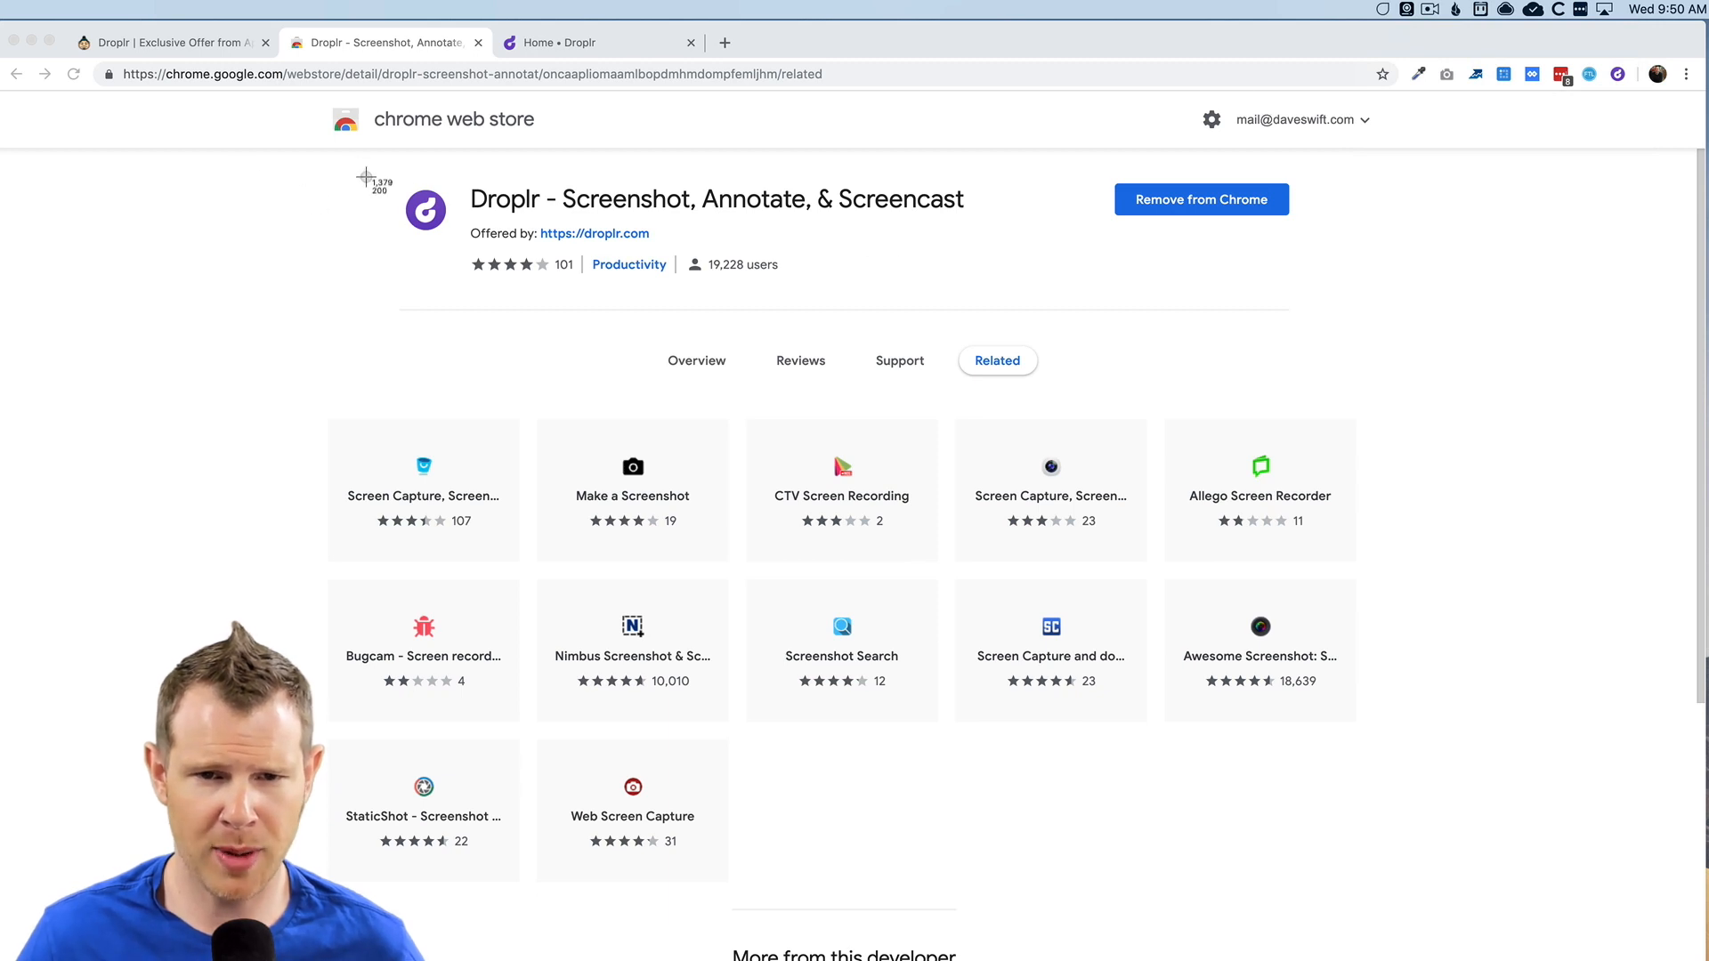
mouse_move(361, 161)
left_mouse_down()
mouse_move(1015, 308)
mouse_move(1050, 334)
left_mouse_up()
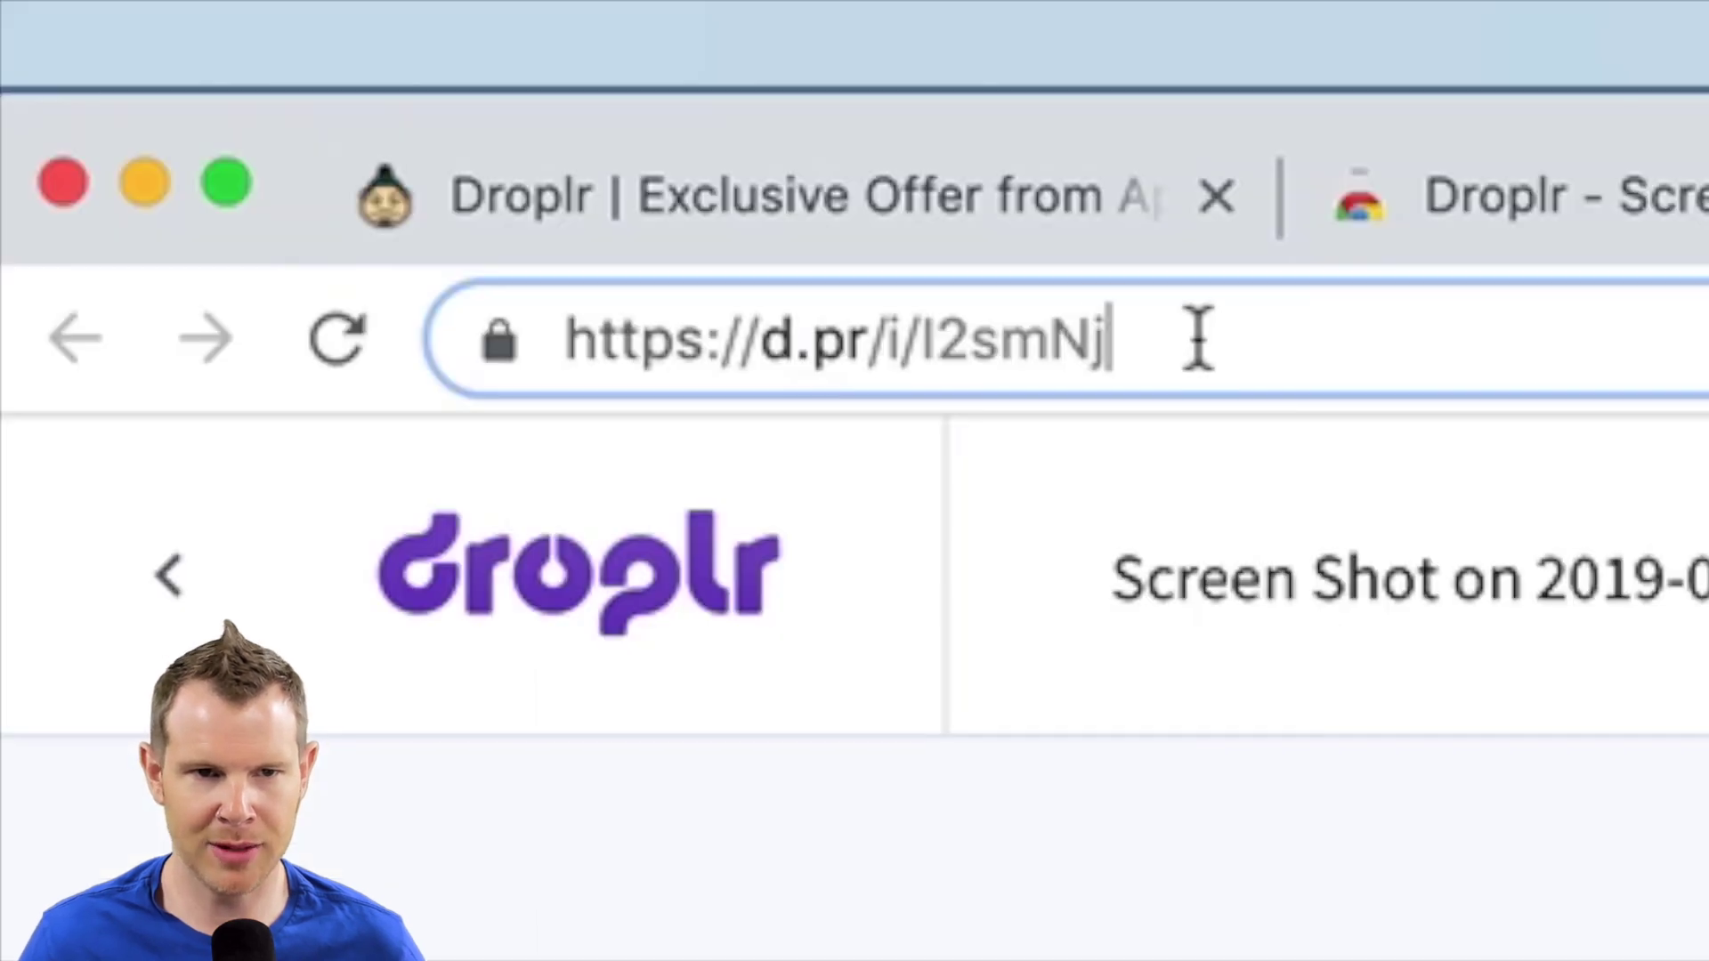
Step: Select and copy the drop's d.pr short link from the address bar
left_click_drag(1198, 335, 542, 307)
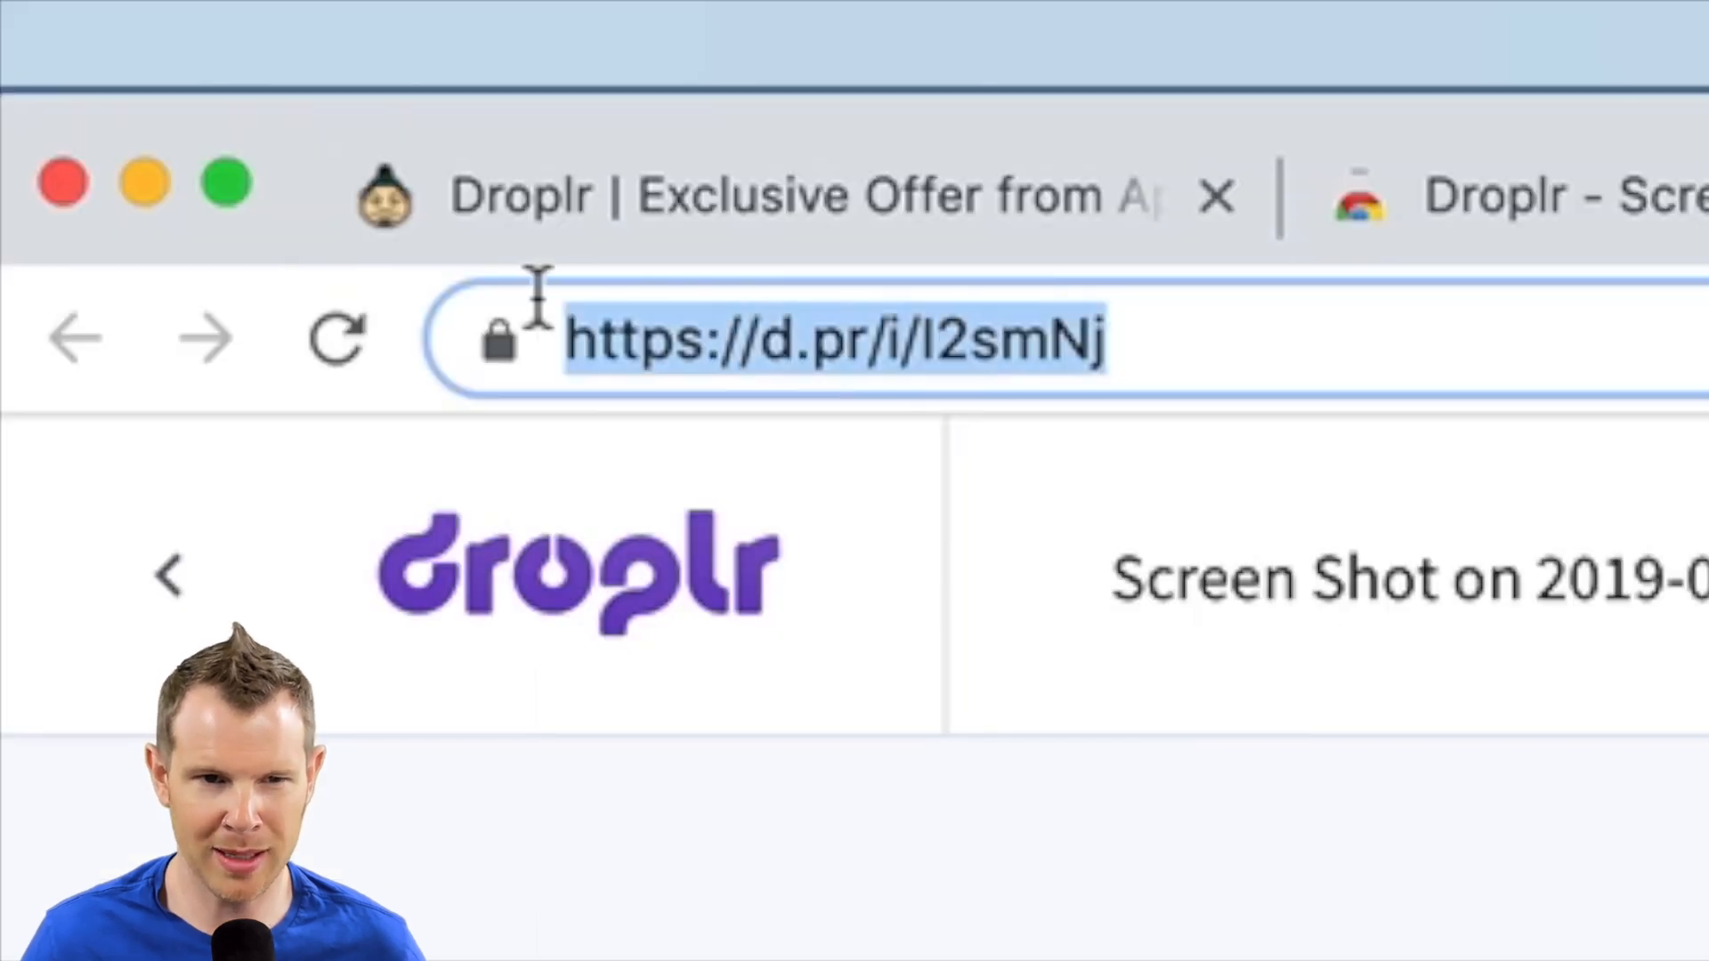
left_click(842, 341)
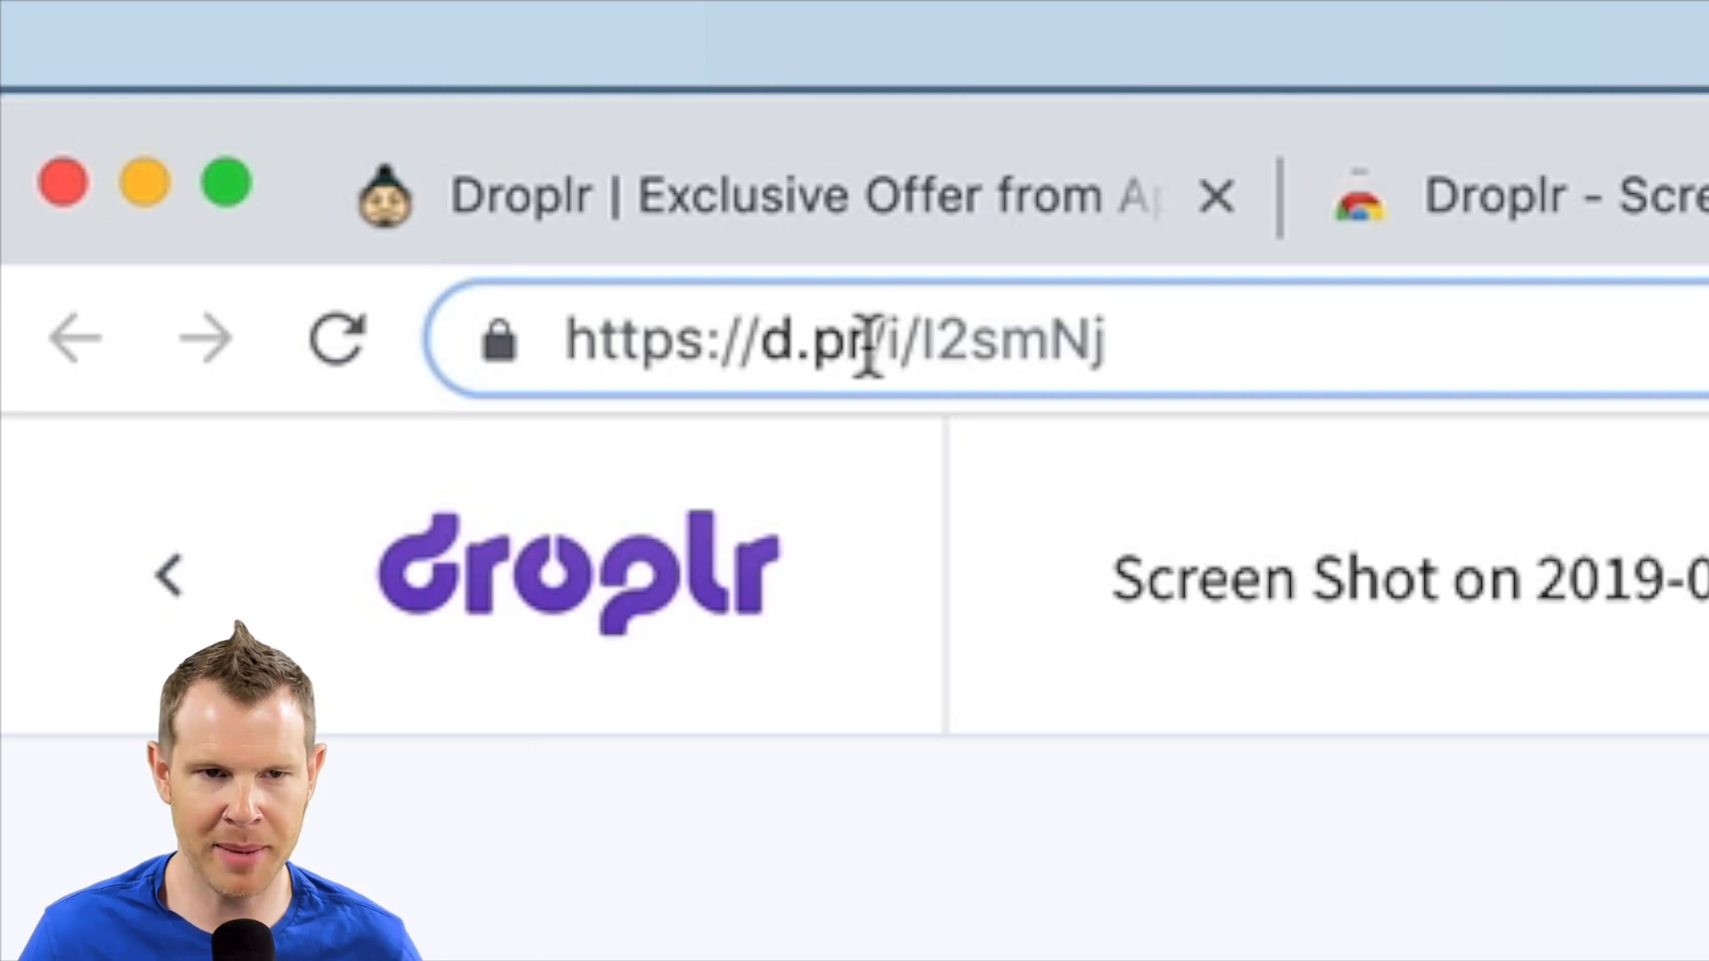
double_click(801, 341)
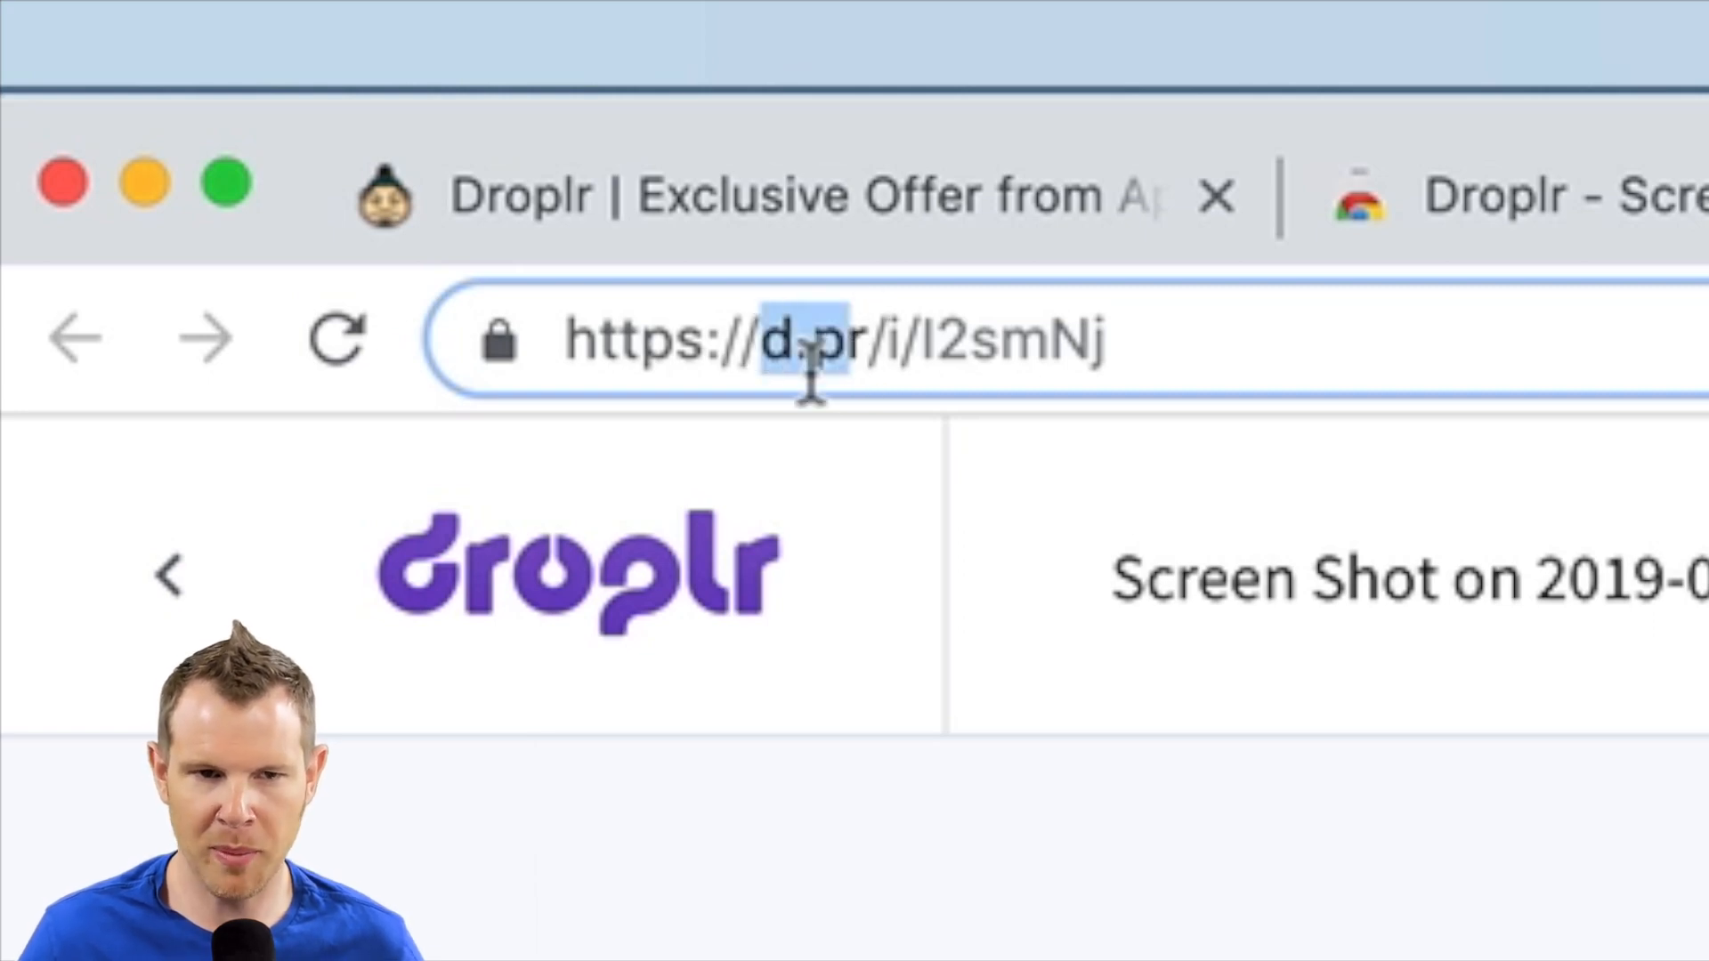
left_click(943, 344)
left_click_drag(1256, 350, 935, 349)
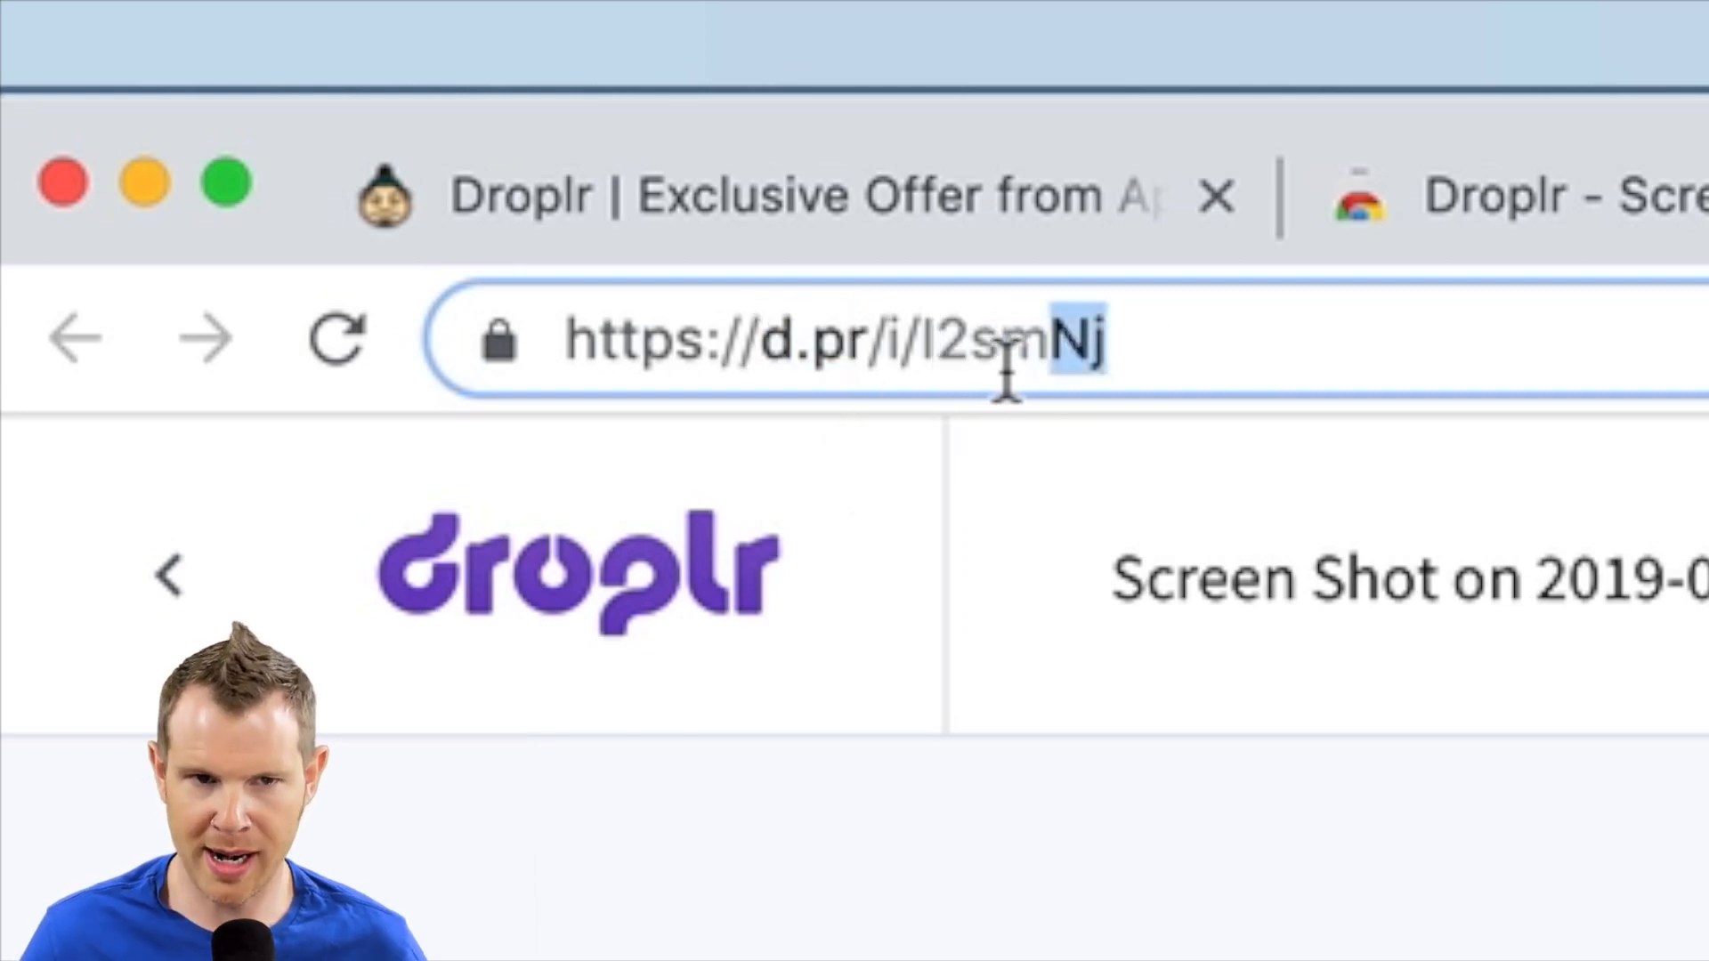
key("super+a")
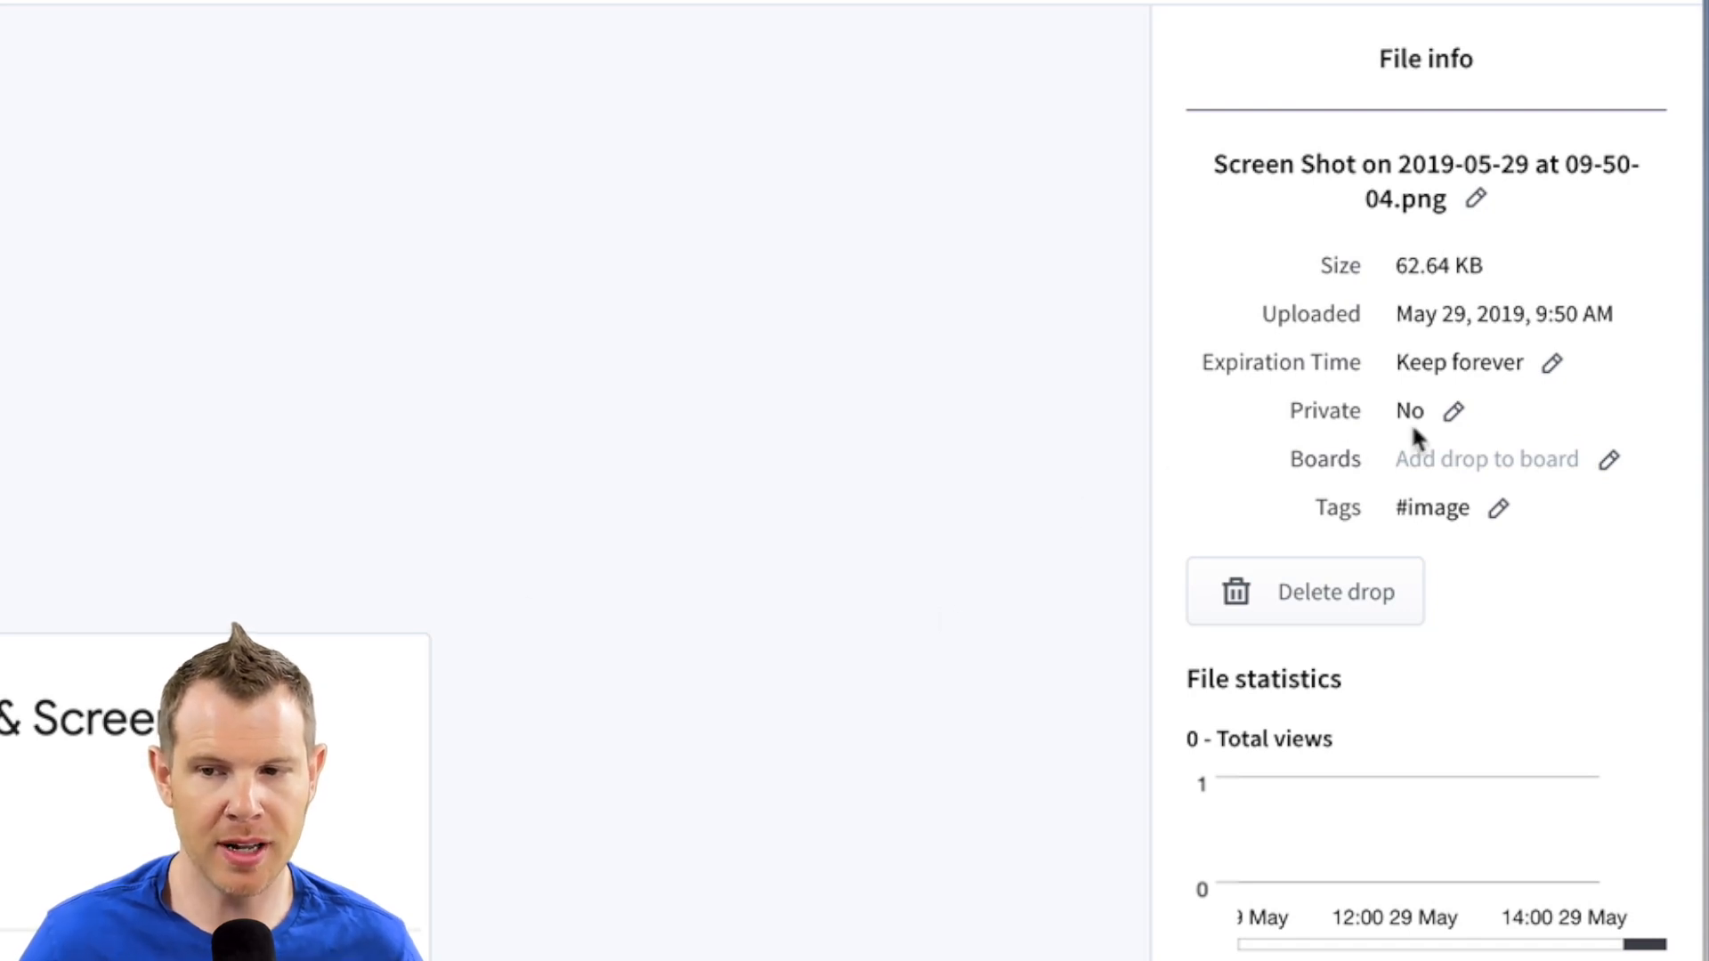
Step: Edit the drop's Private setting, leaving its Yes/No/Team choices open
left_click(1453, 411)
left_click(1456, 481)
left_click(1356, 500)
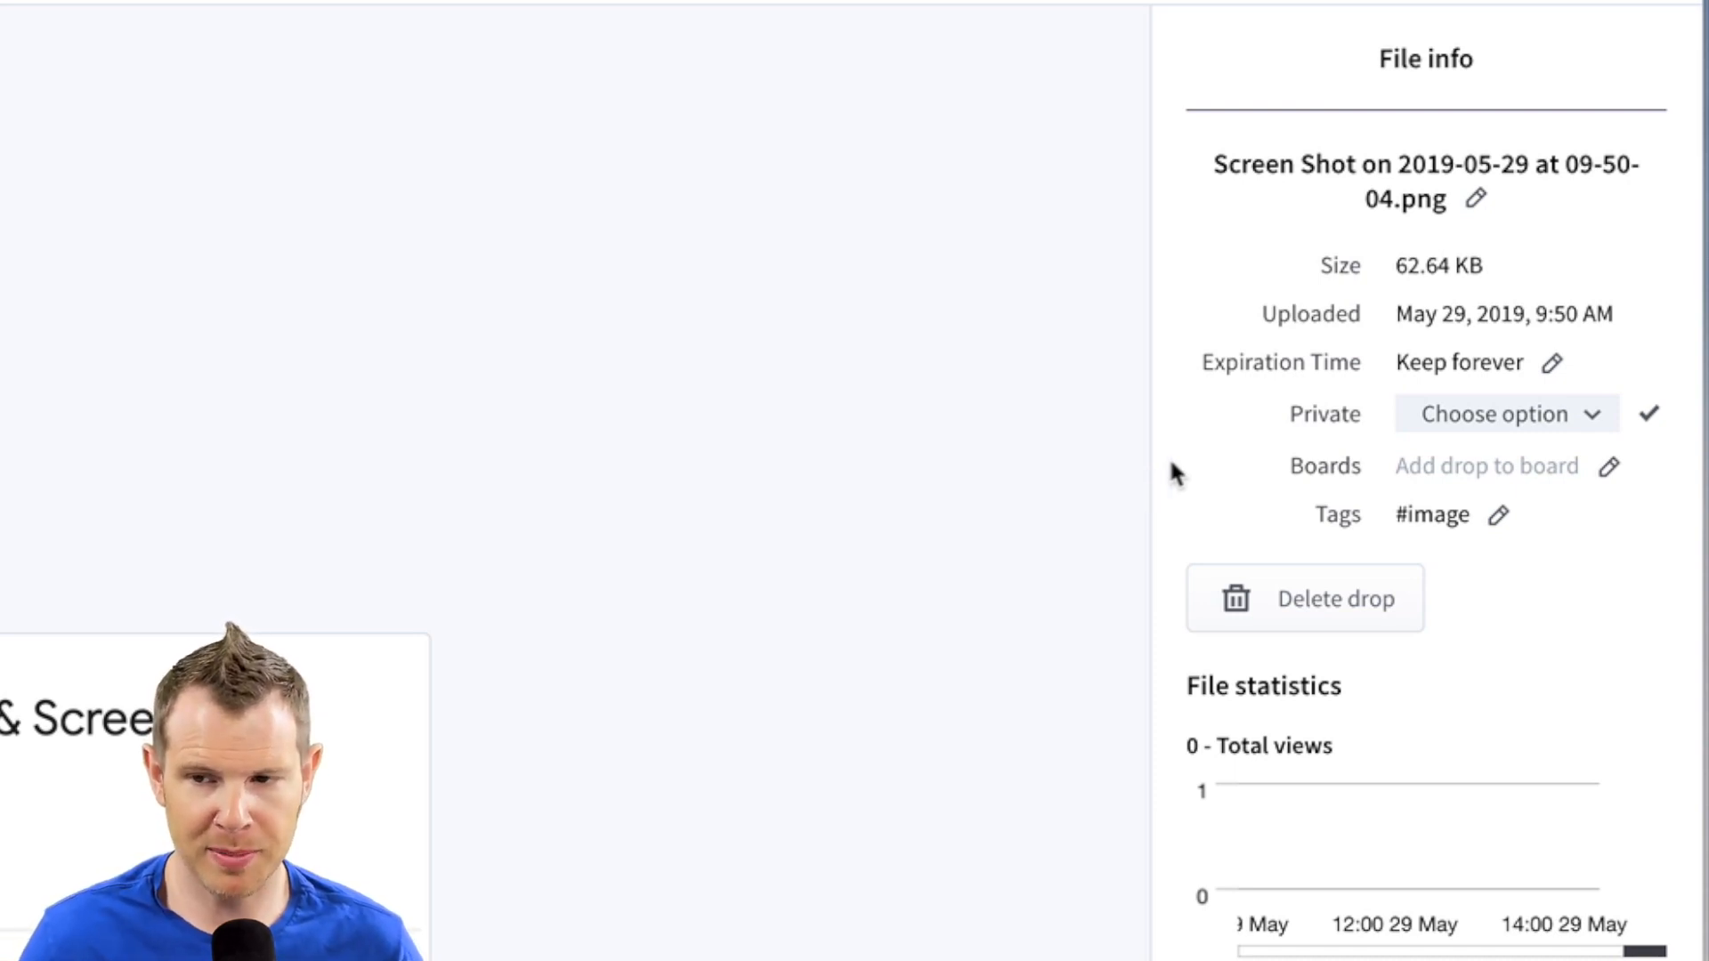
left_click(1576, 414)
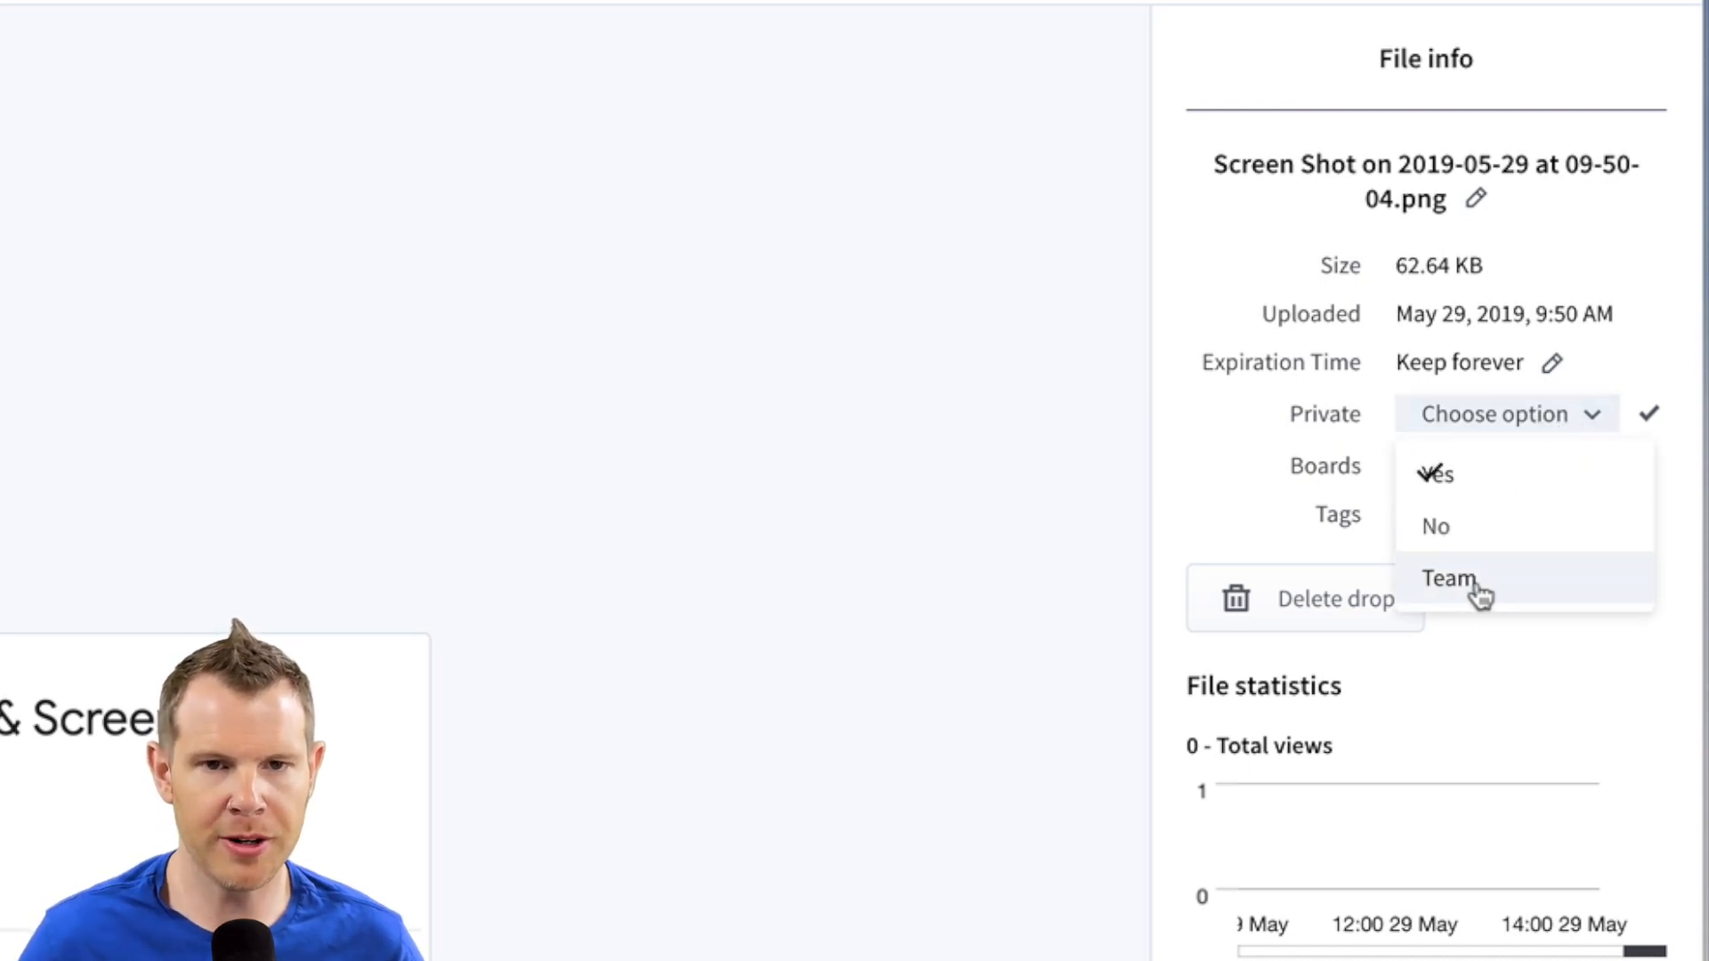
Step: Dismiss the privacy choices and choose 3 Codes for the third AppSumo plan ($117, 30 users)
left_click(1405, 578)
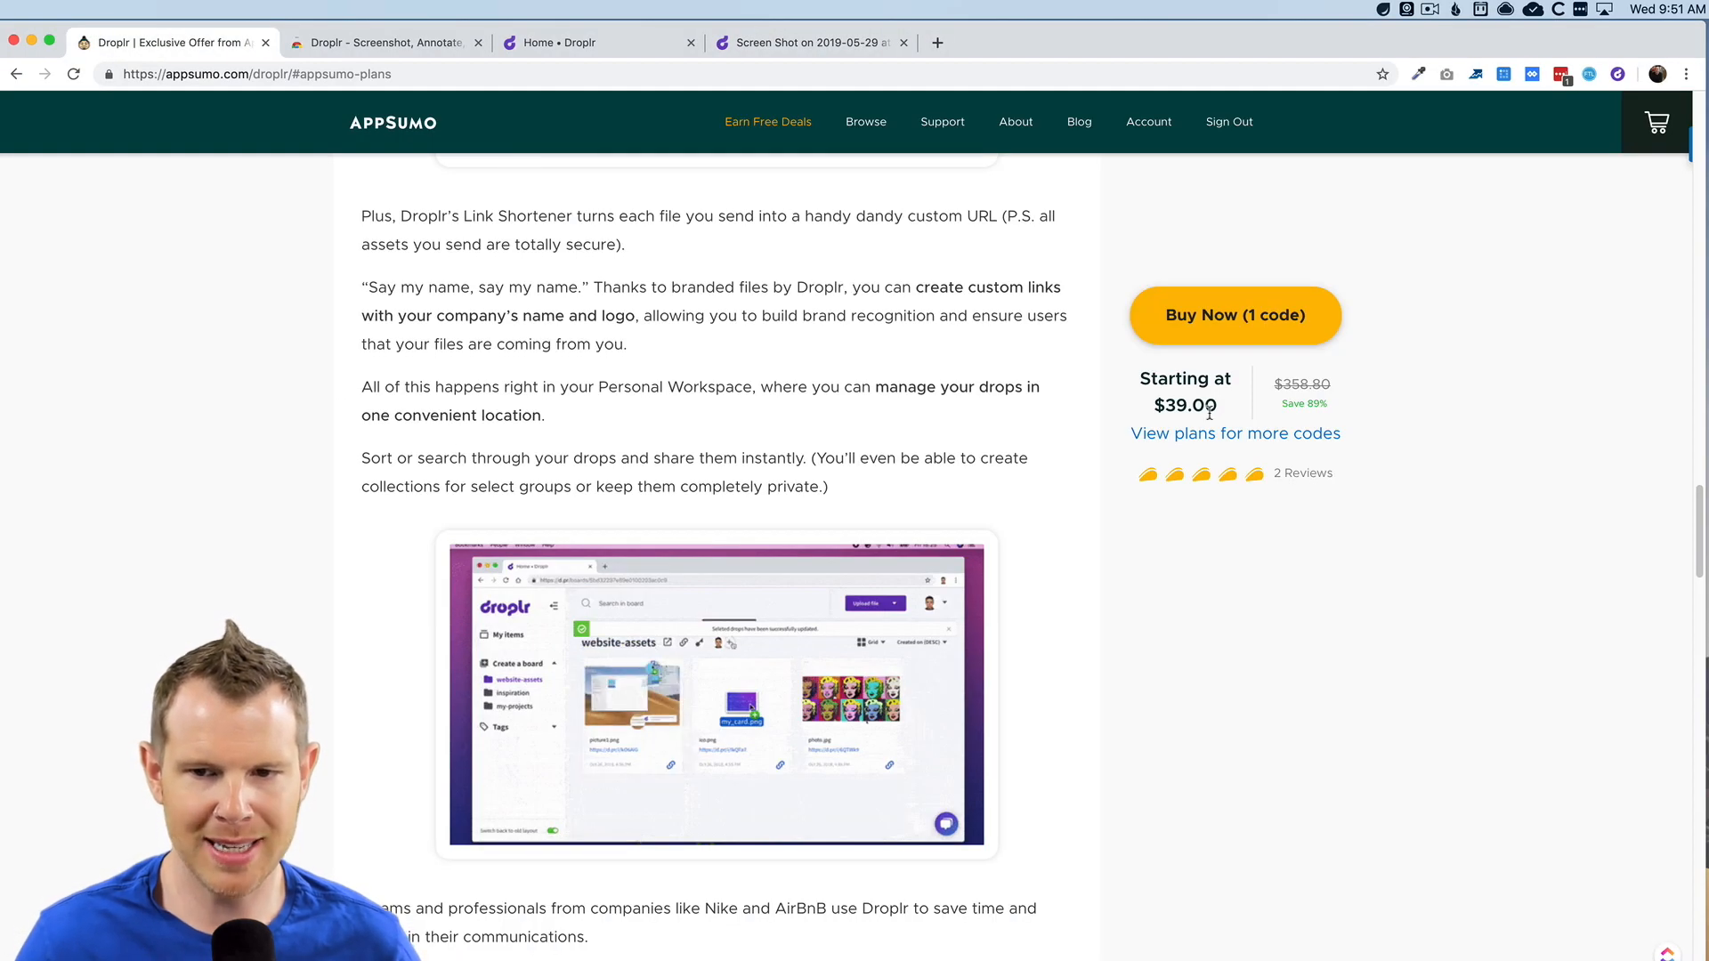
left_click(1209, 434)
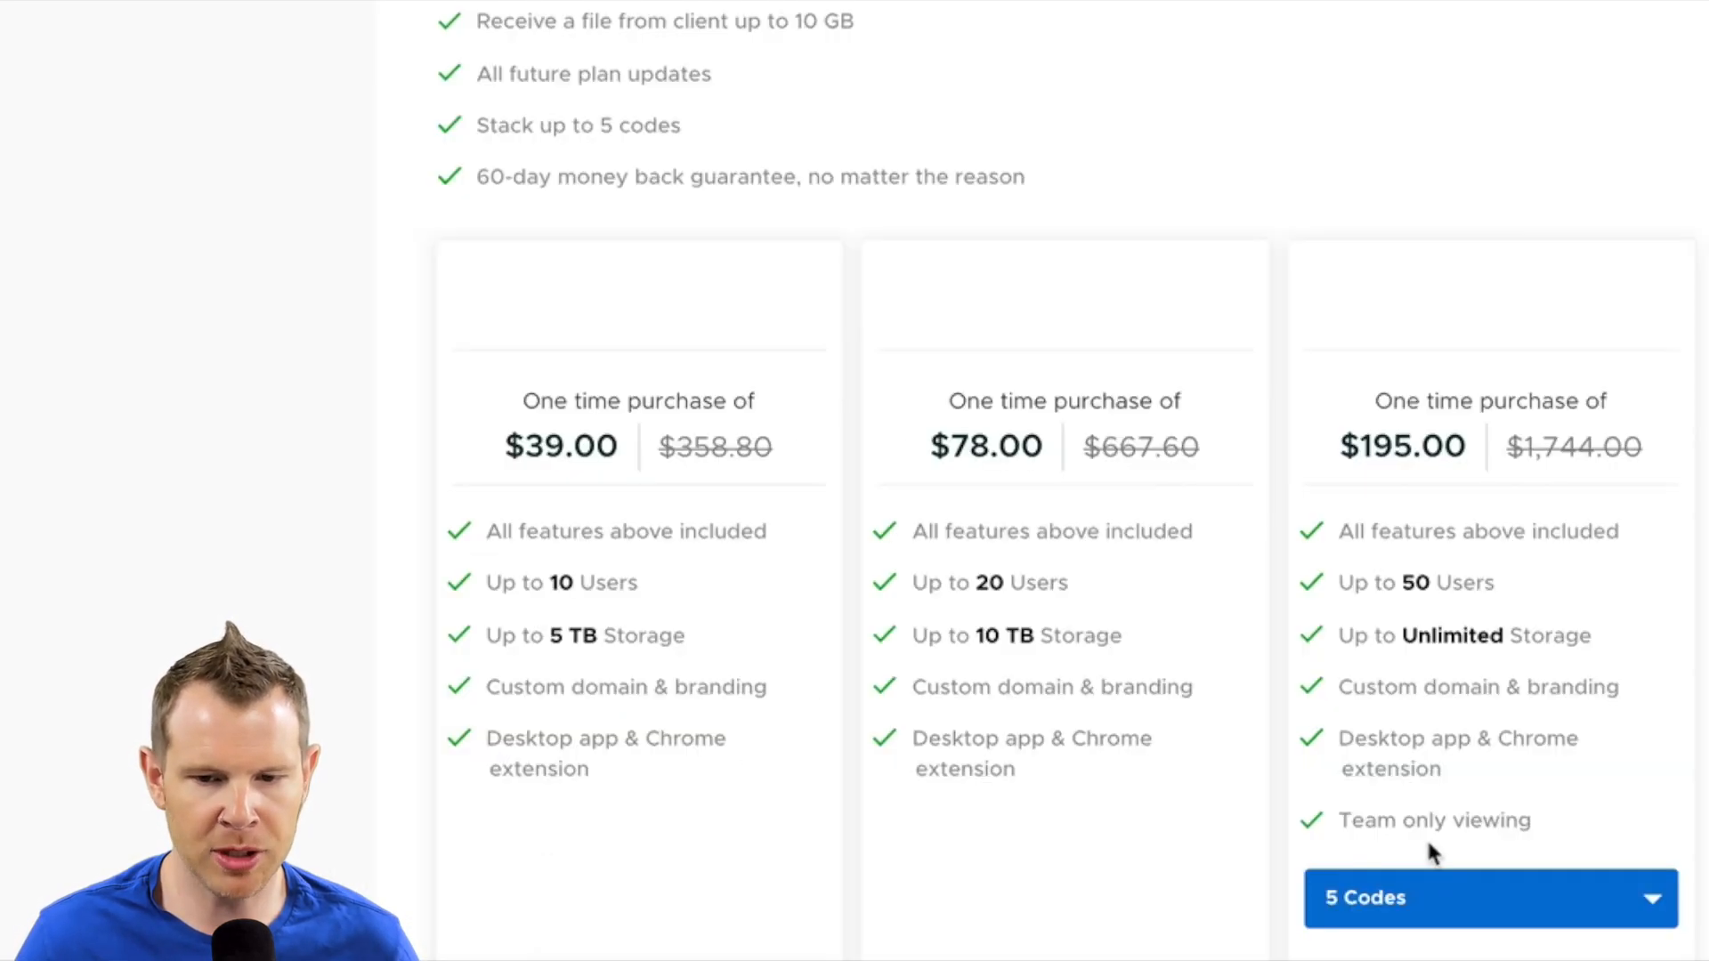
left_click(1446, 898)
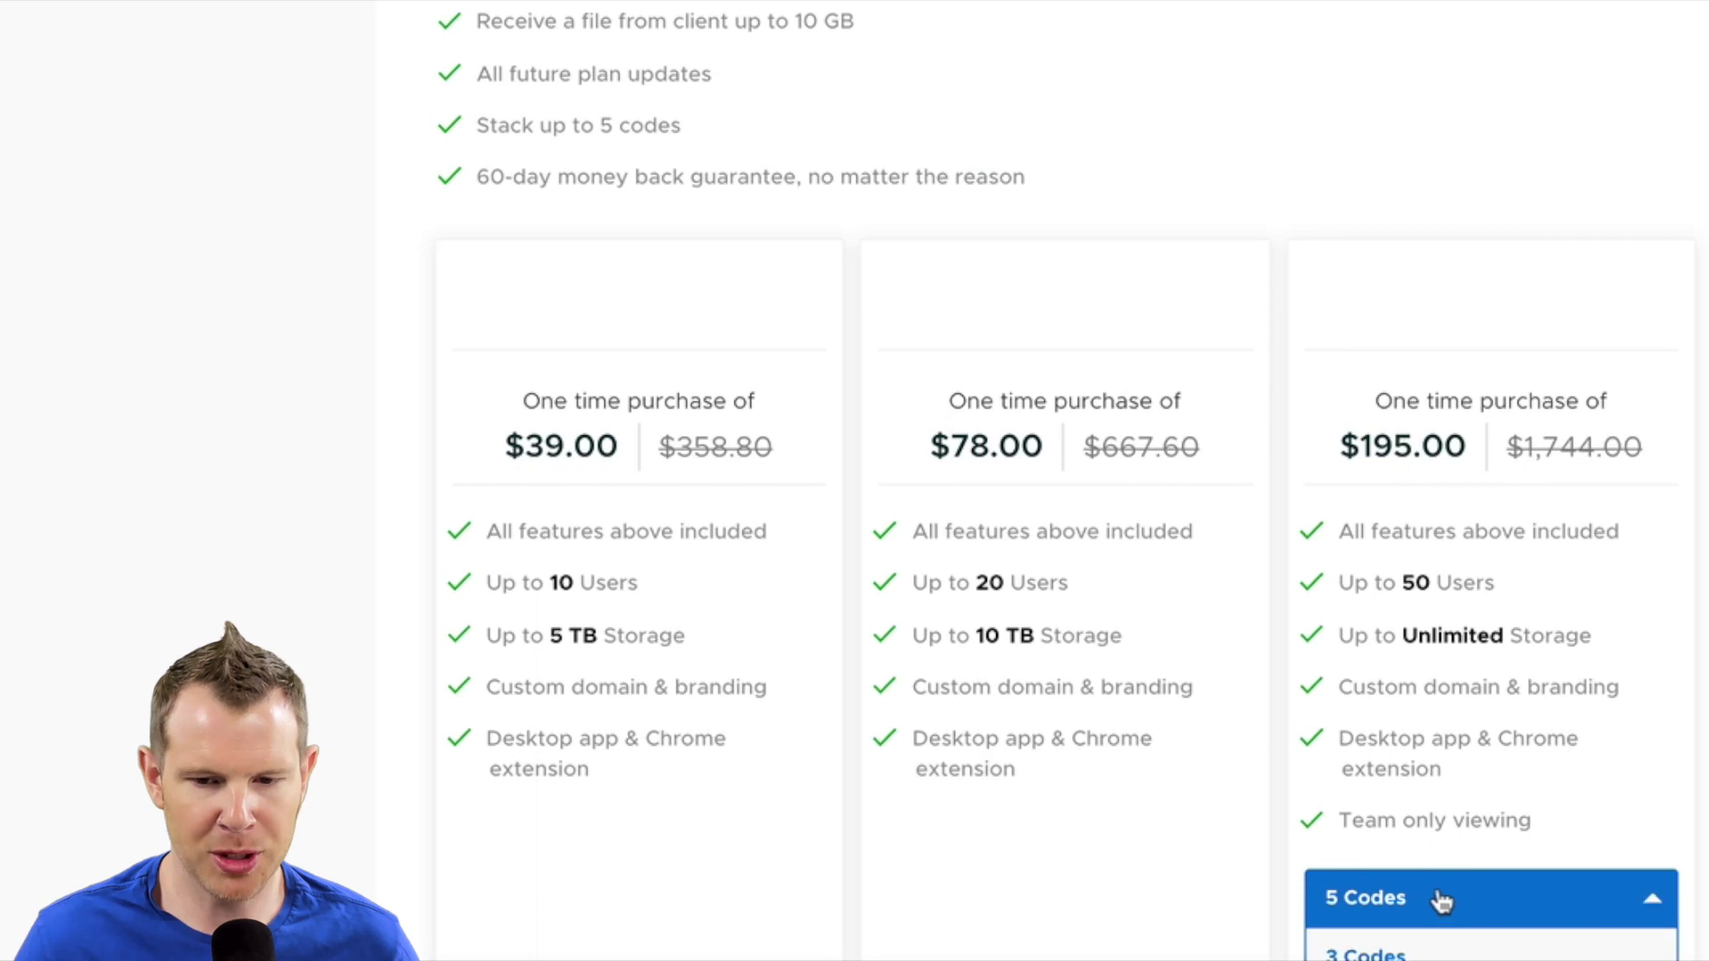
left_click(1401, 950)
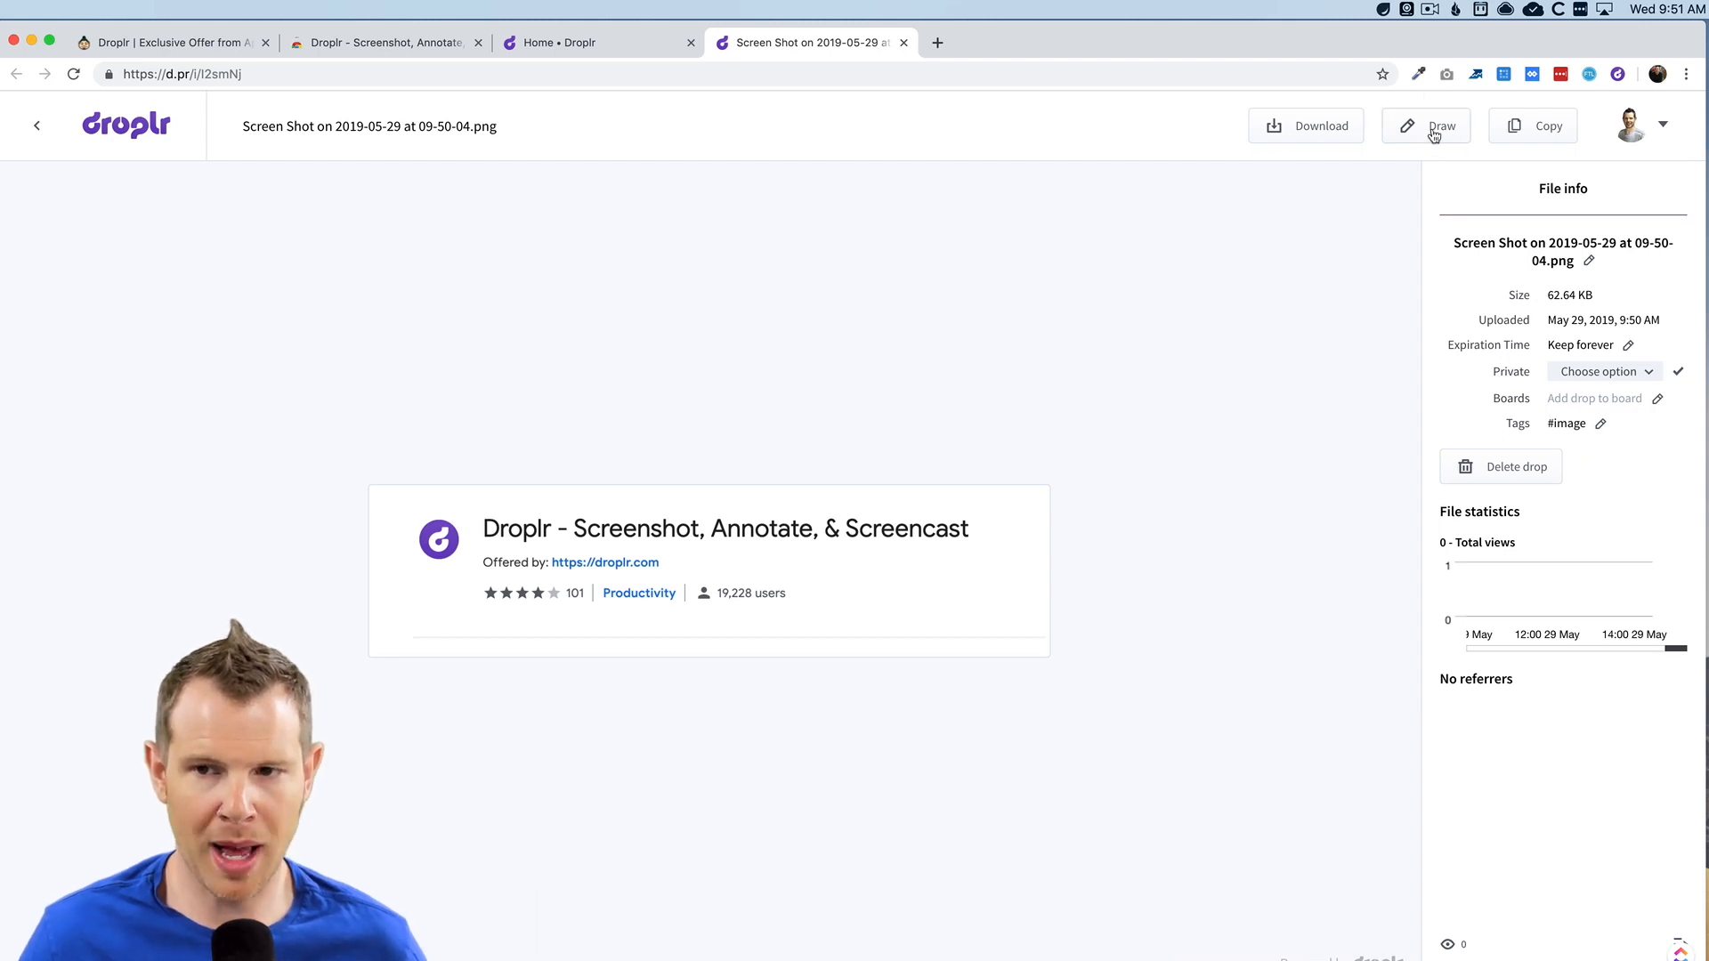
Step: Open the drop in the Draw editor and blur the offered-by link text
left_click(1434, 133)
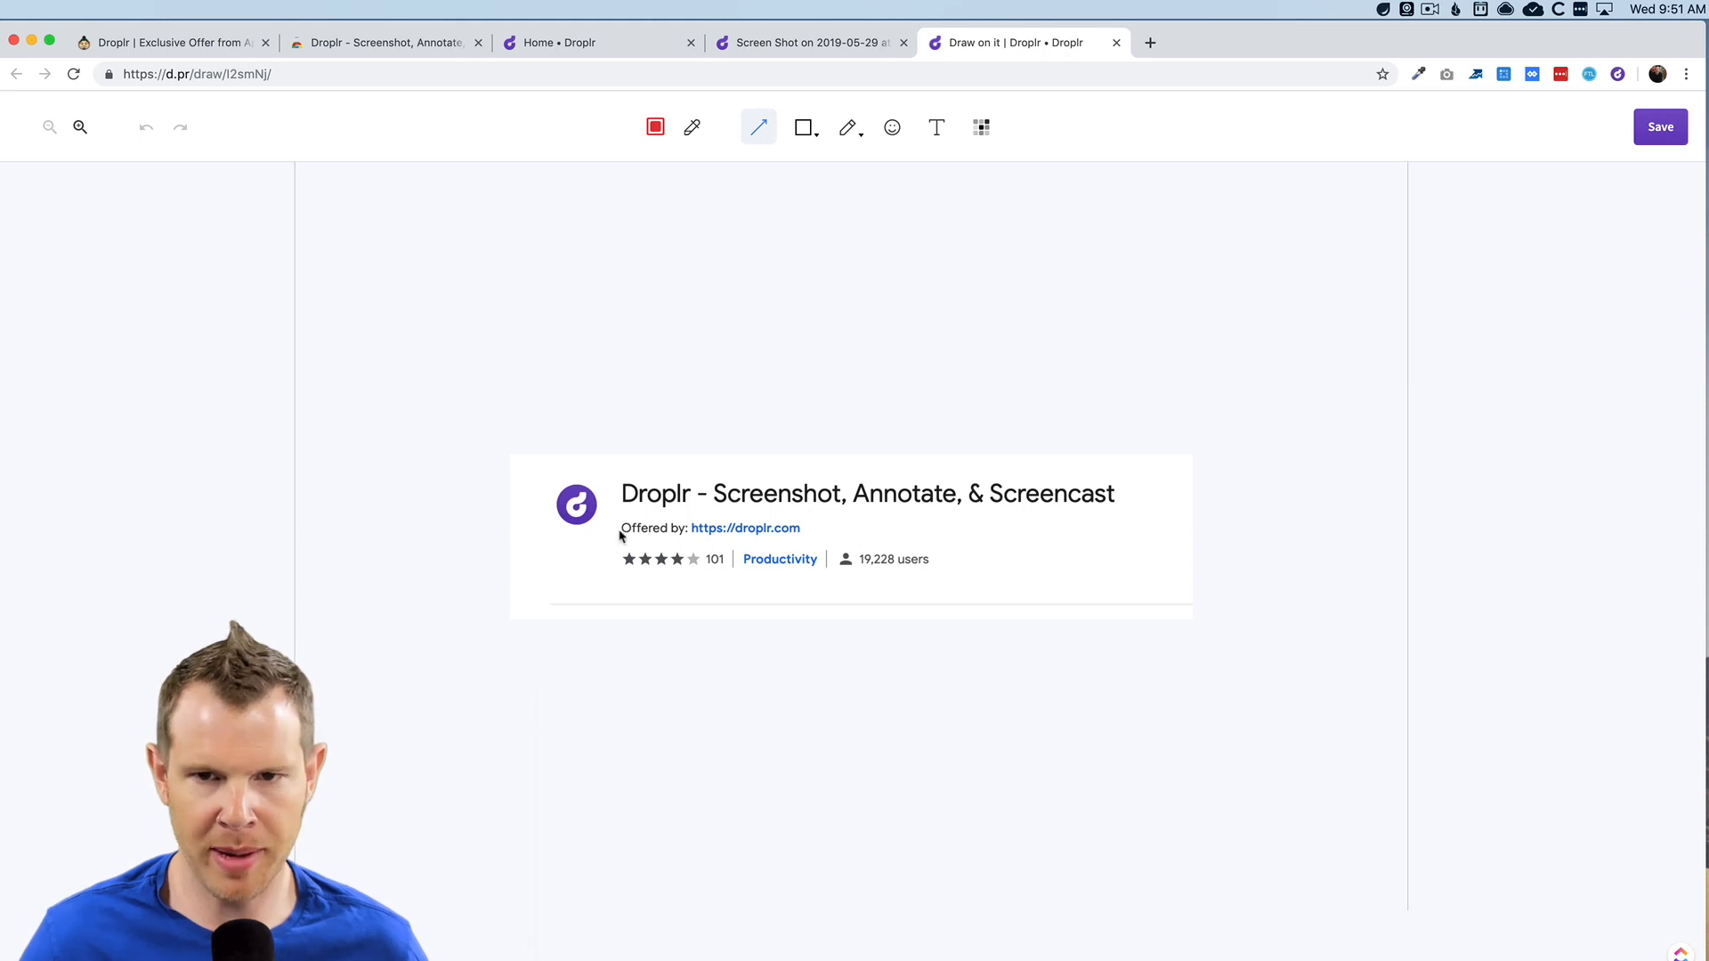
left_click(980, 127)
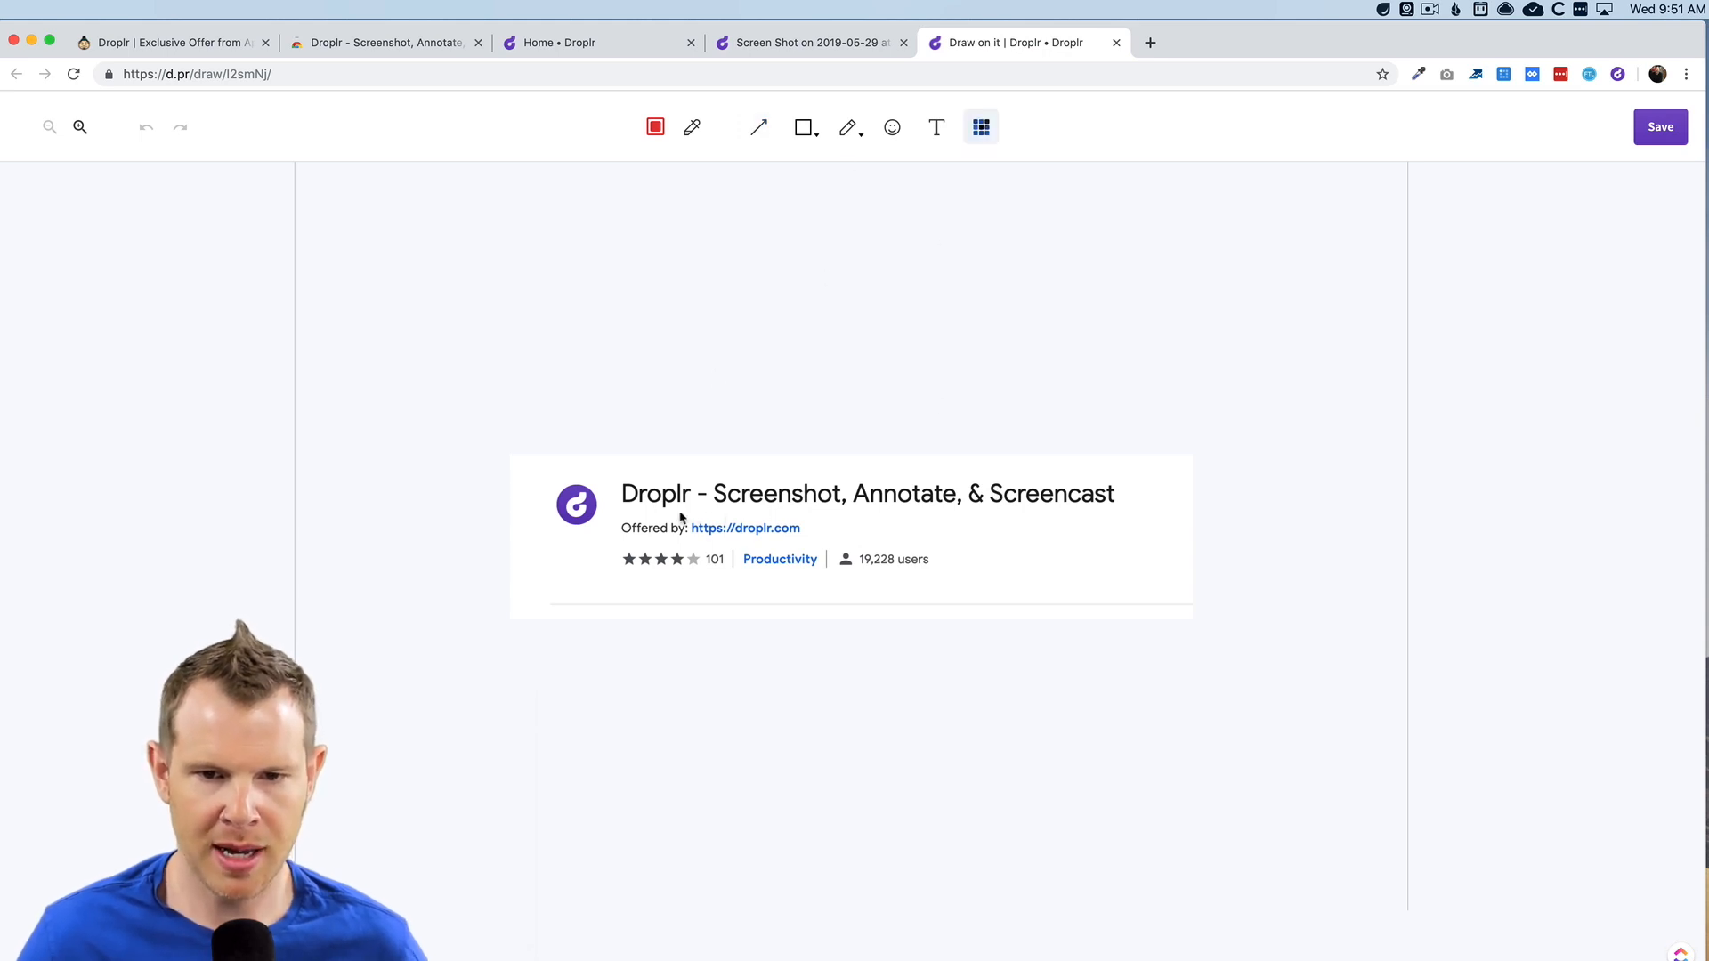
left_click_drag(681, 520, 811, 534)
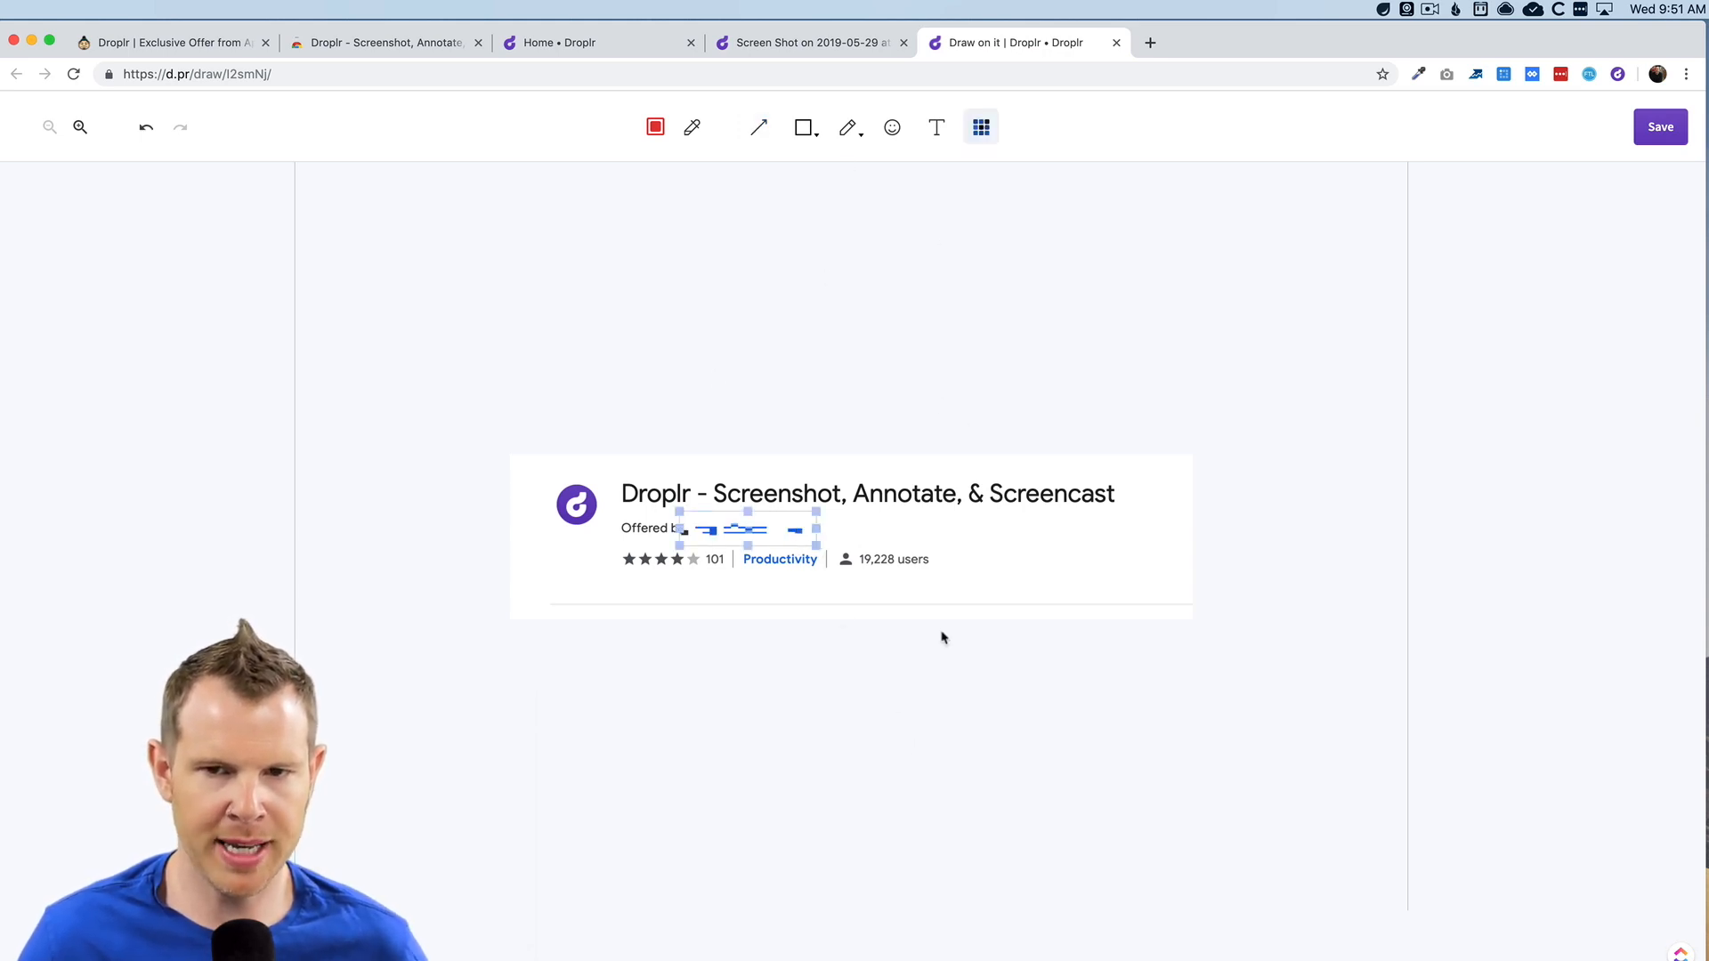
Step: Place a sunglasses emoji on the screenshot beside the Droplr logo
left_click(893, 127)
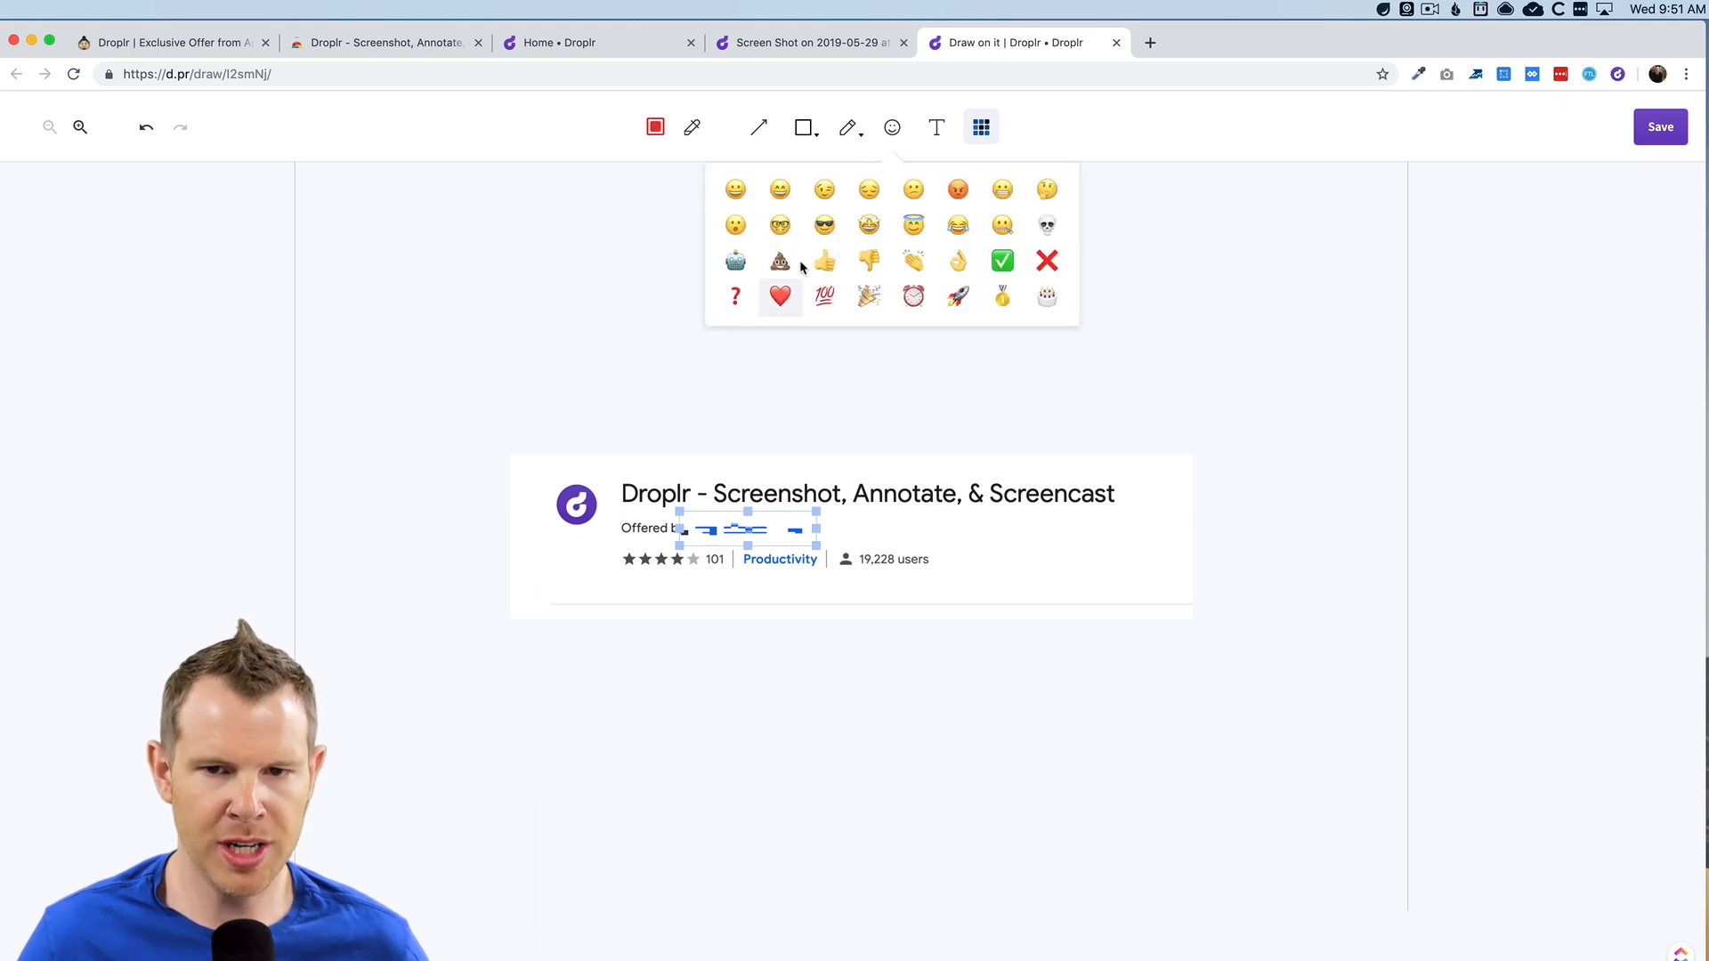
left_click(779, 225)
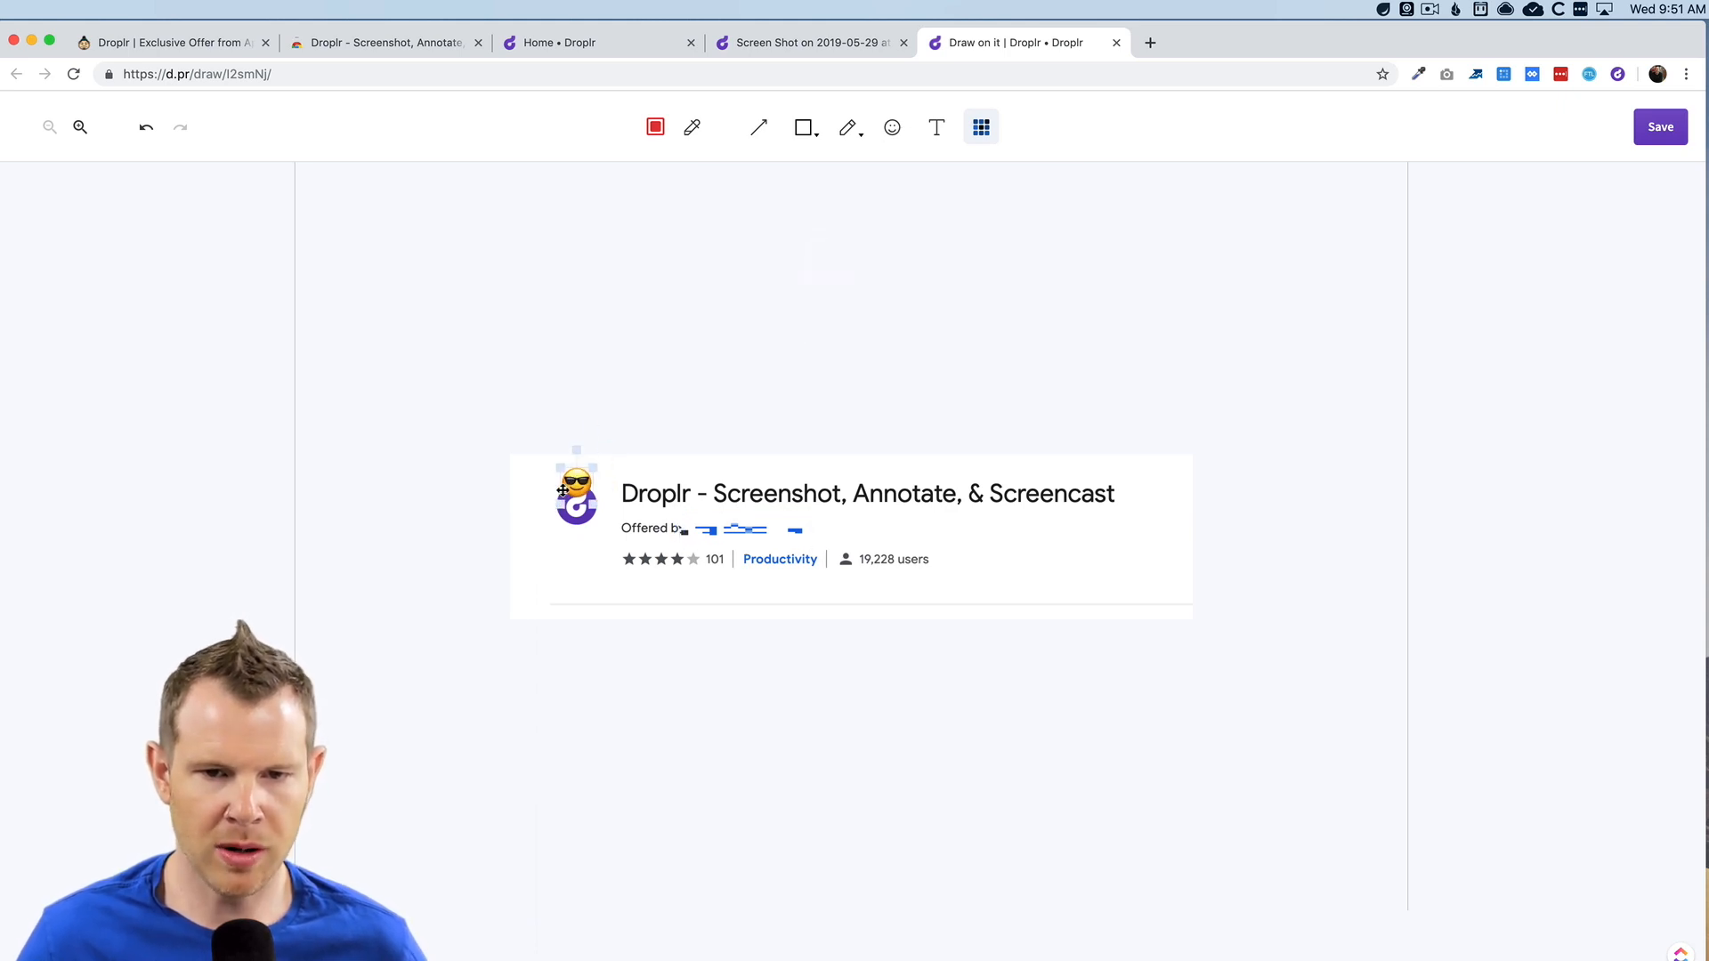
left_click_drag(592, 461, 536, 484)
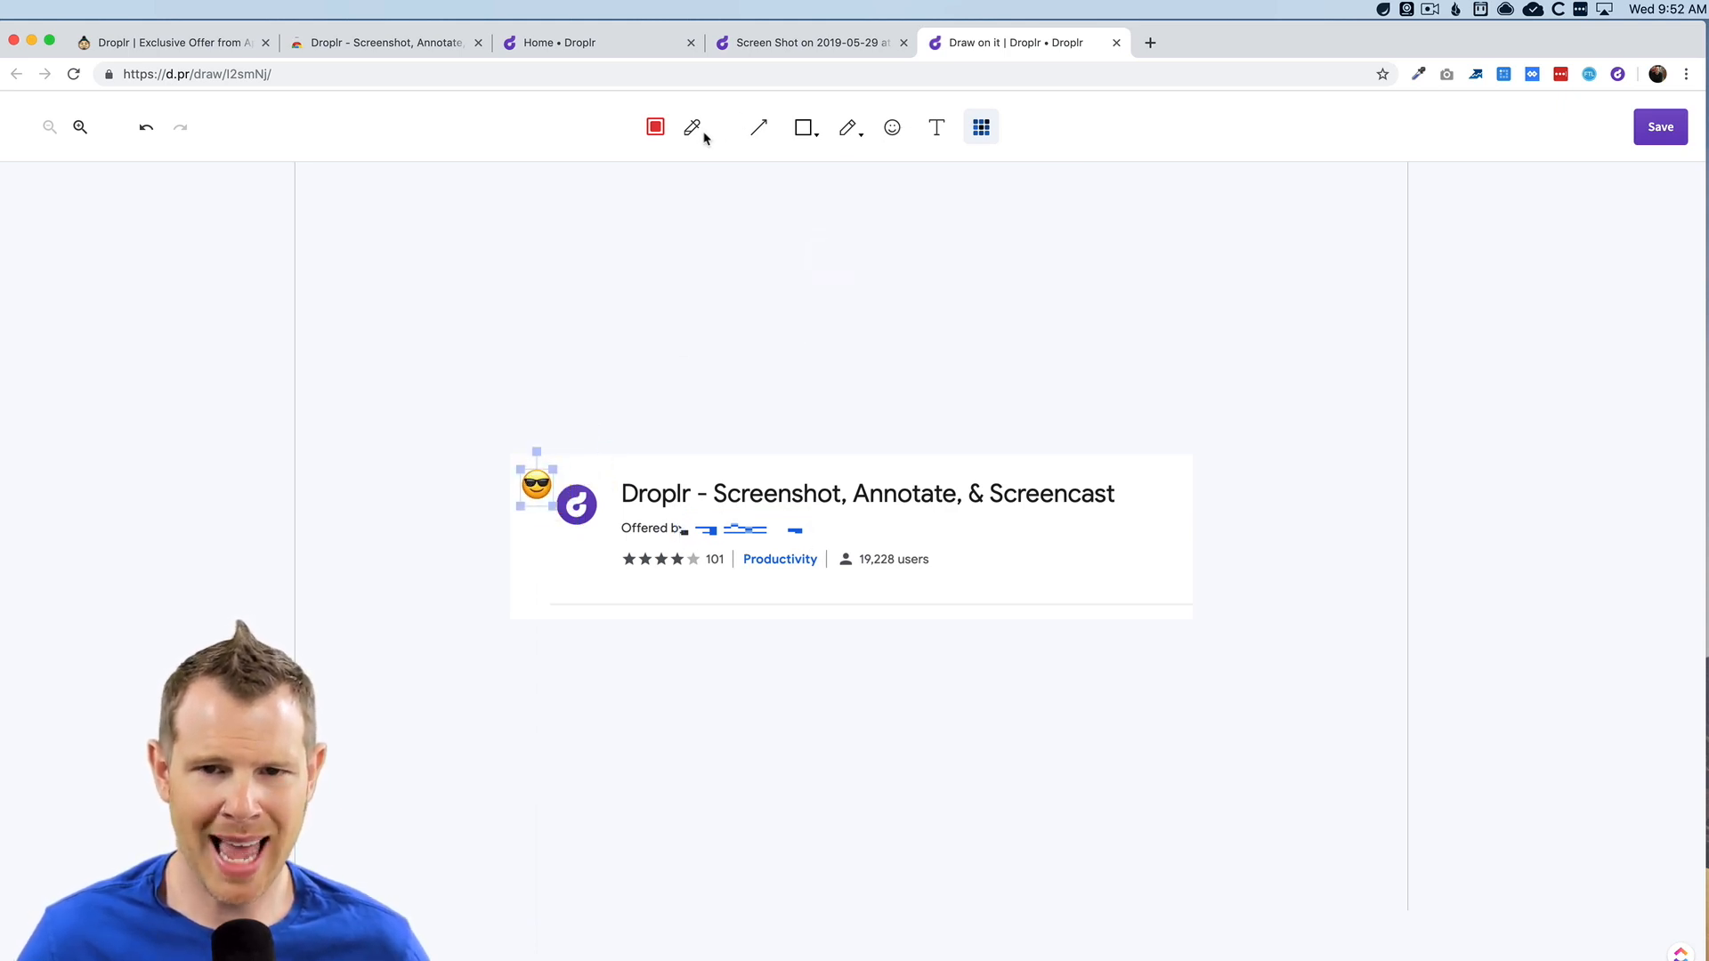
Step: With the rectangle tool, adjust the red box around Productivity and deselect it
left_click(816, 133)
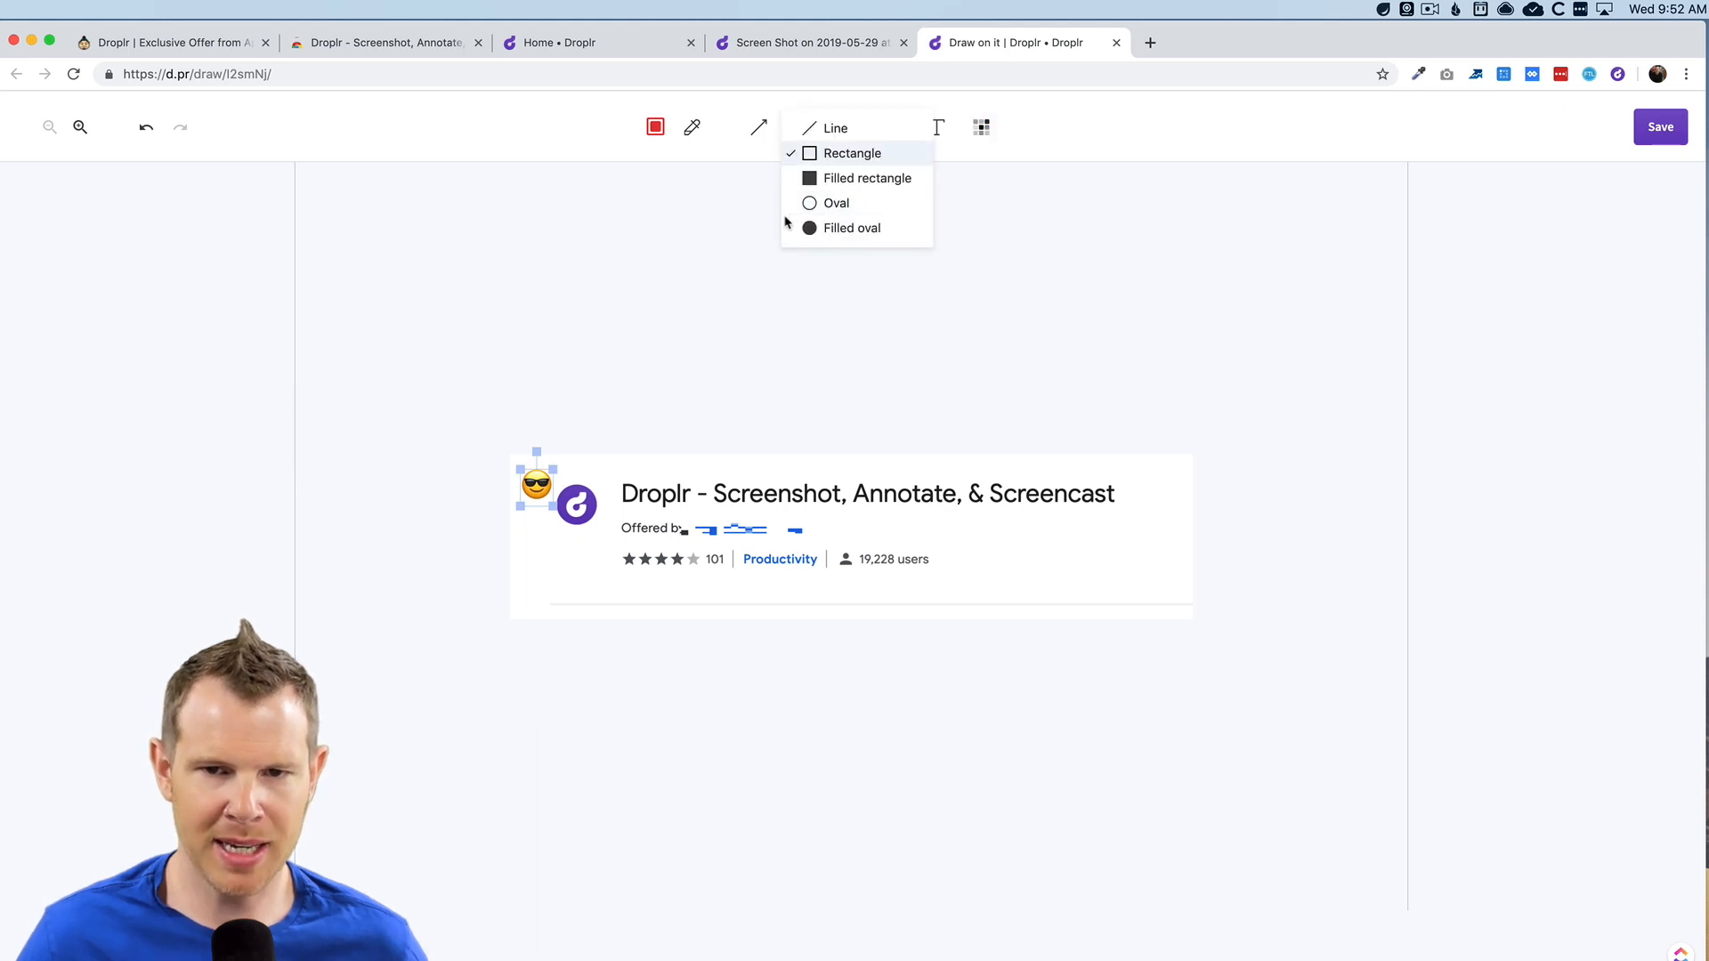
left_click(815, 265)
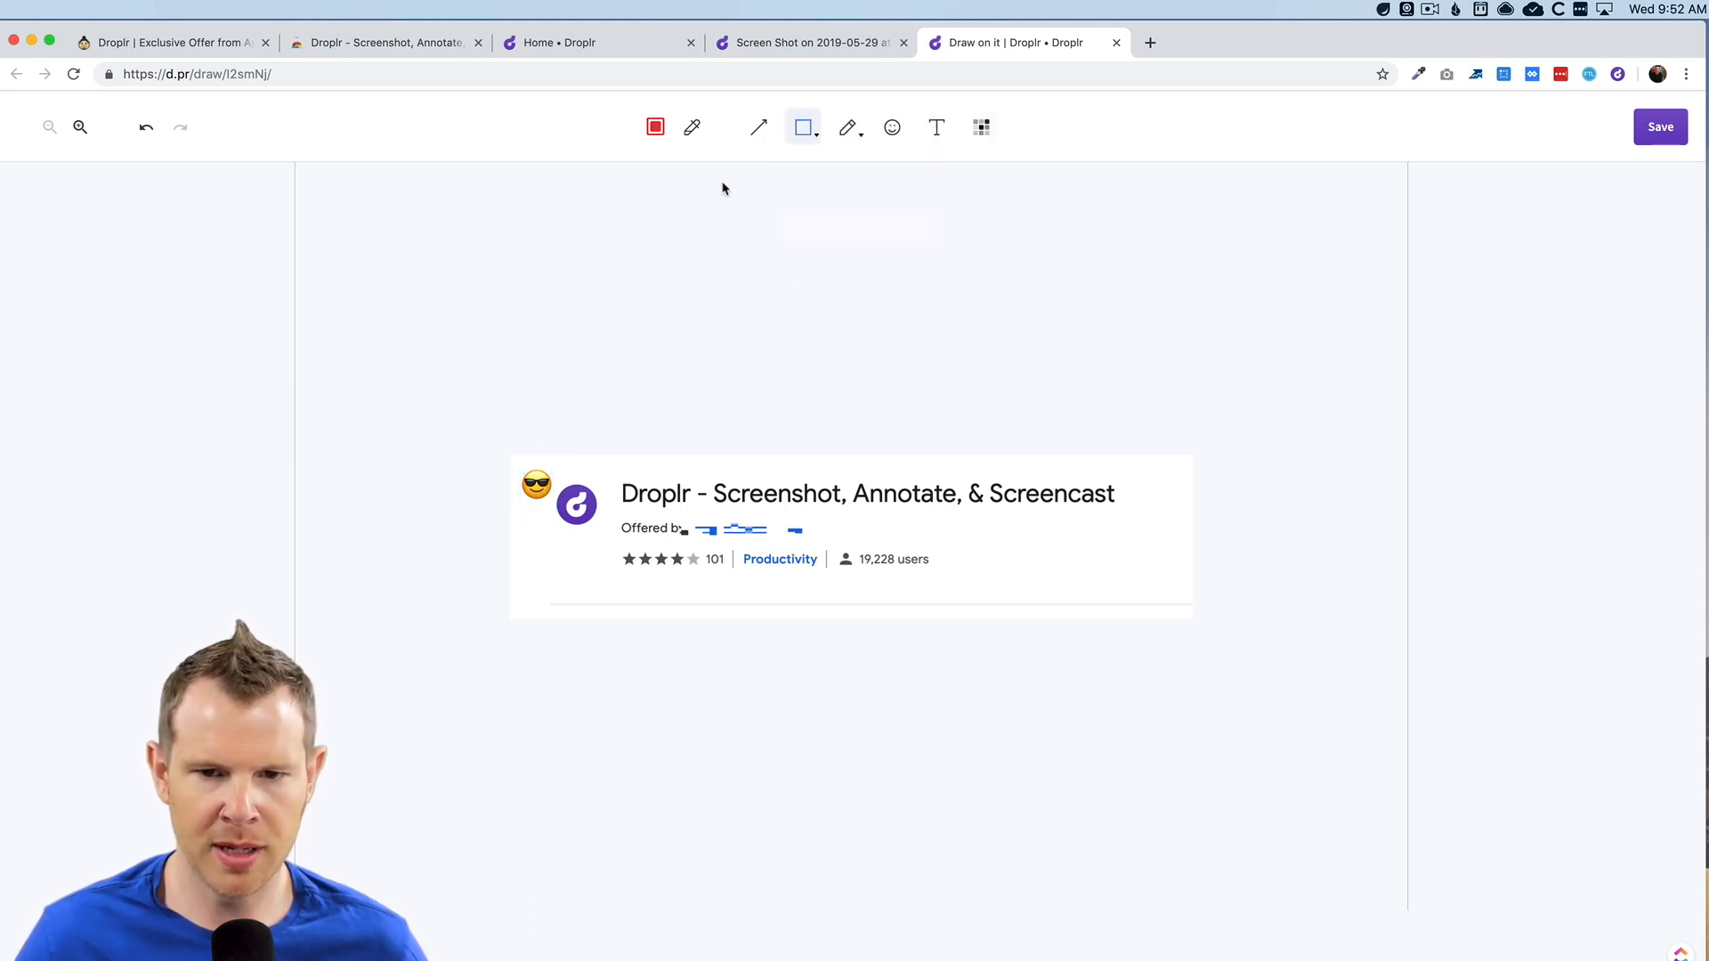
mouse_move(733, 539)
left_mouse_down()
mouse_move(716, 538)
mouse_move(898, 540)
mouse_move(857, 544)
mouse_move(840, 572)
left_mouse_up()
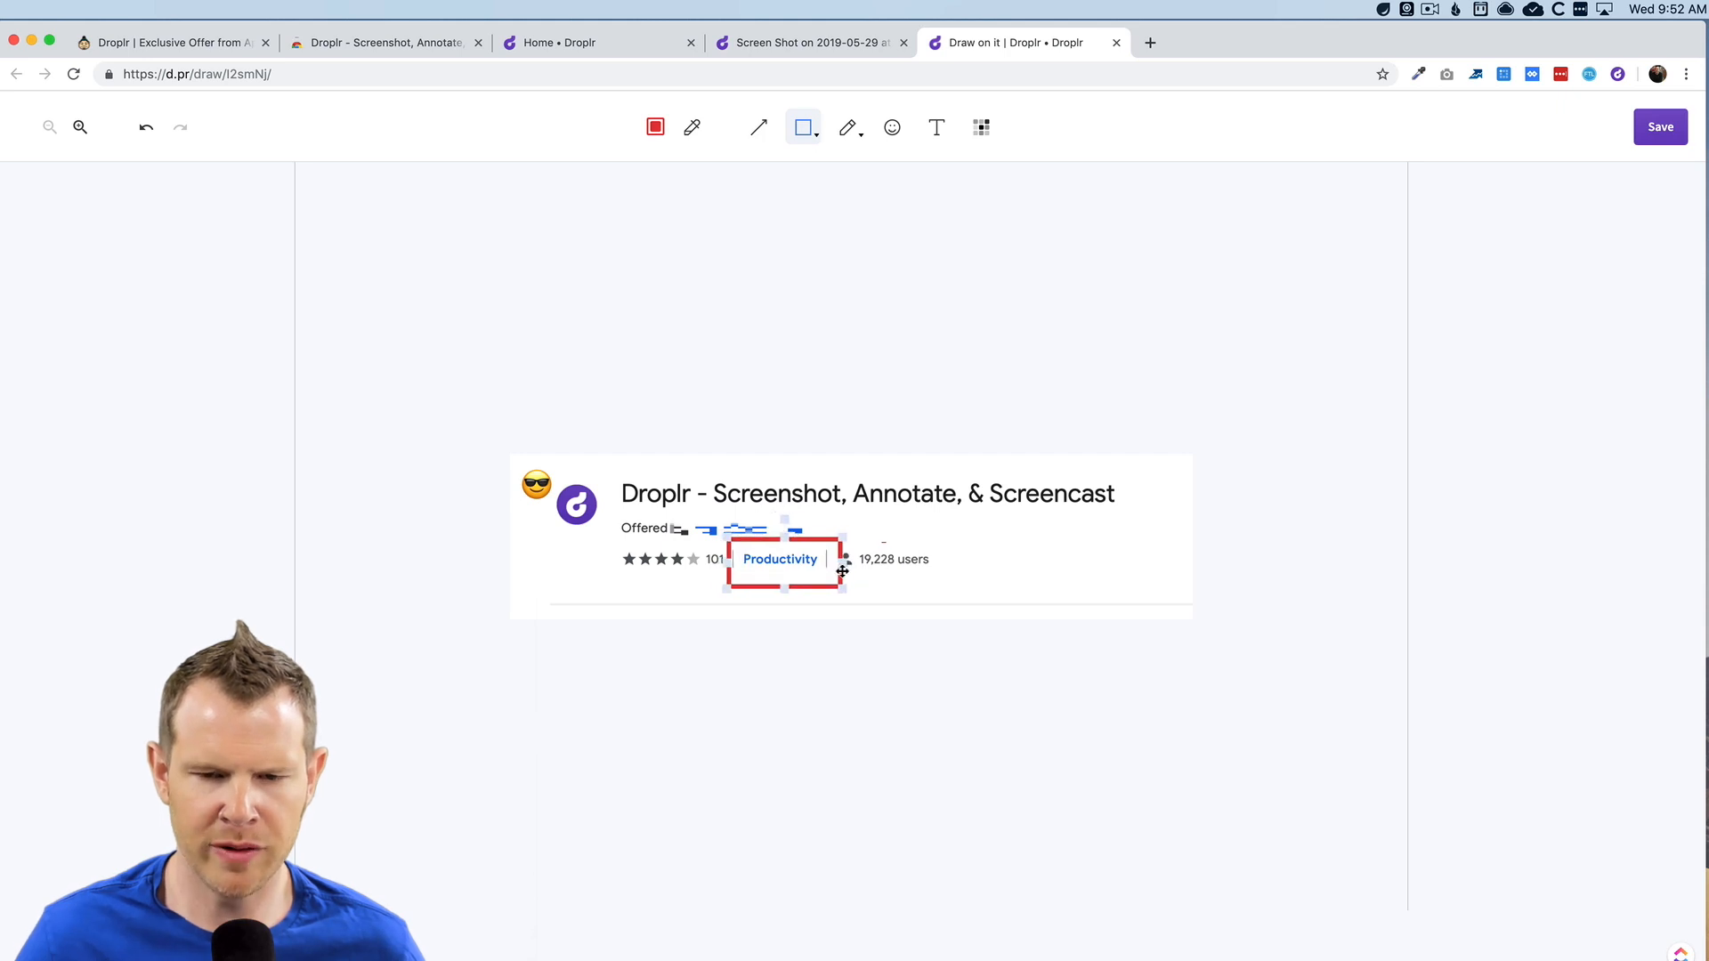
left_click(842, 587)
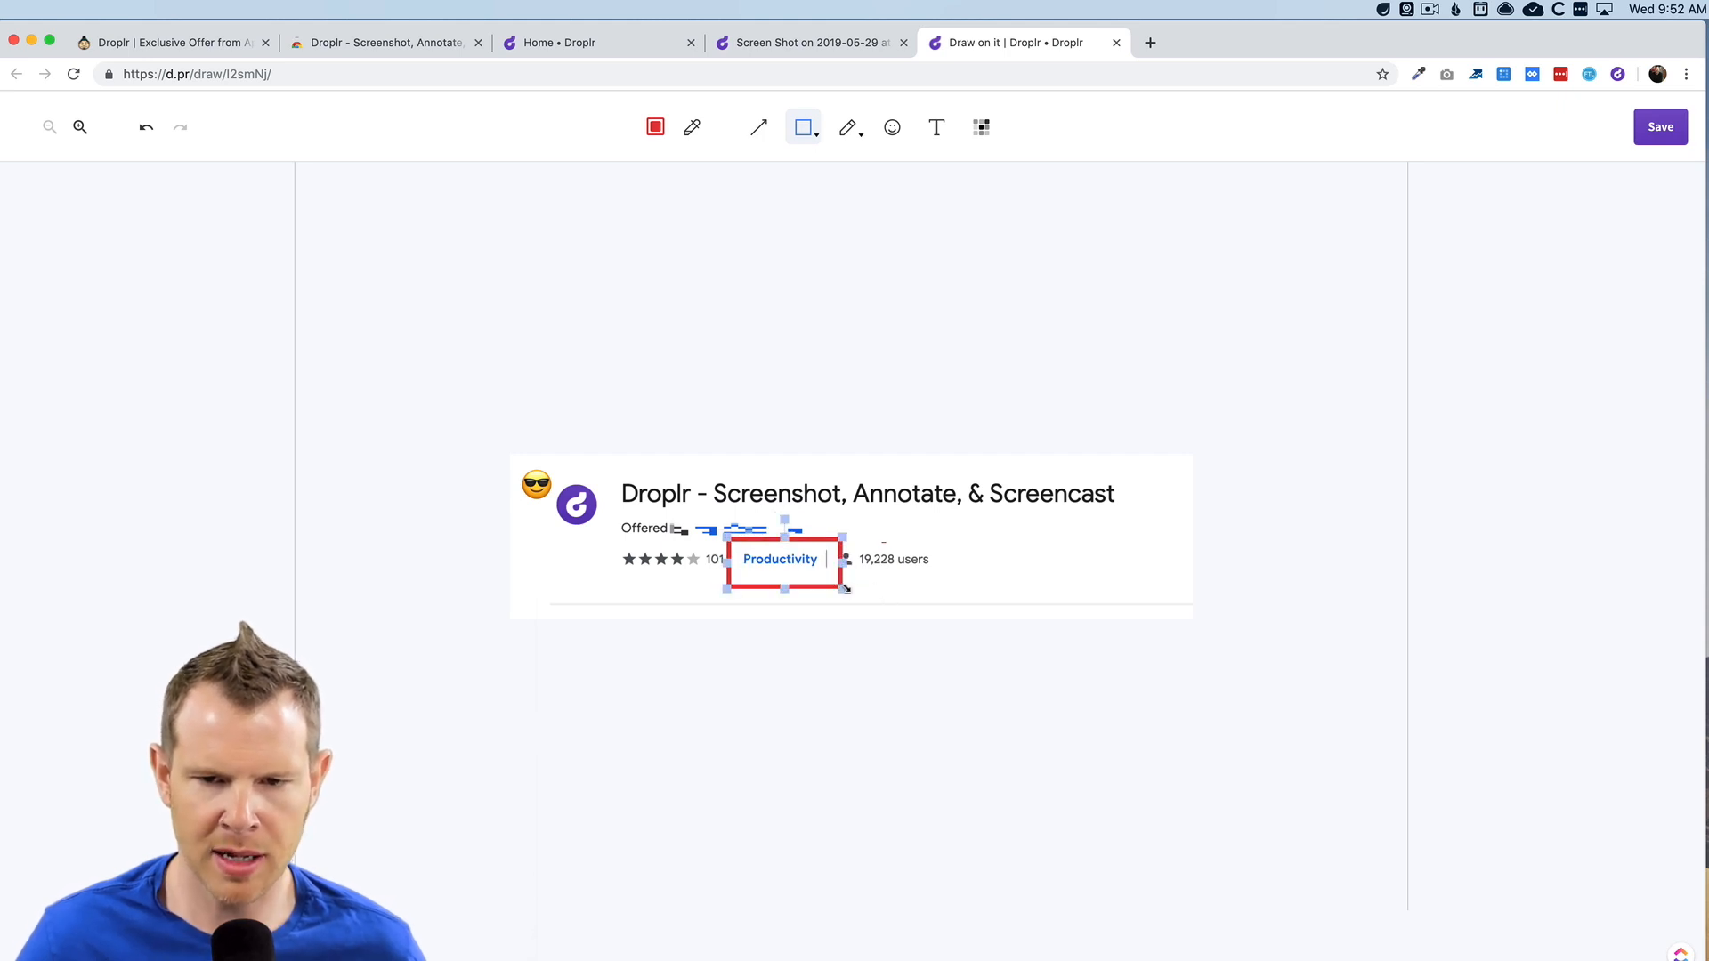
right_click(843, 587)
key("Escape")
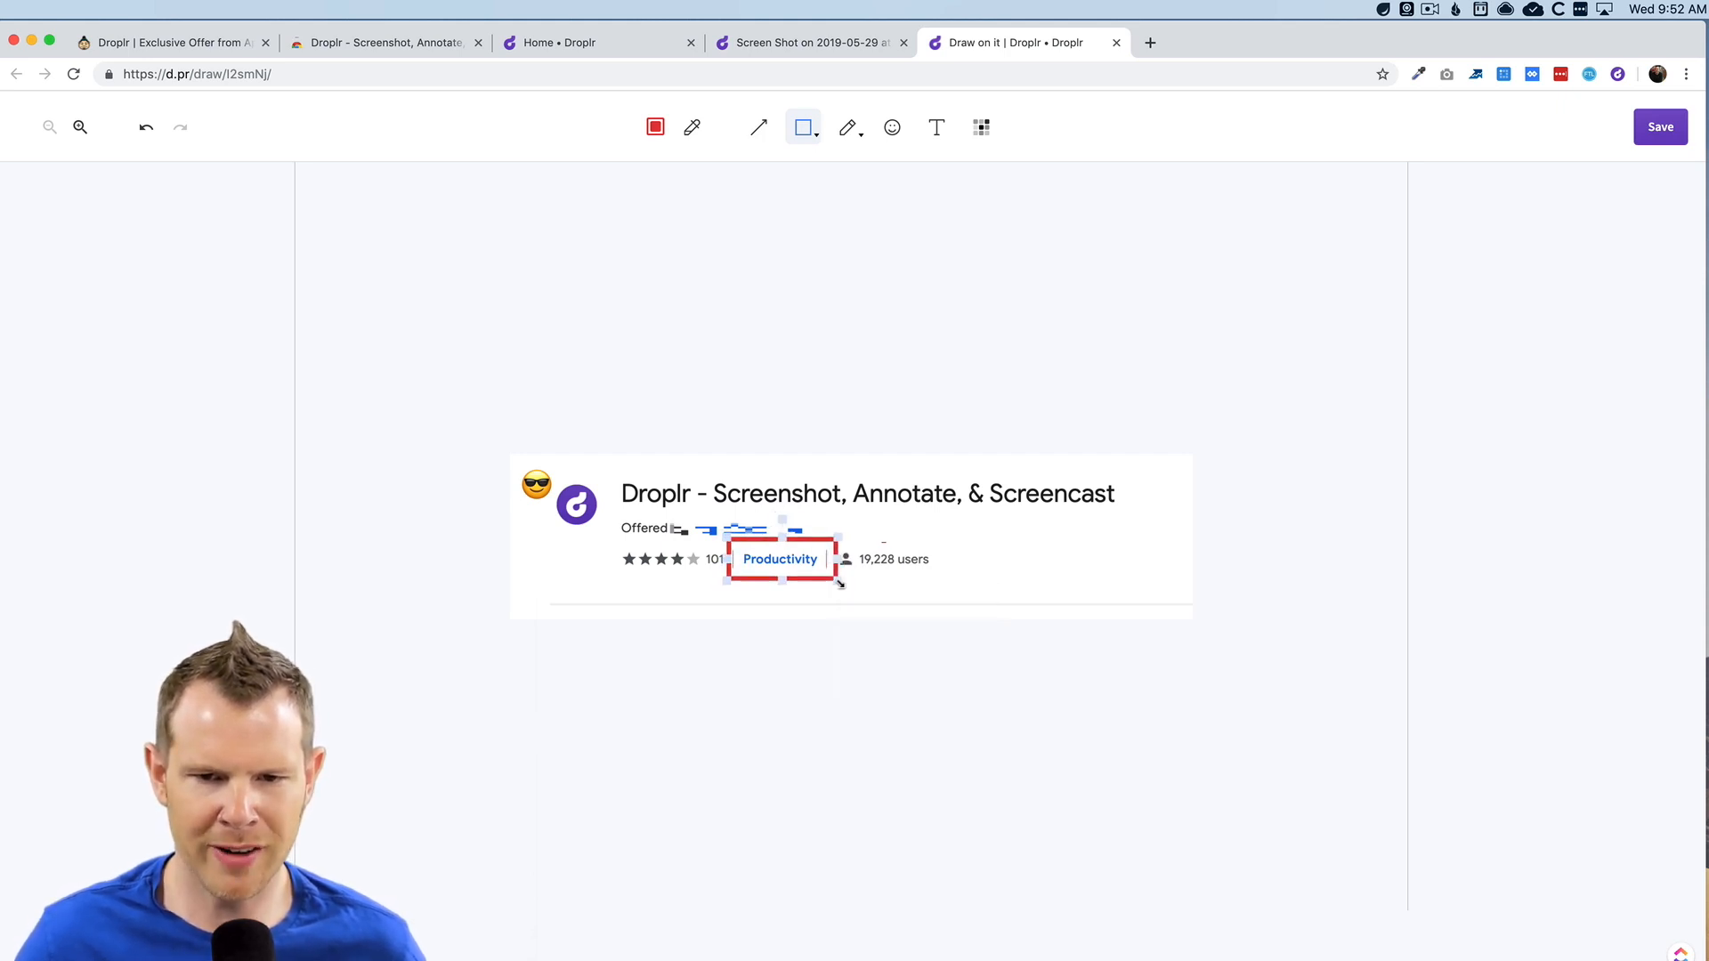
left_click(872, 601)
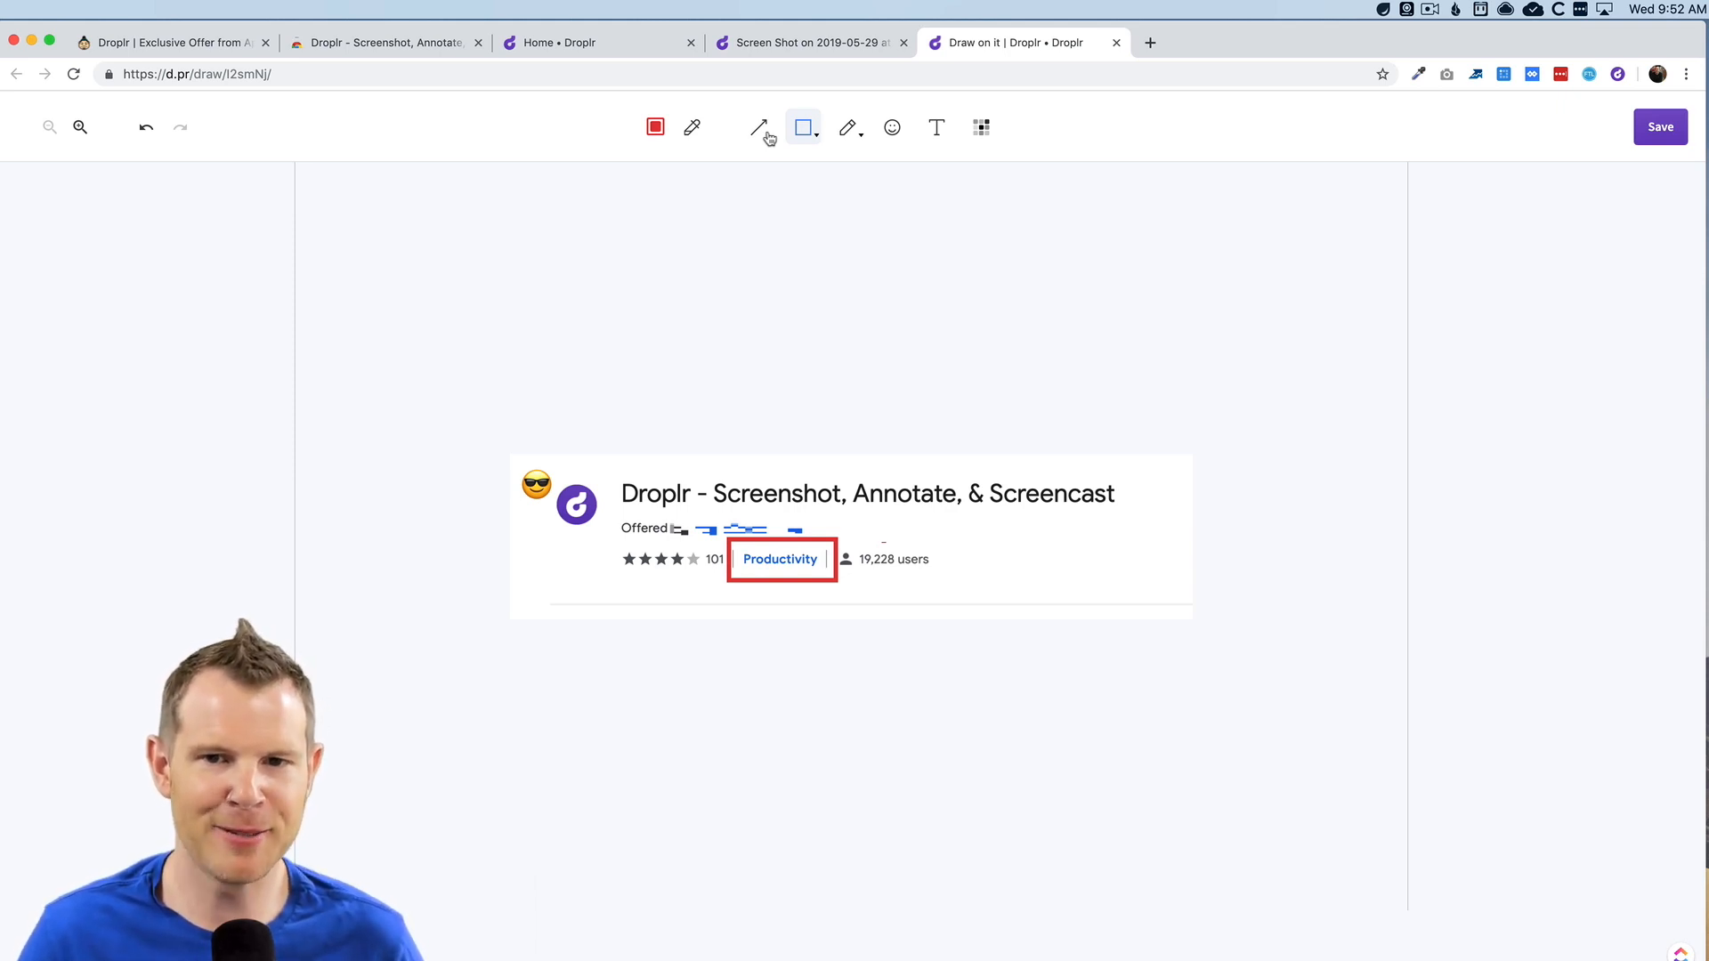
Step: Add red text 'Droplr!' to the right of the 19,228 users count
left_click(938, 127)
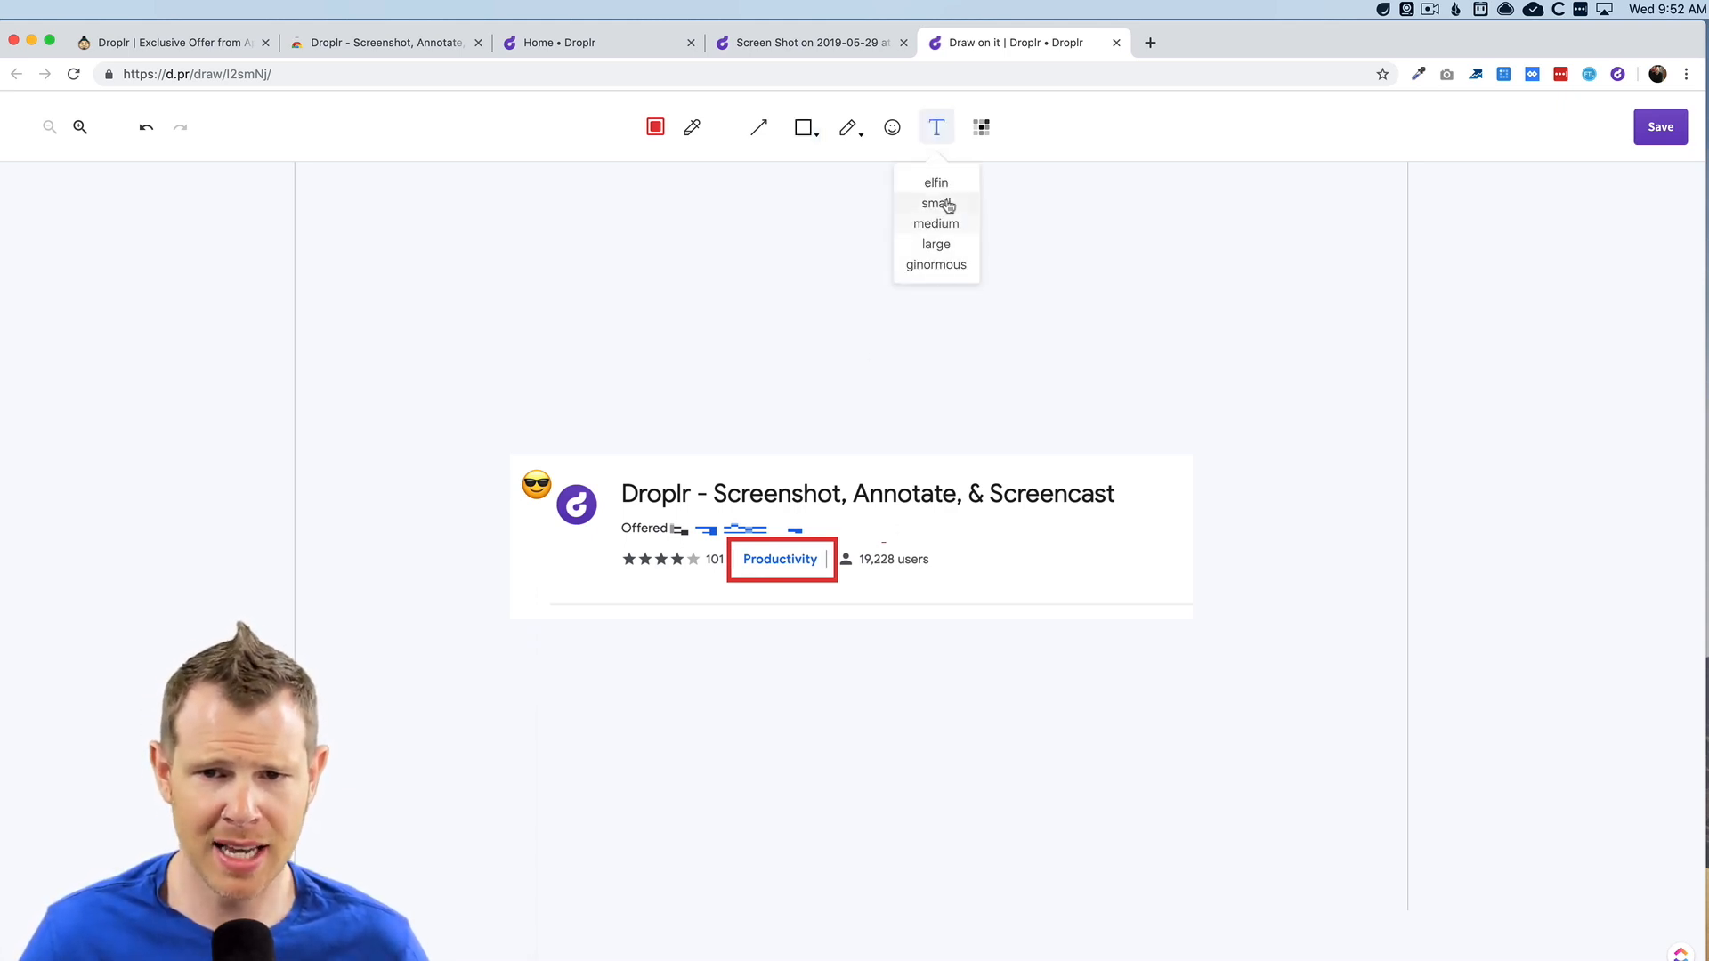
left_click(810, 234)
left_click(990, 560)
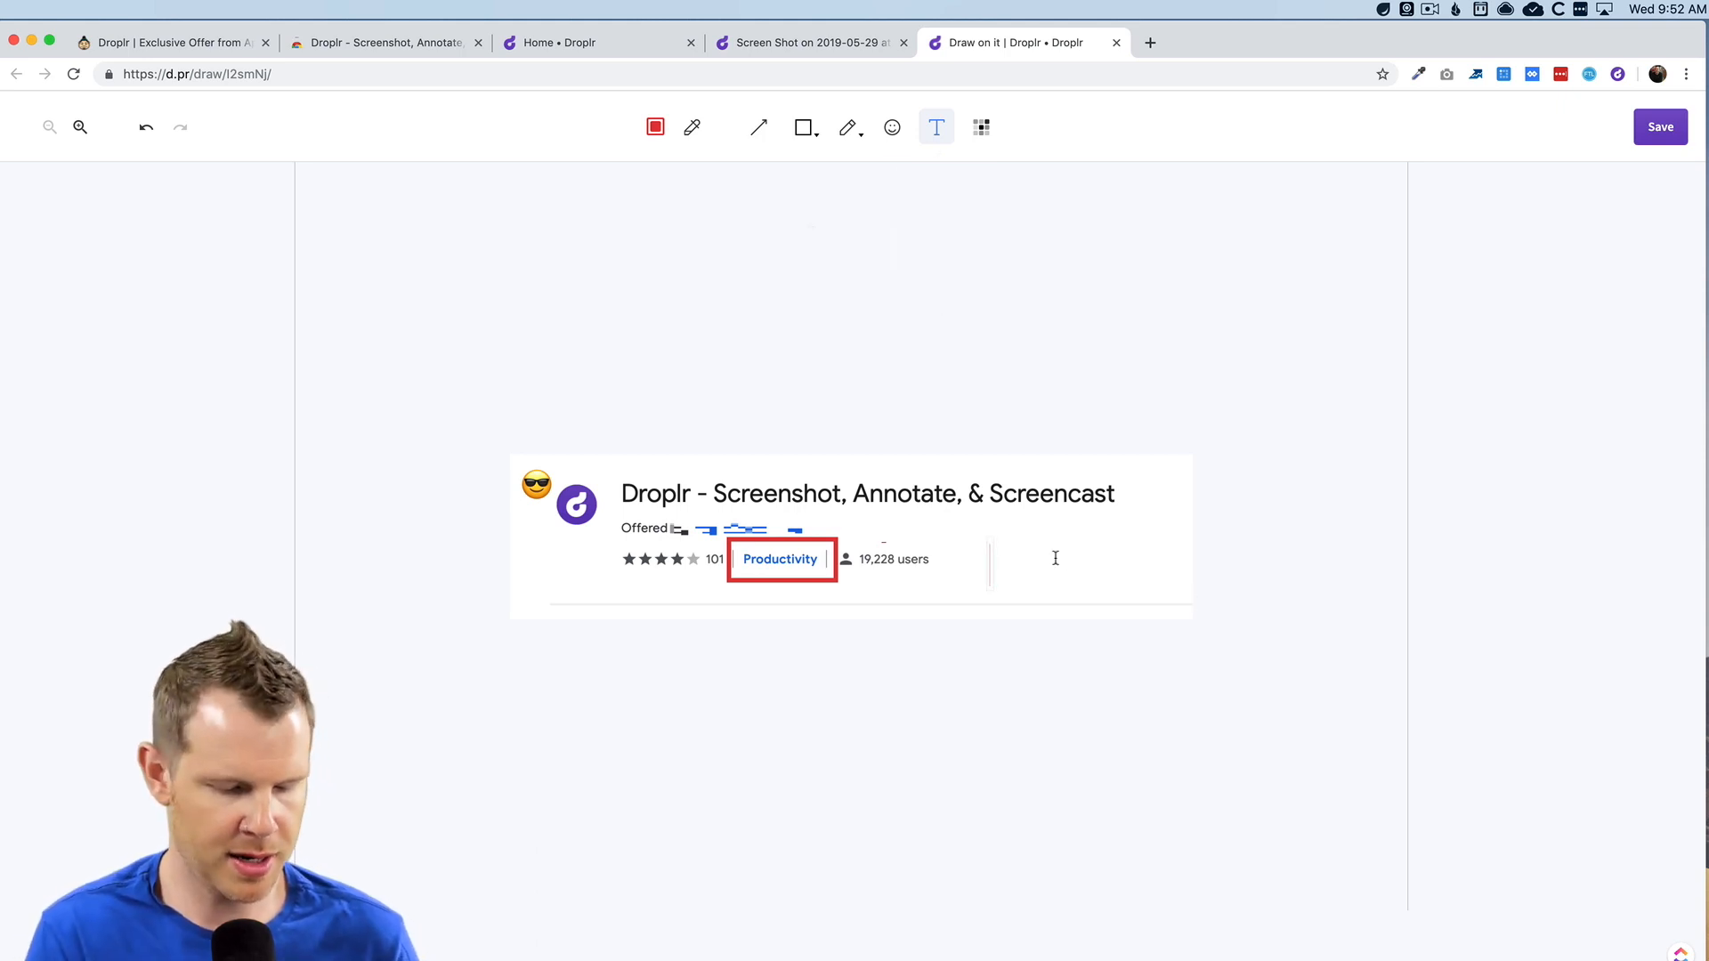
type("Drop")
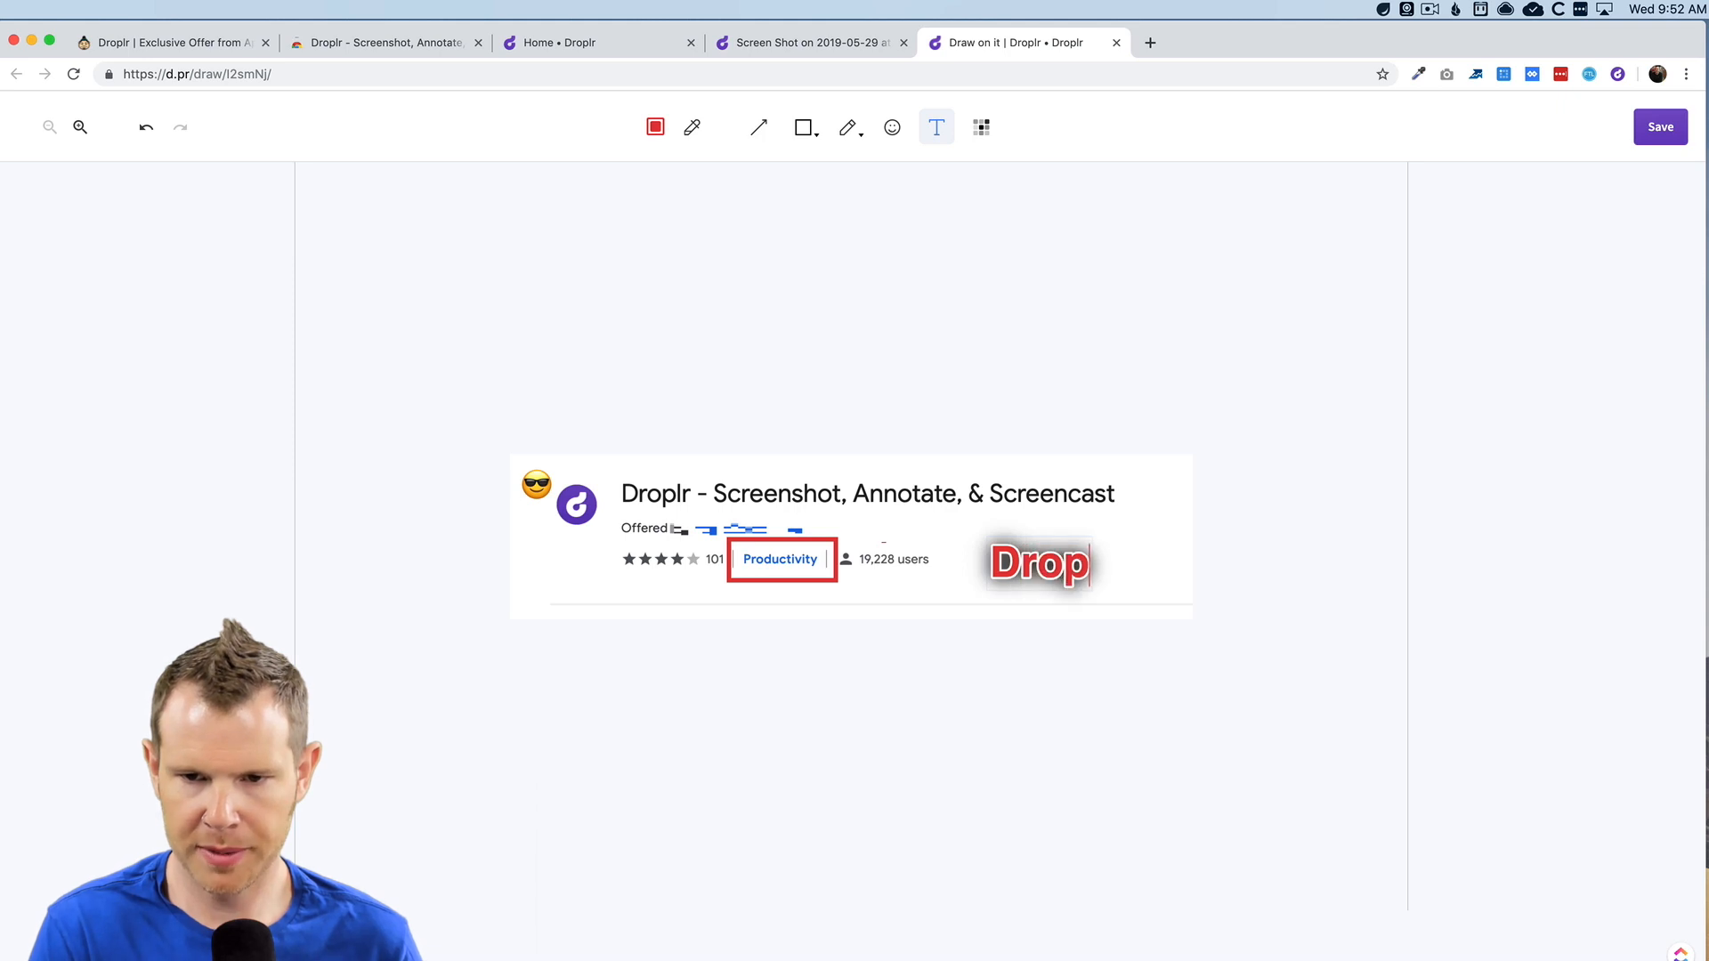
type("lr!")
left_click(951, 727)
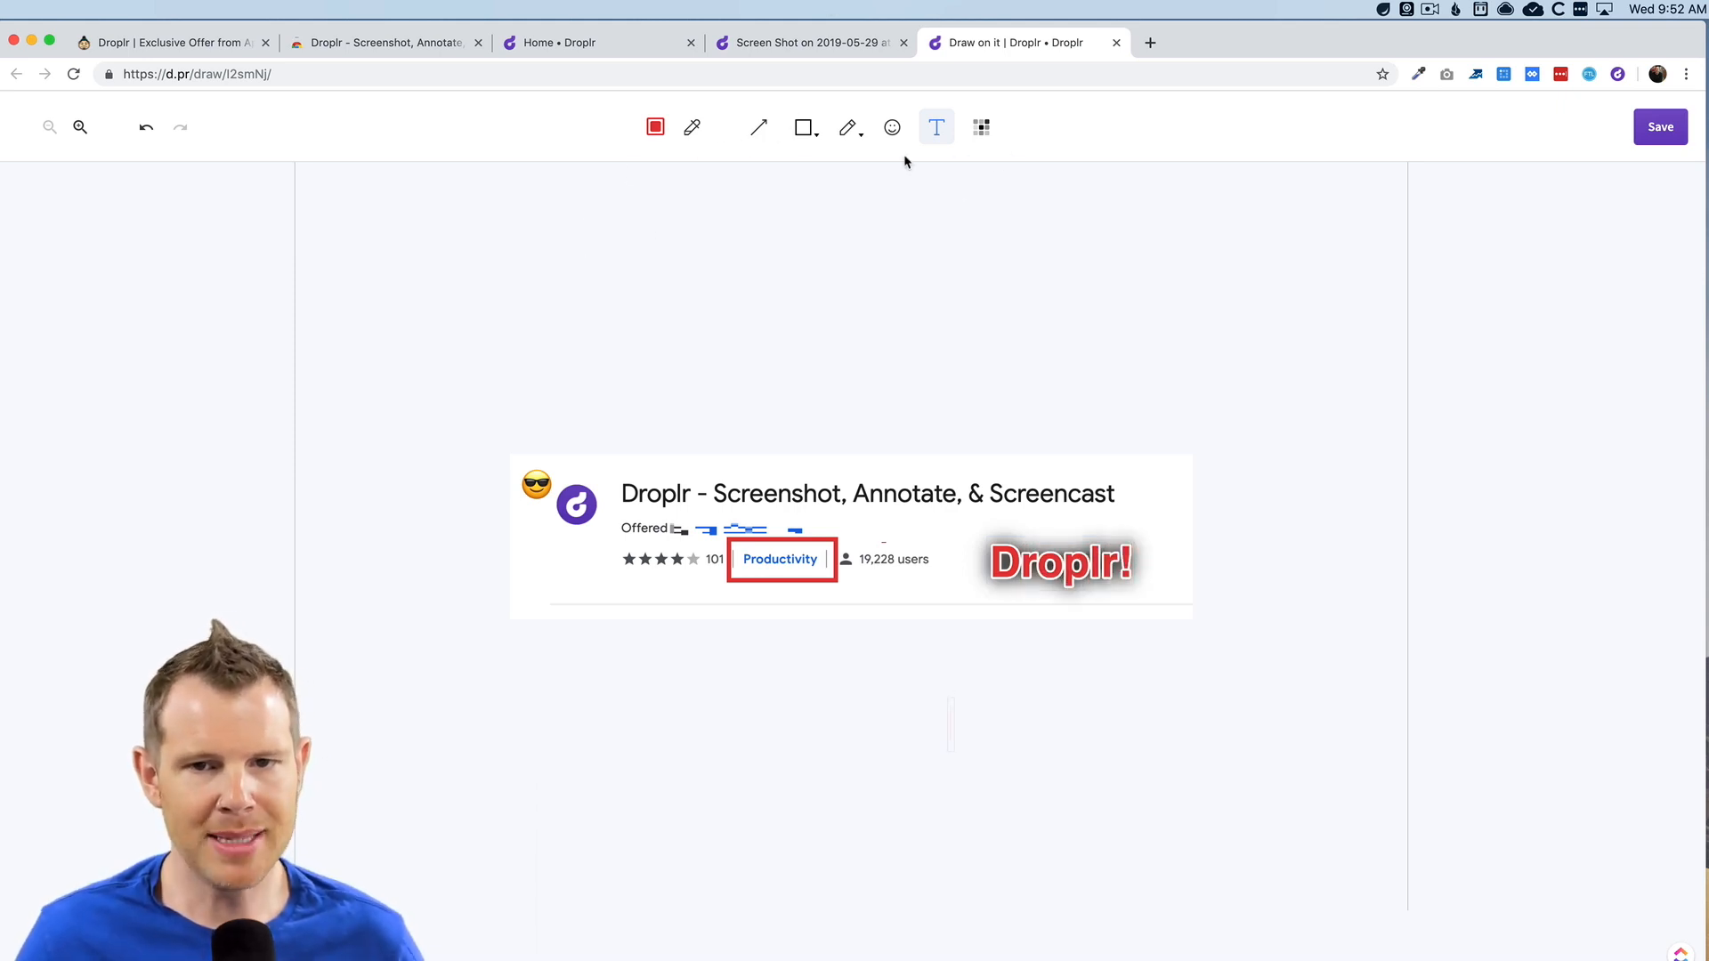
Step: Review the annotation colour palette and custom picker, keeping red
left_click(815, 131)
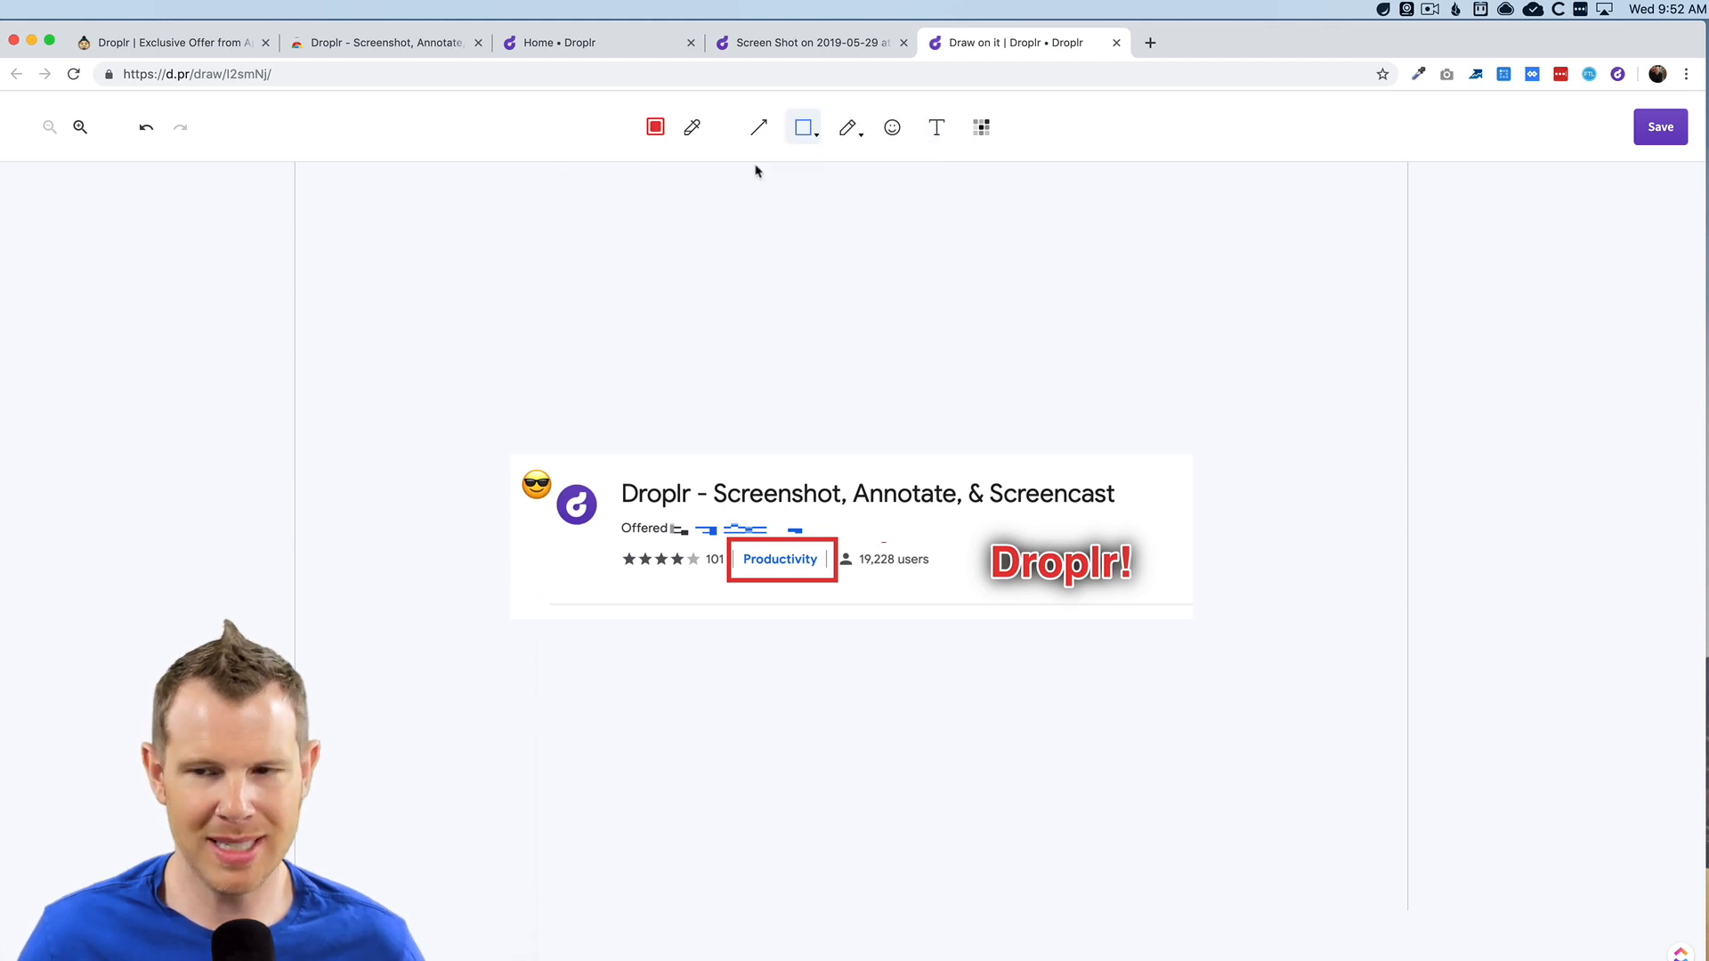
left_click(692, 130)
left_click(694, 130)
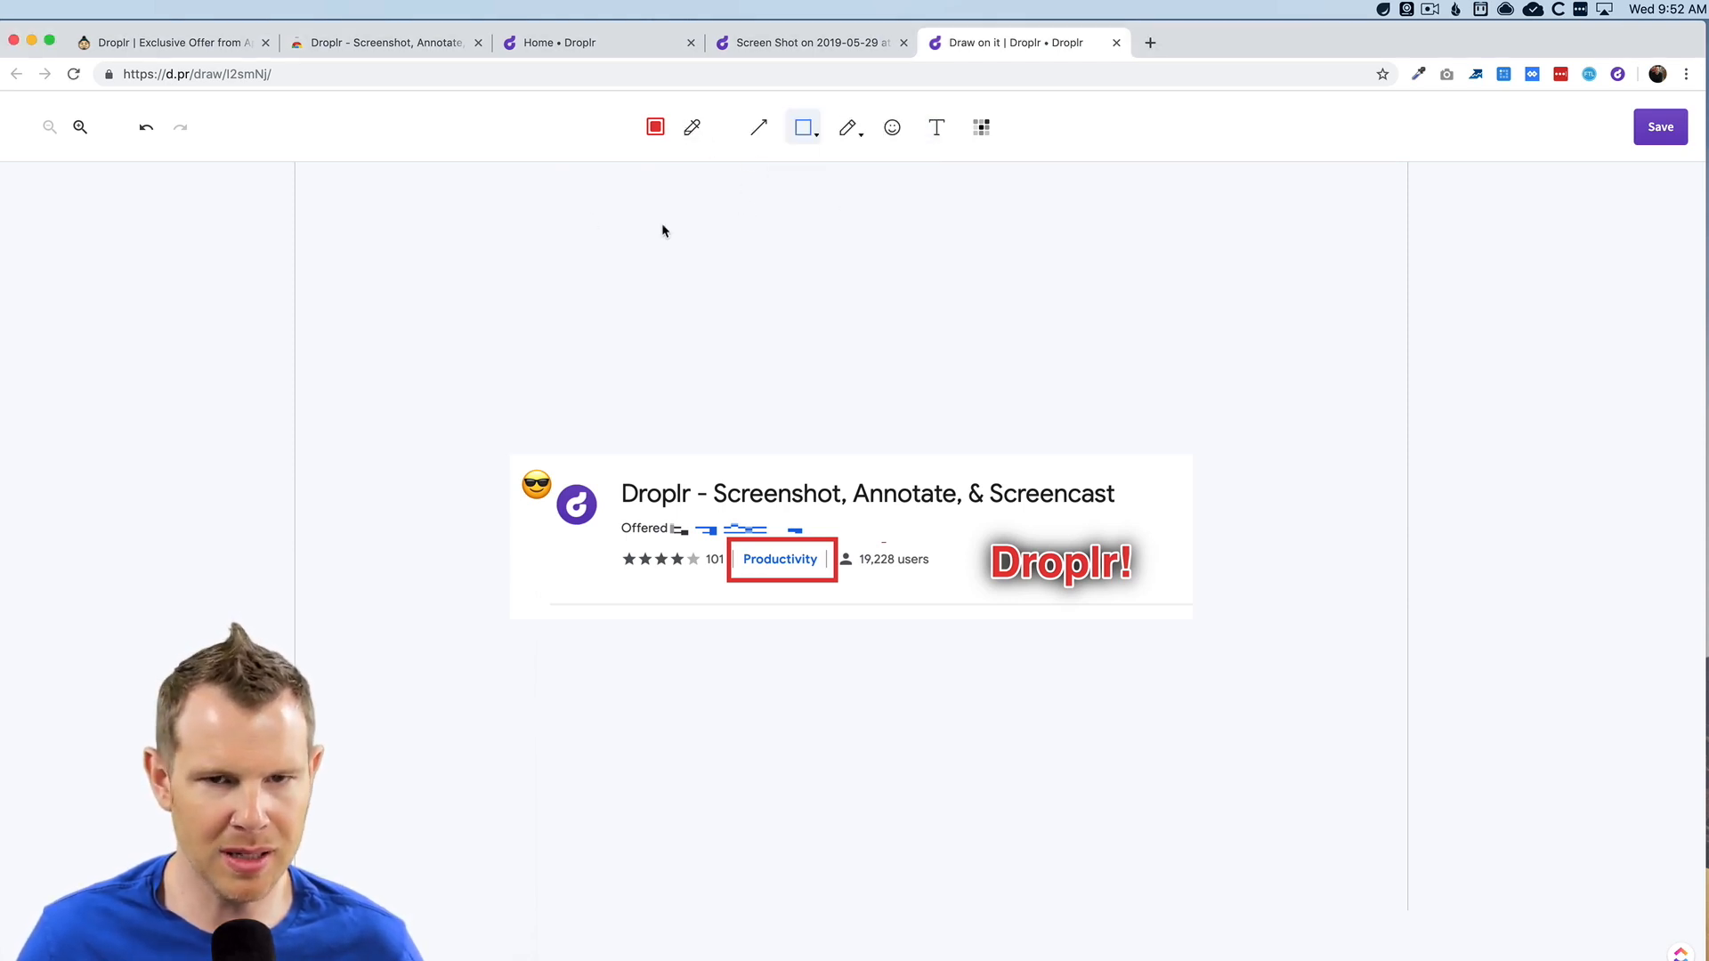
left_click(656, 126)
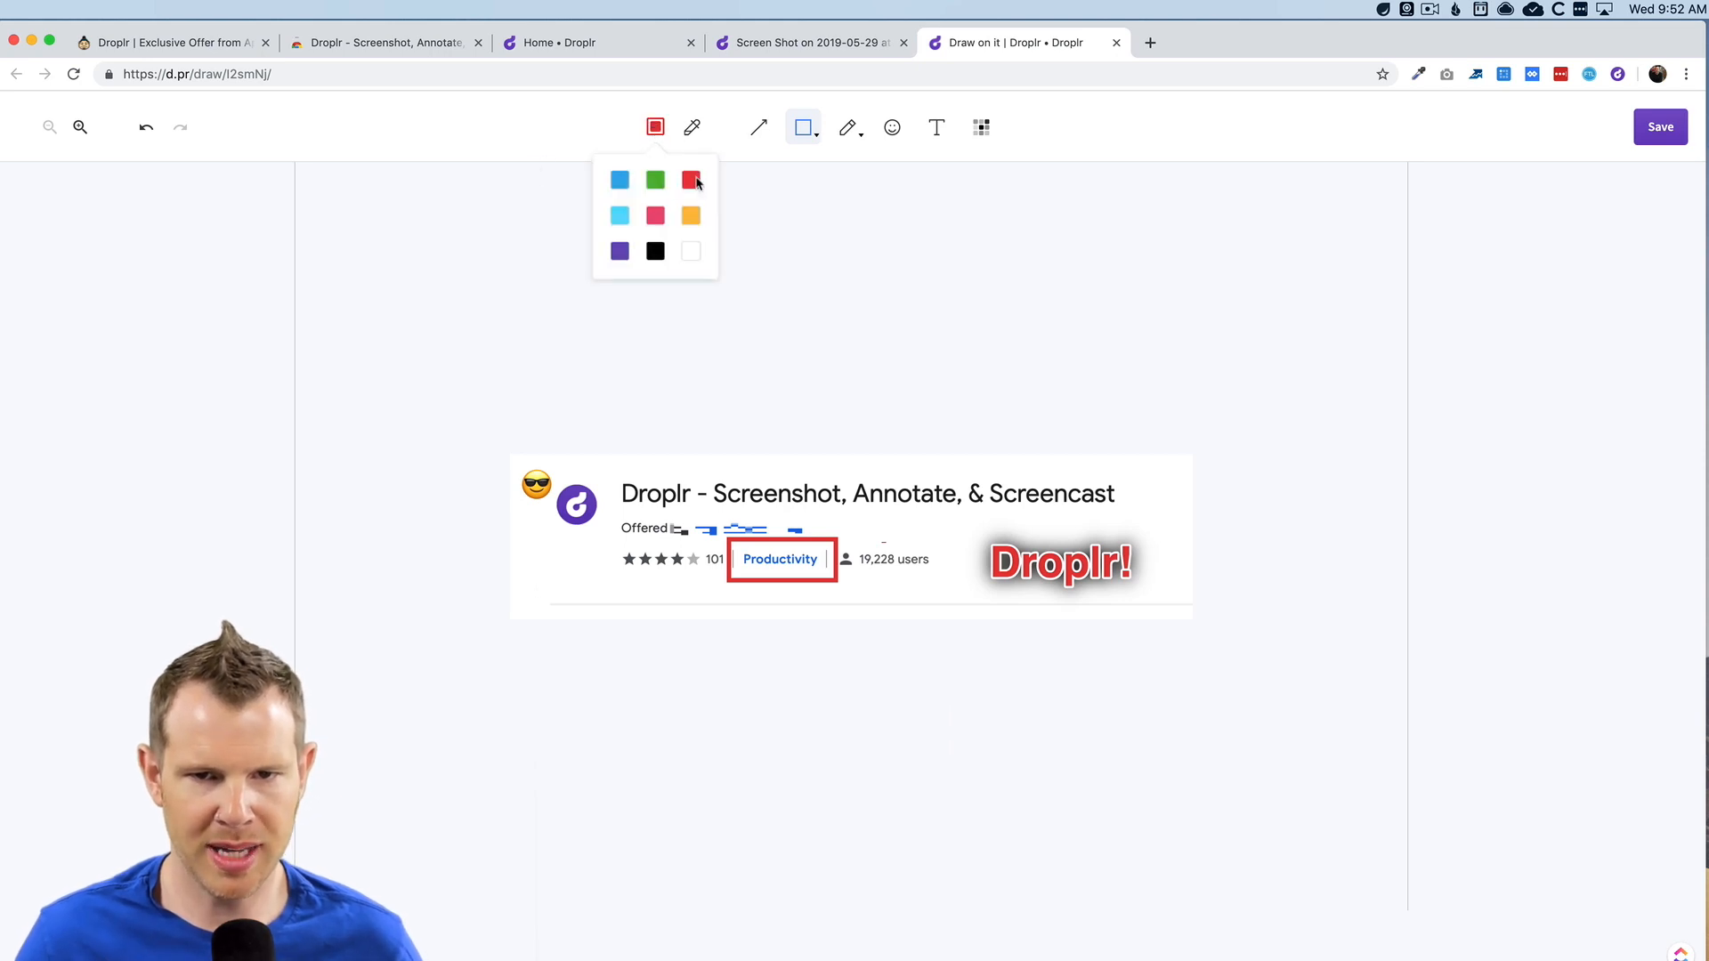
left_click(694, 129)
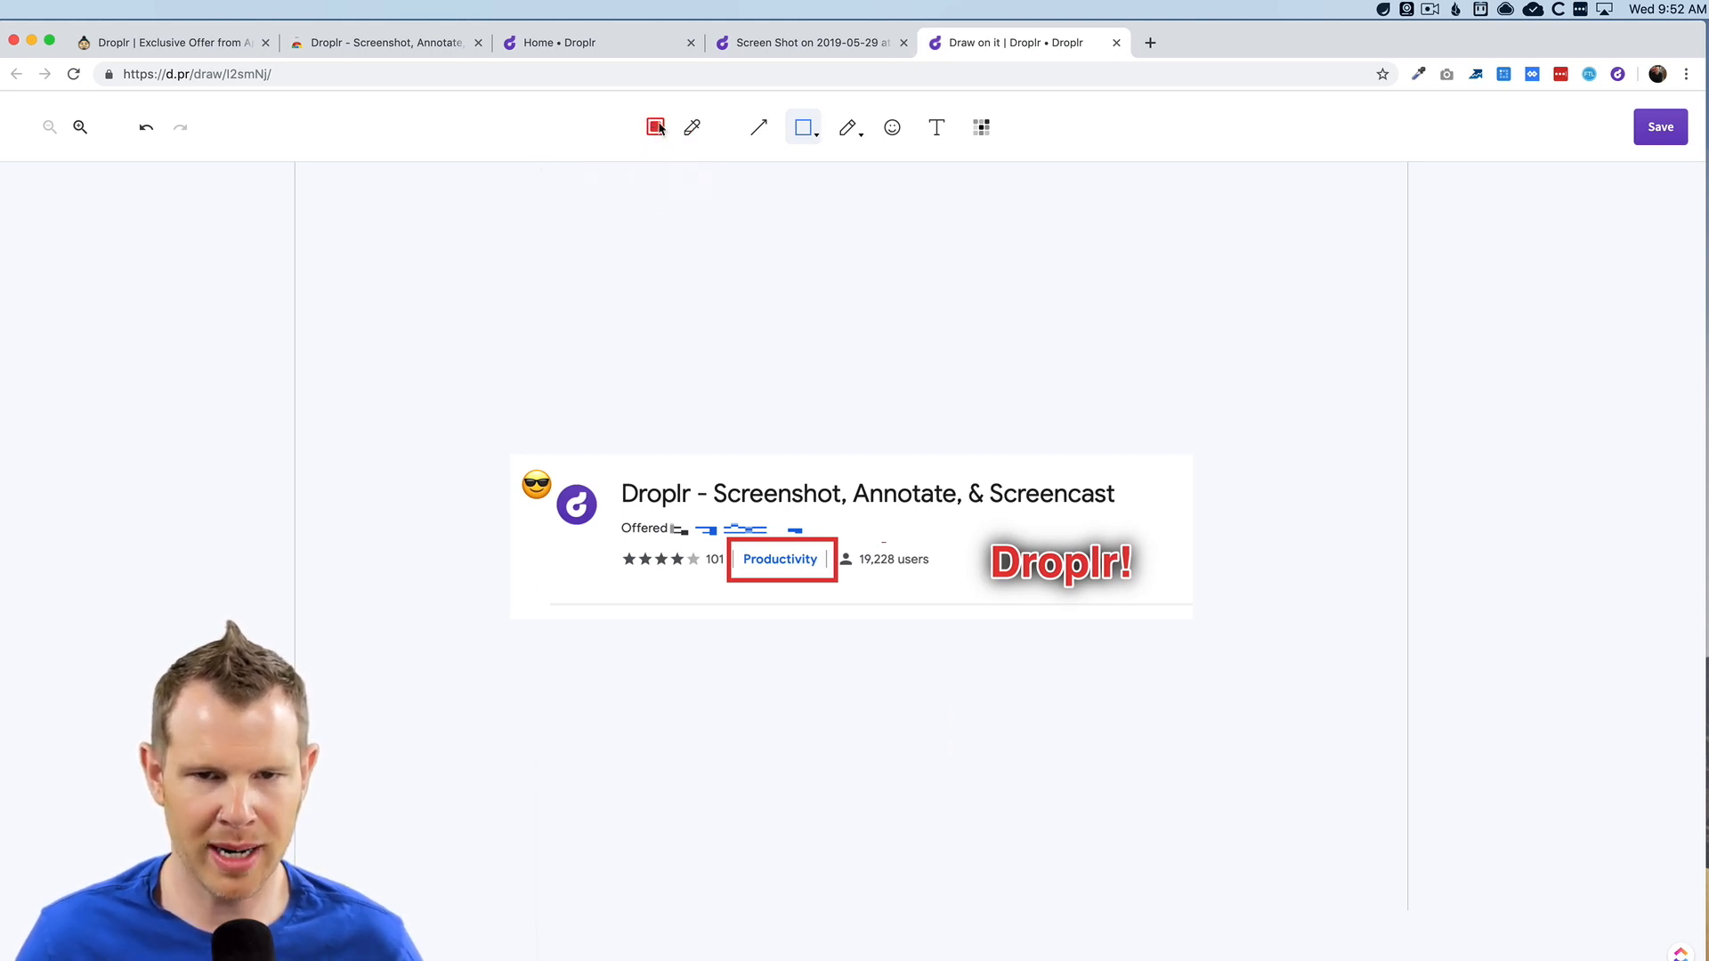
left_click(656, 126)
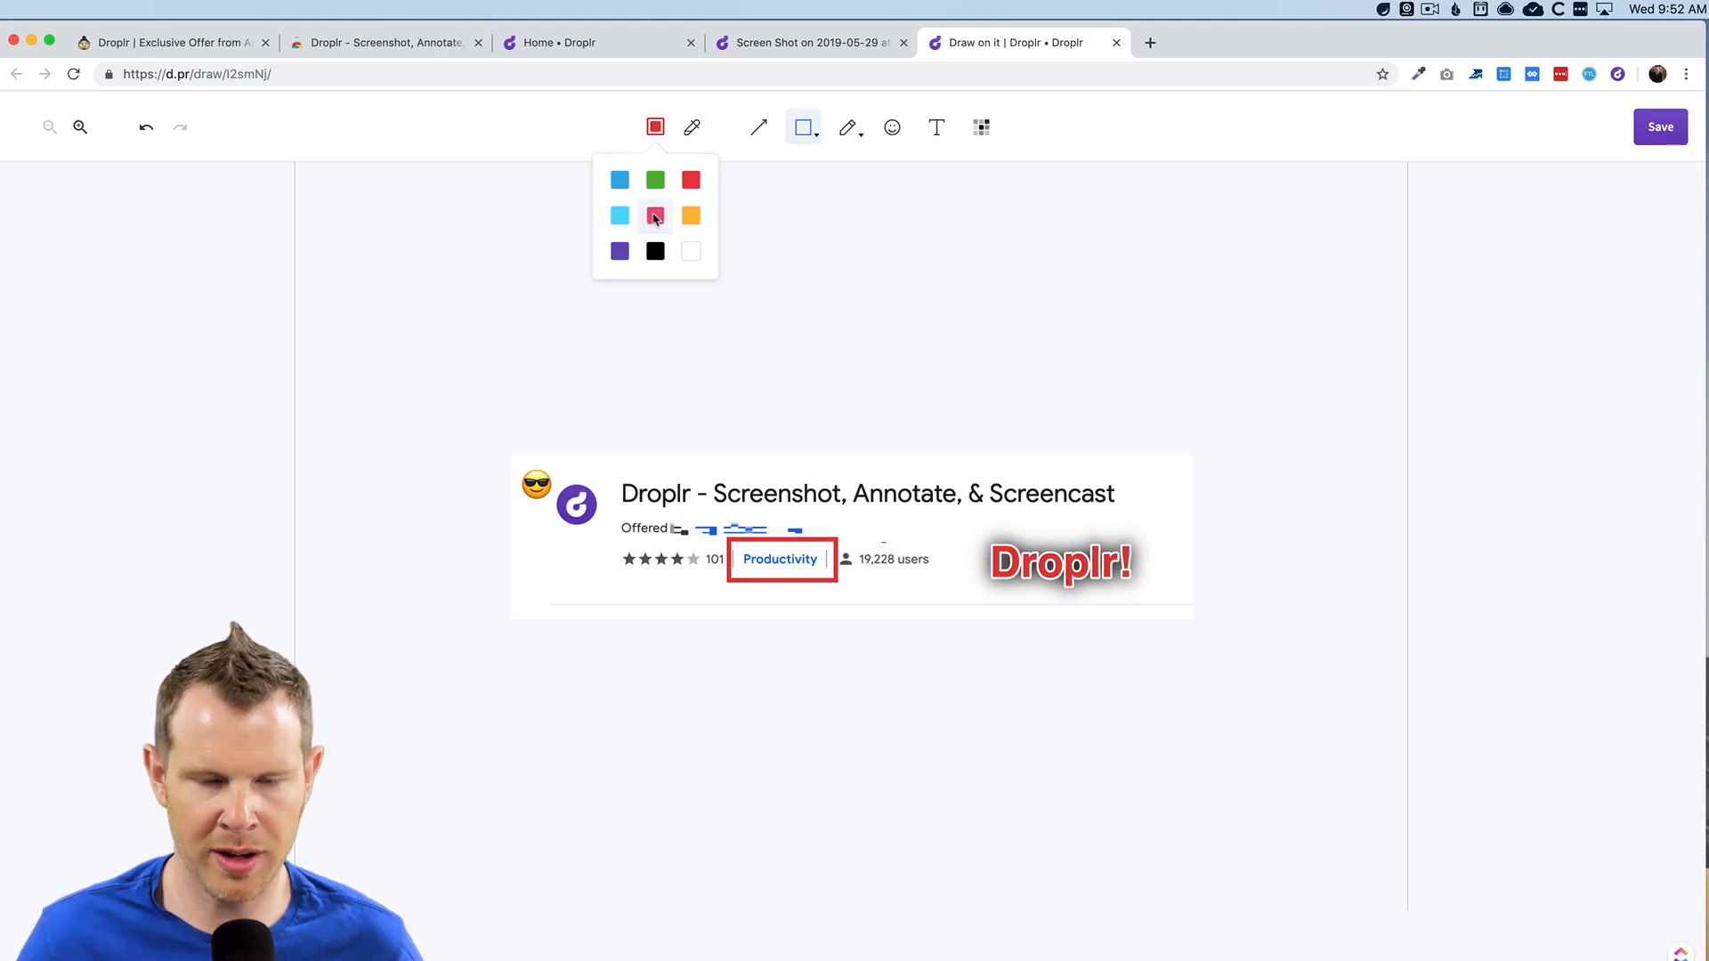
left_click(662, 313)
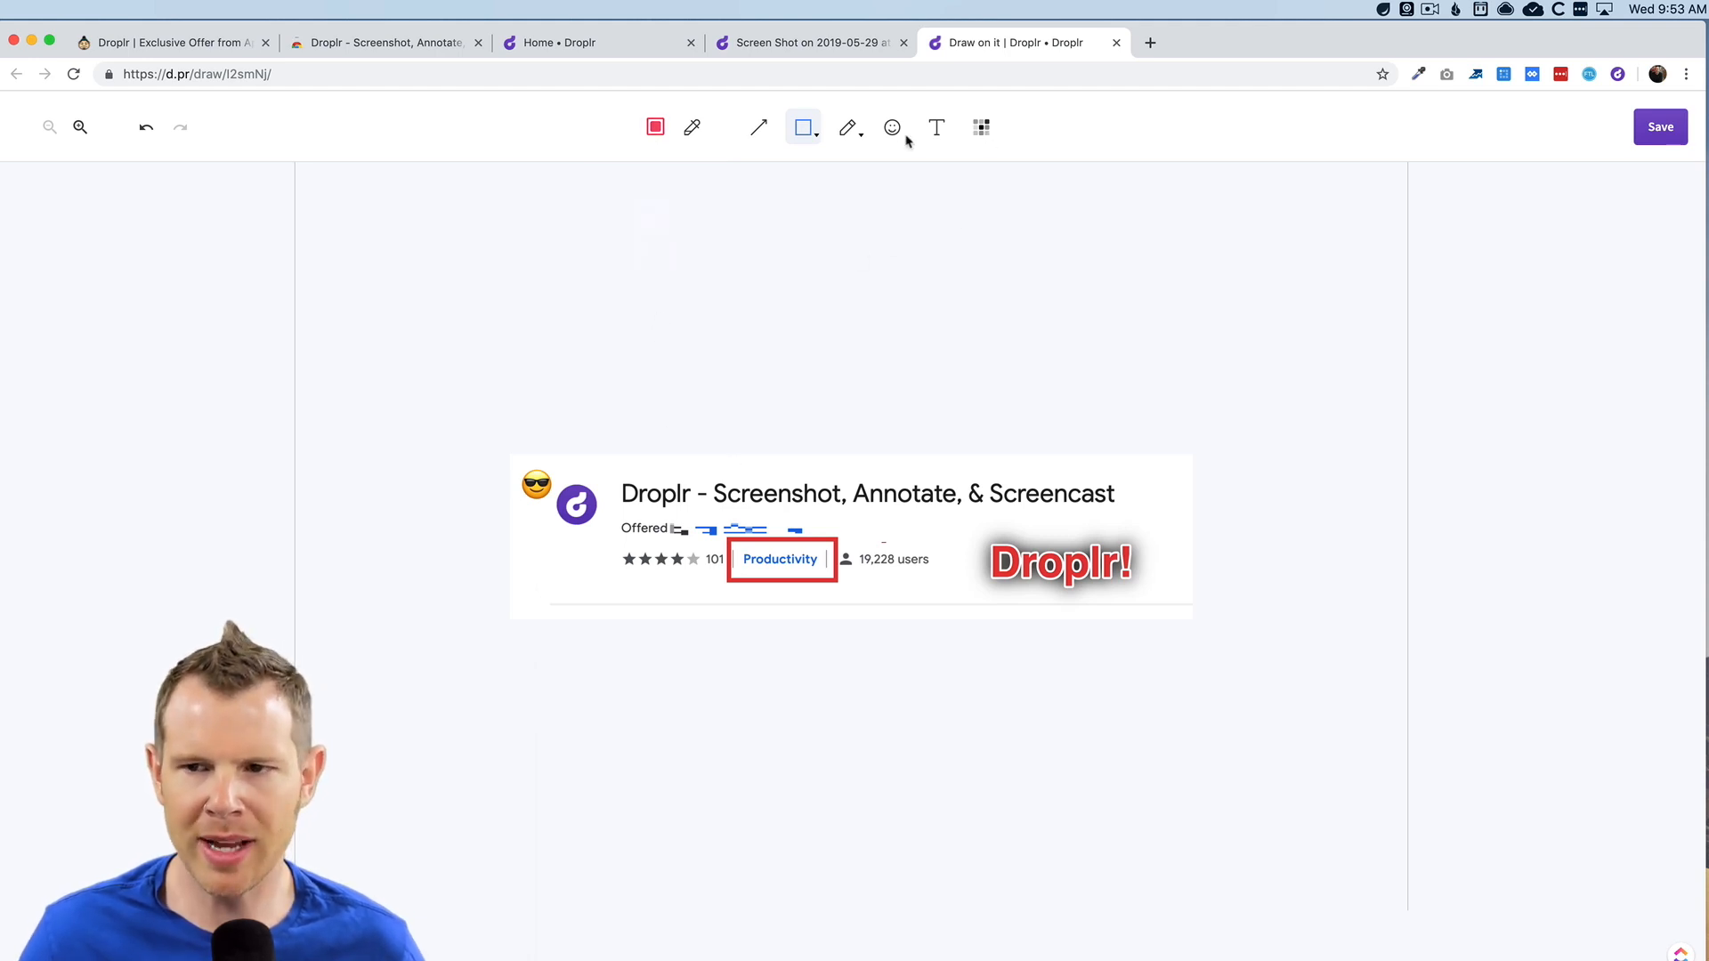
Step: Try the freehand pencil tool, then return to rectangle drawing
left_click(850, 128)
left_click(732, 218)
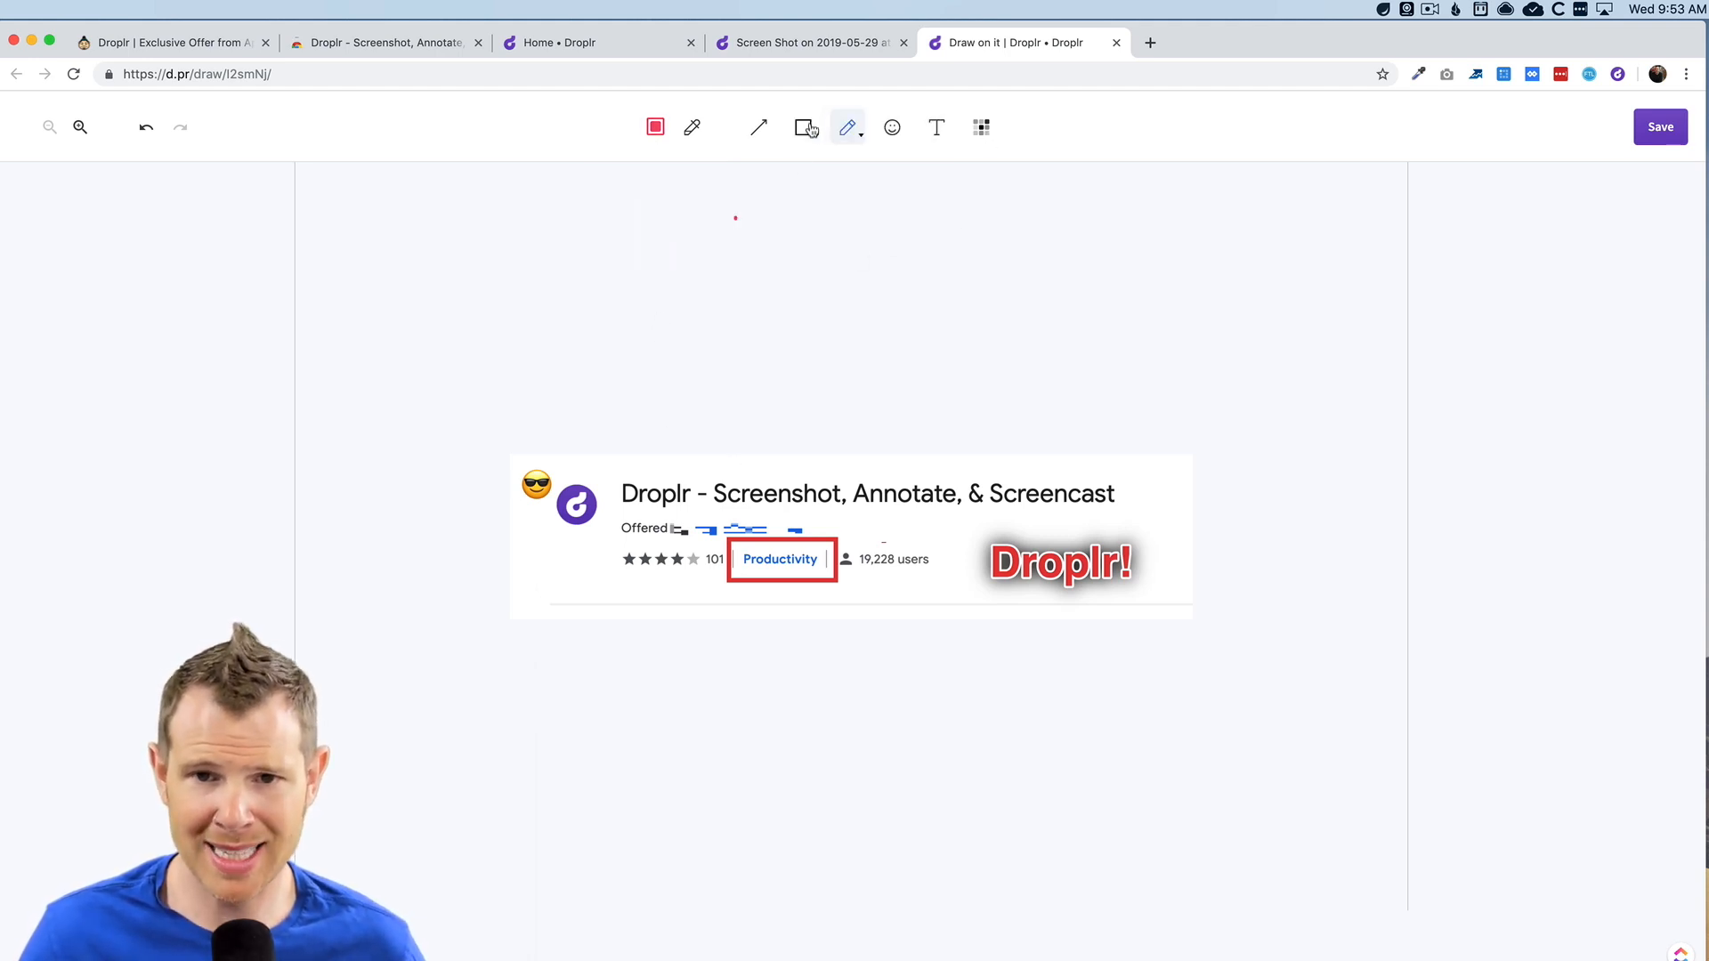
left_click(811, 135)
left_click(1028, 171)
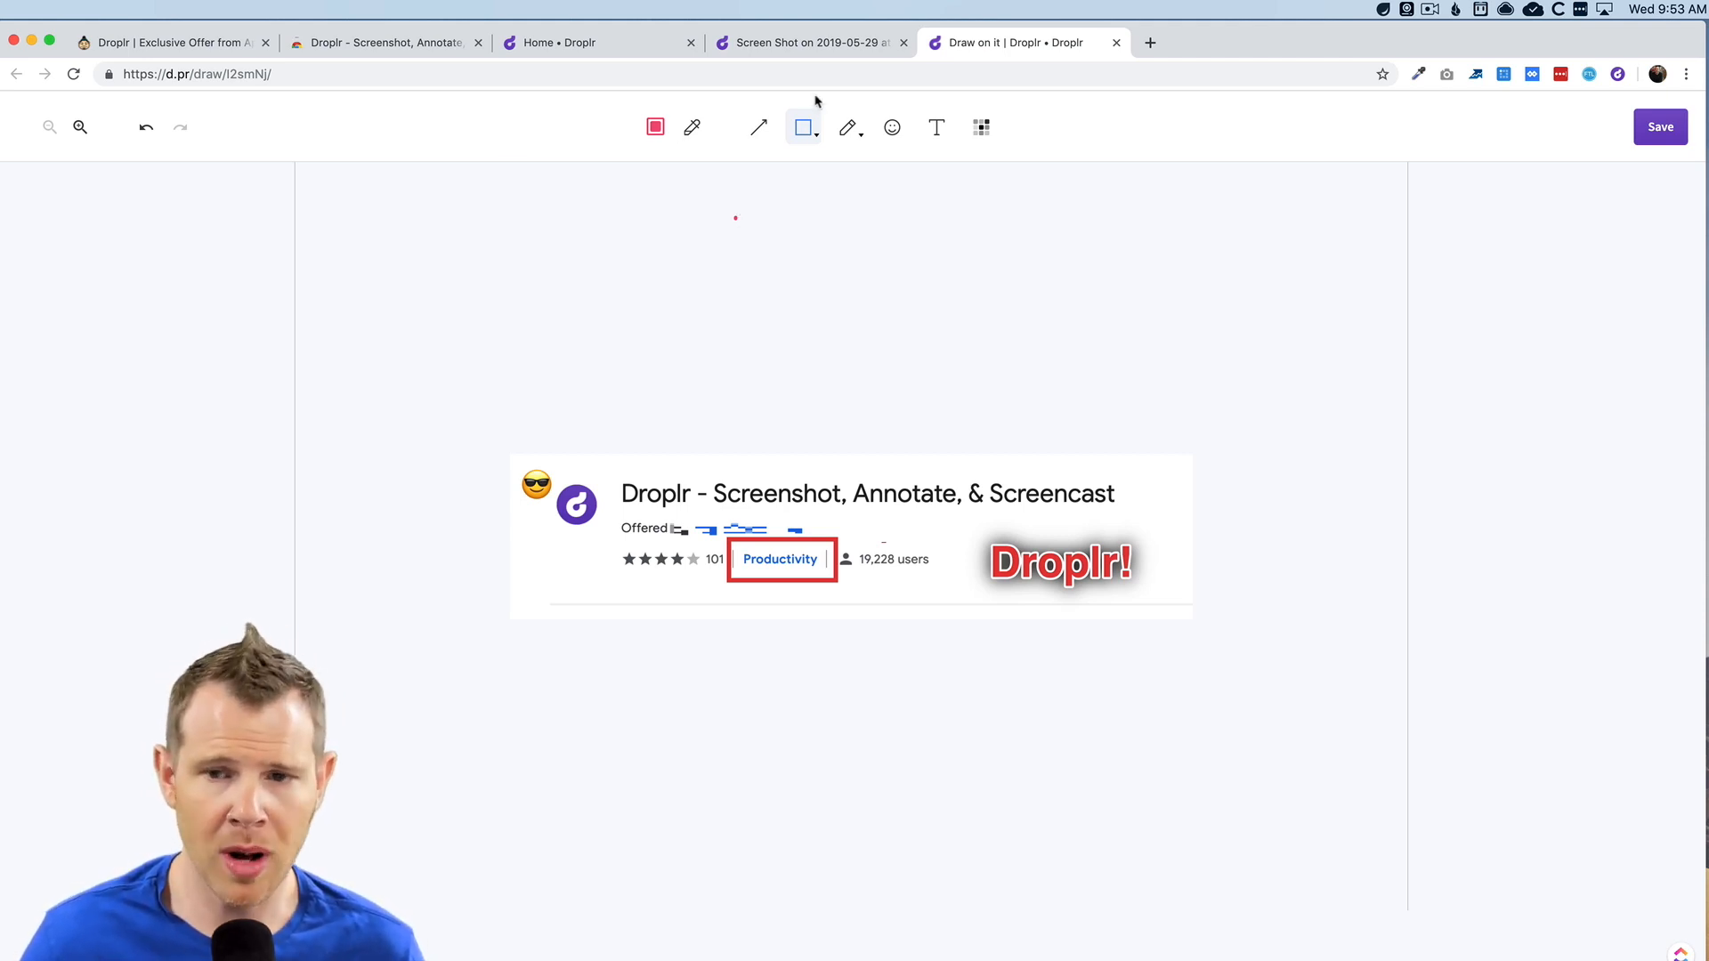
Step: Save the annotation as a new drop and view the original screenshot from the dashboard
left_click(1656, 134)
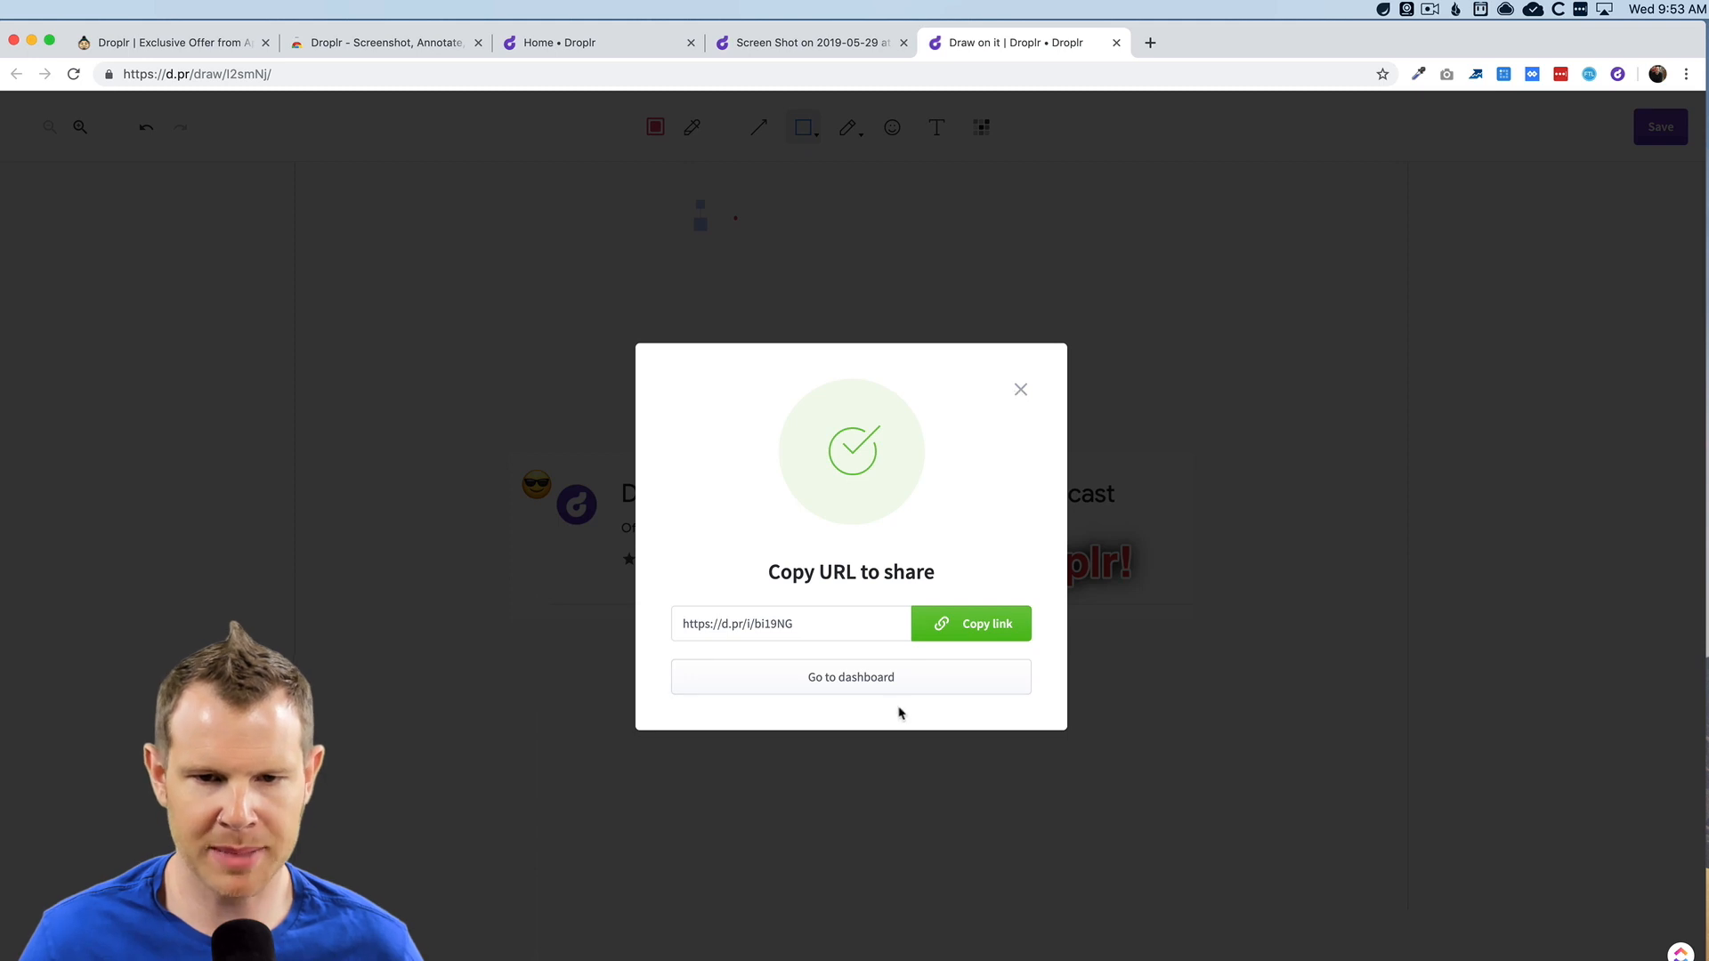
left_click(898, 678)
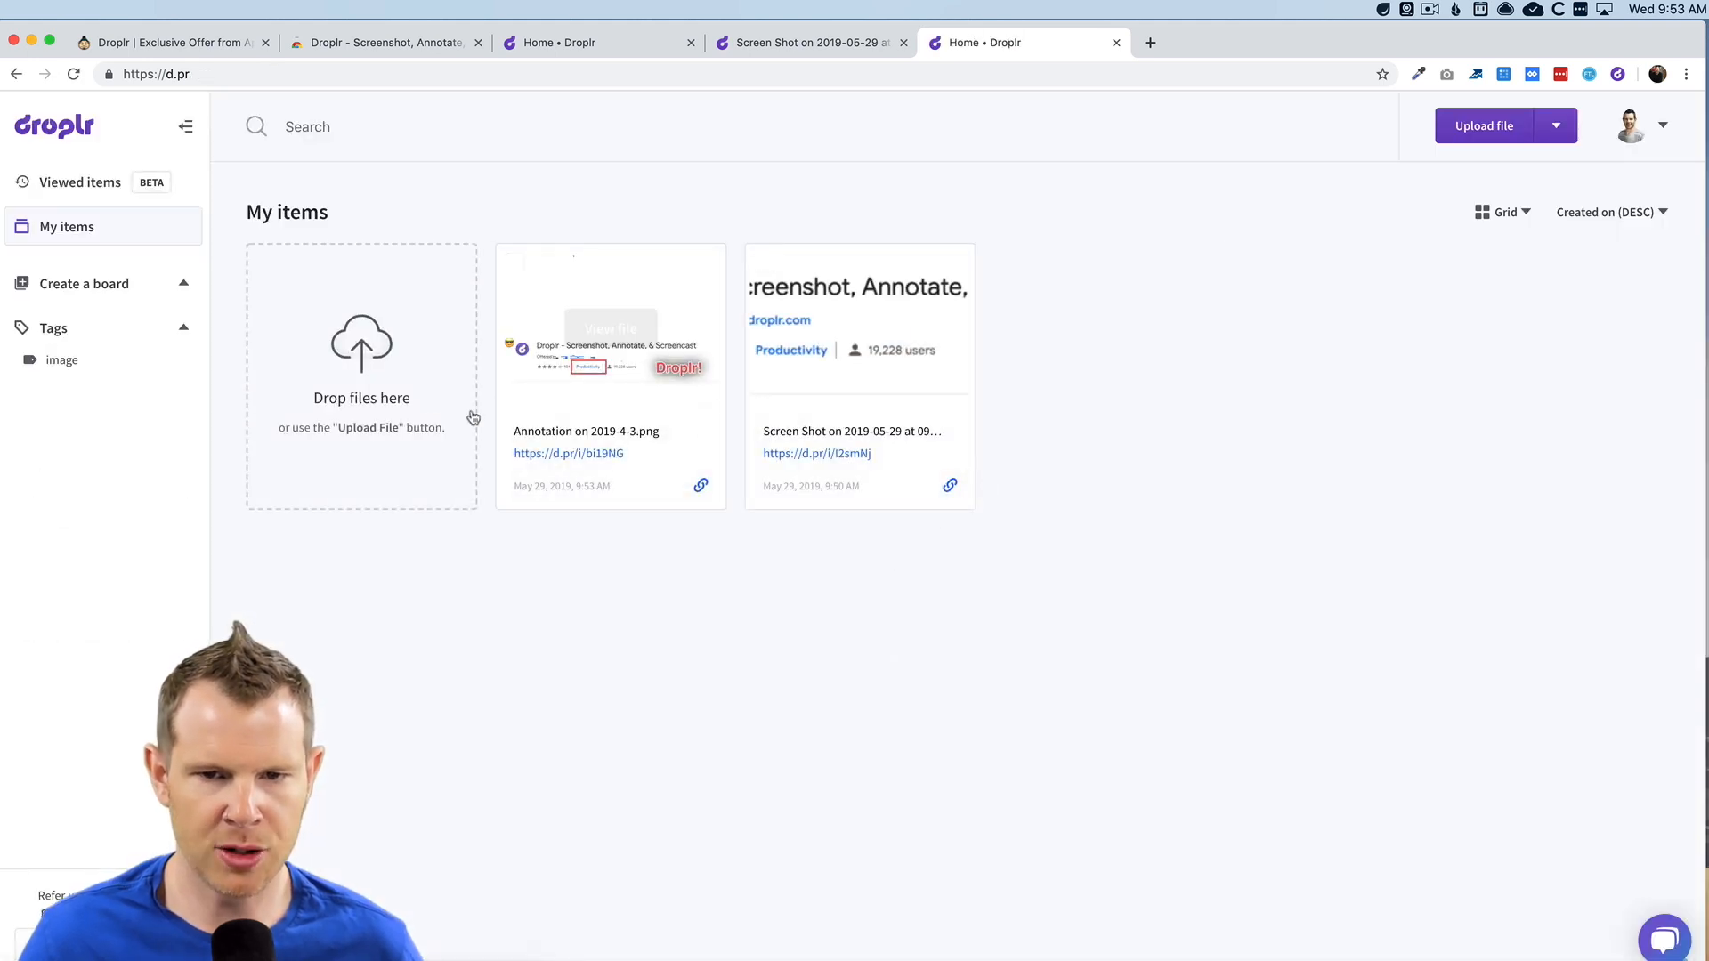
mouse_move(860, 328)
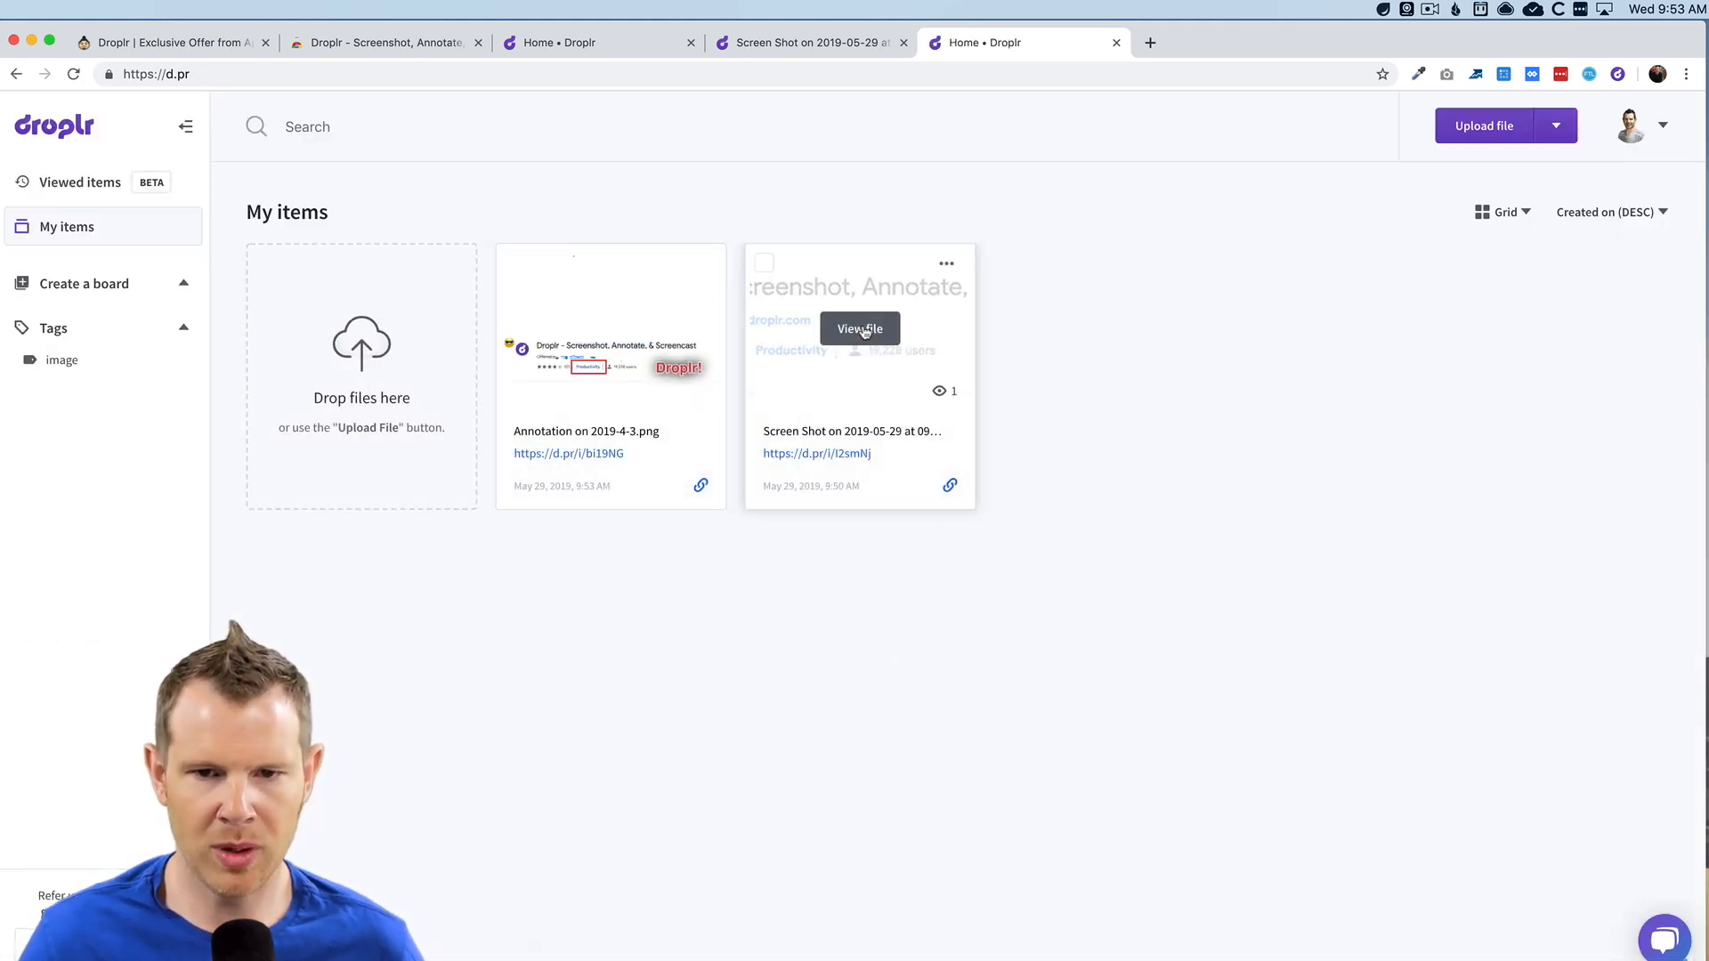
left_click(860, 329)
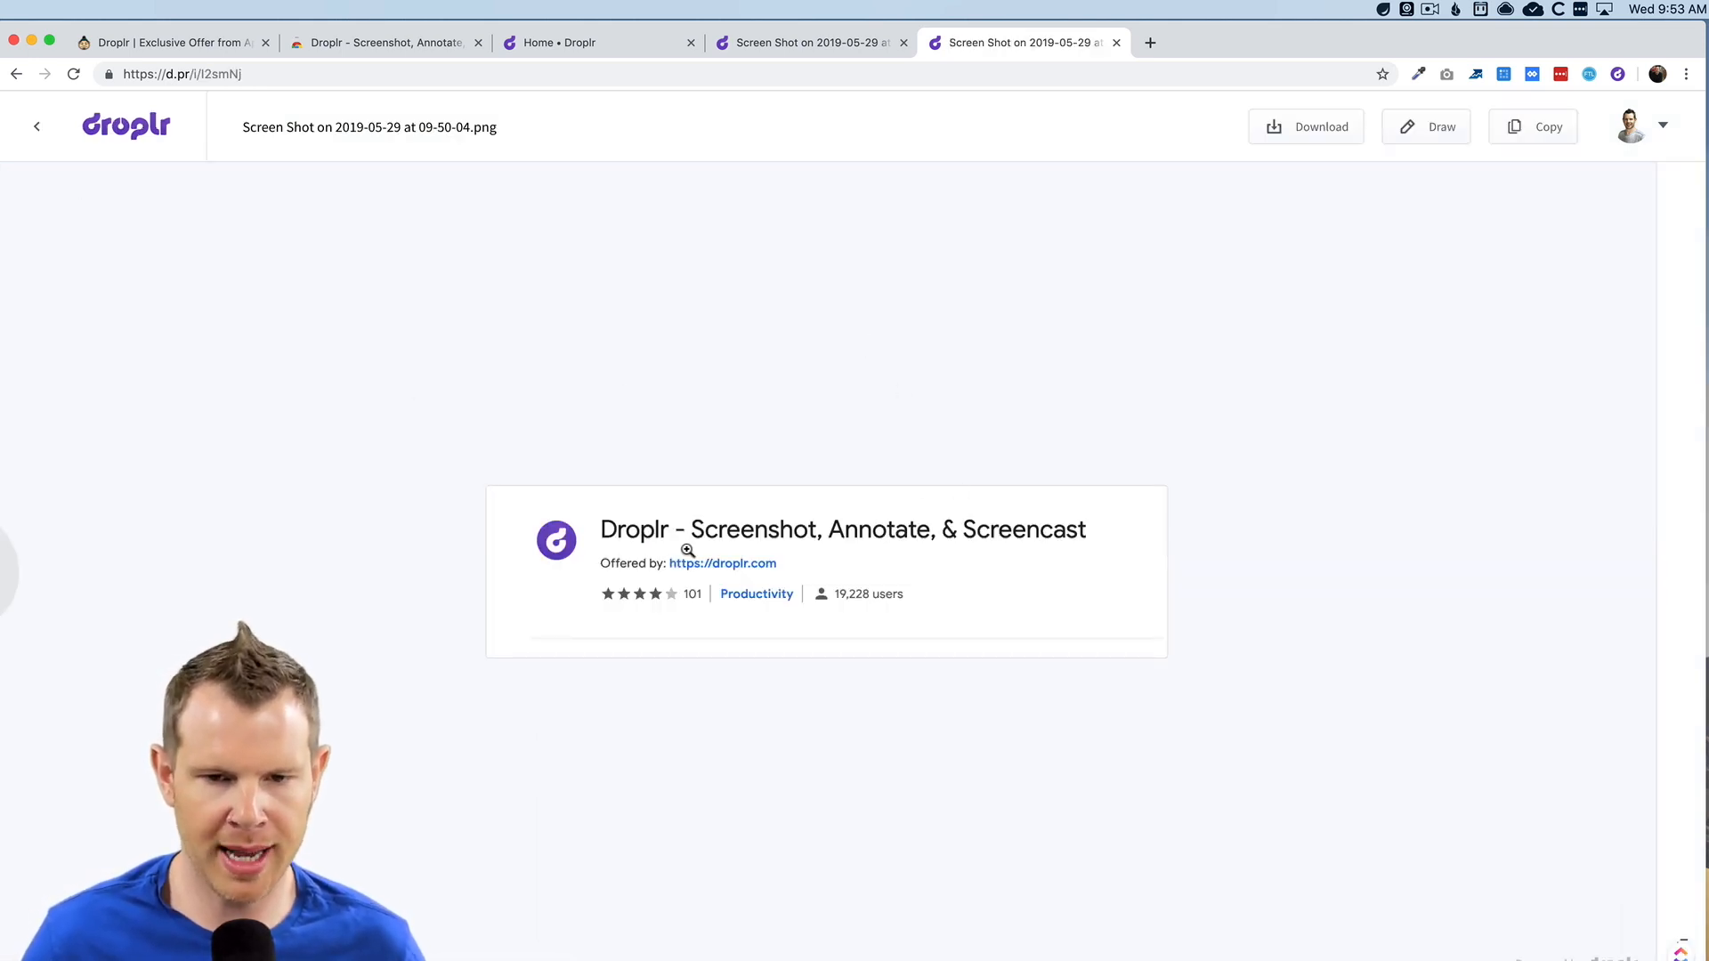
left_click(40, 126)
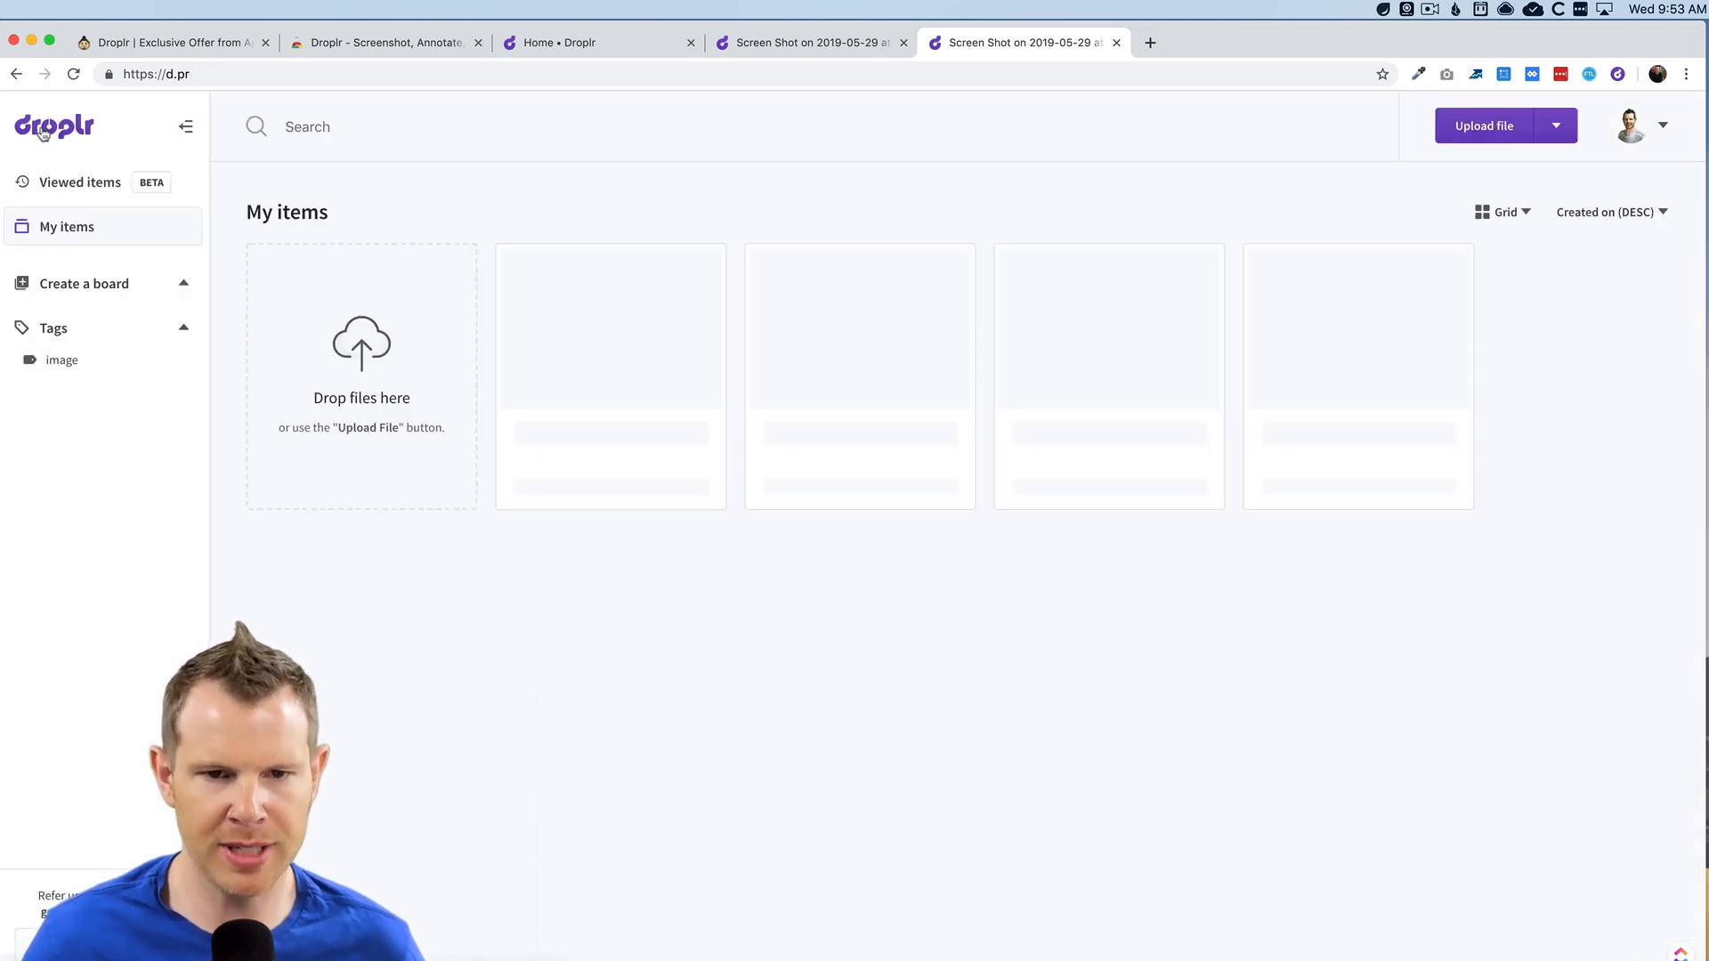
Step: View the Annotation on 2019-4-3.png drop, then return to My items
left_click(601, 302)
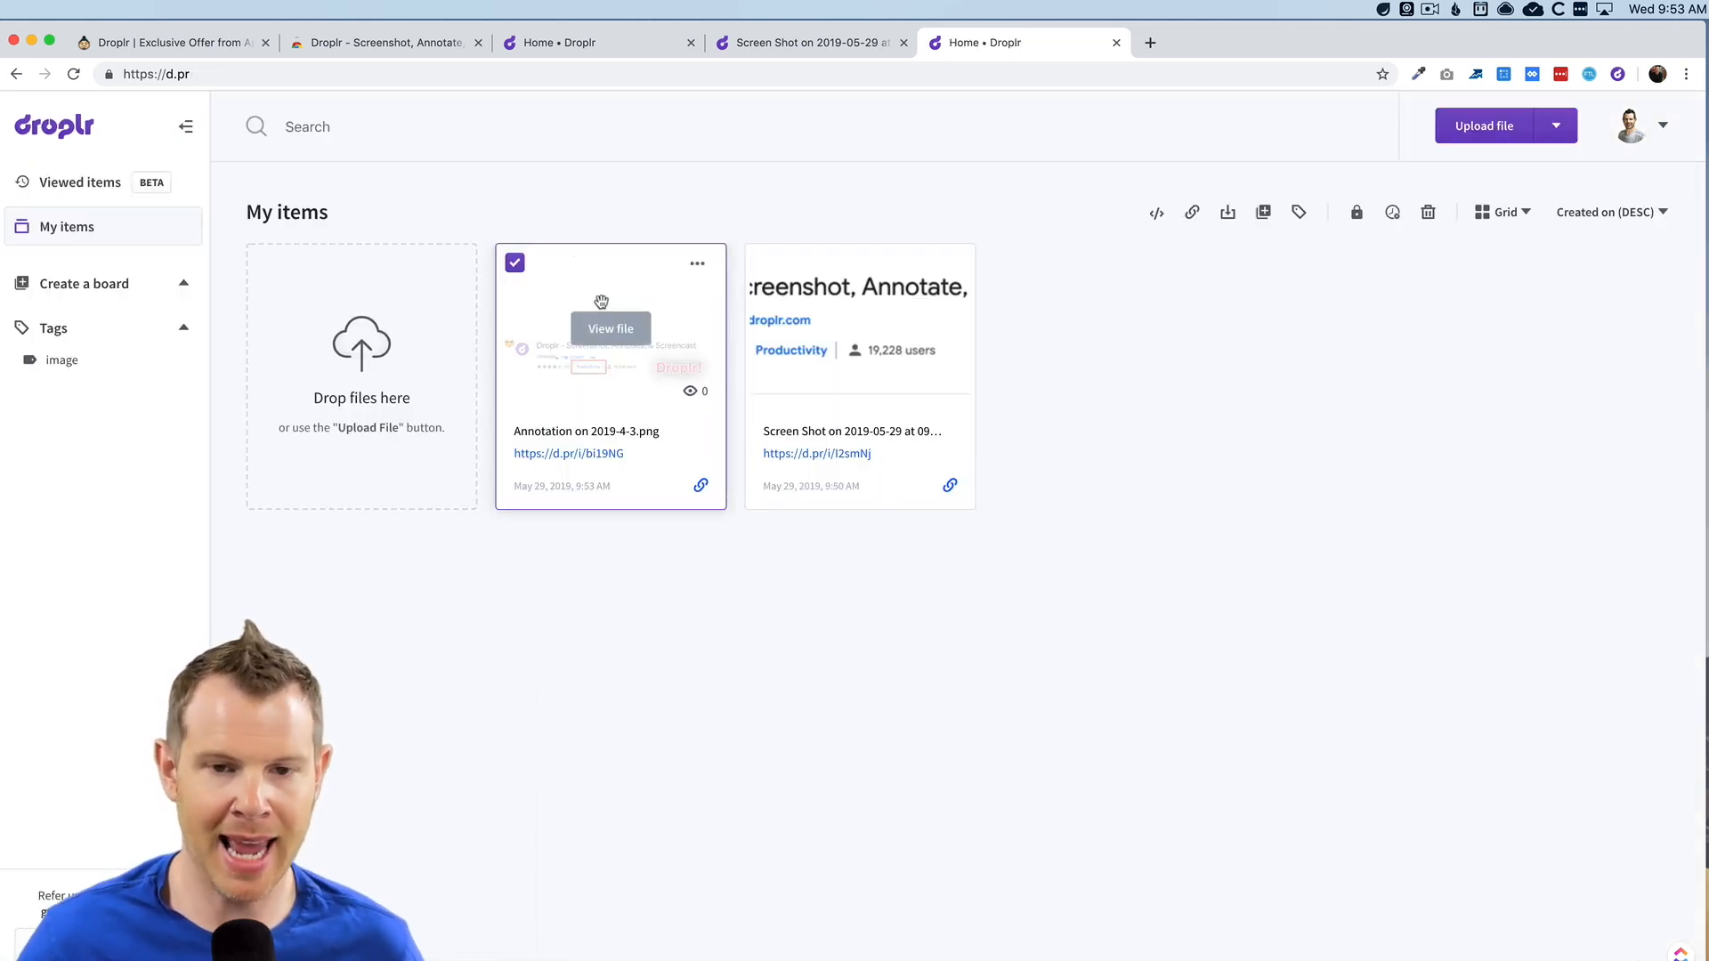
left_click(617, 345)
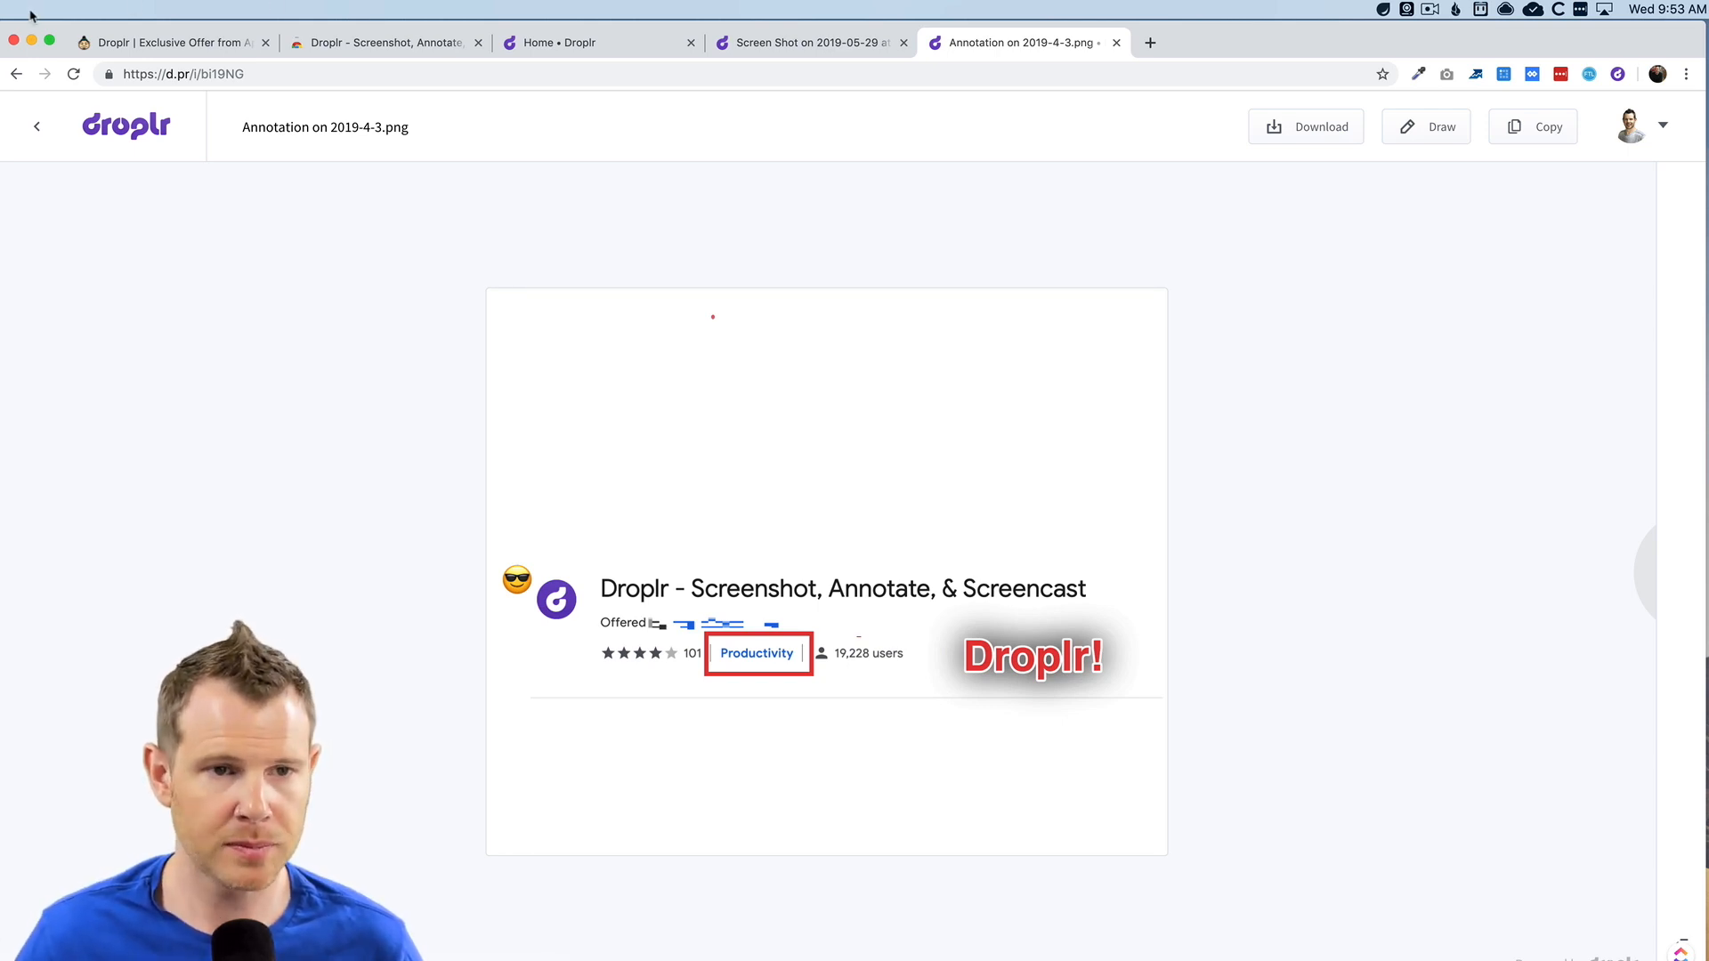
left_click(33, 123)
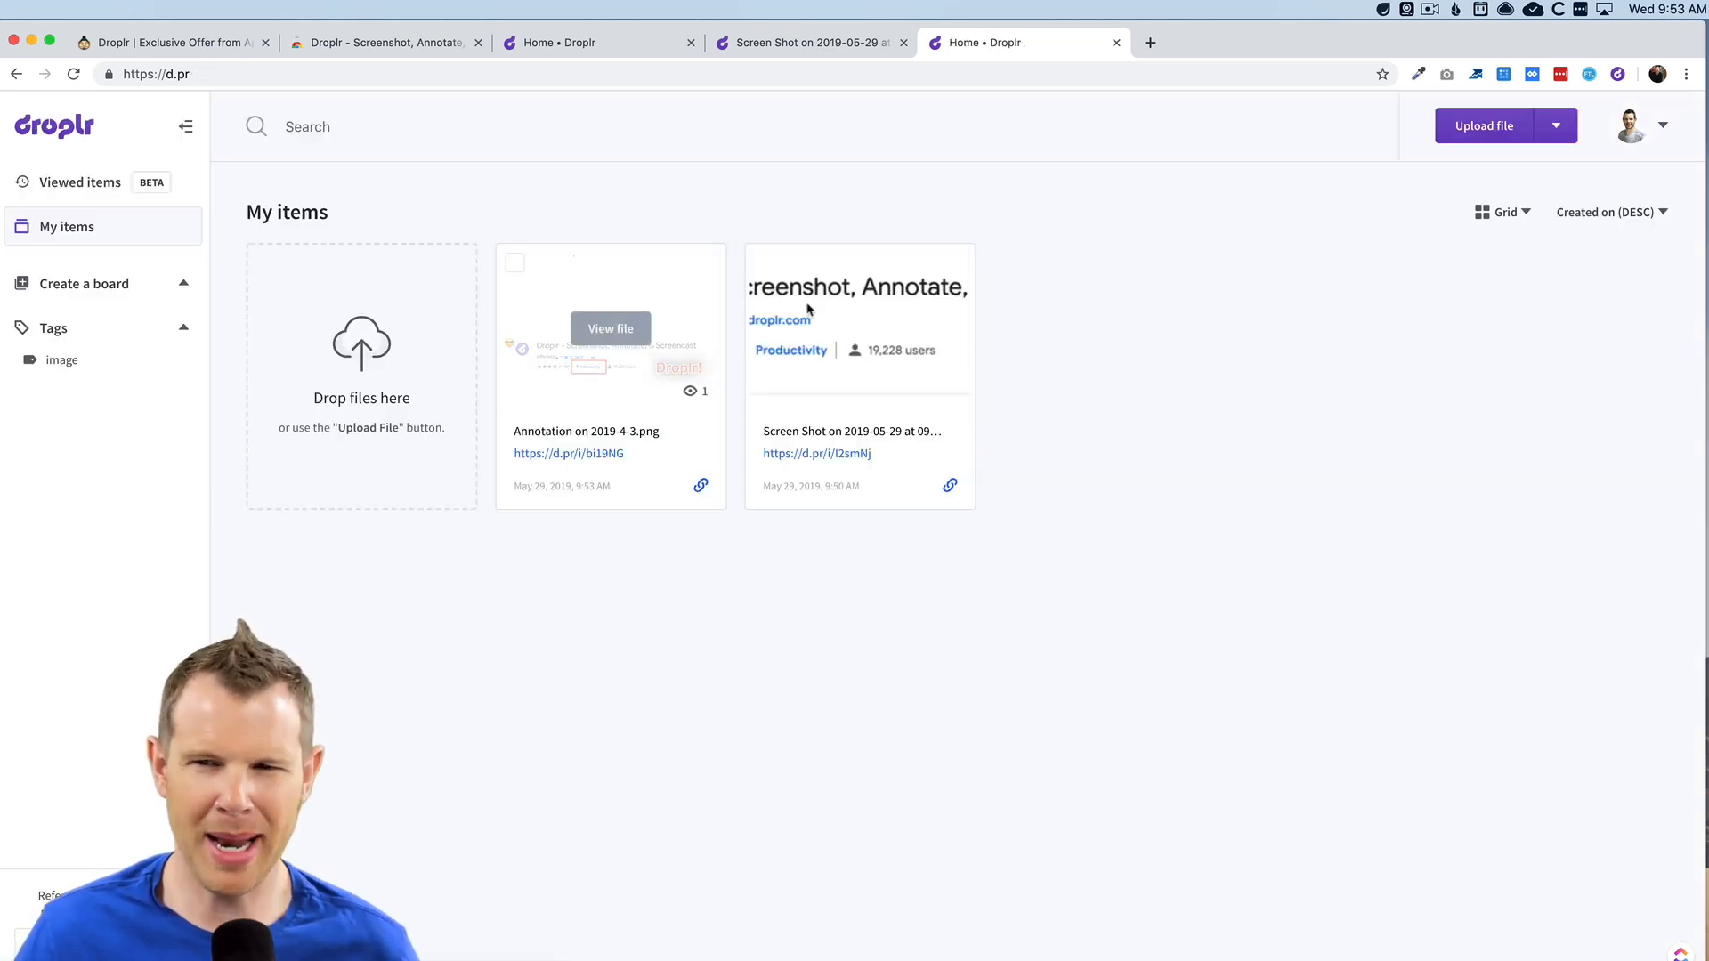
left_click(1384, 11)
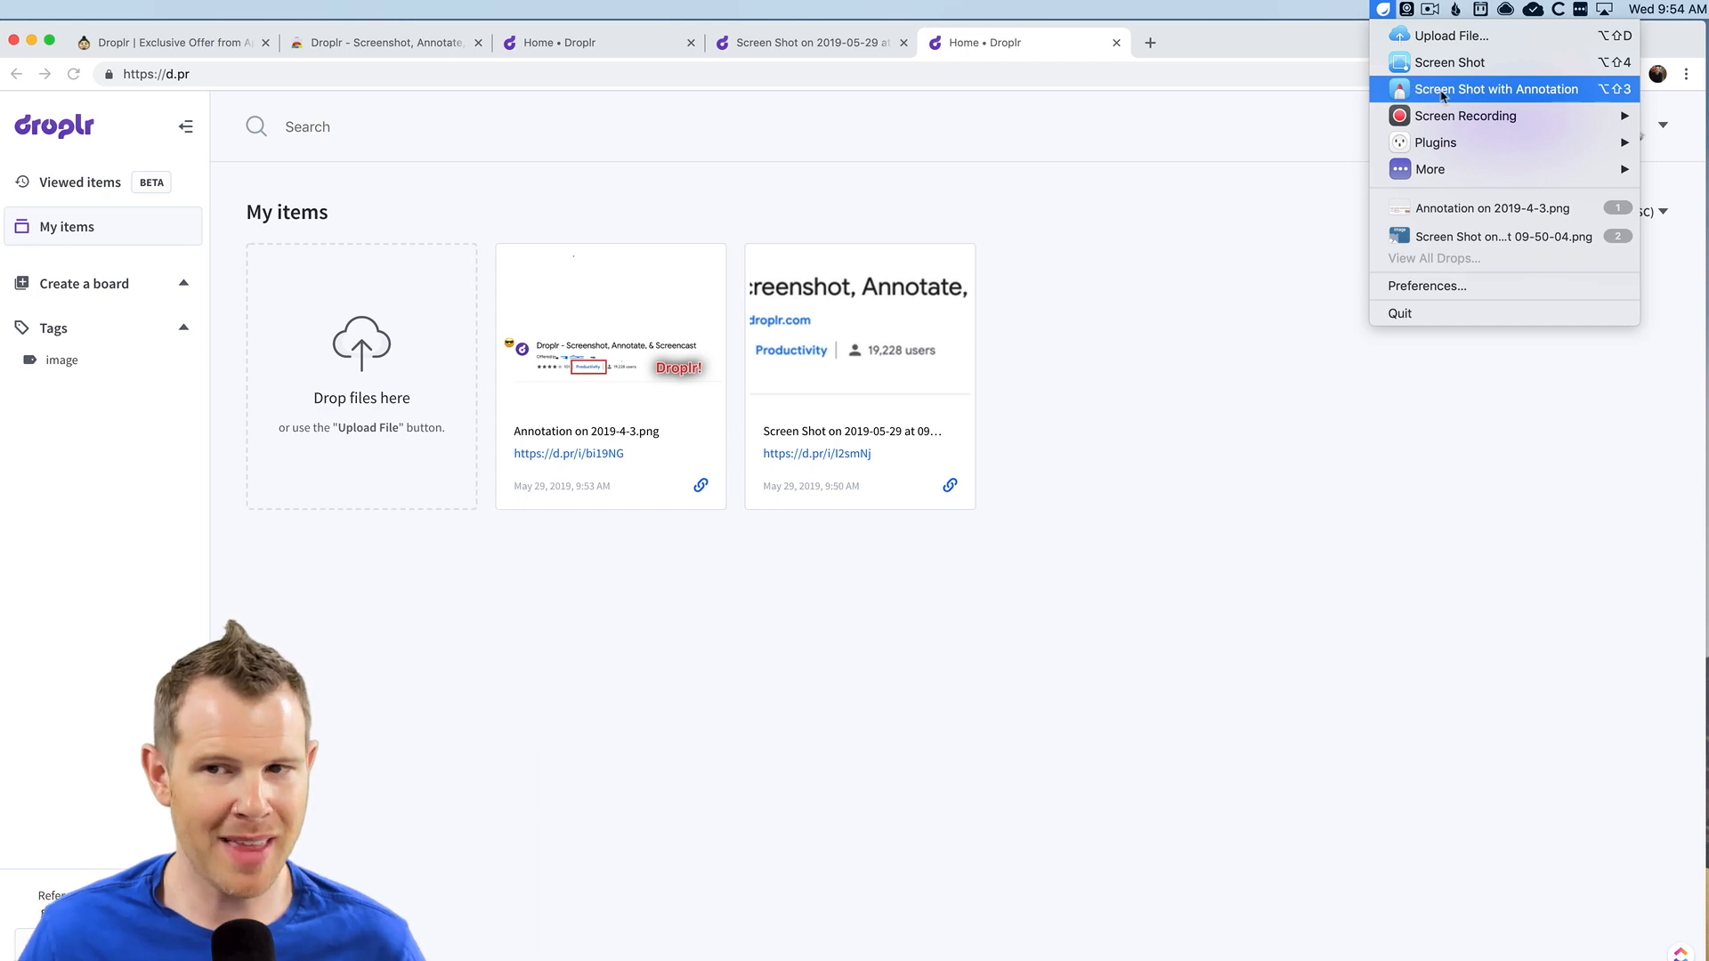
left_click(1522, 91)
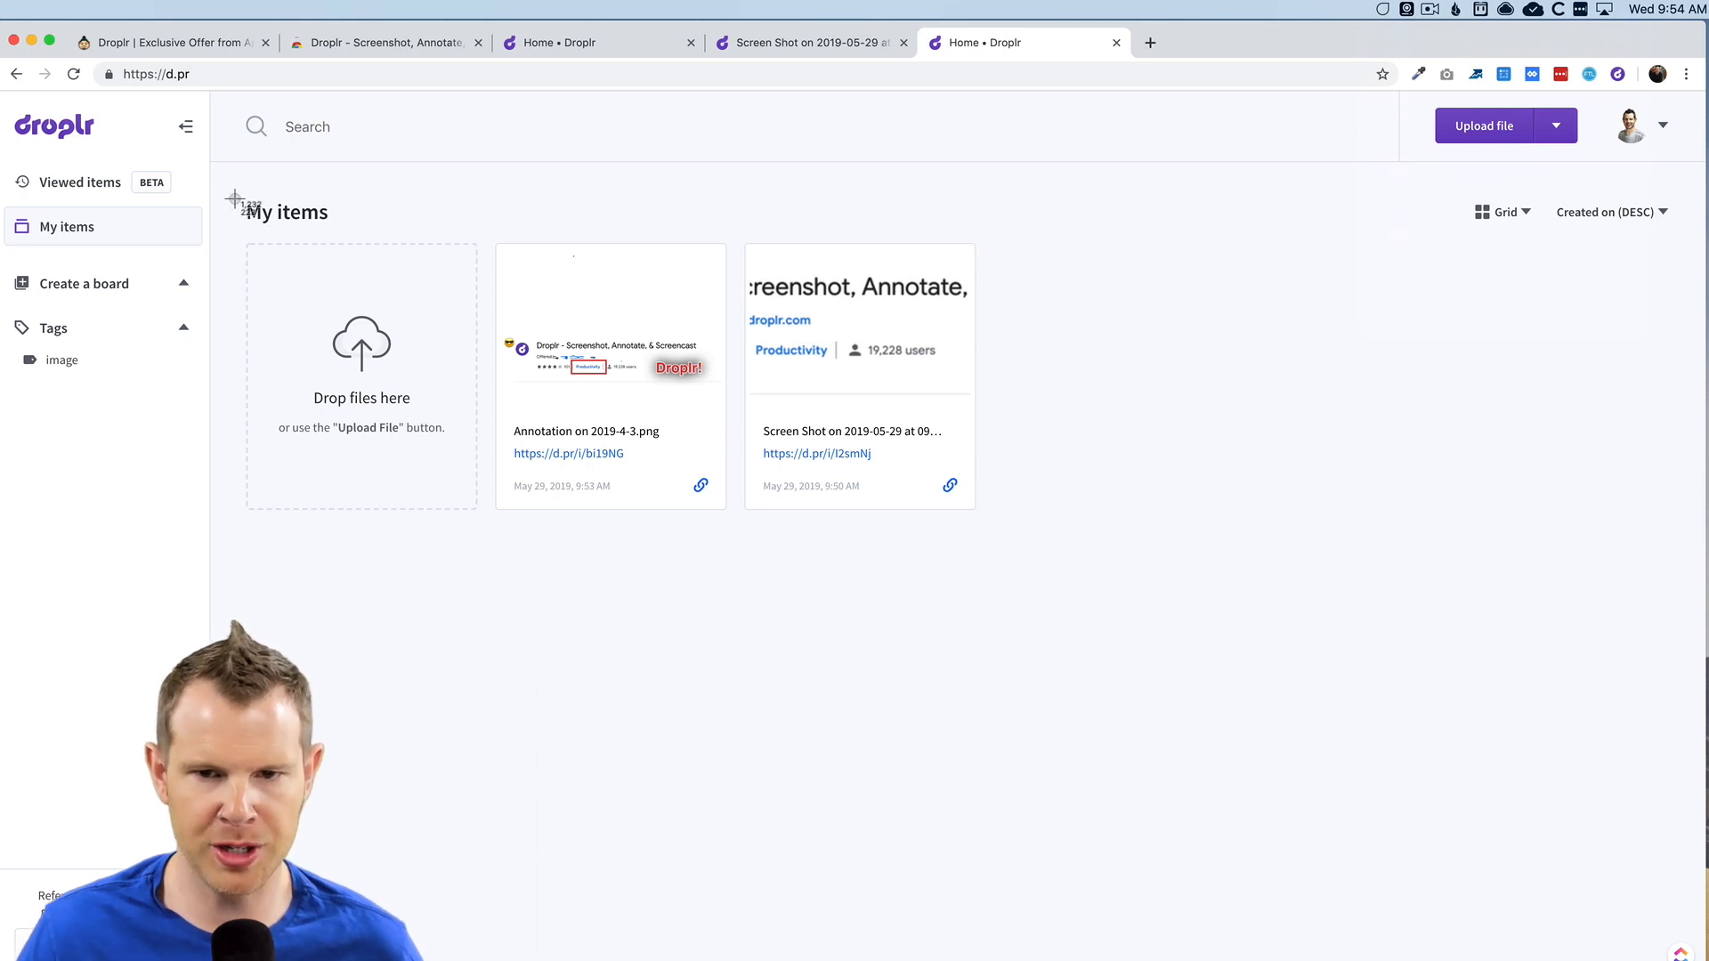
left_click_drag(223, 177, 1077, 558)
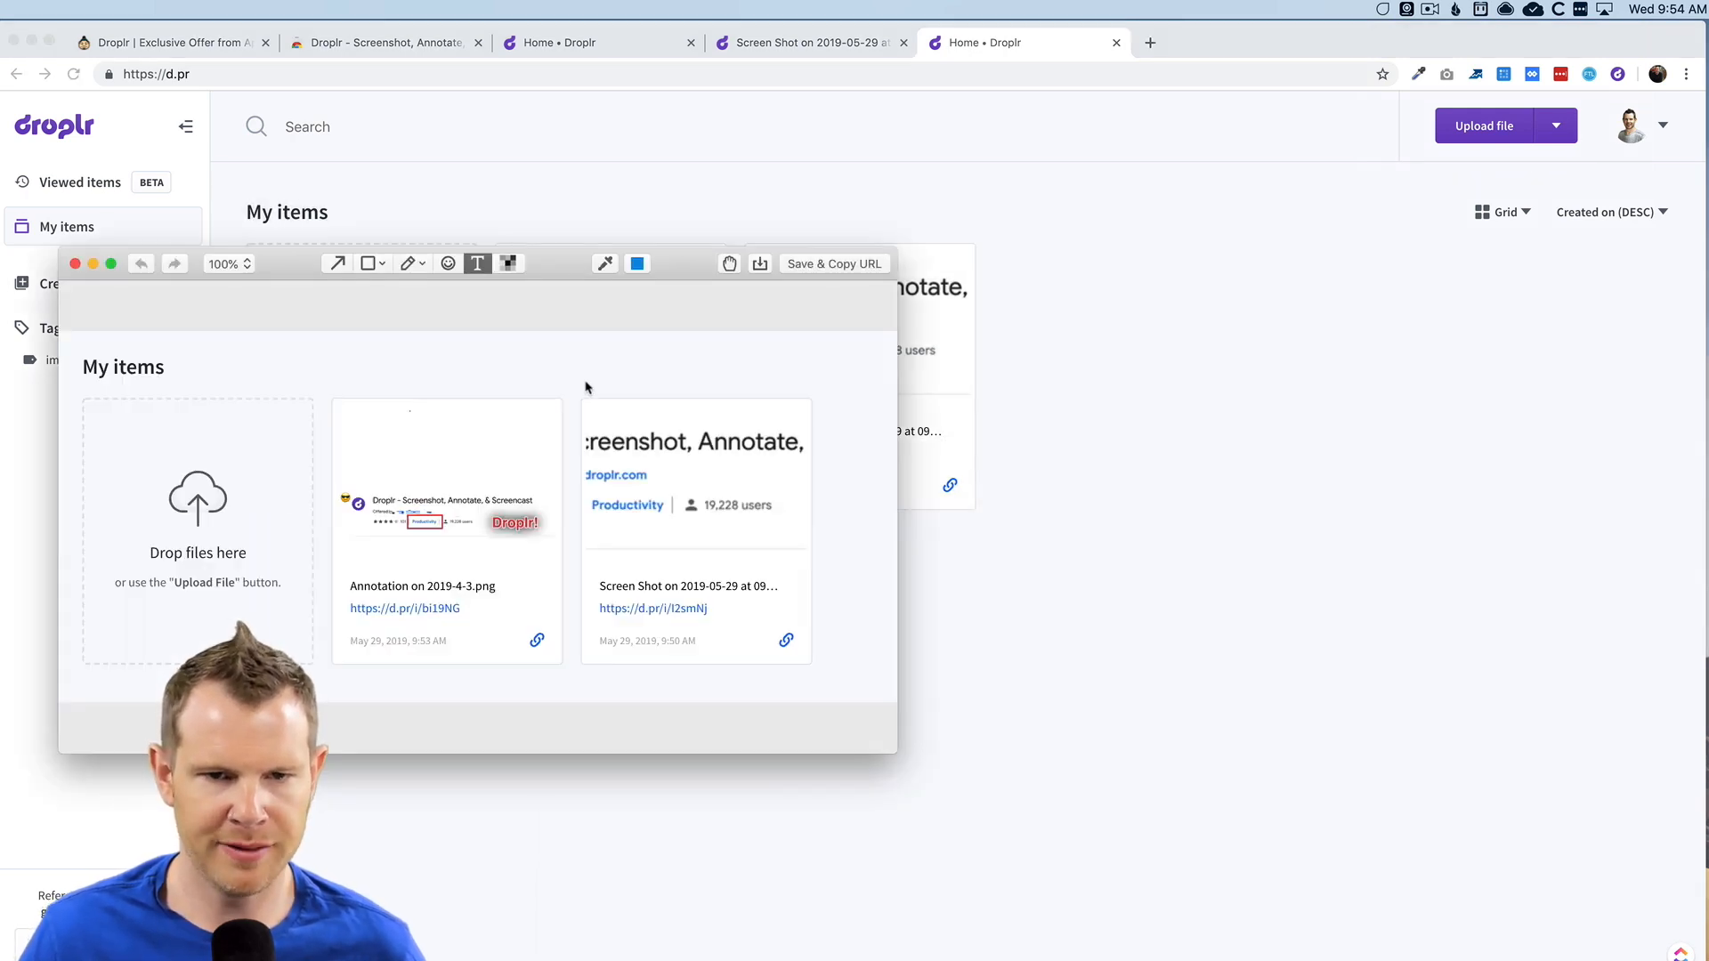
left_click_drag(605, 261, 865, 249)
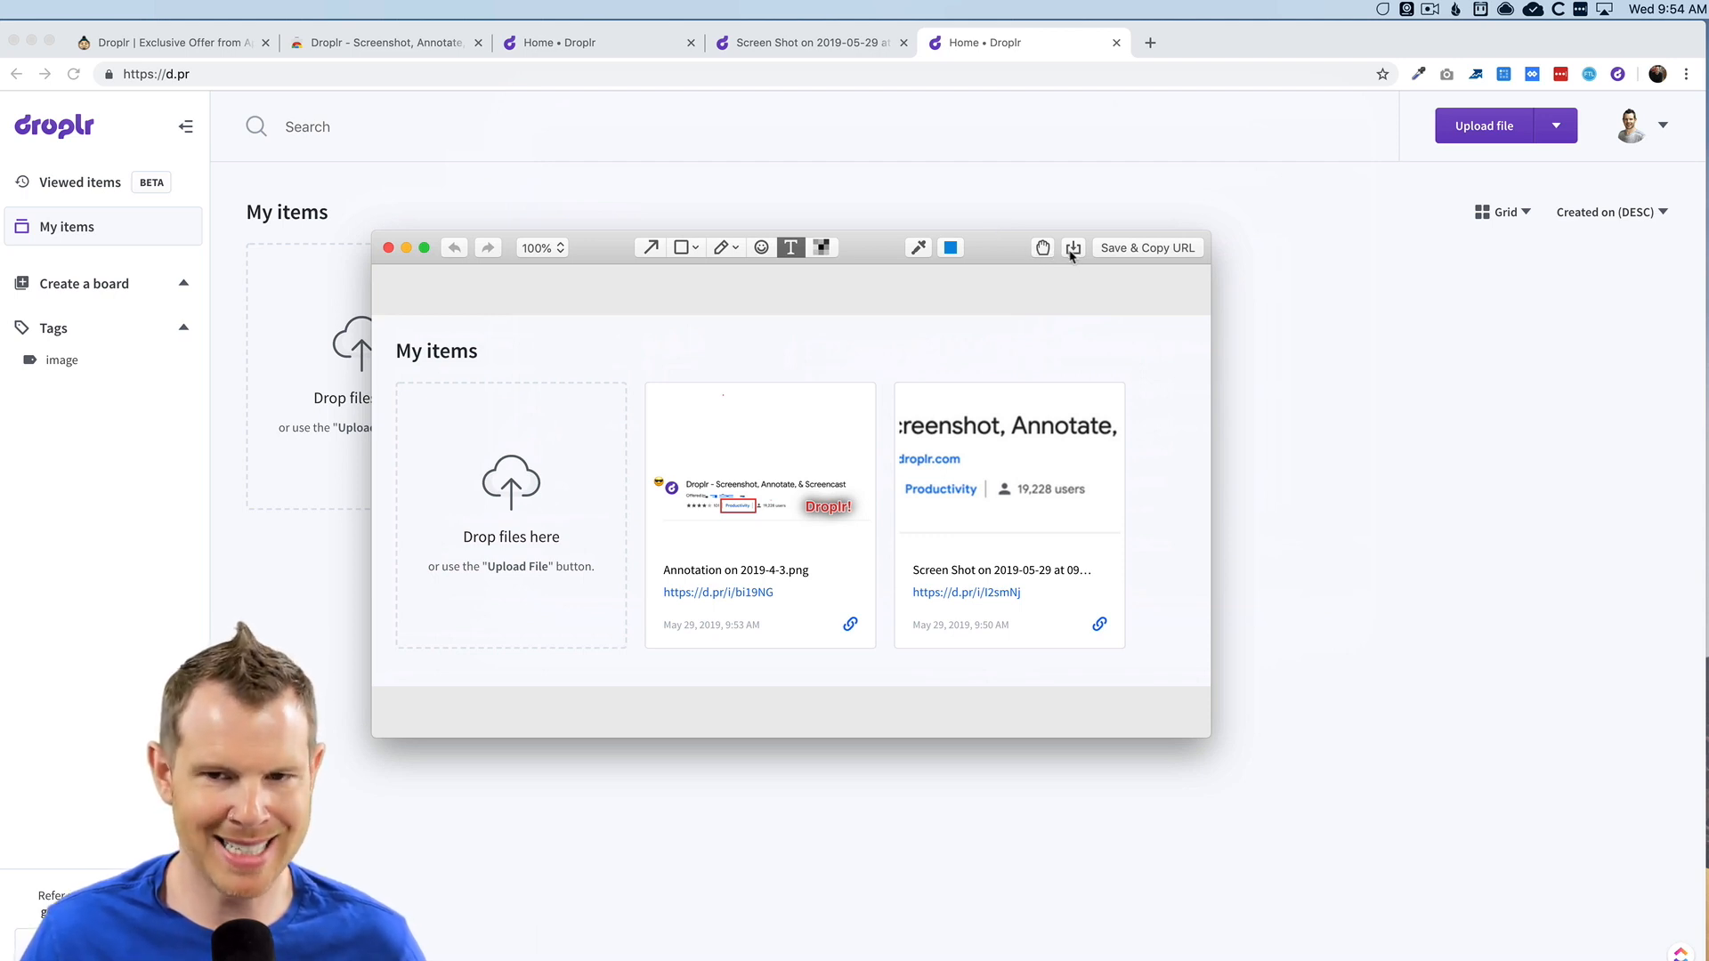
left_click(1074, 249)
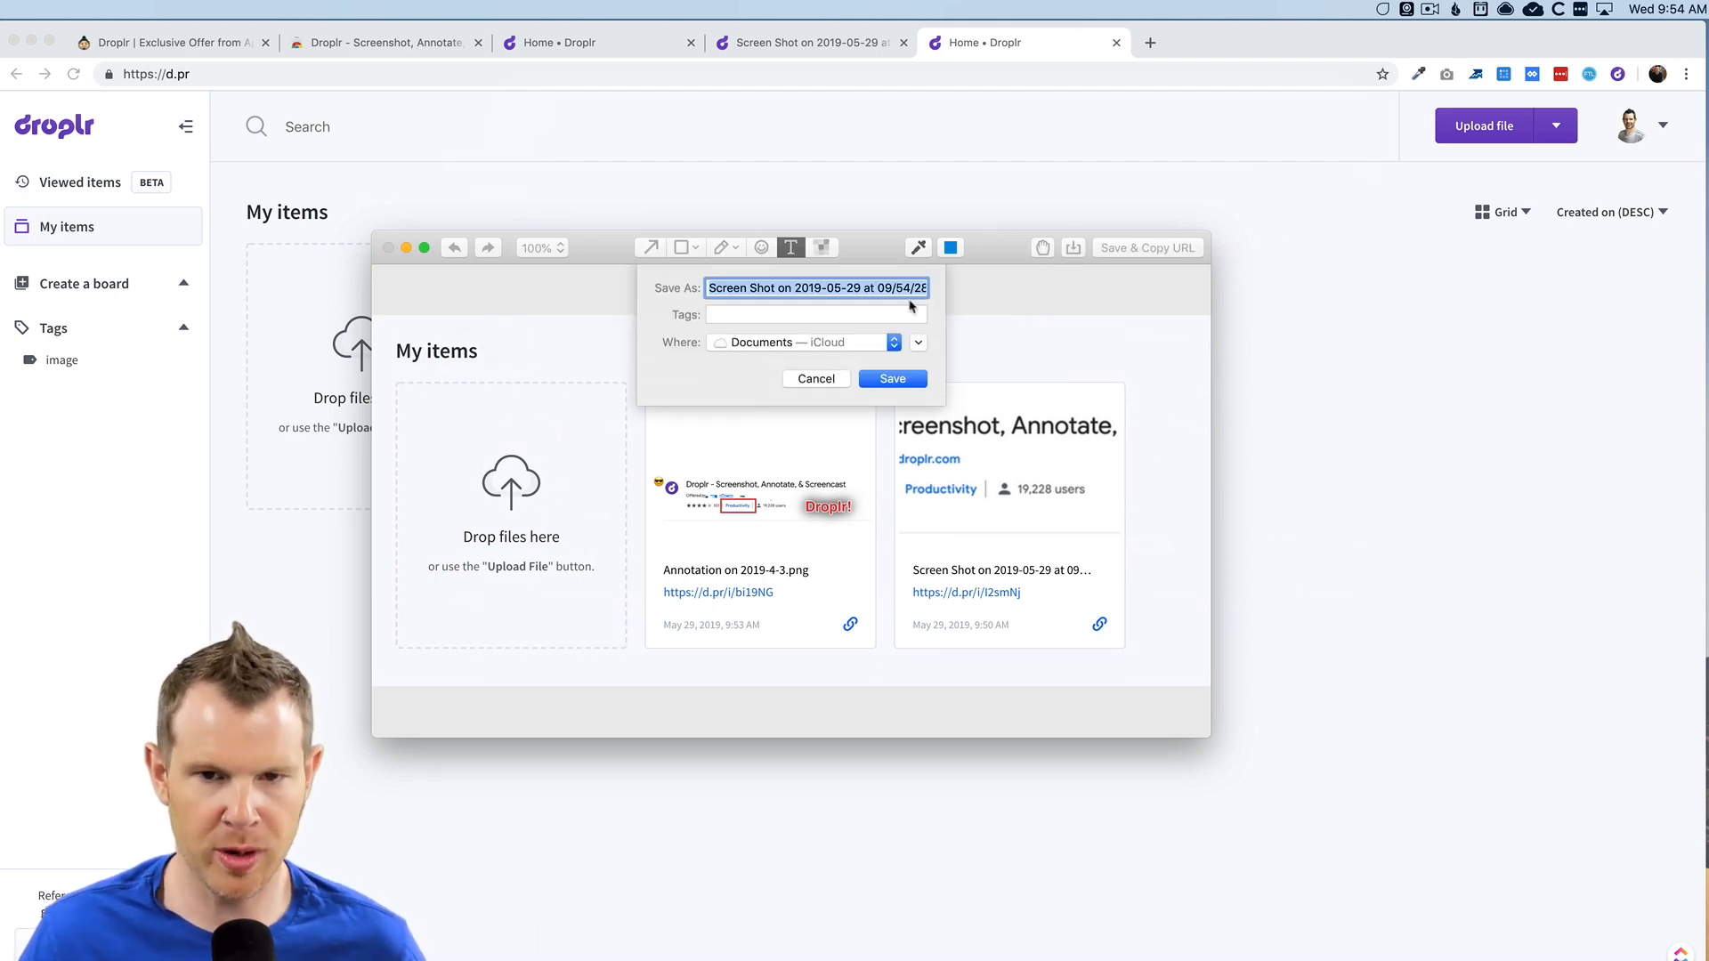
left_click(815, 379)
mouse_move(1043, 250)
left_mouse_down()
mouse_move(1092, 954)
mouse_move(789, 422)
mouse_move(753, 425)
mouse_move(1436, 585)
left_mouse_up()
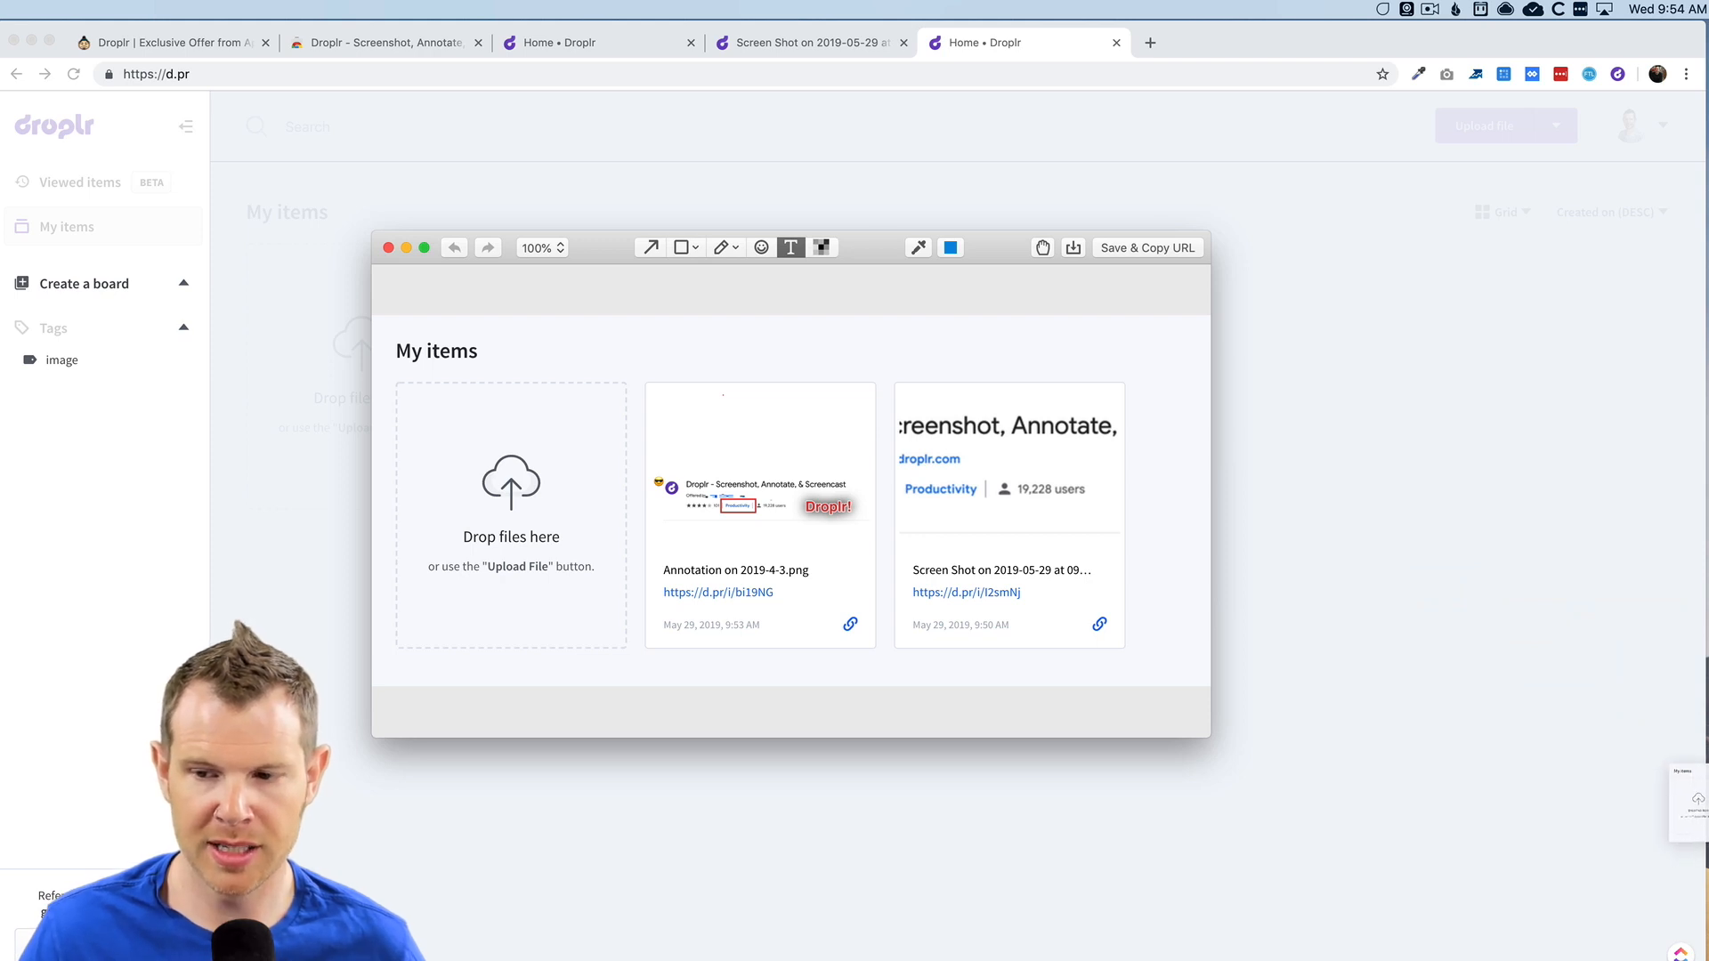
left_click(1252, 574)
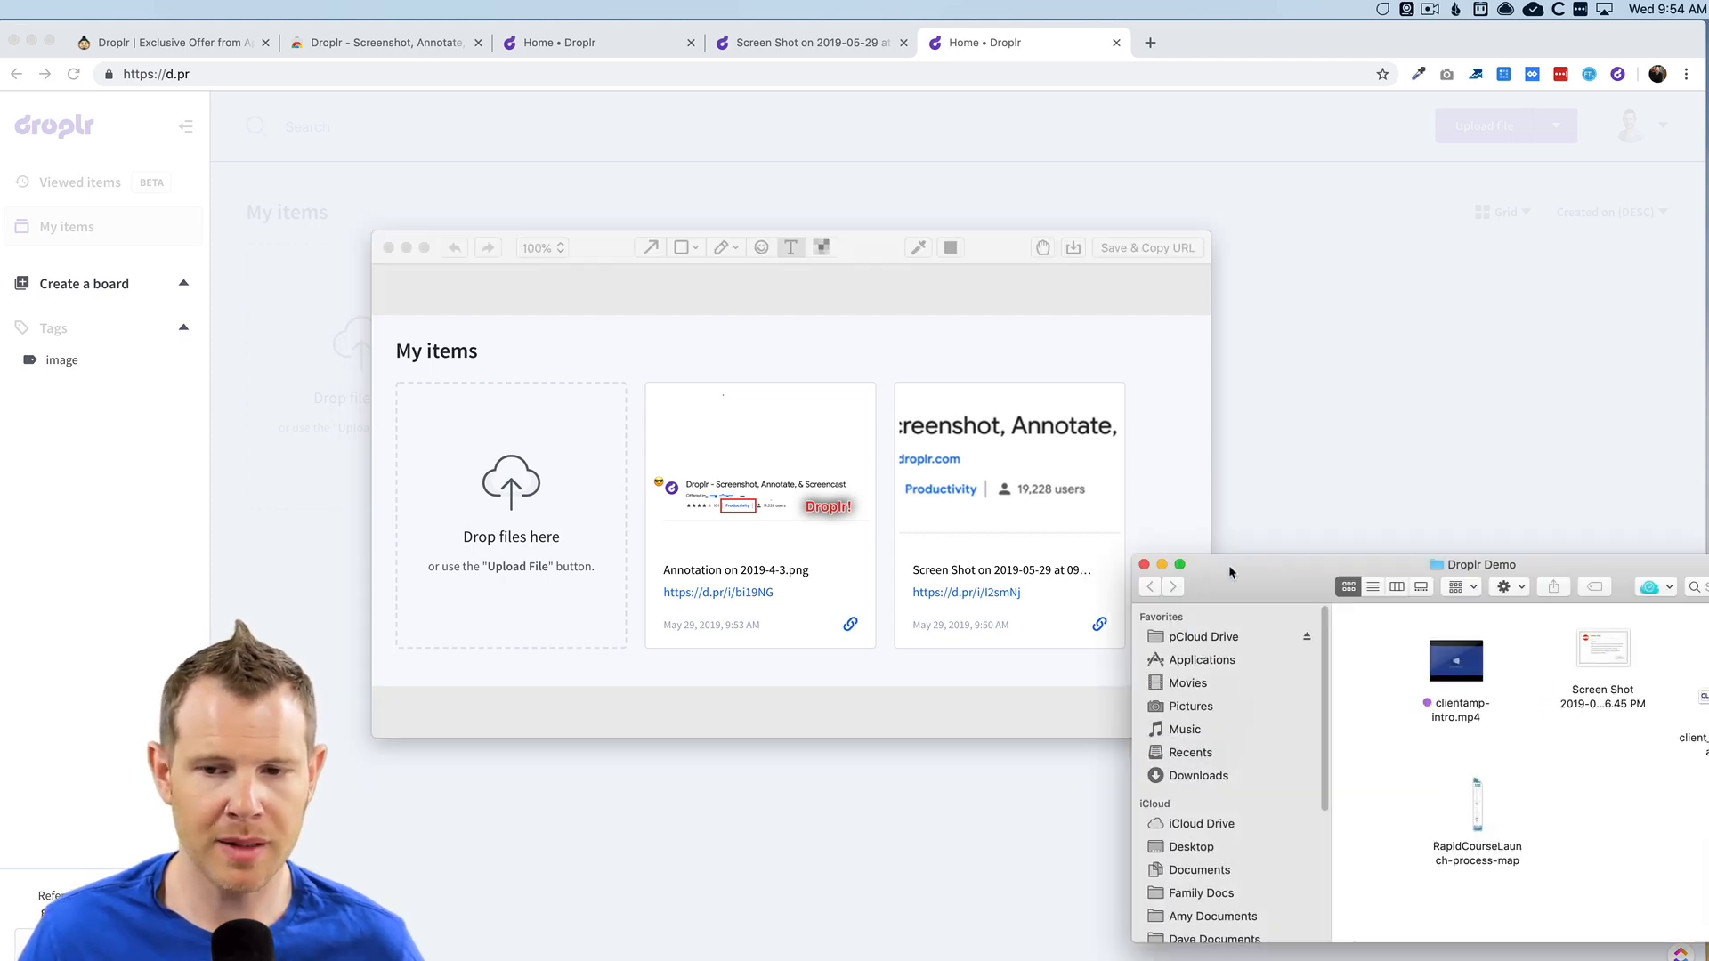
left_click(1140, 567)
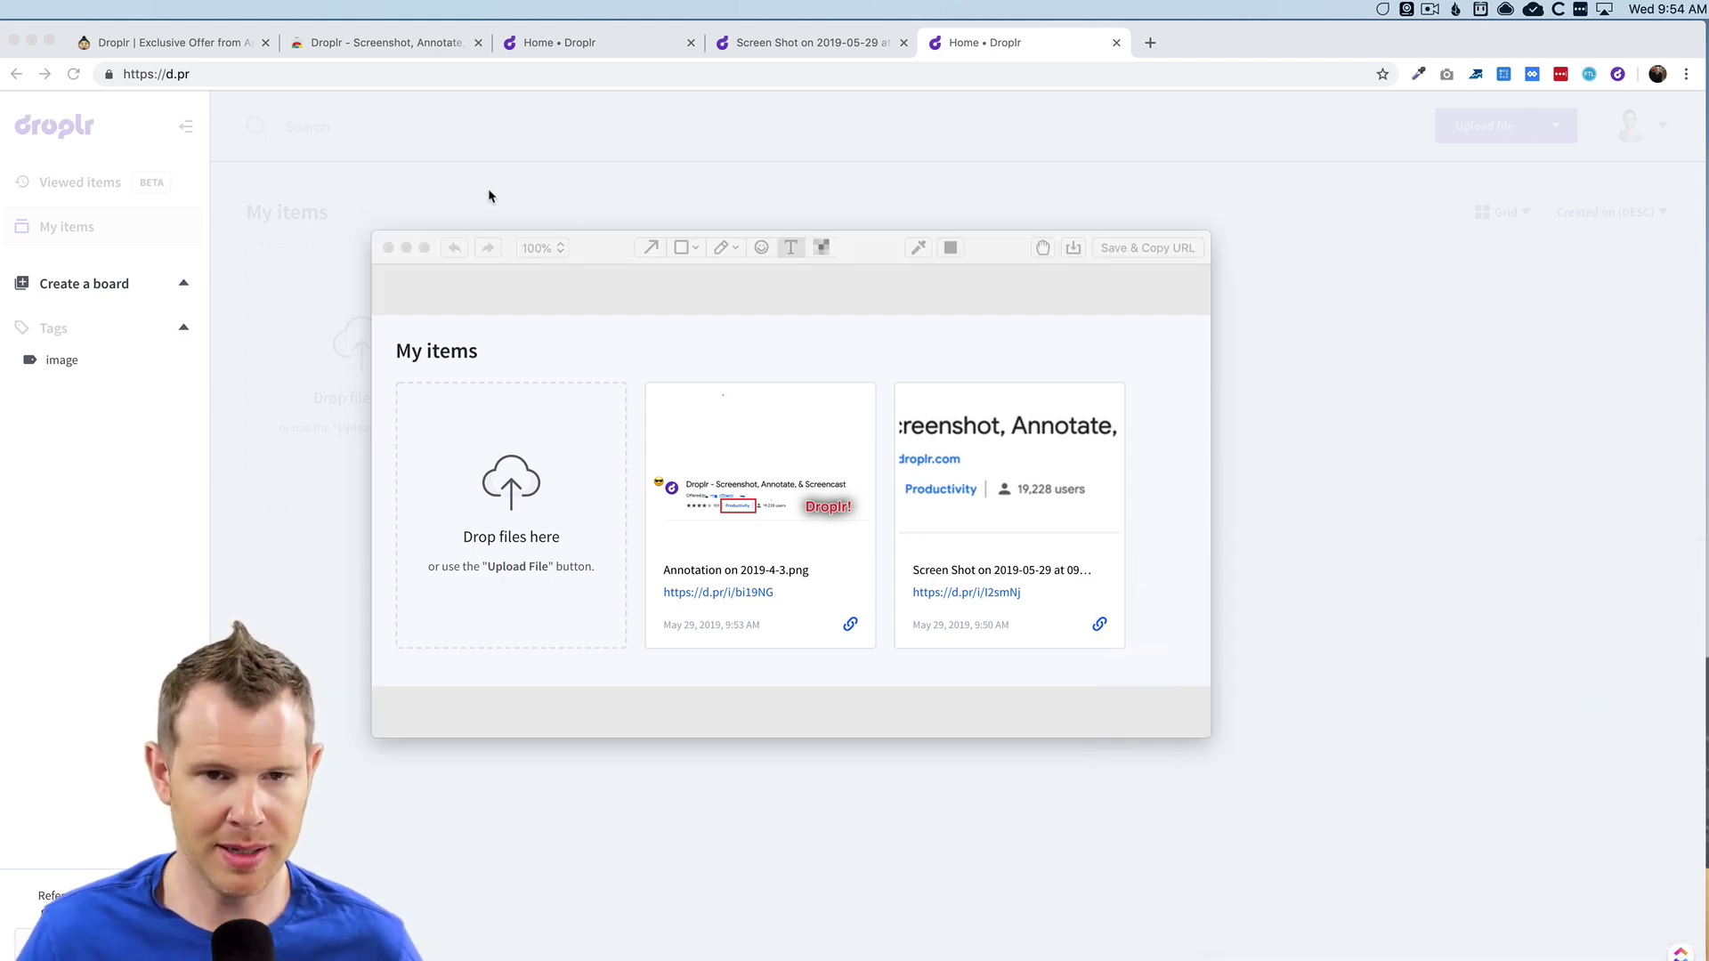
left_click(616, 251)
left_click(388, 249)
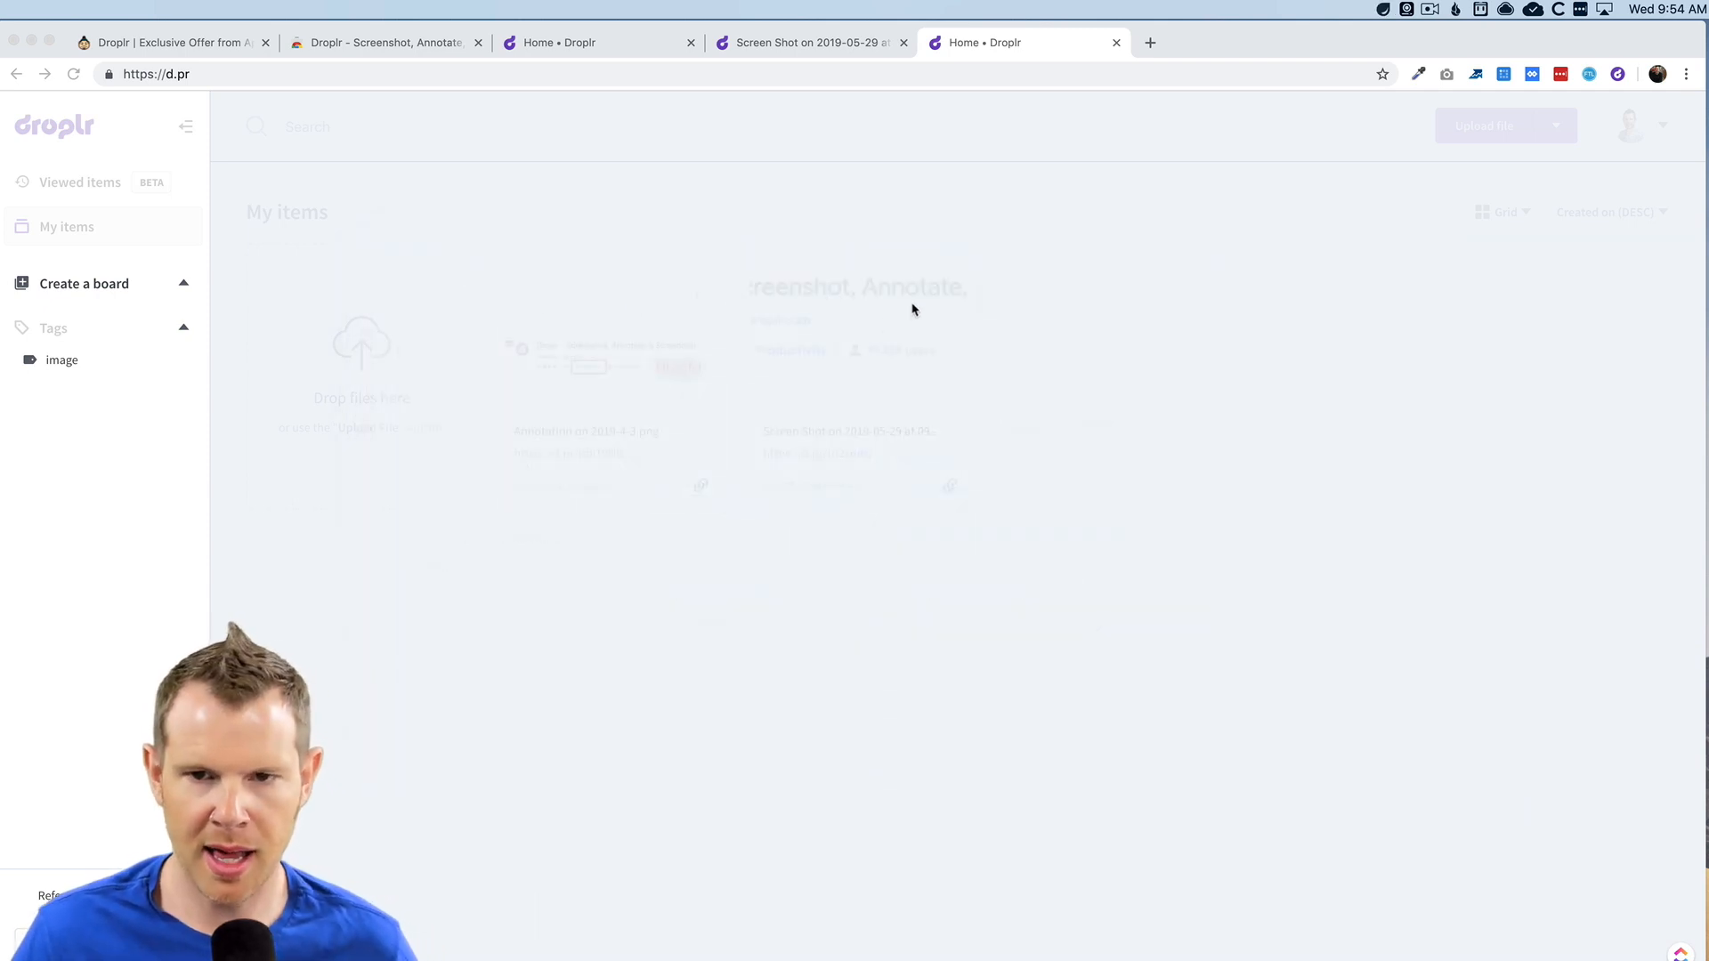
Step: Start an HD screen recording from the Droplr menu-bar icon
left_click(946, 187)
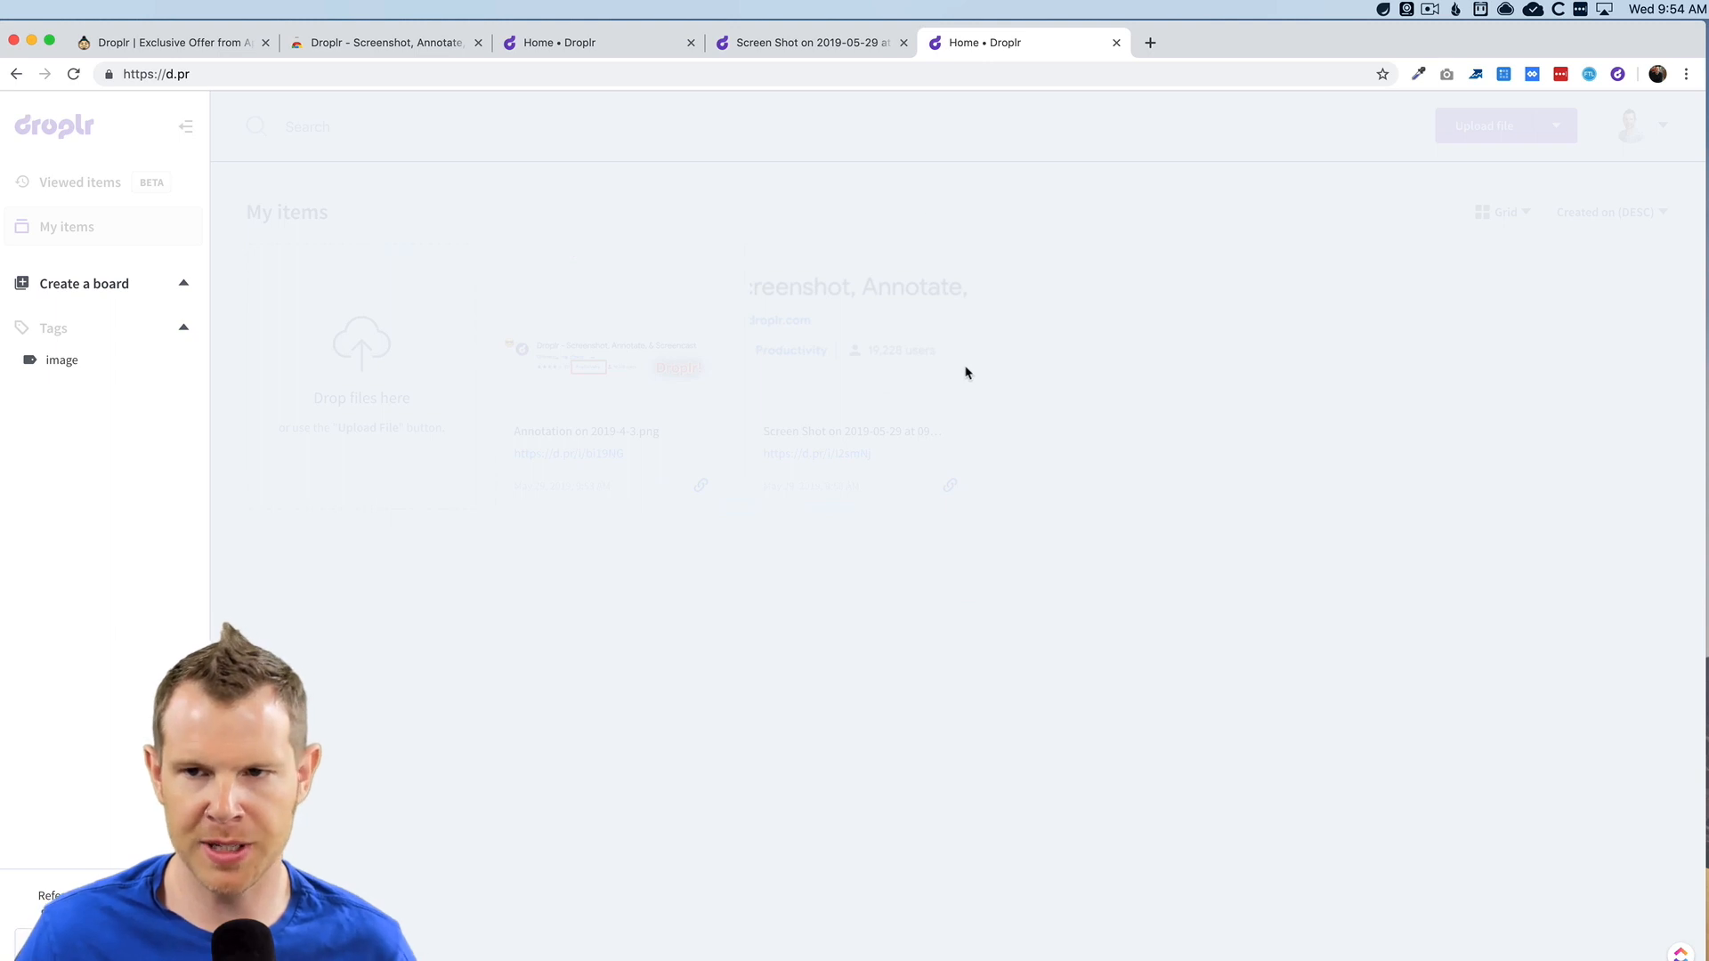
left_click(1379, 11)
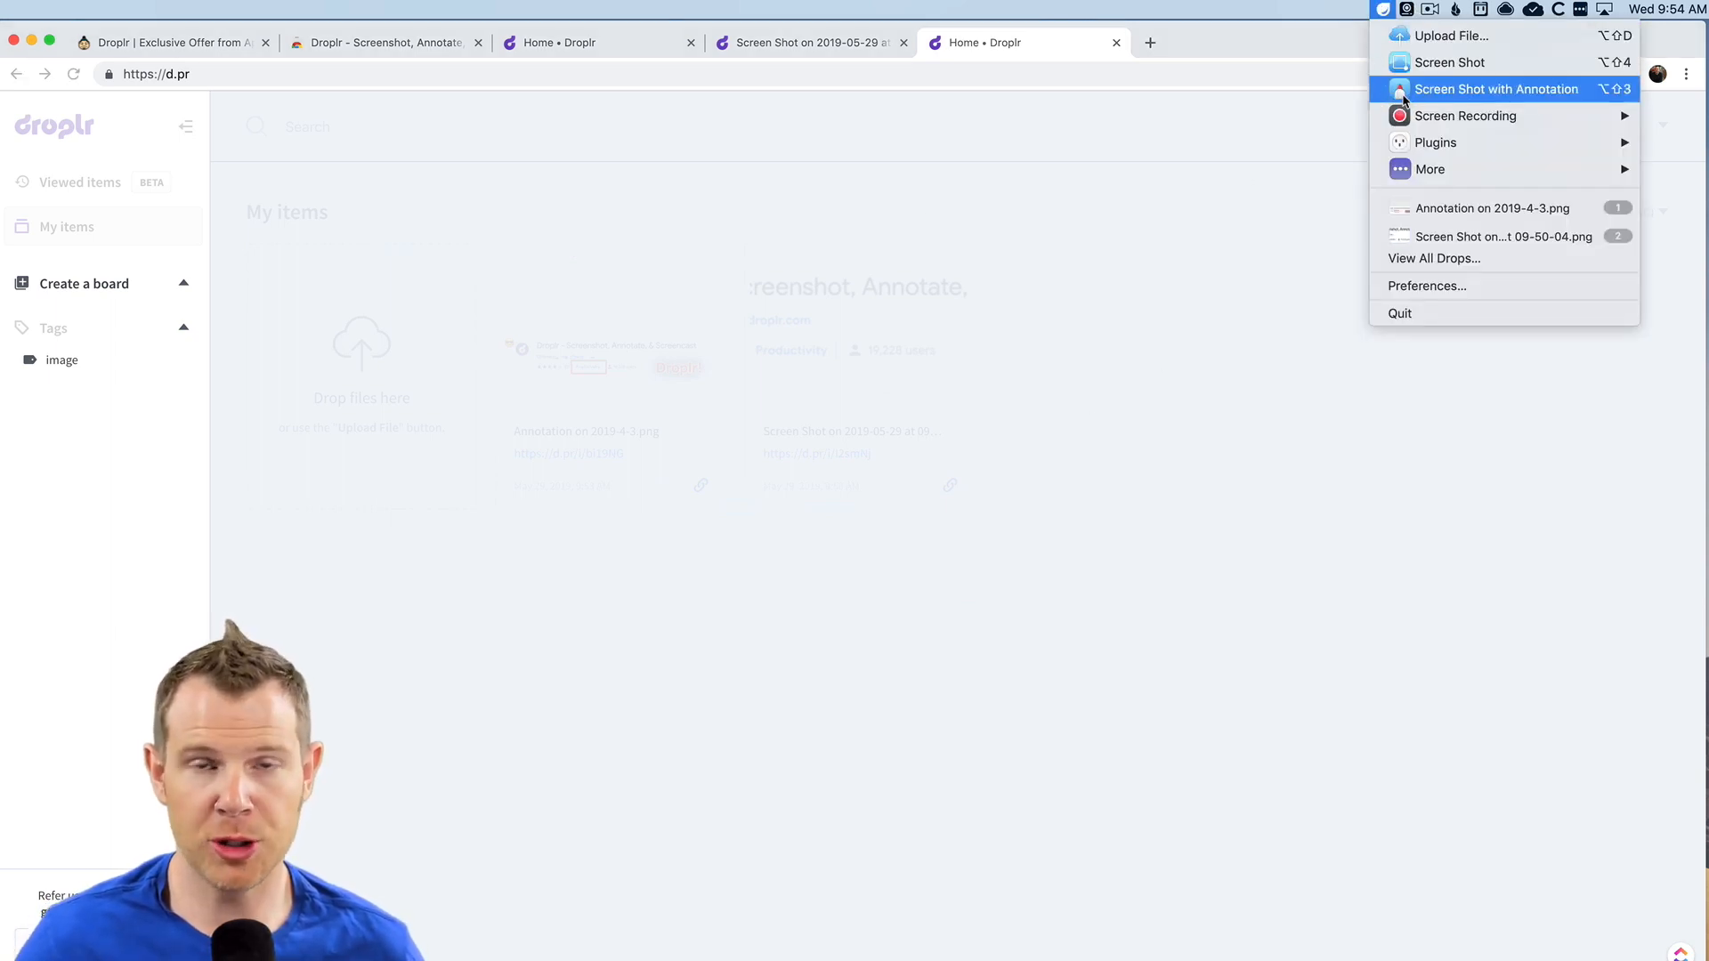
mouse_move(1465, 117)
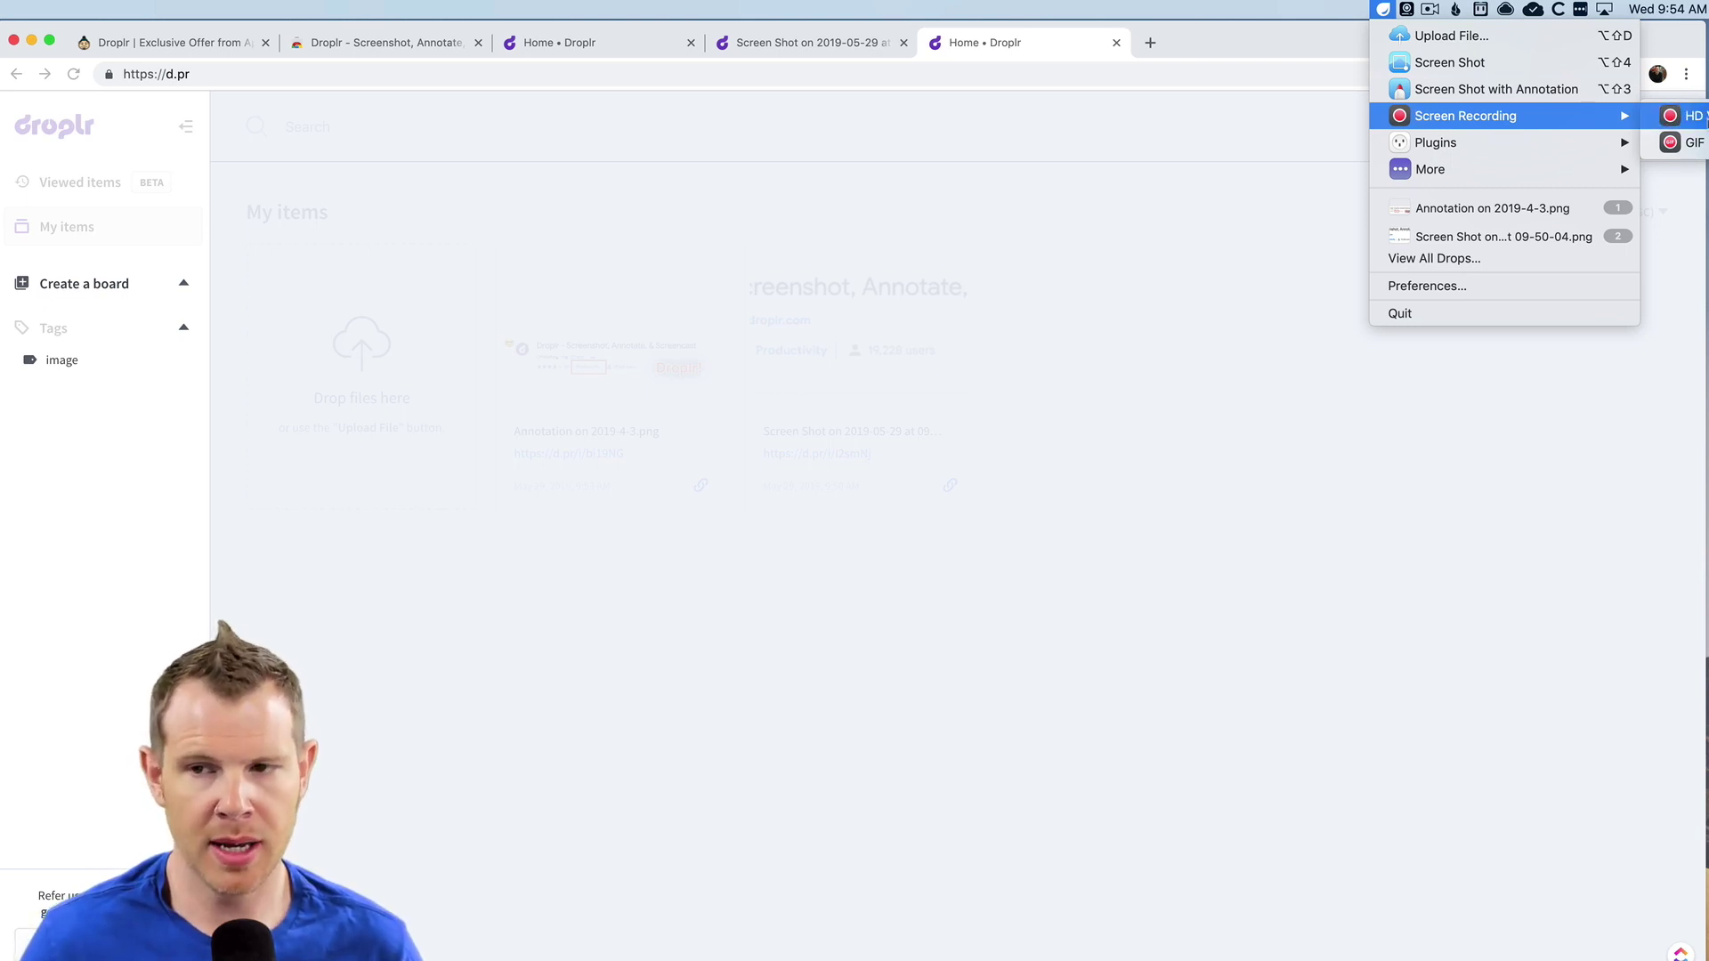
left_click(1685, 115)
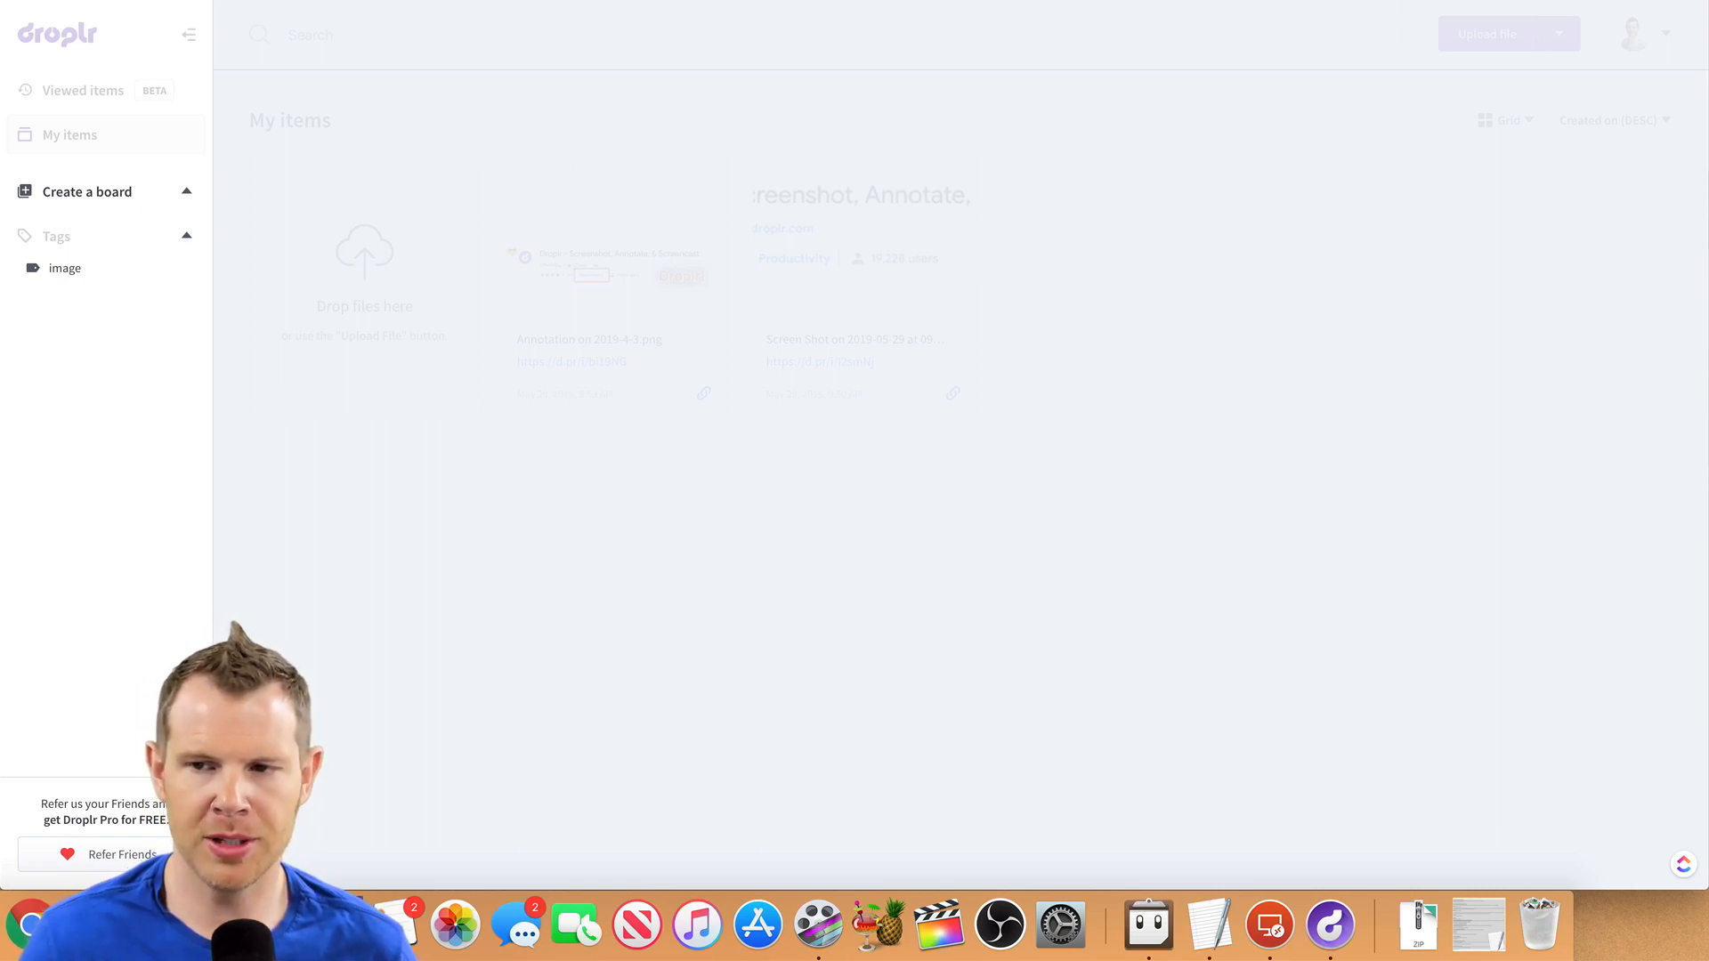
Step: Bring up the recording capture area and set its preset to 1920×1080
key("super+shift+5")
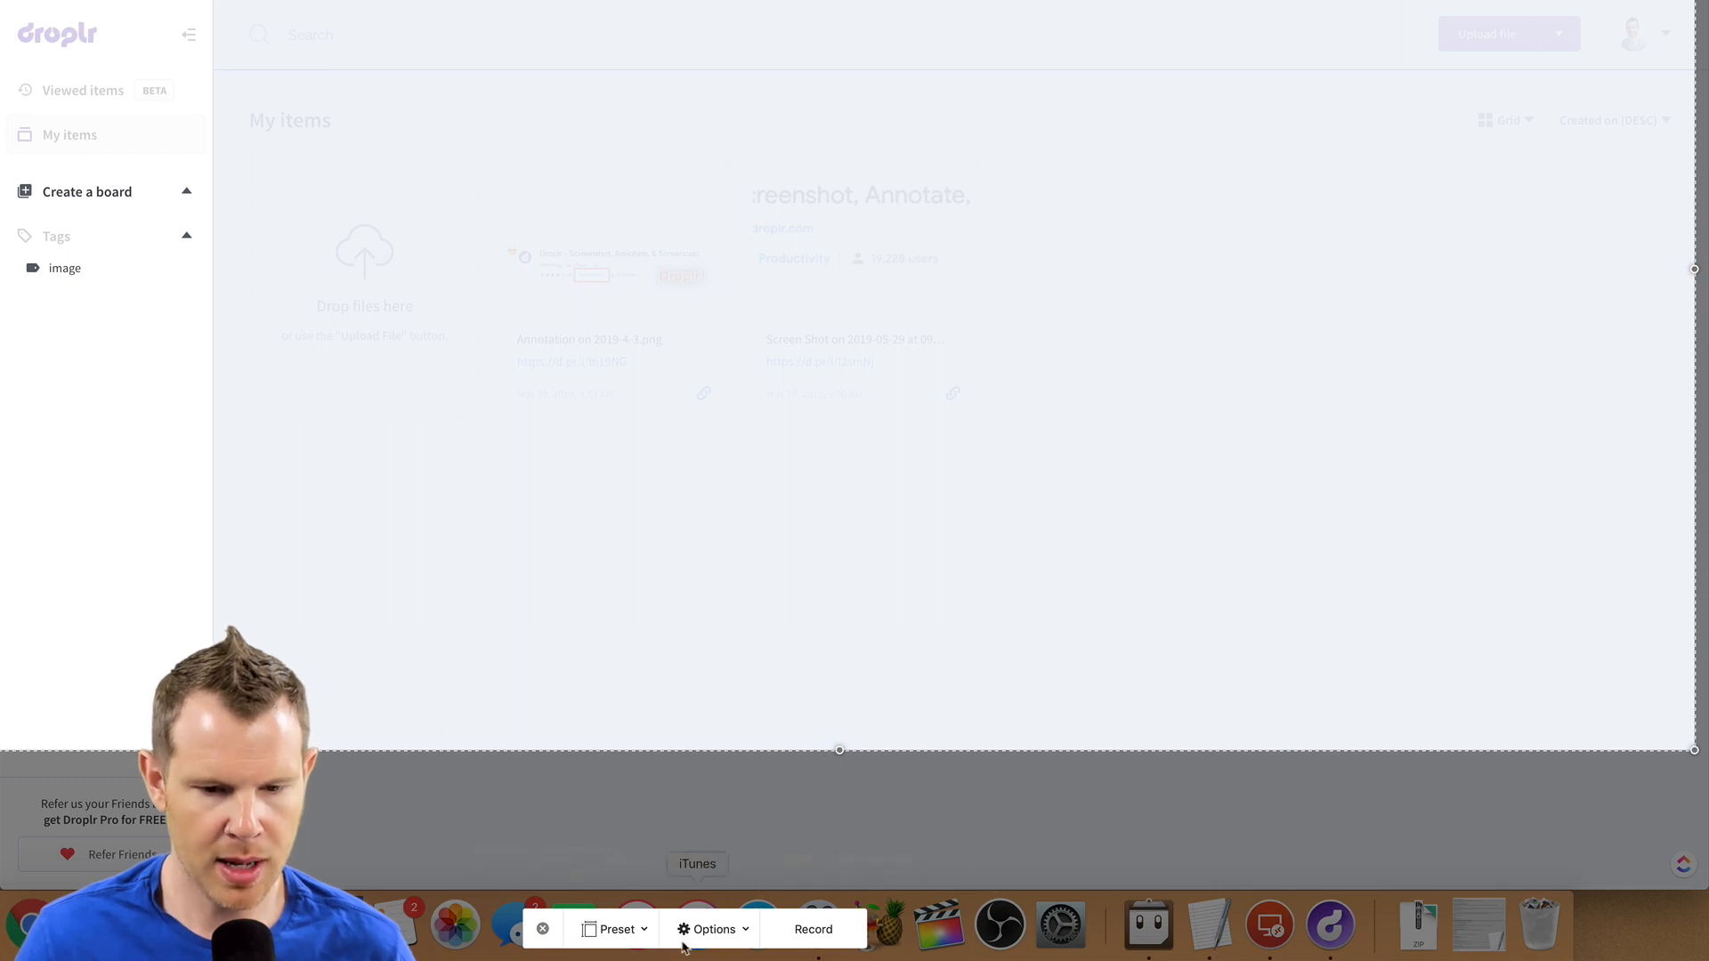
left_click(645, 937)
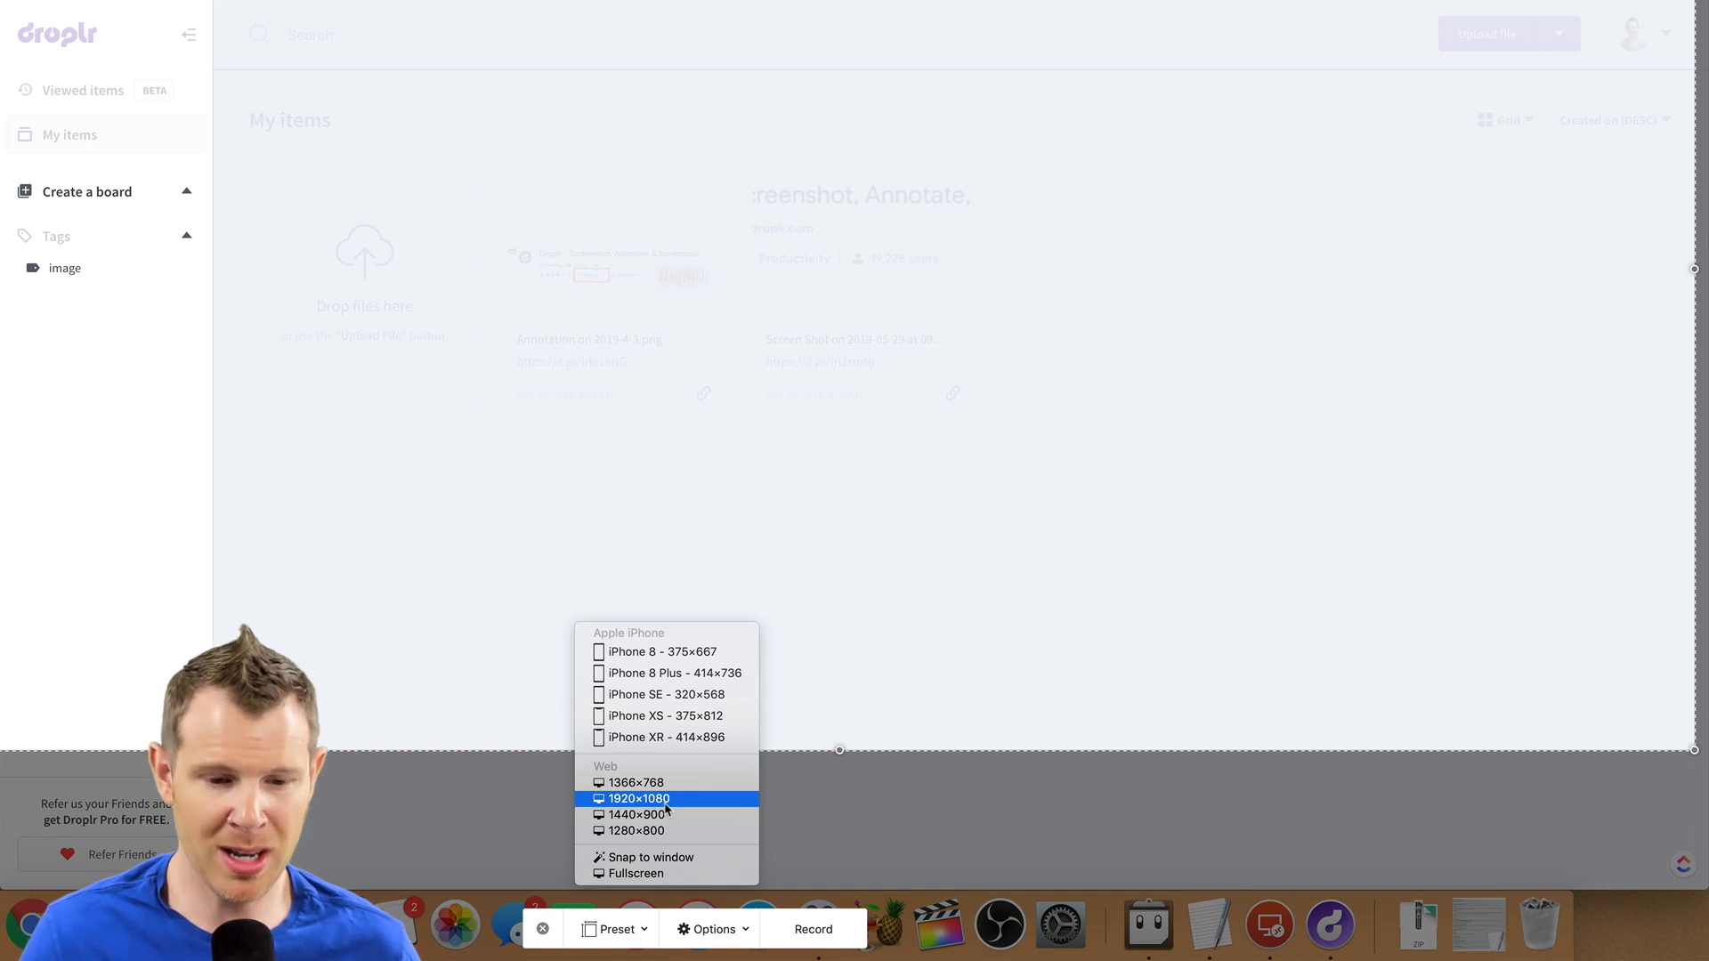
left_click(667, 807)
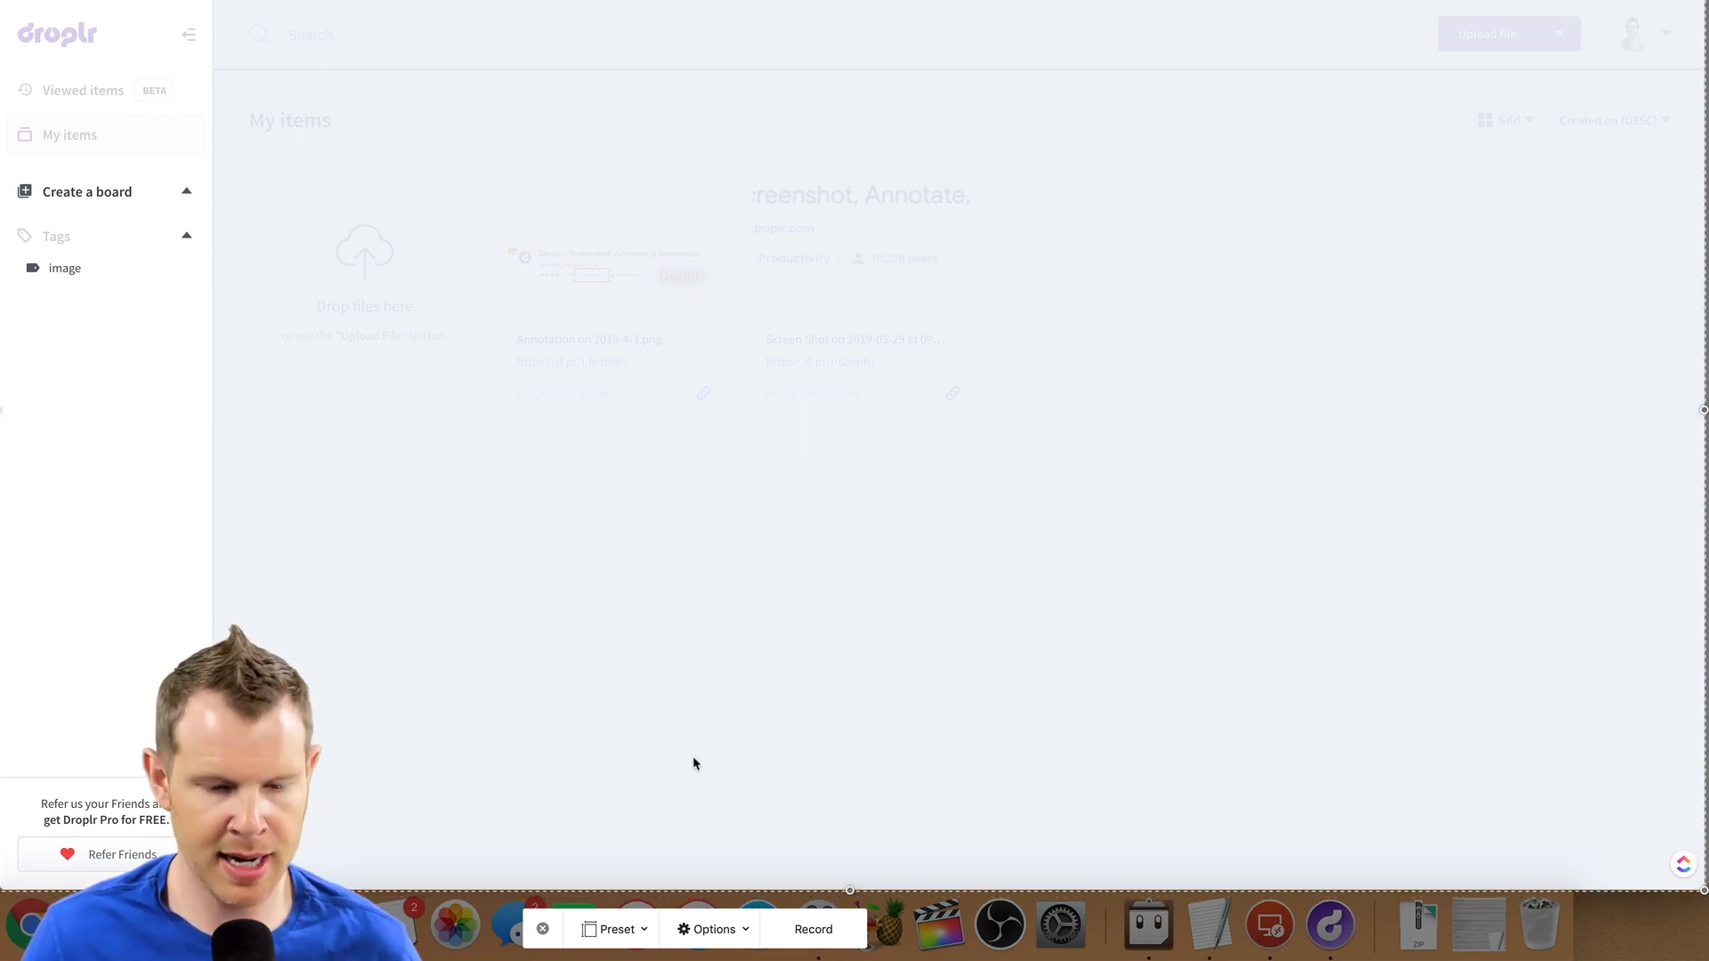
Step: Switch the capture area to Fullscreen and review the recording Options menu
left_click(625, 929)
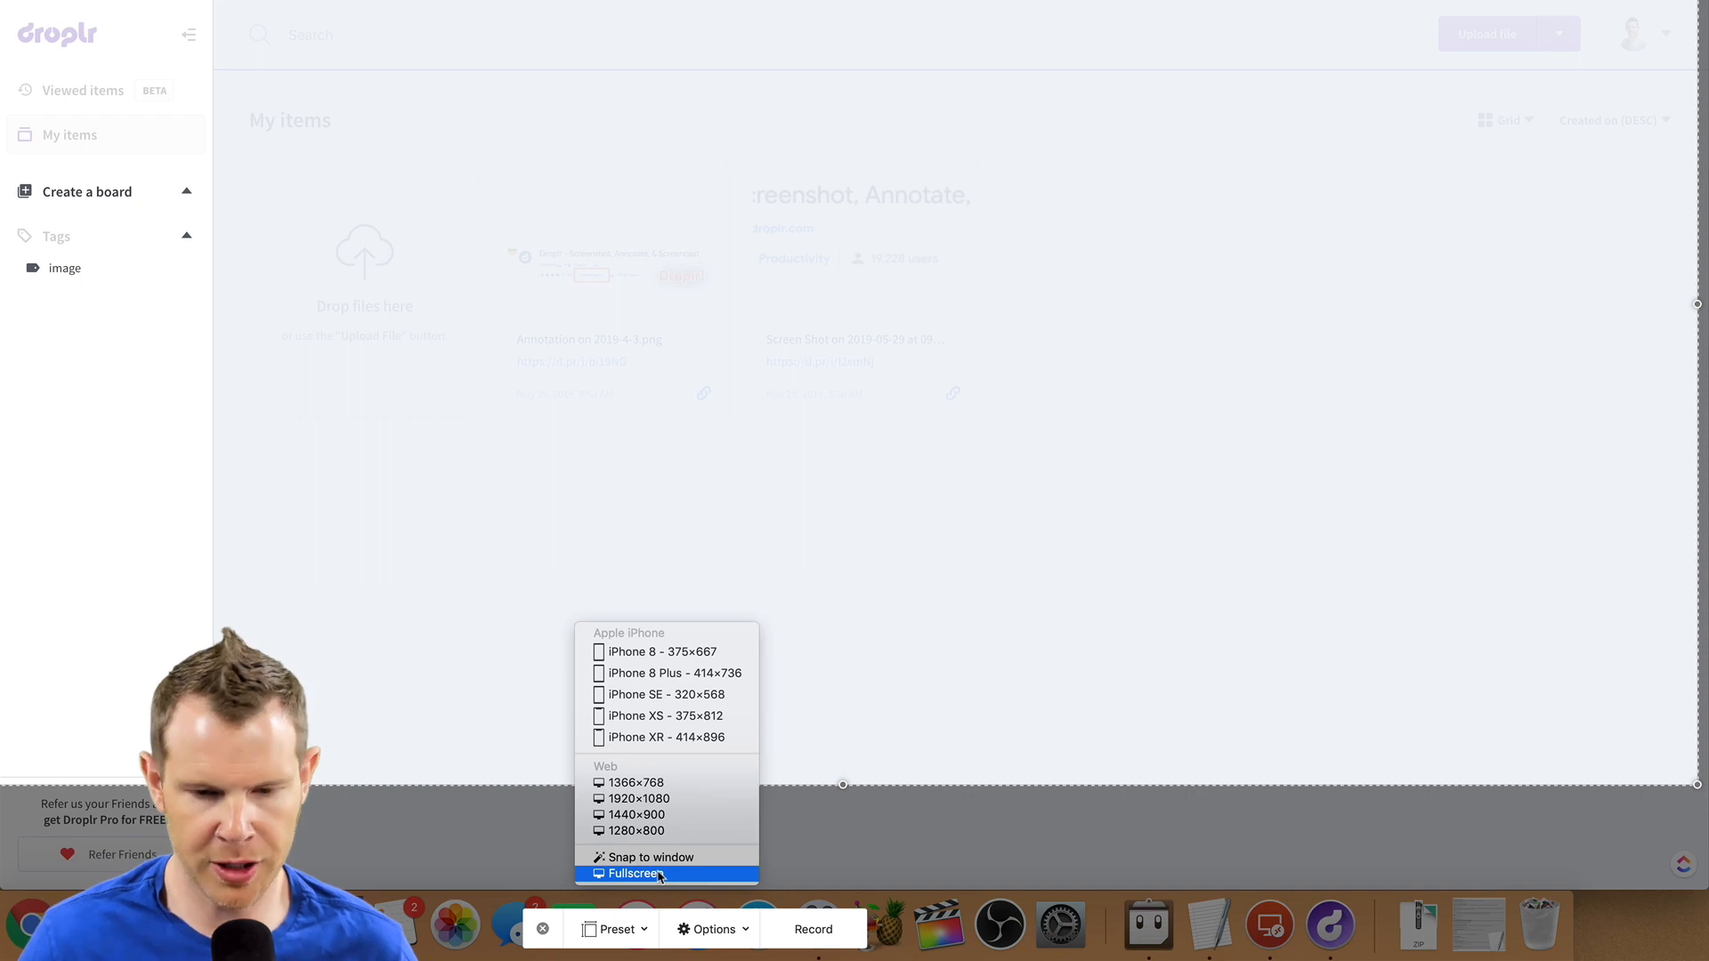
left_click(716, 931)
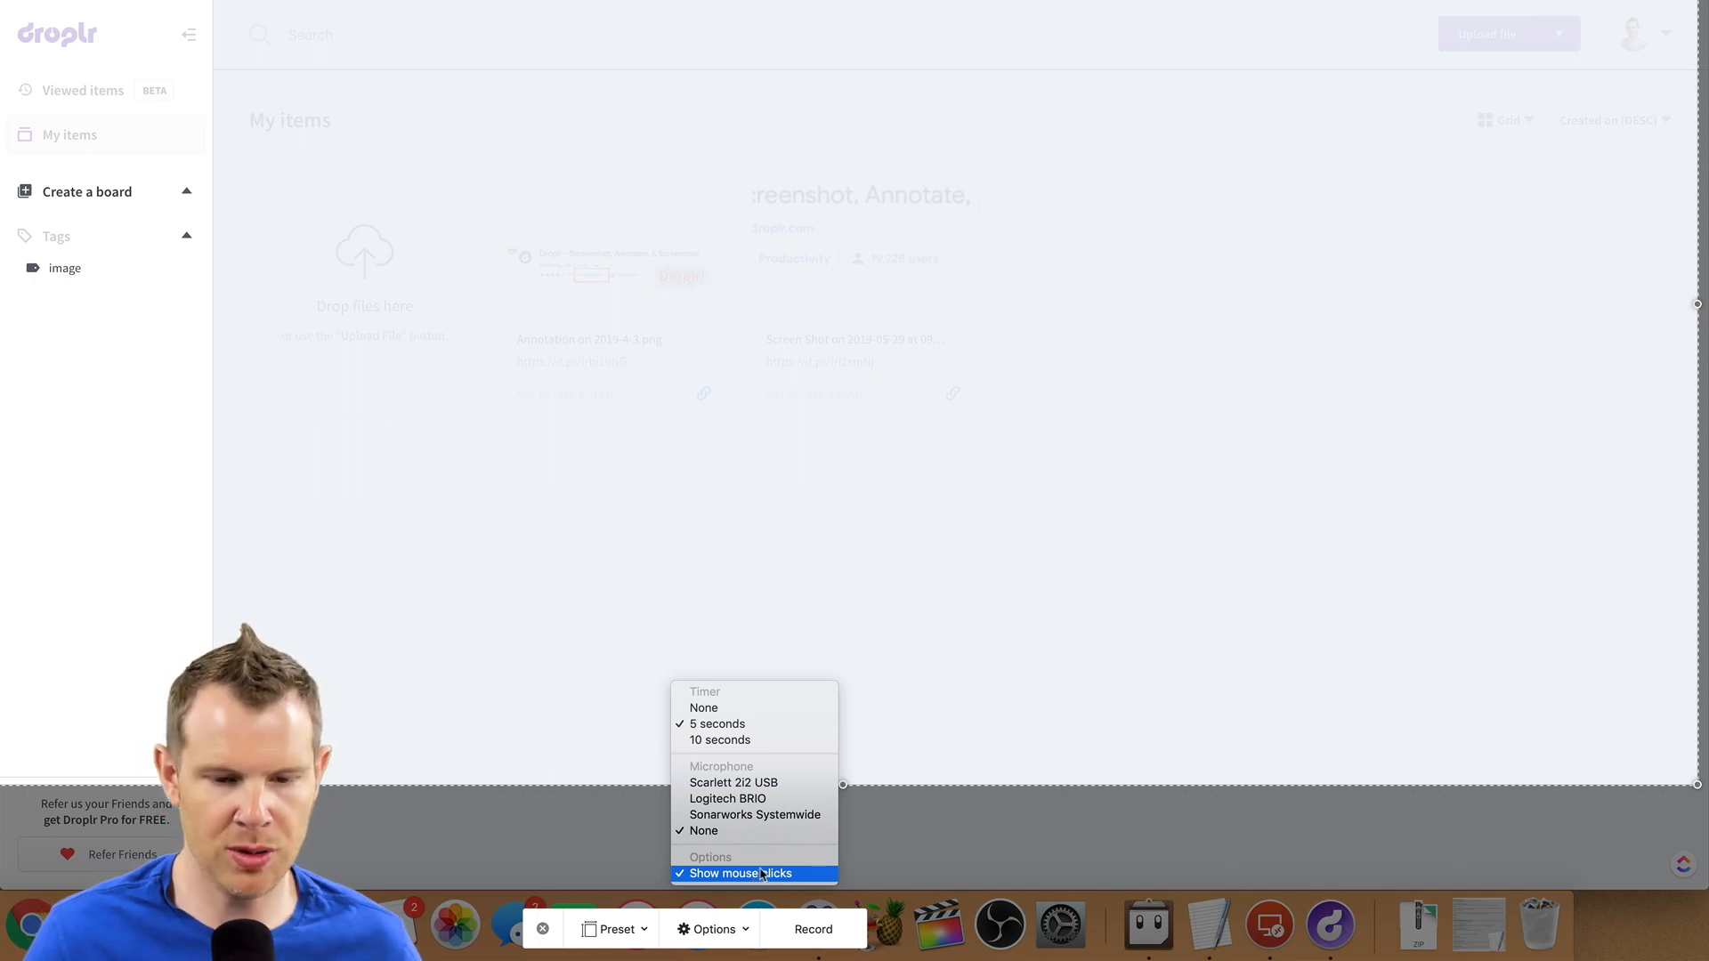
left_click(742, 345)
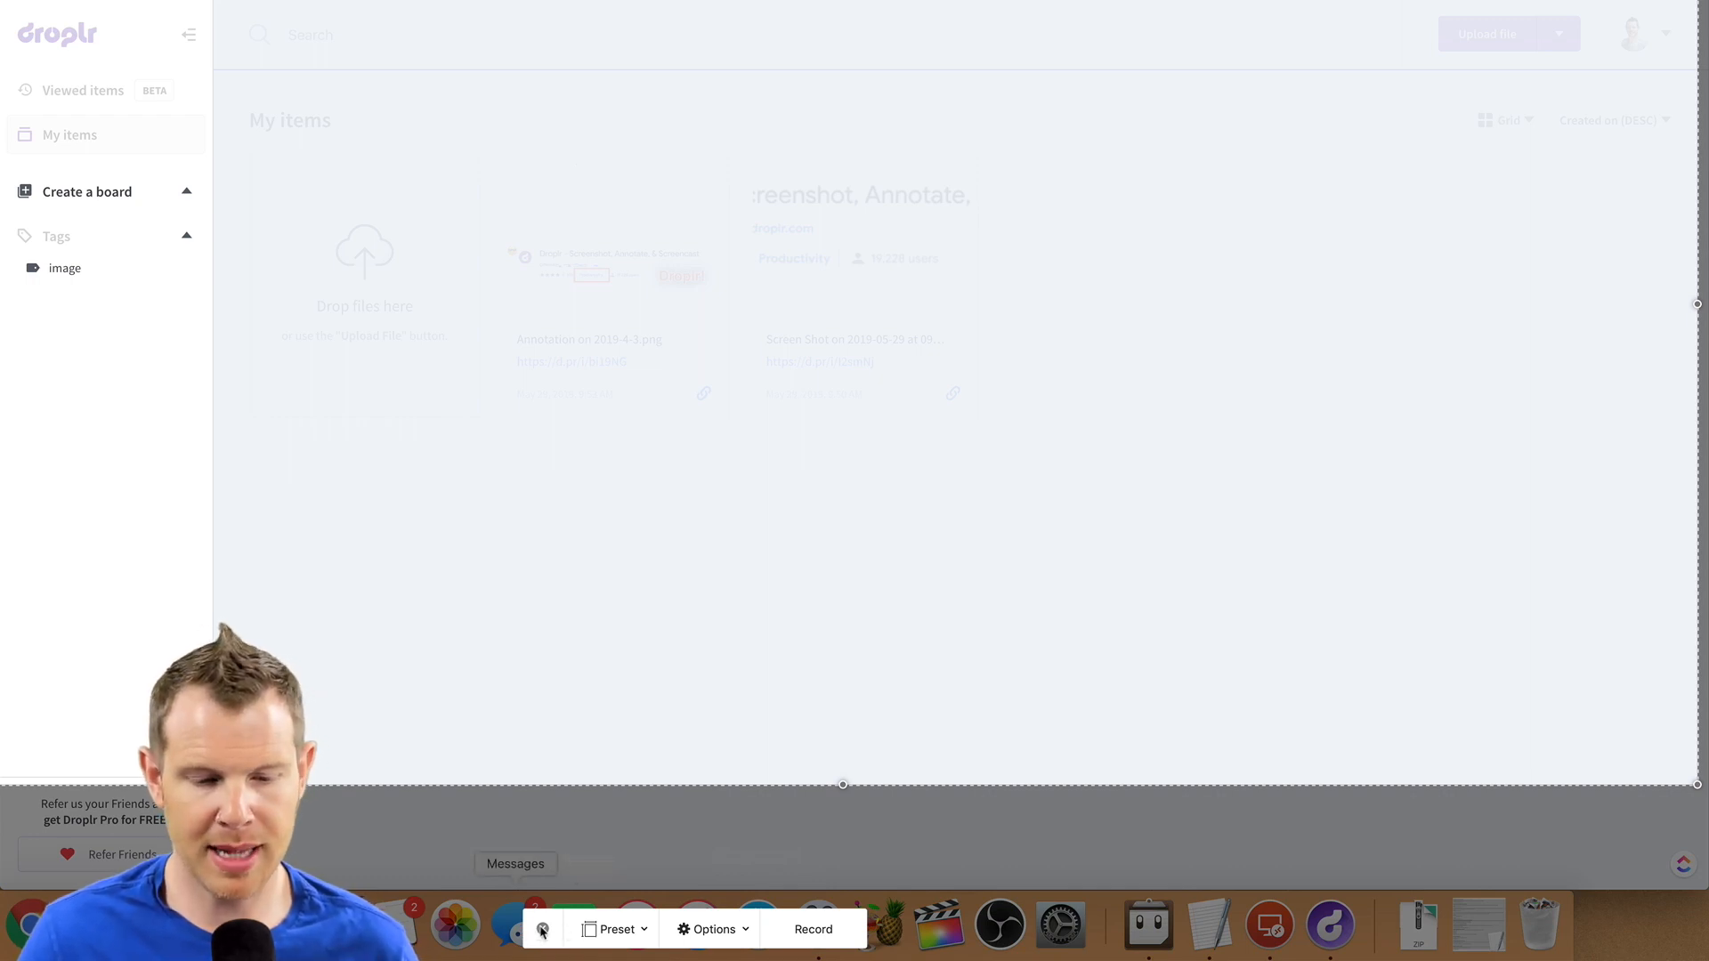
Step: Cancel the screen recording capture from the capture toolbar
left_click(541, 929)
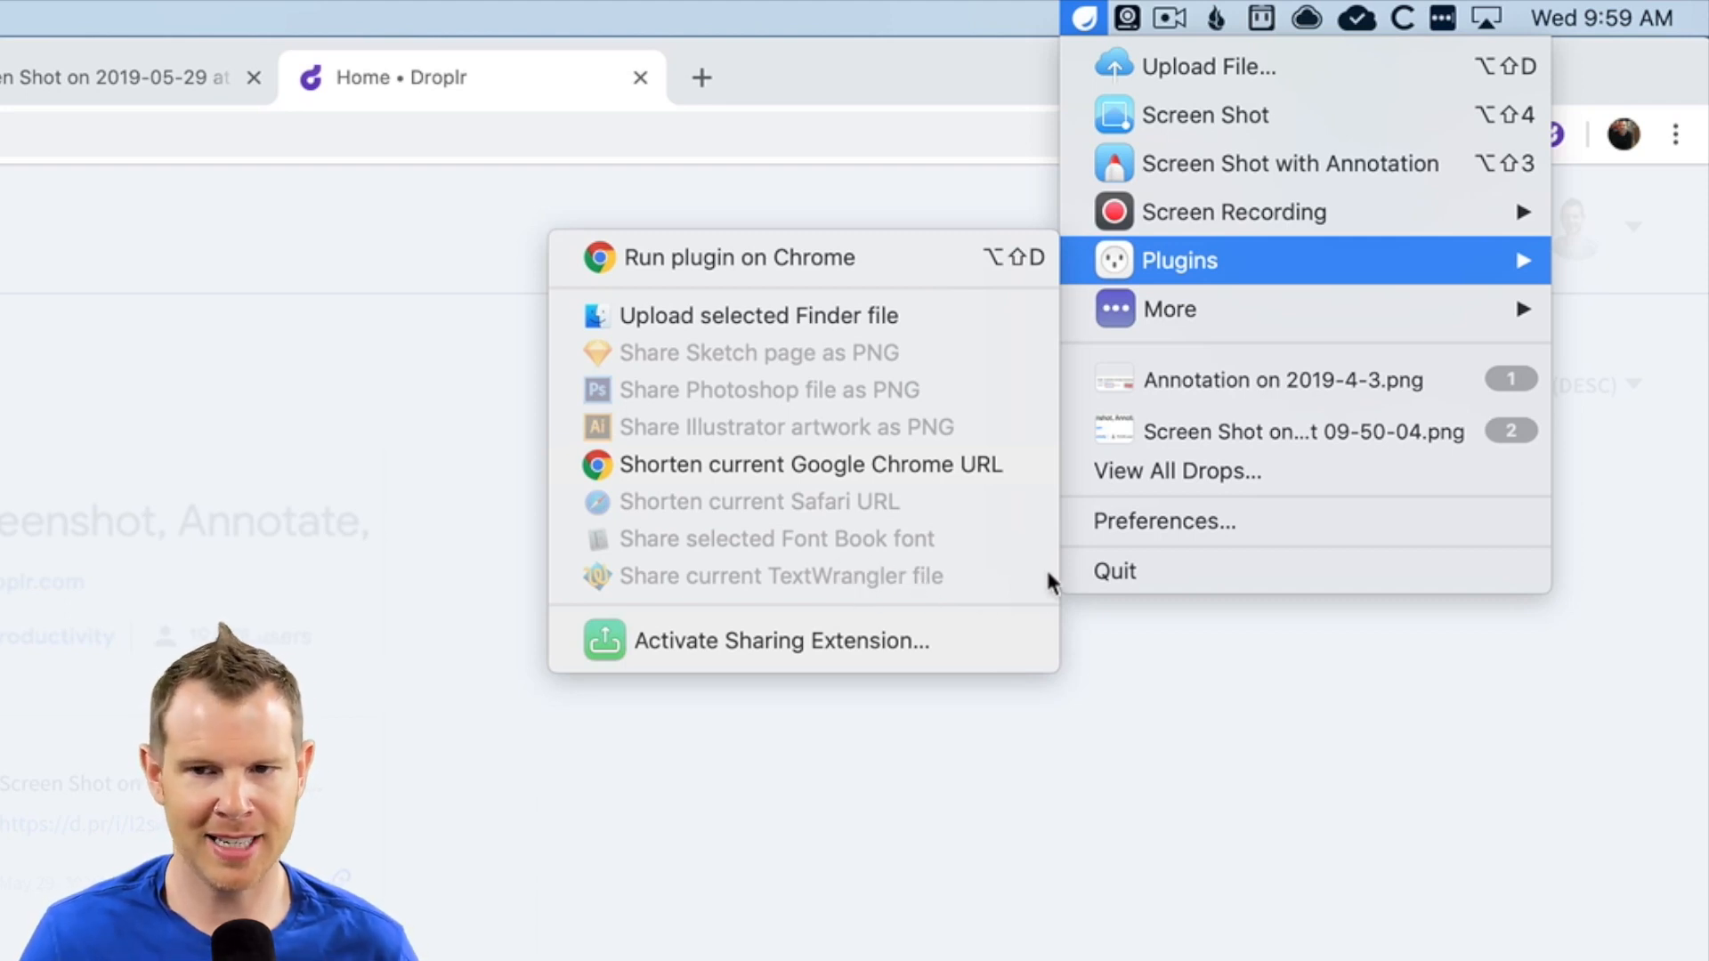
mouse_move(1413, 170)
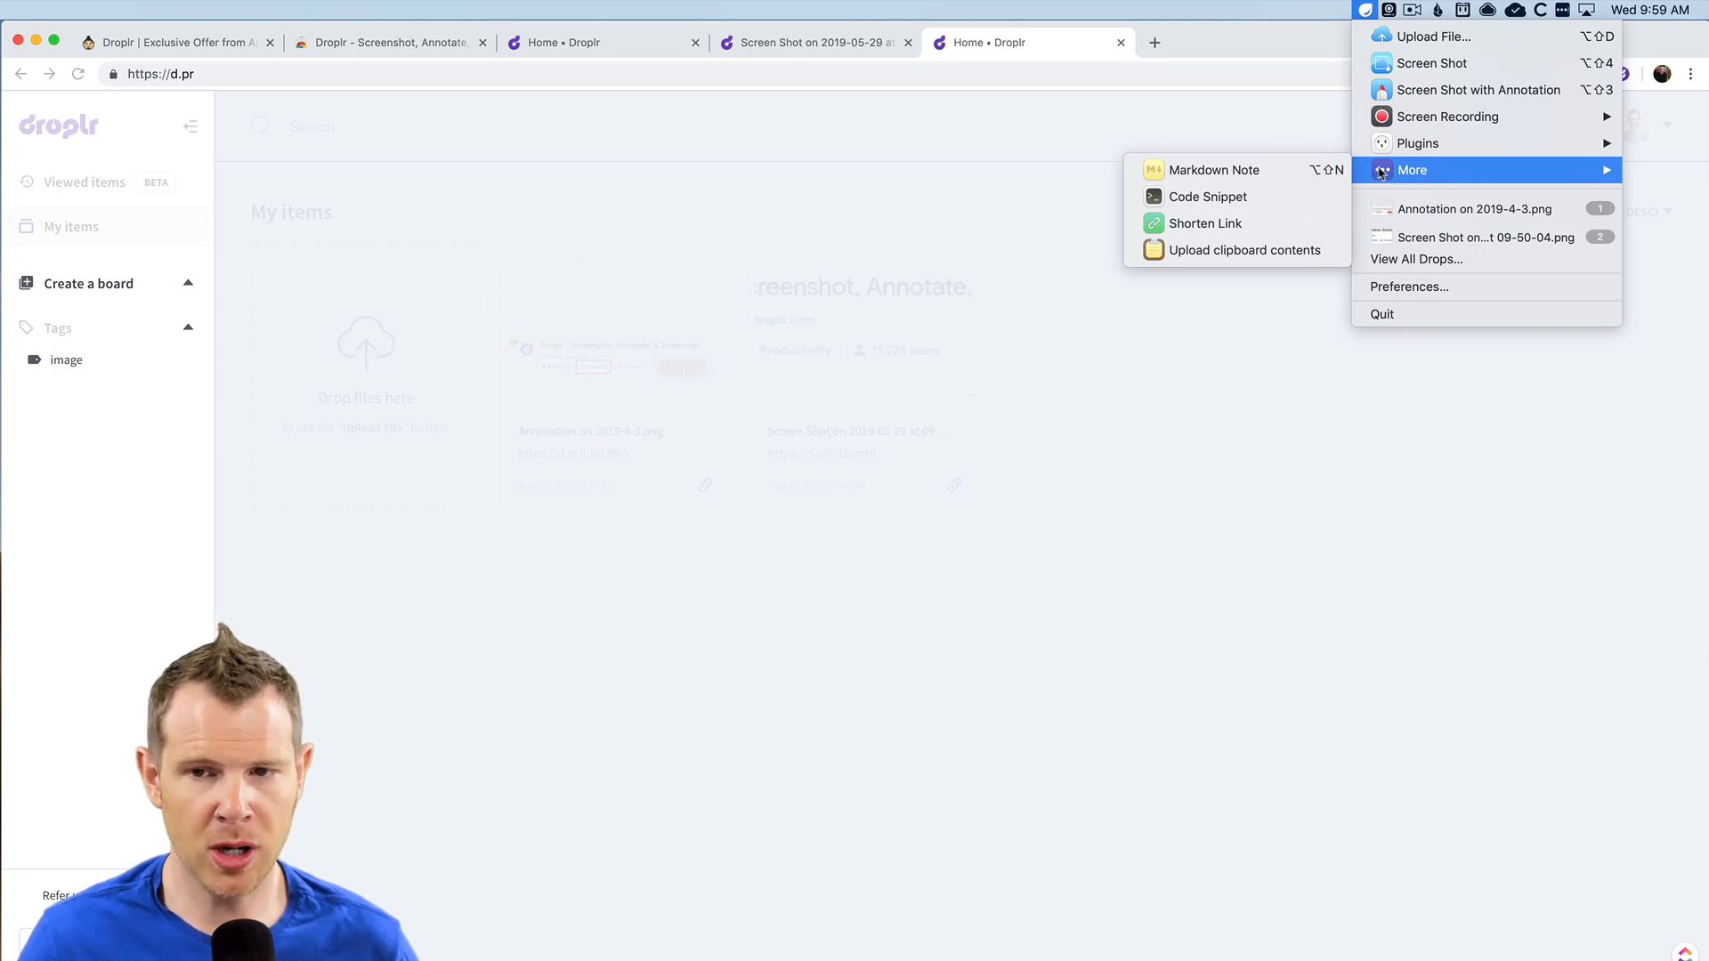
Step: Start a Code Snippet drop, enter a test line, then close it choosing Don't Save
left_click(1207, 197)
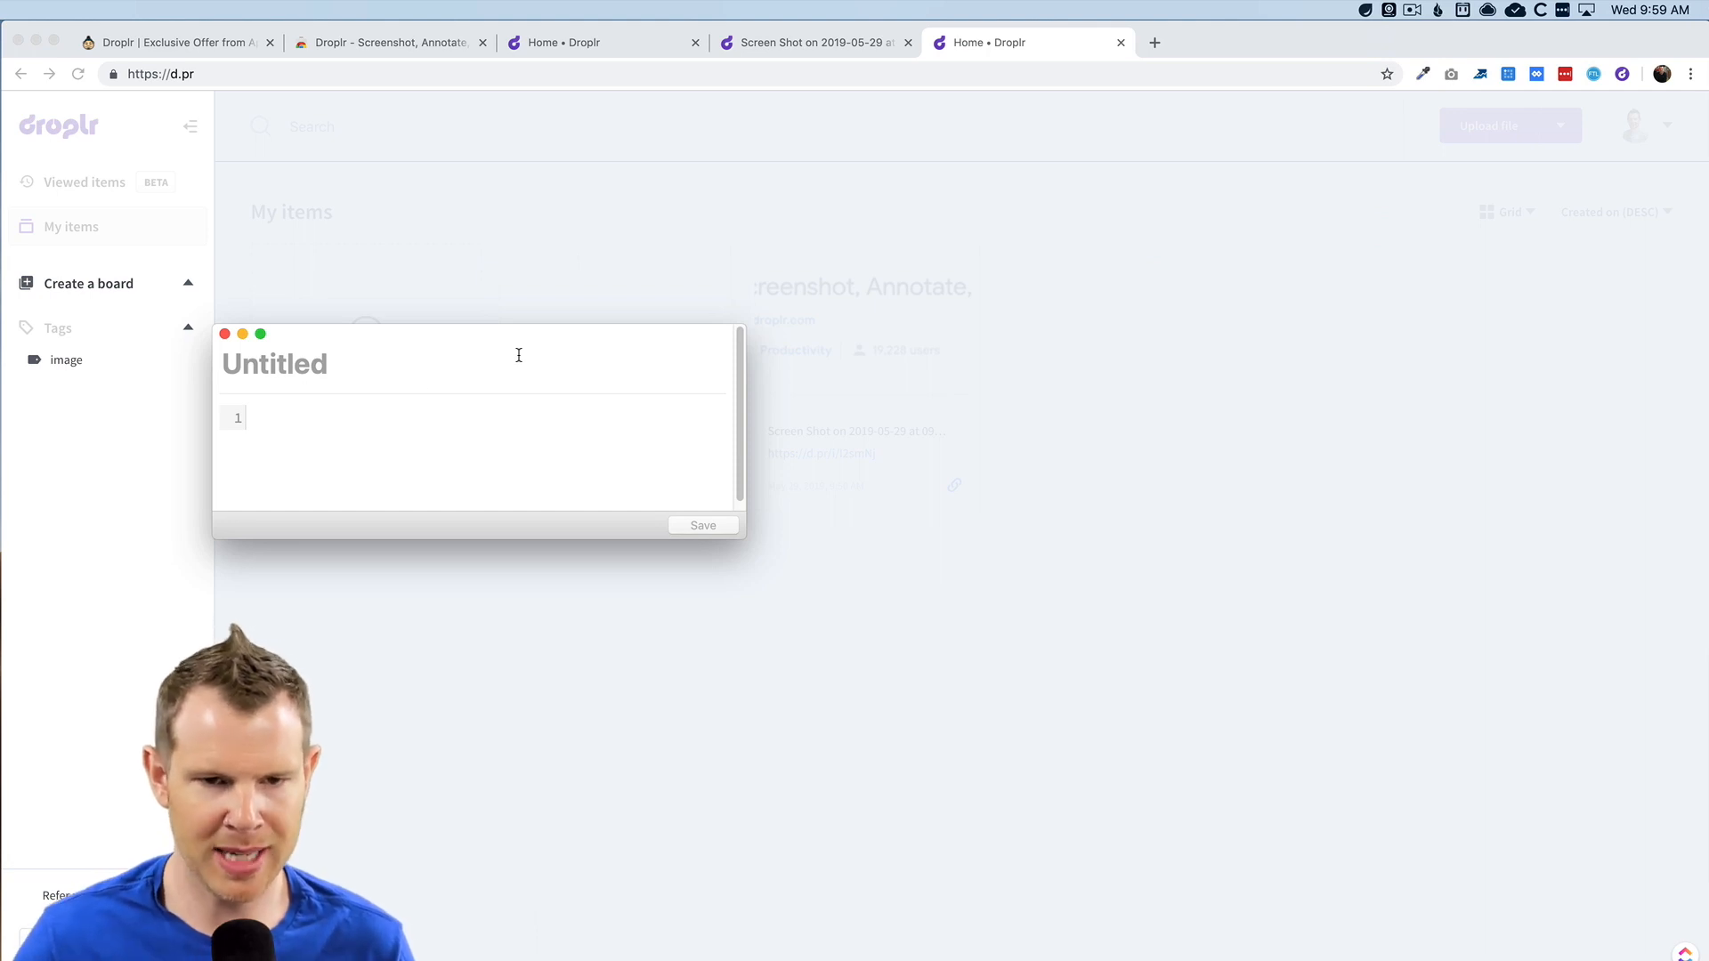
left_click(353, 420)
type("<a")
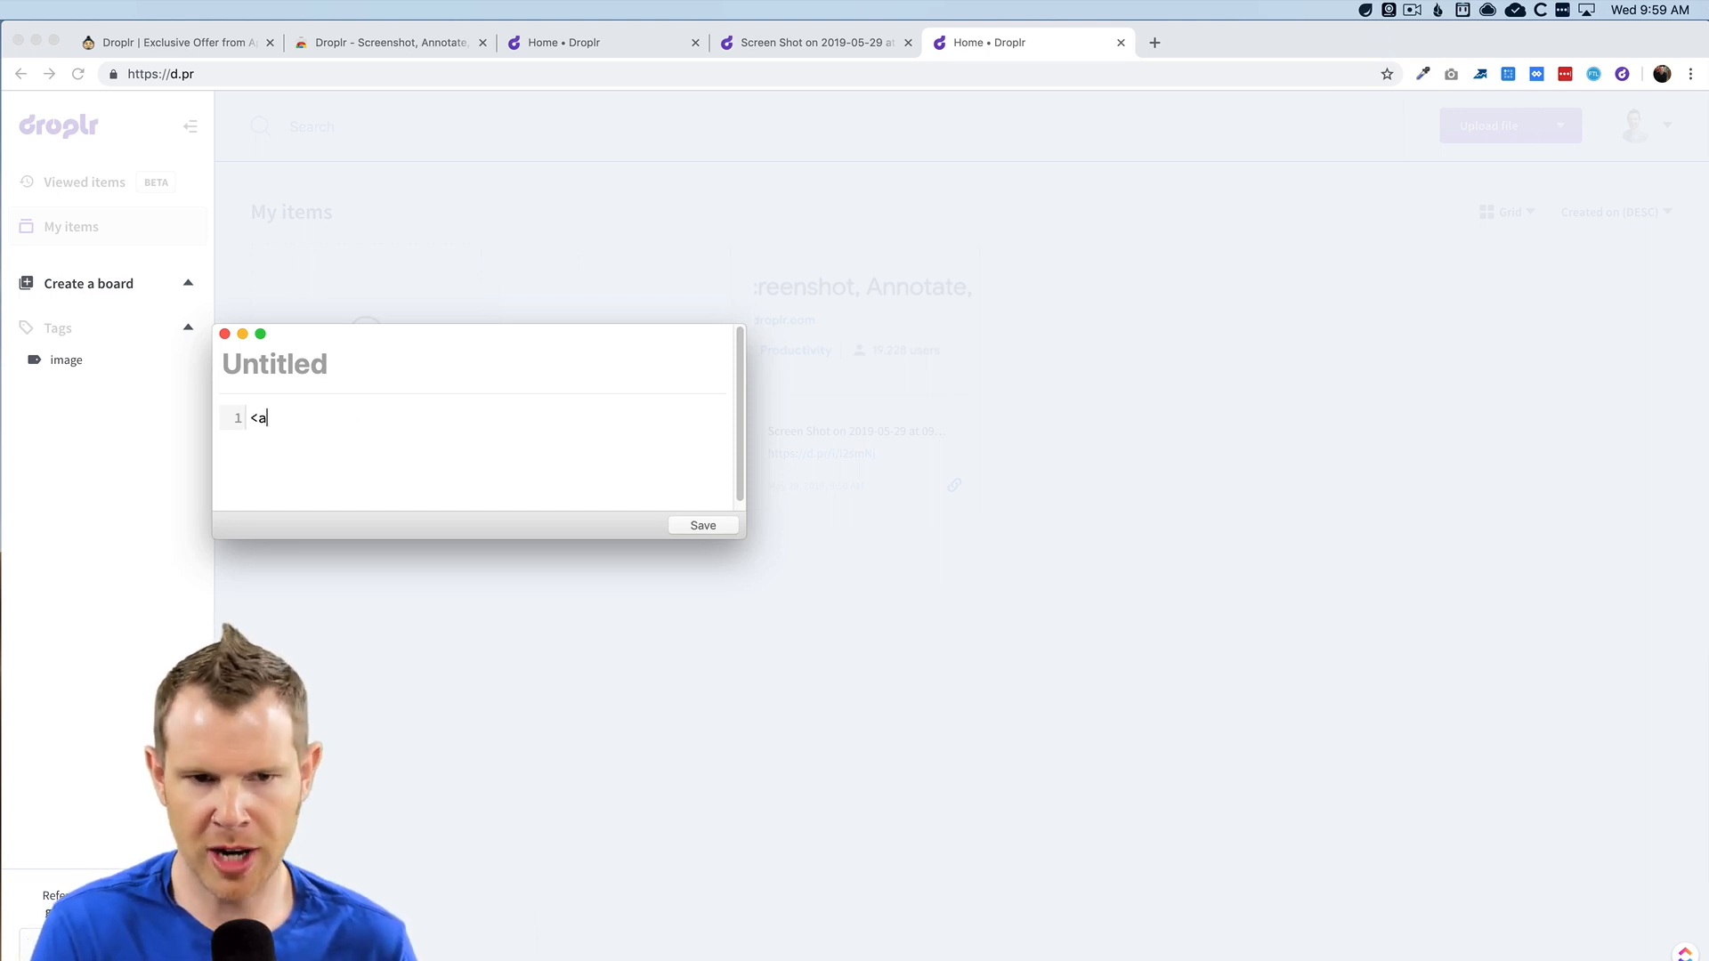
type(" href=")
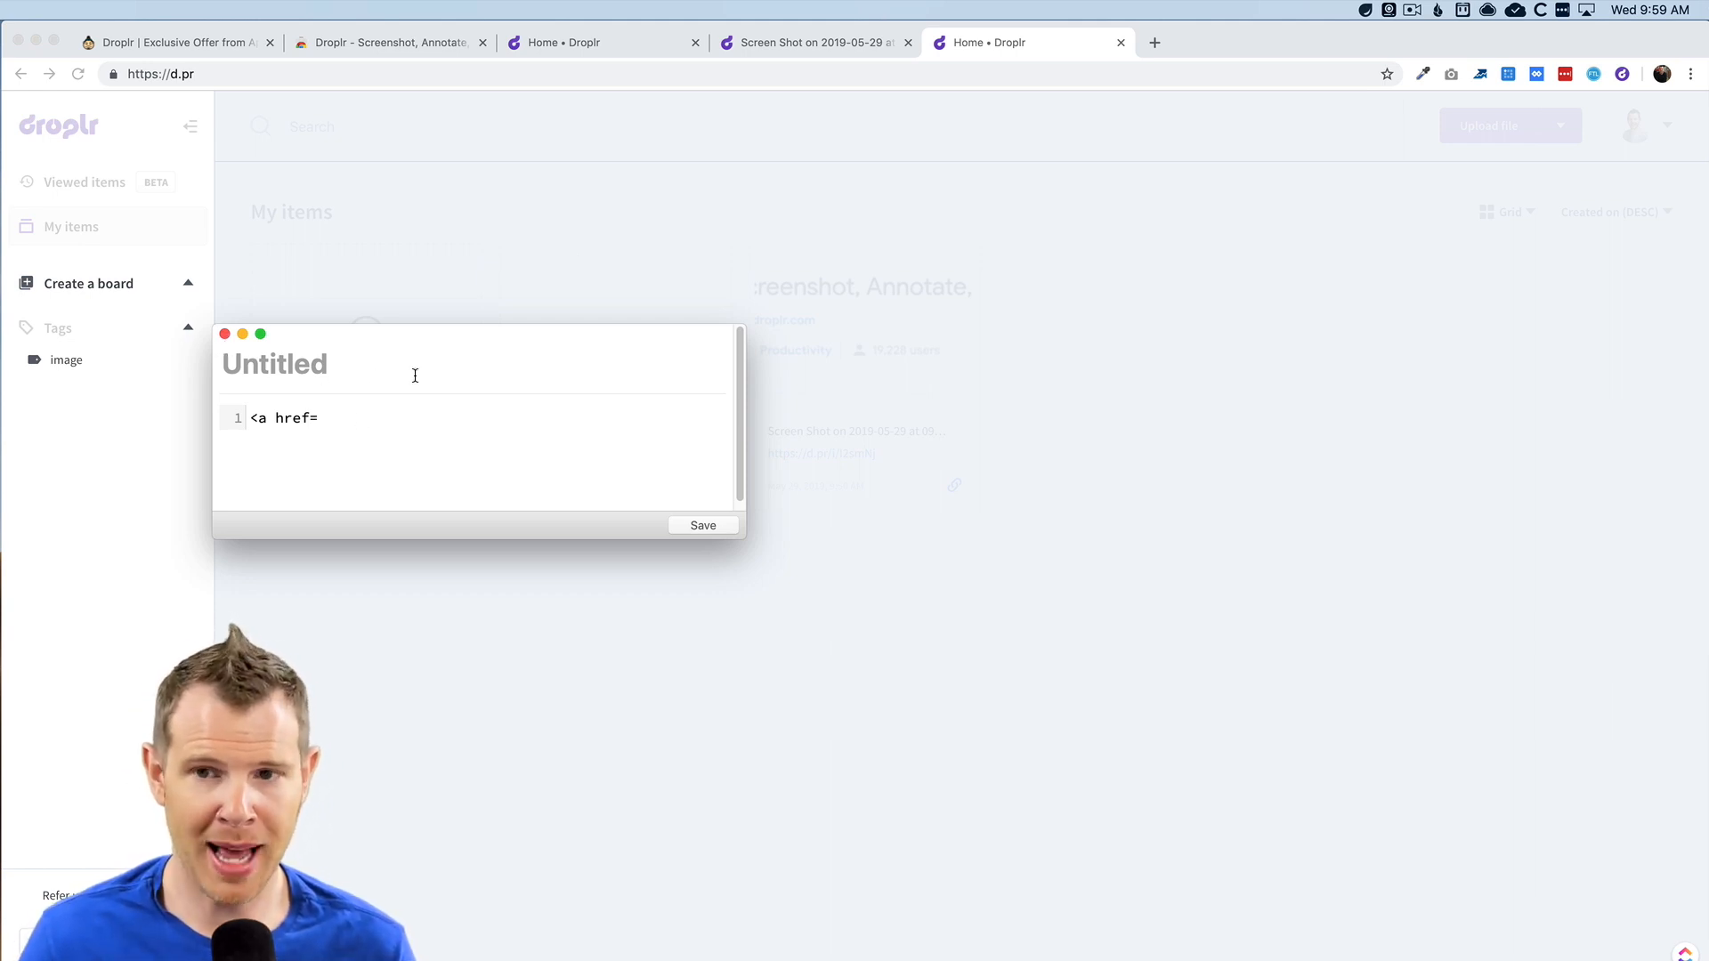
left_click(225, 334)
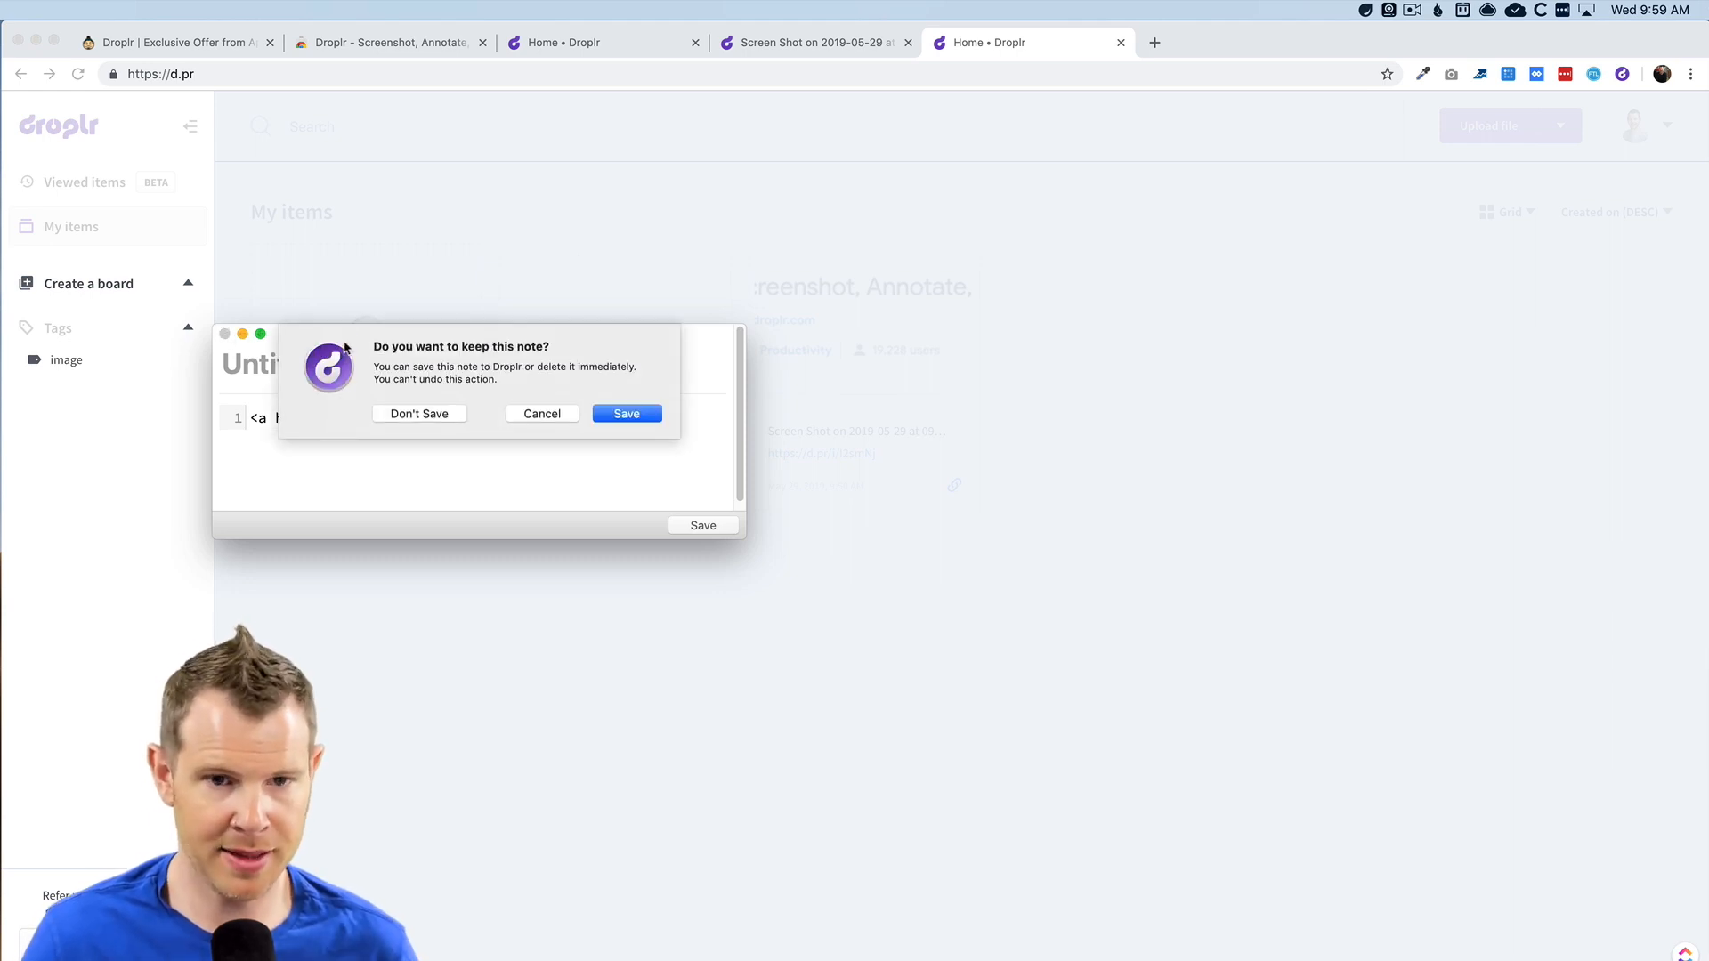
left_click(422, 412)
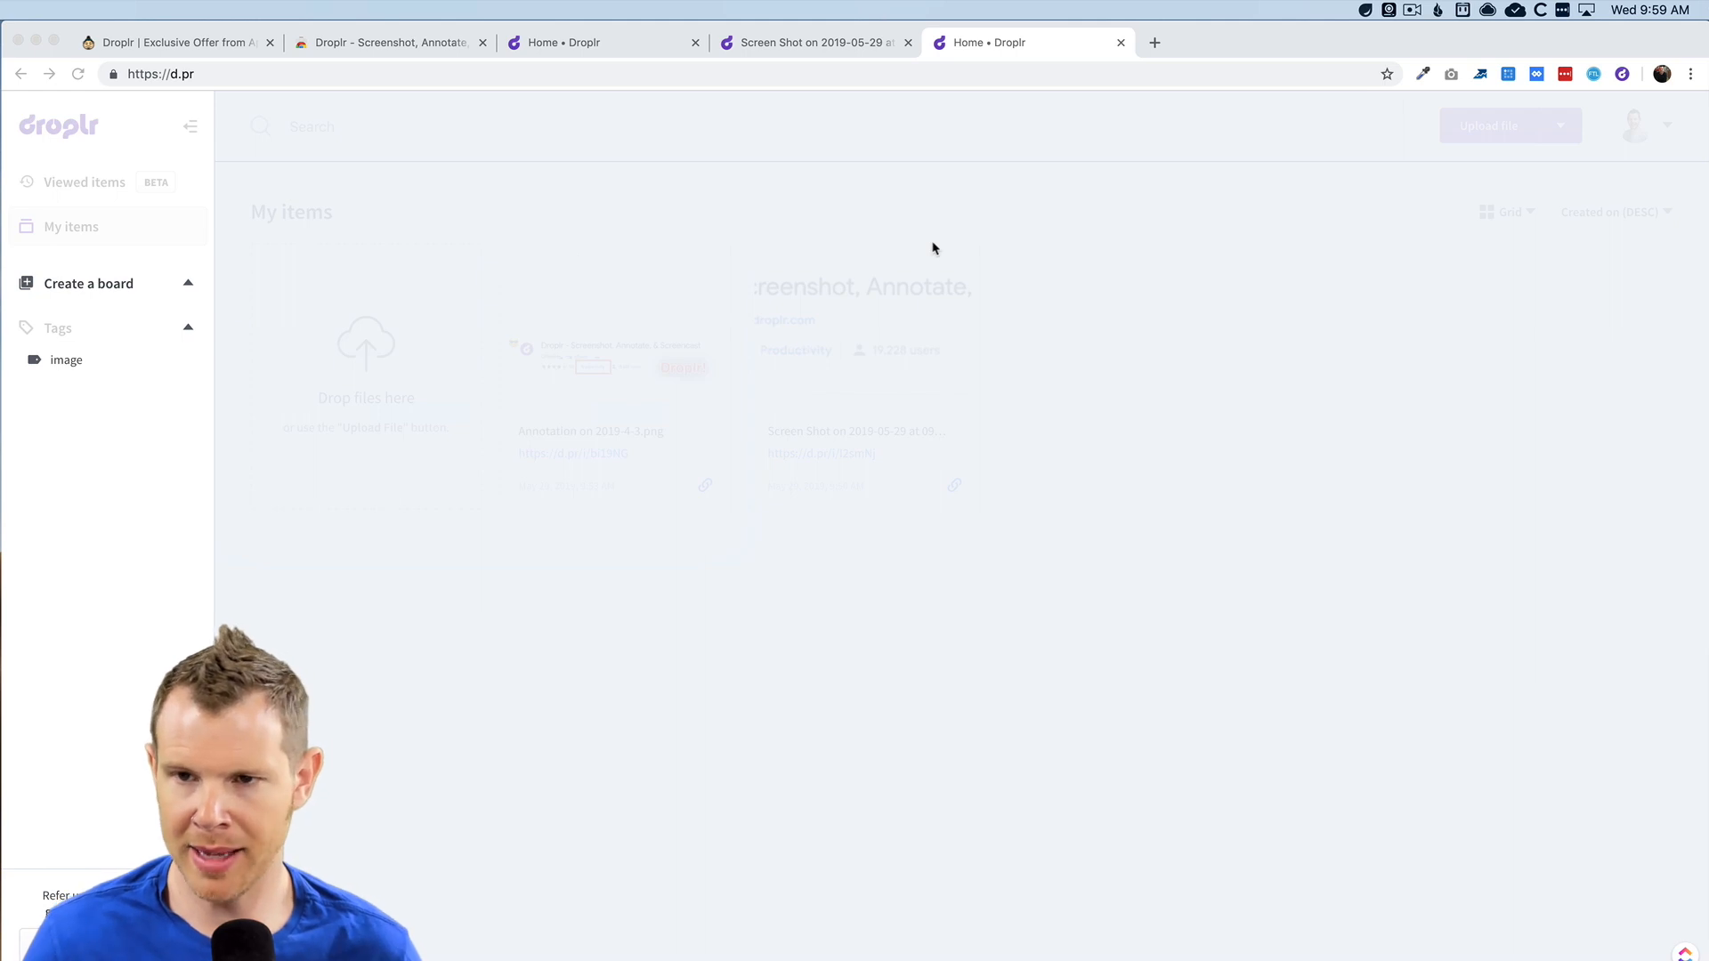
Step: Dismiss the Droplr menu-bar menu and return to the Home • Droplr browser tab
left_click(1364, 10)
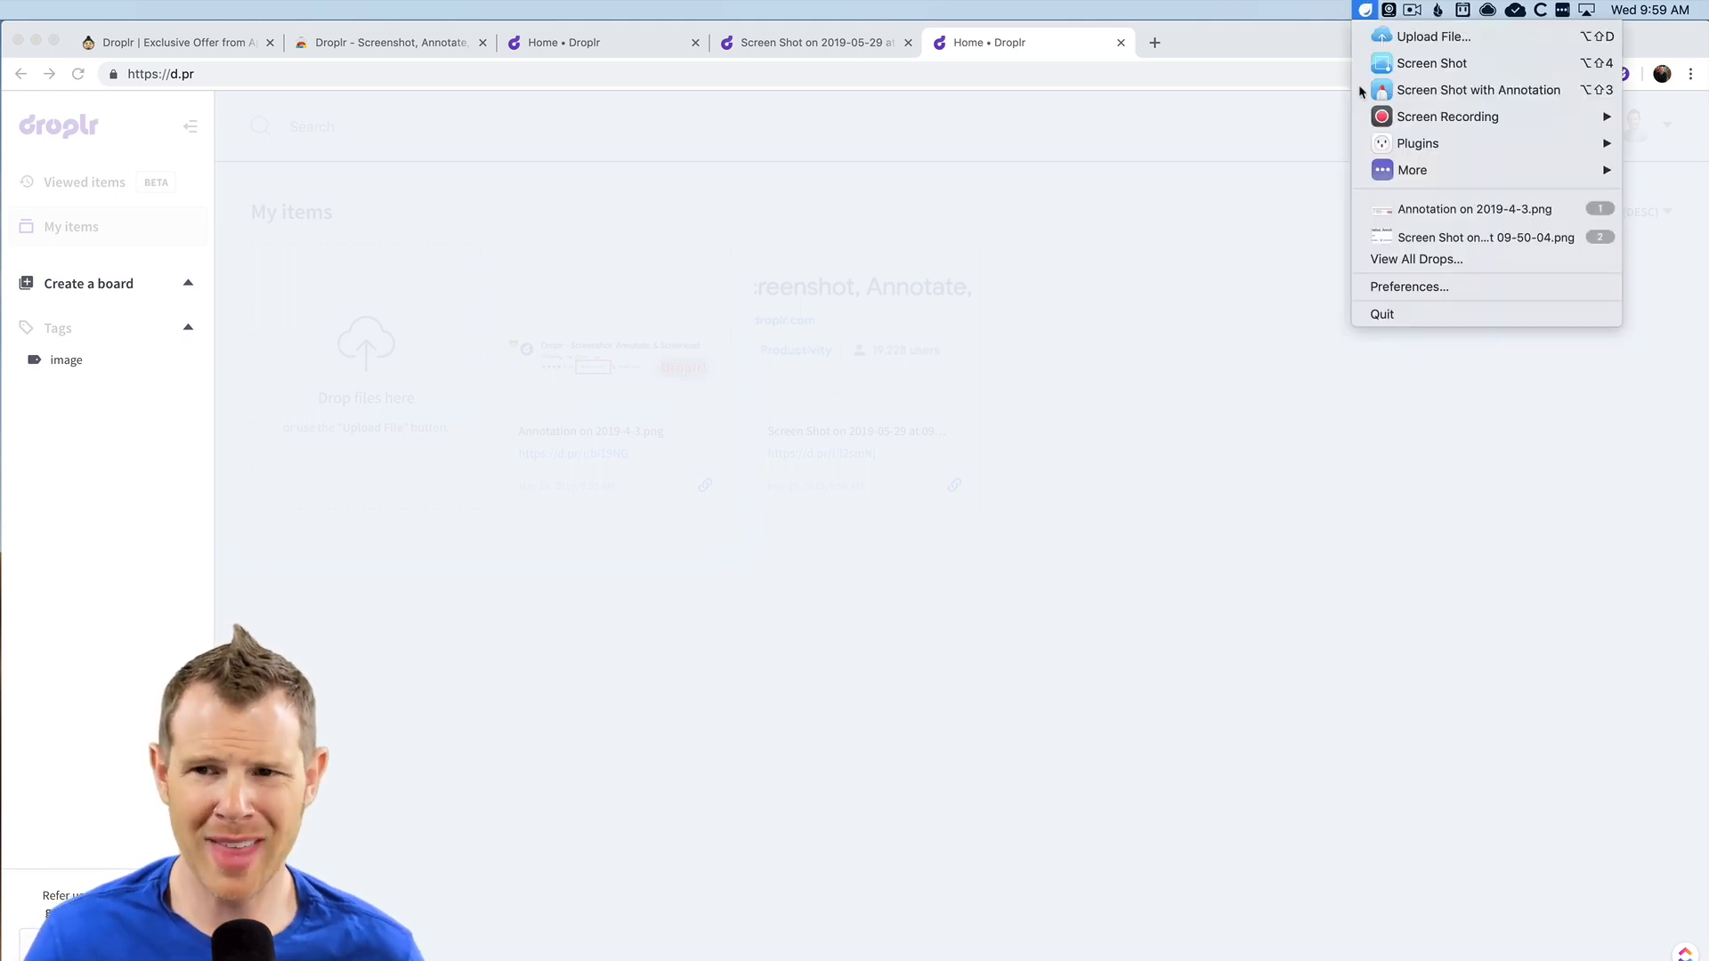
left_click(739, 786)
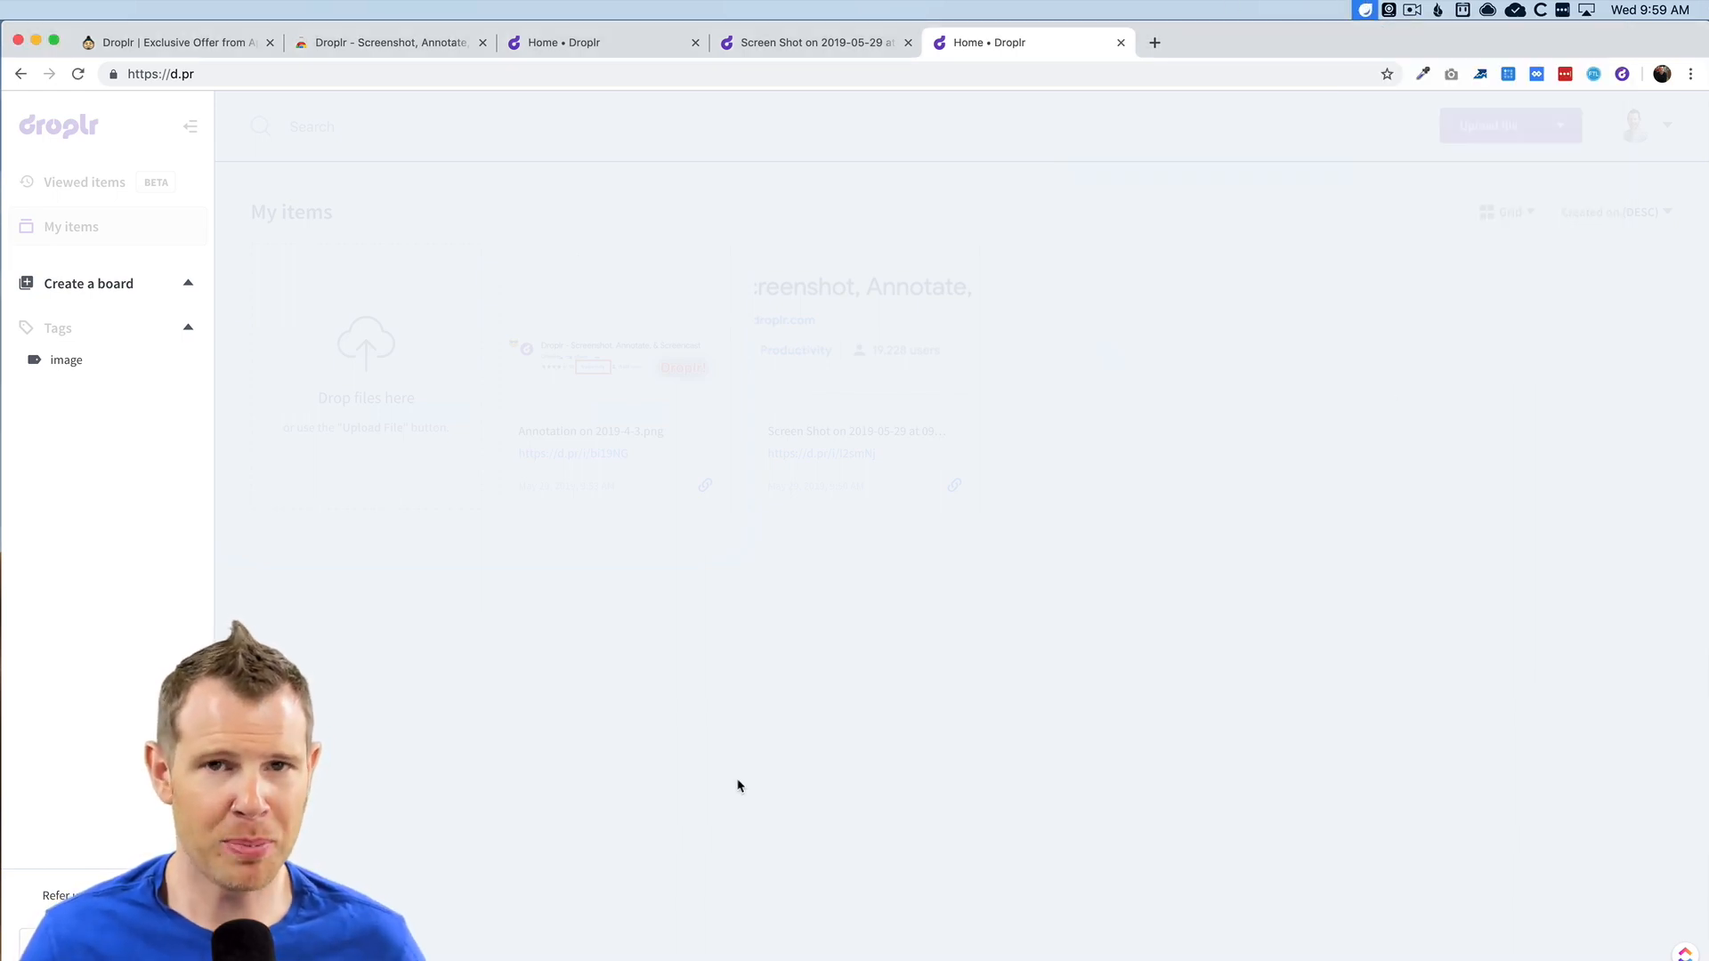
left_click(789, 41)
left_click(630, 51)
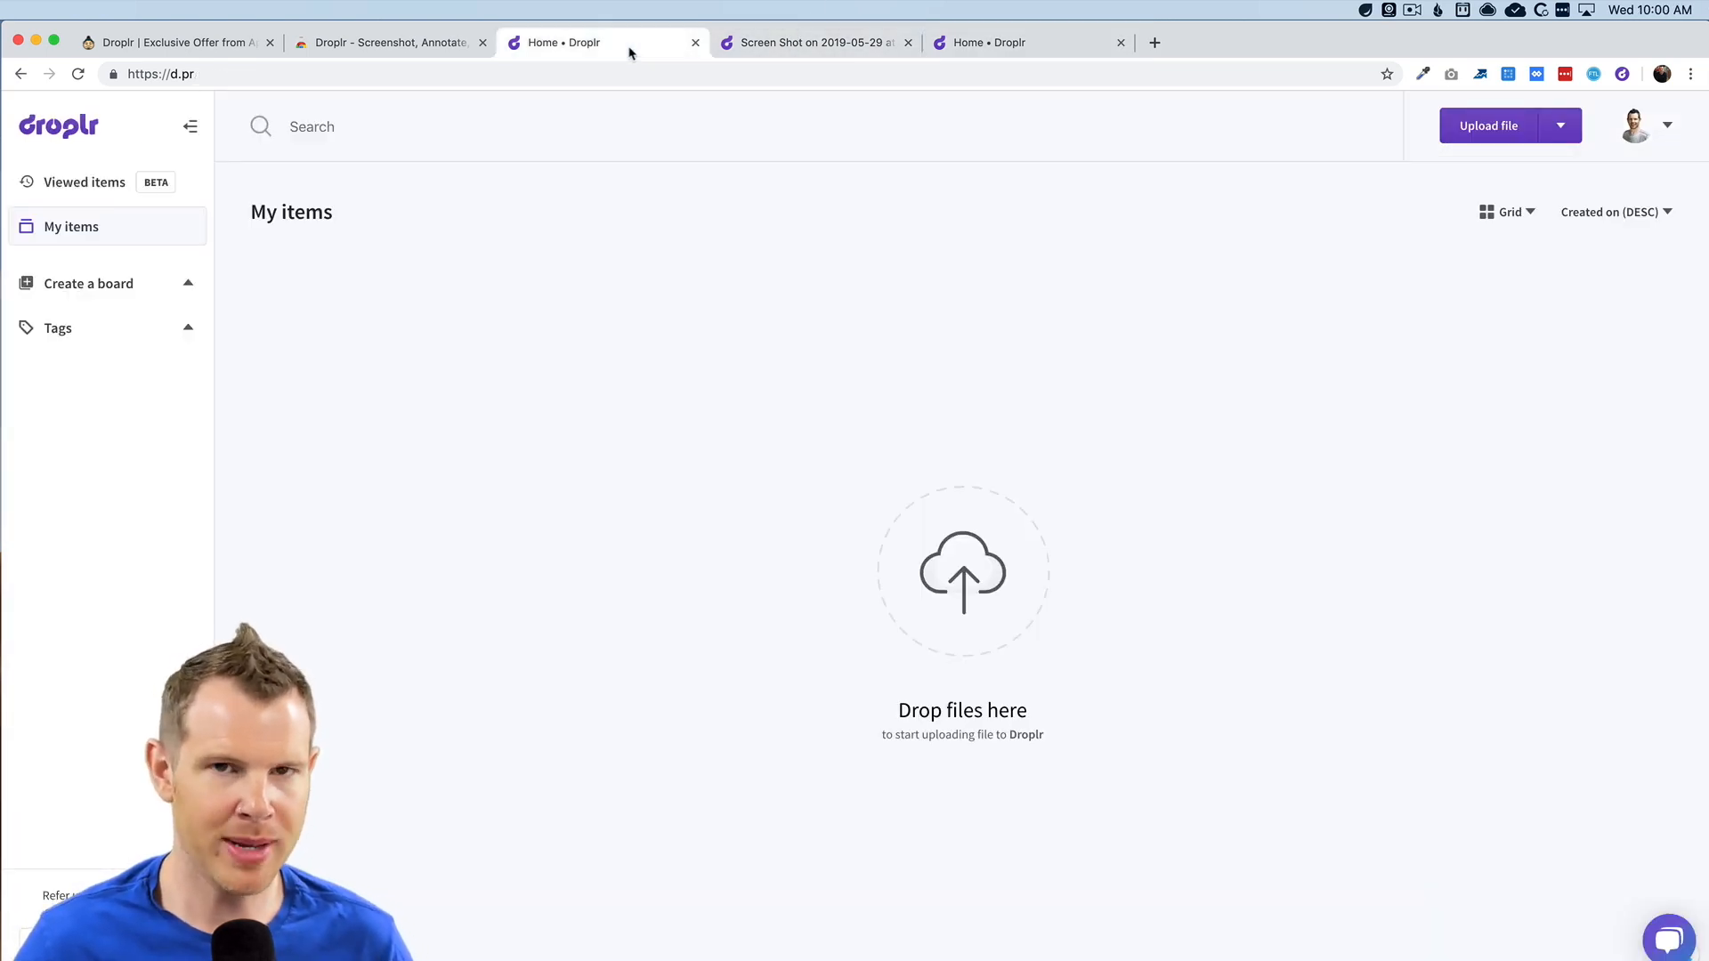
Step: Go to account Settings from the avatar menu and show the Drop tab for new drops
left_click(1665, 130)
left_click(1542, 238)
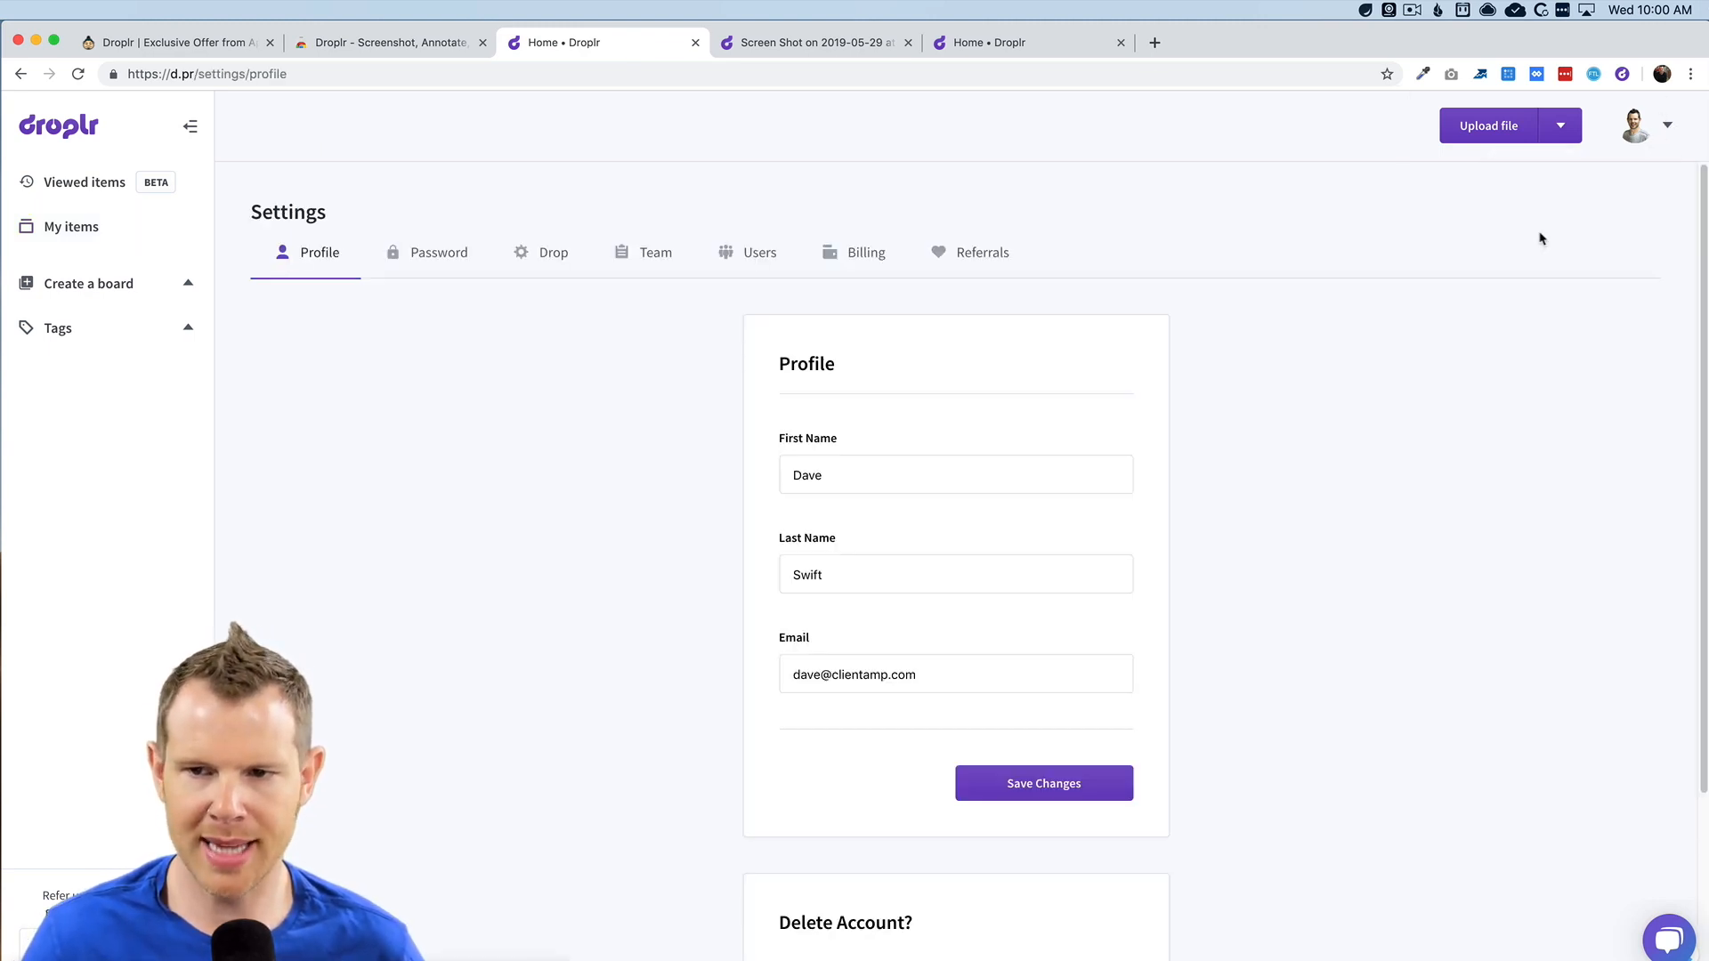
scroll(525, 432, "down", 5)
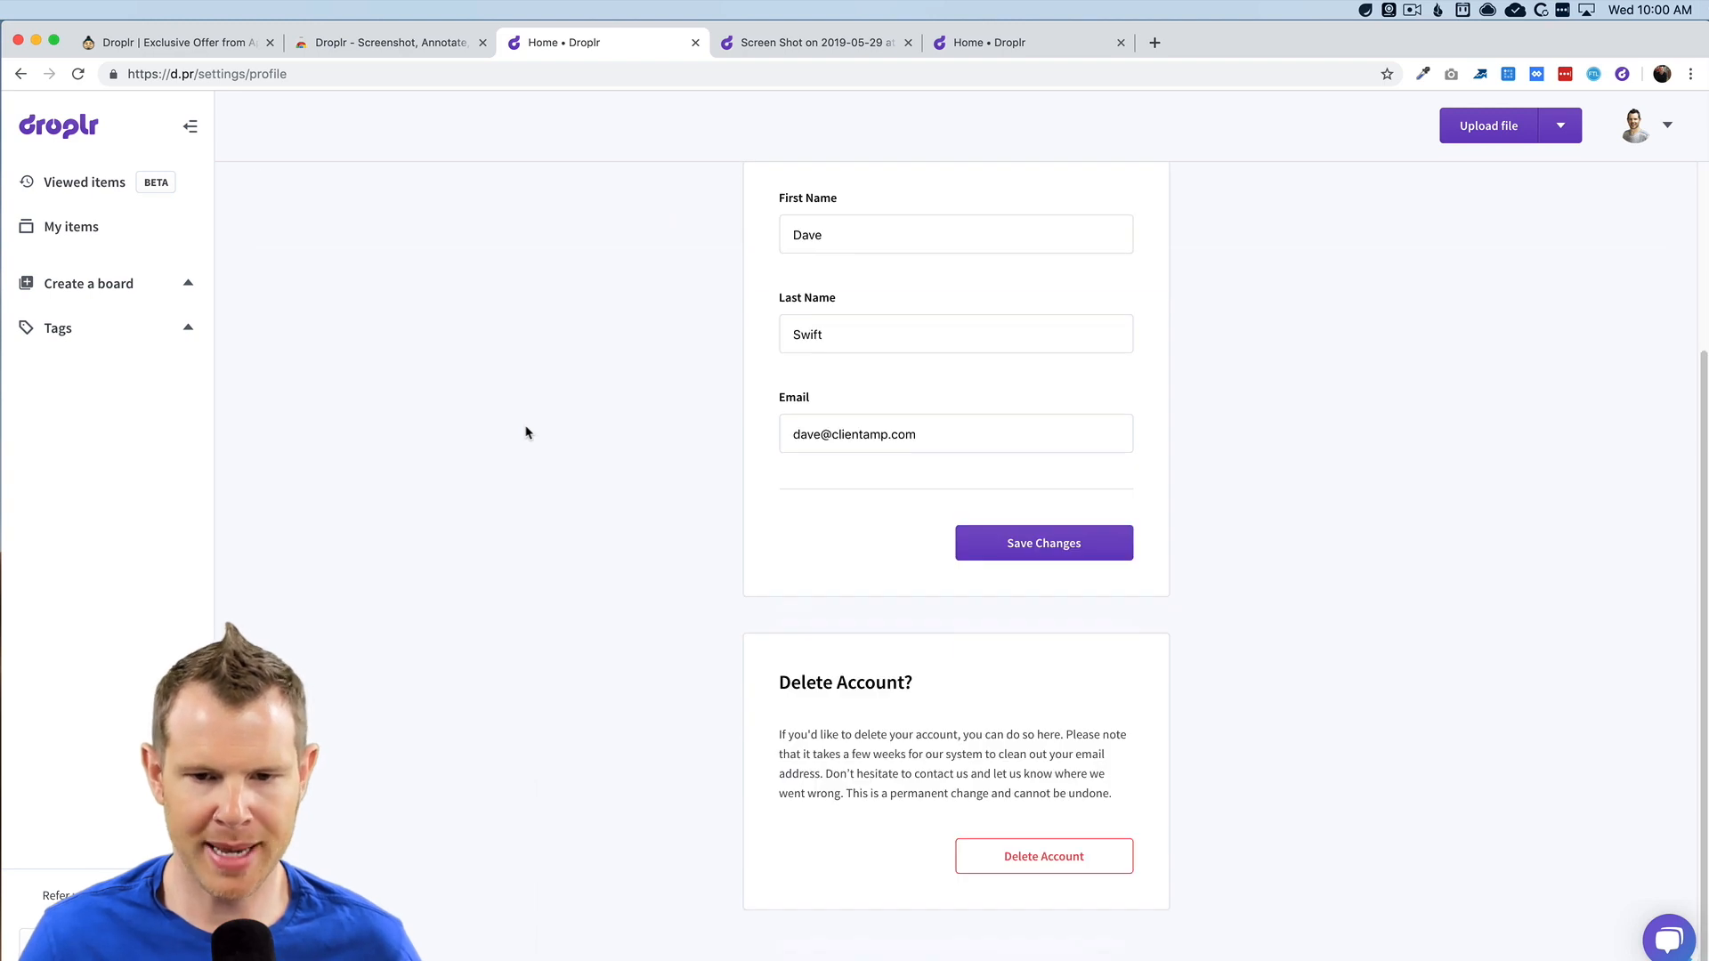
scroll(526, 431, "up", 5)
left_click(427, 253)
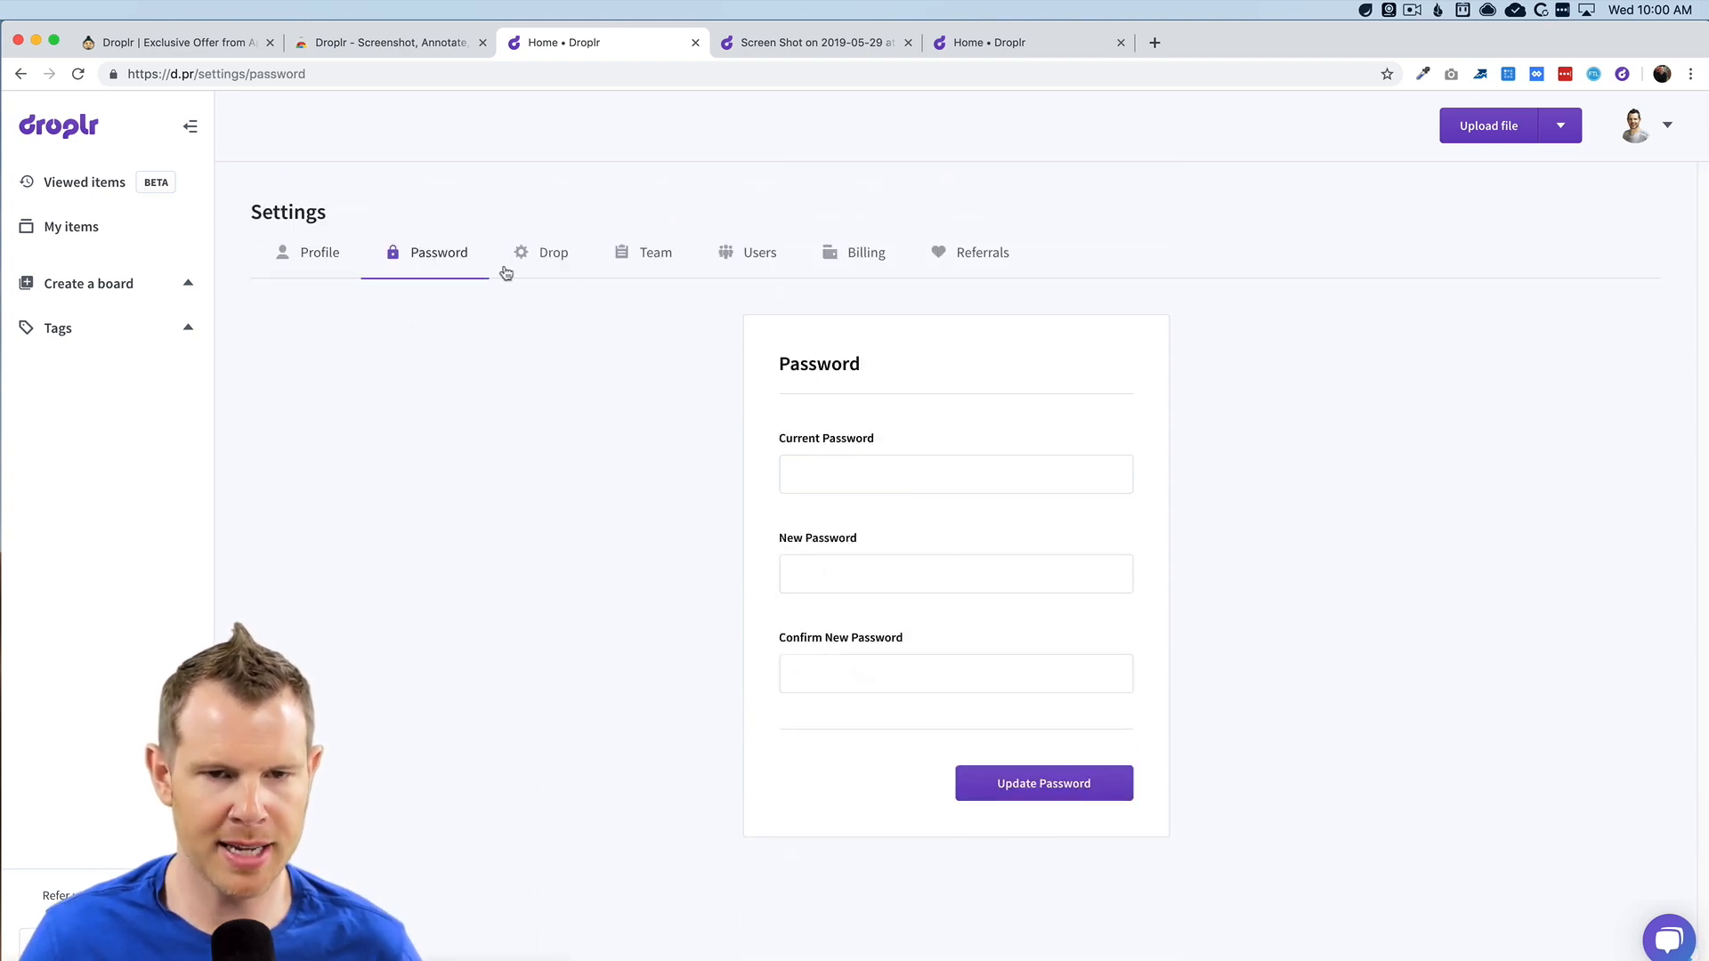
left_click(553, 256)
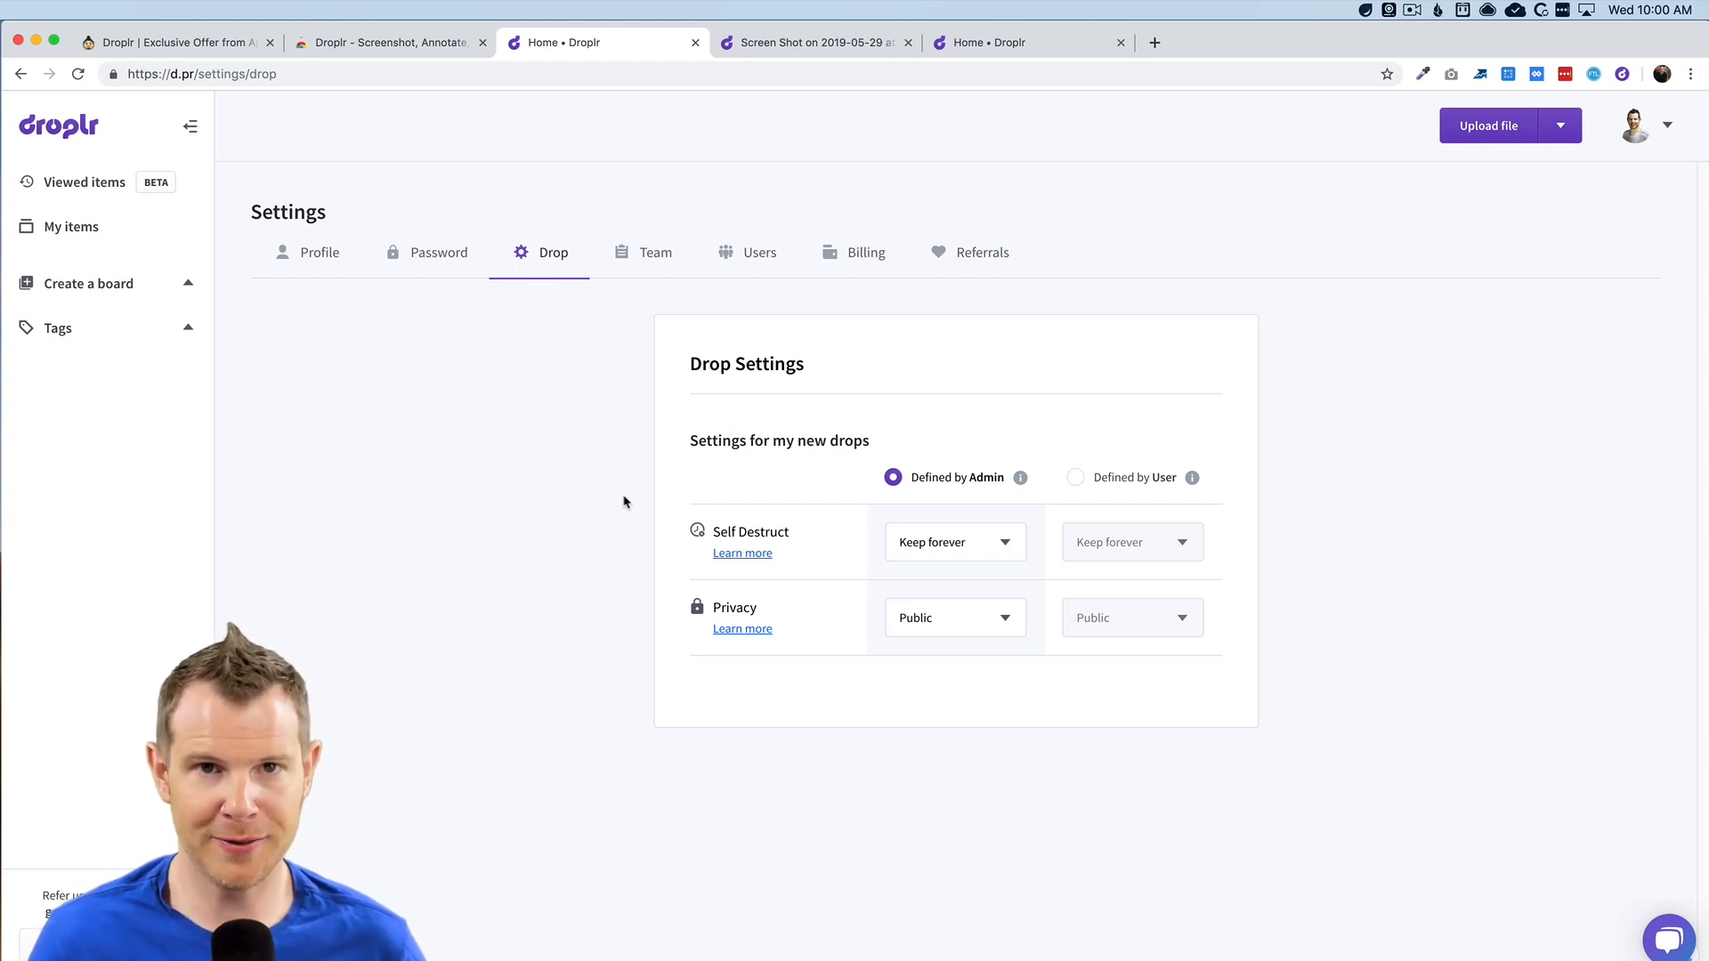
Step: Review Self Destruct and Privacy choices, keeping Keep forever and Public
left_click(973, 548)
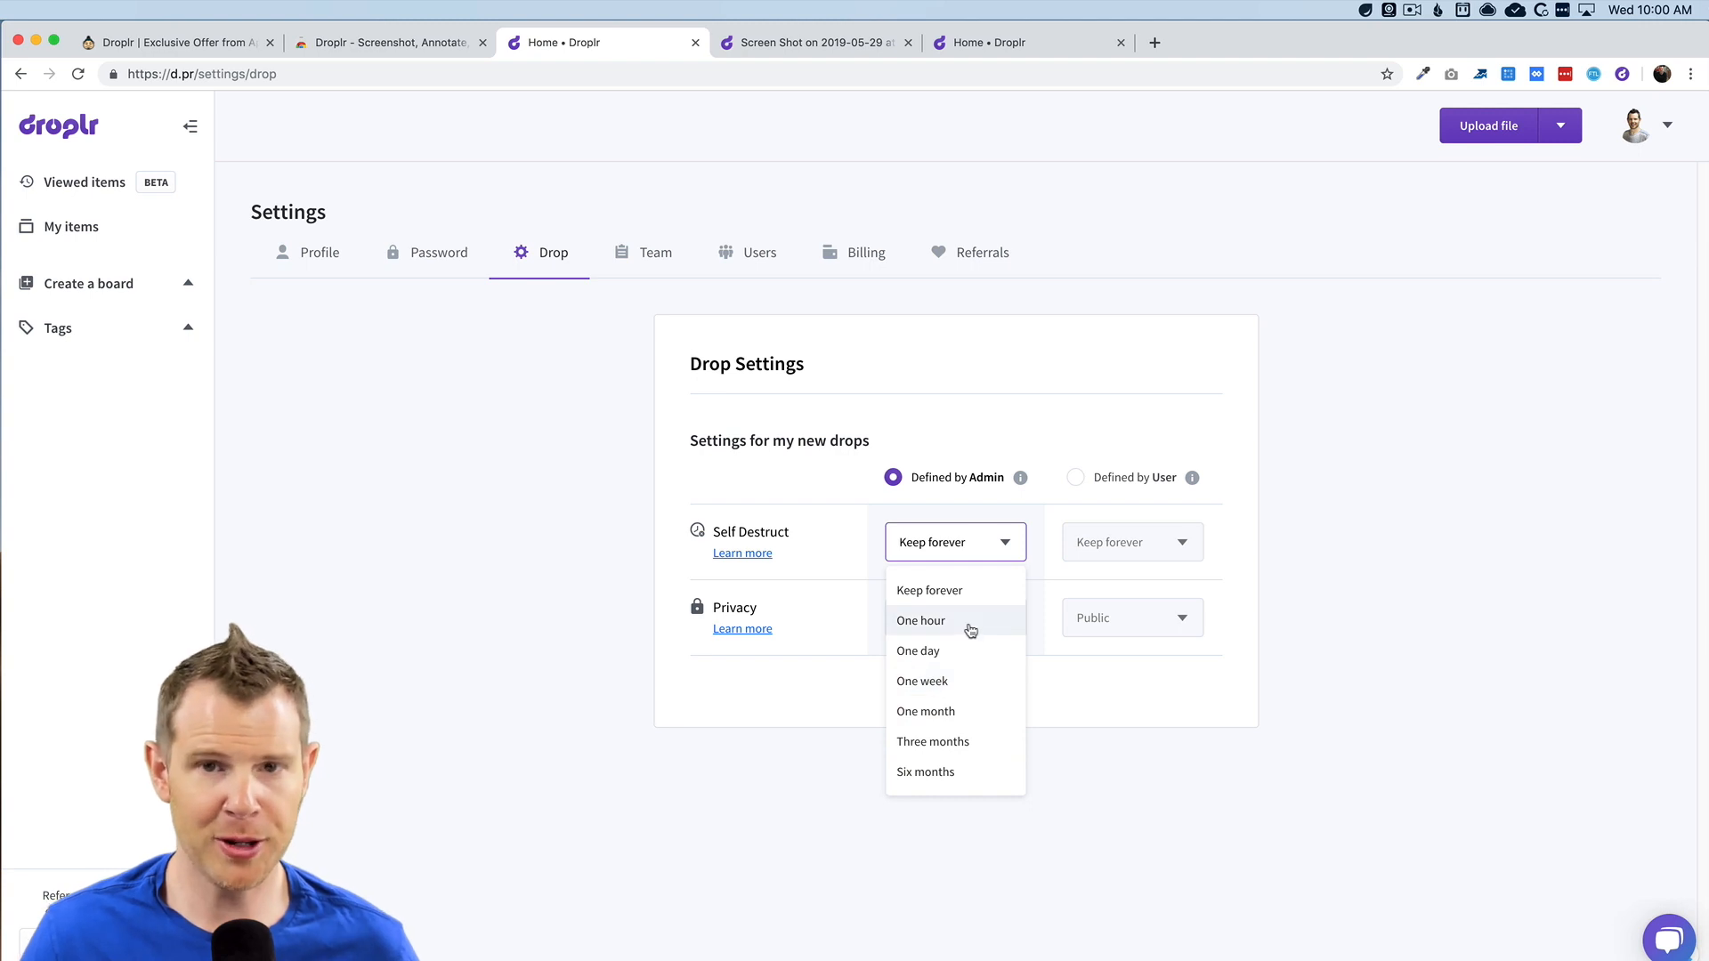
left_click(1176, 691)
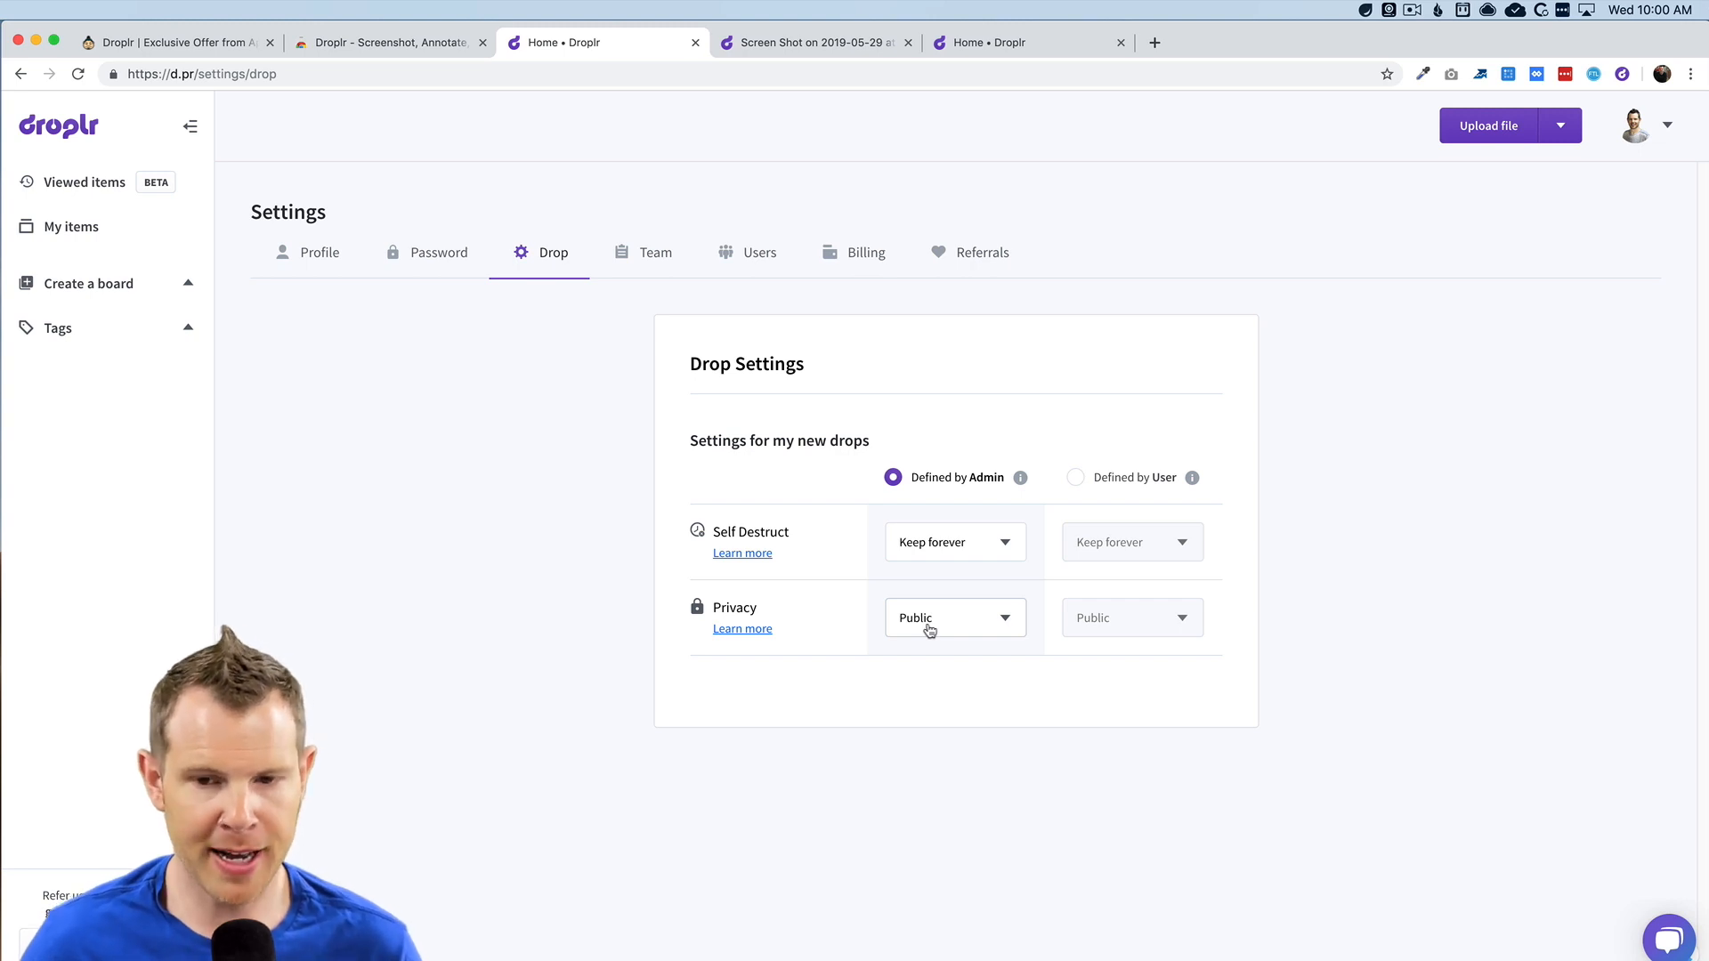
left_click(931, 623)
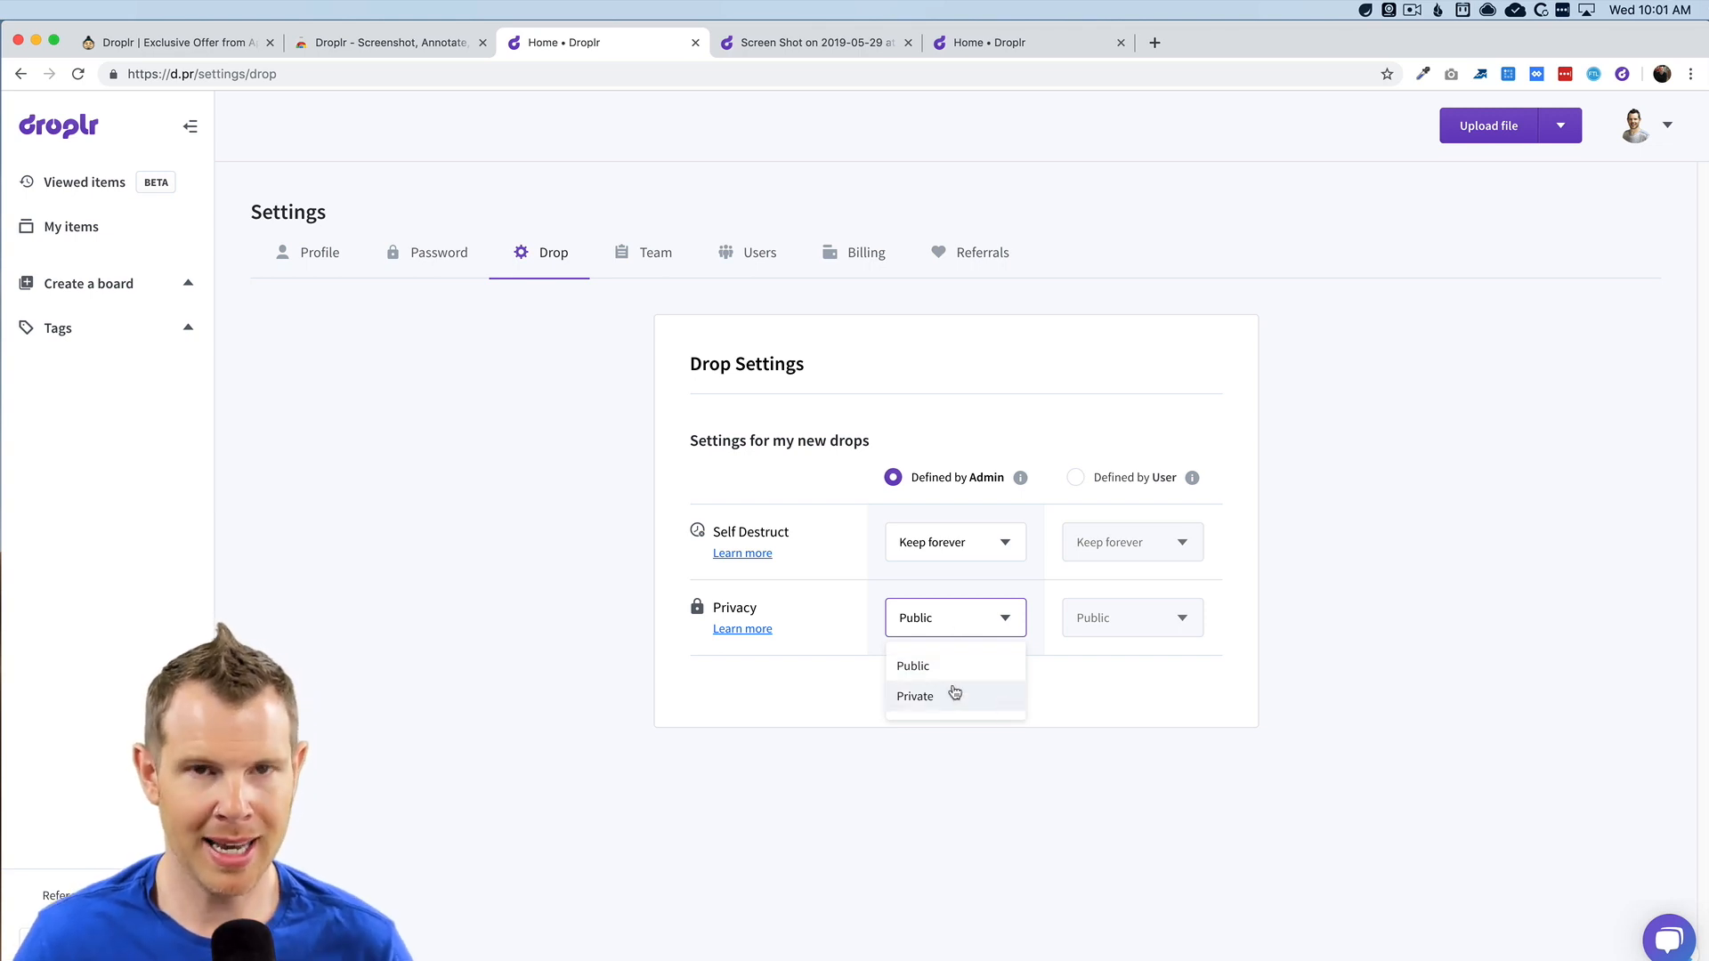
left_click(1118, 702)
Step: Toggle new-drop settings between Defined by Admin and Defined by User, ending on Defined by User
left_click(1076, 478)
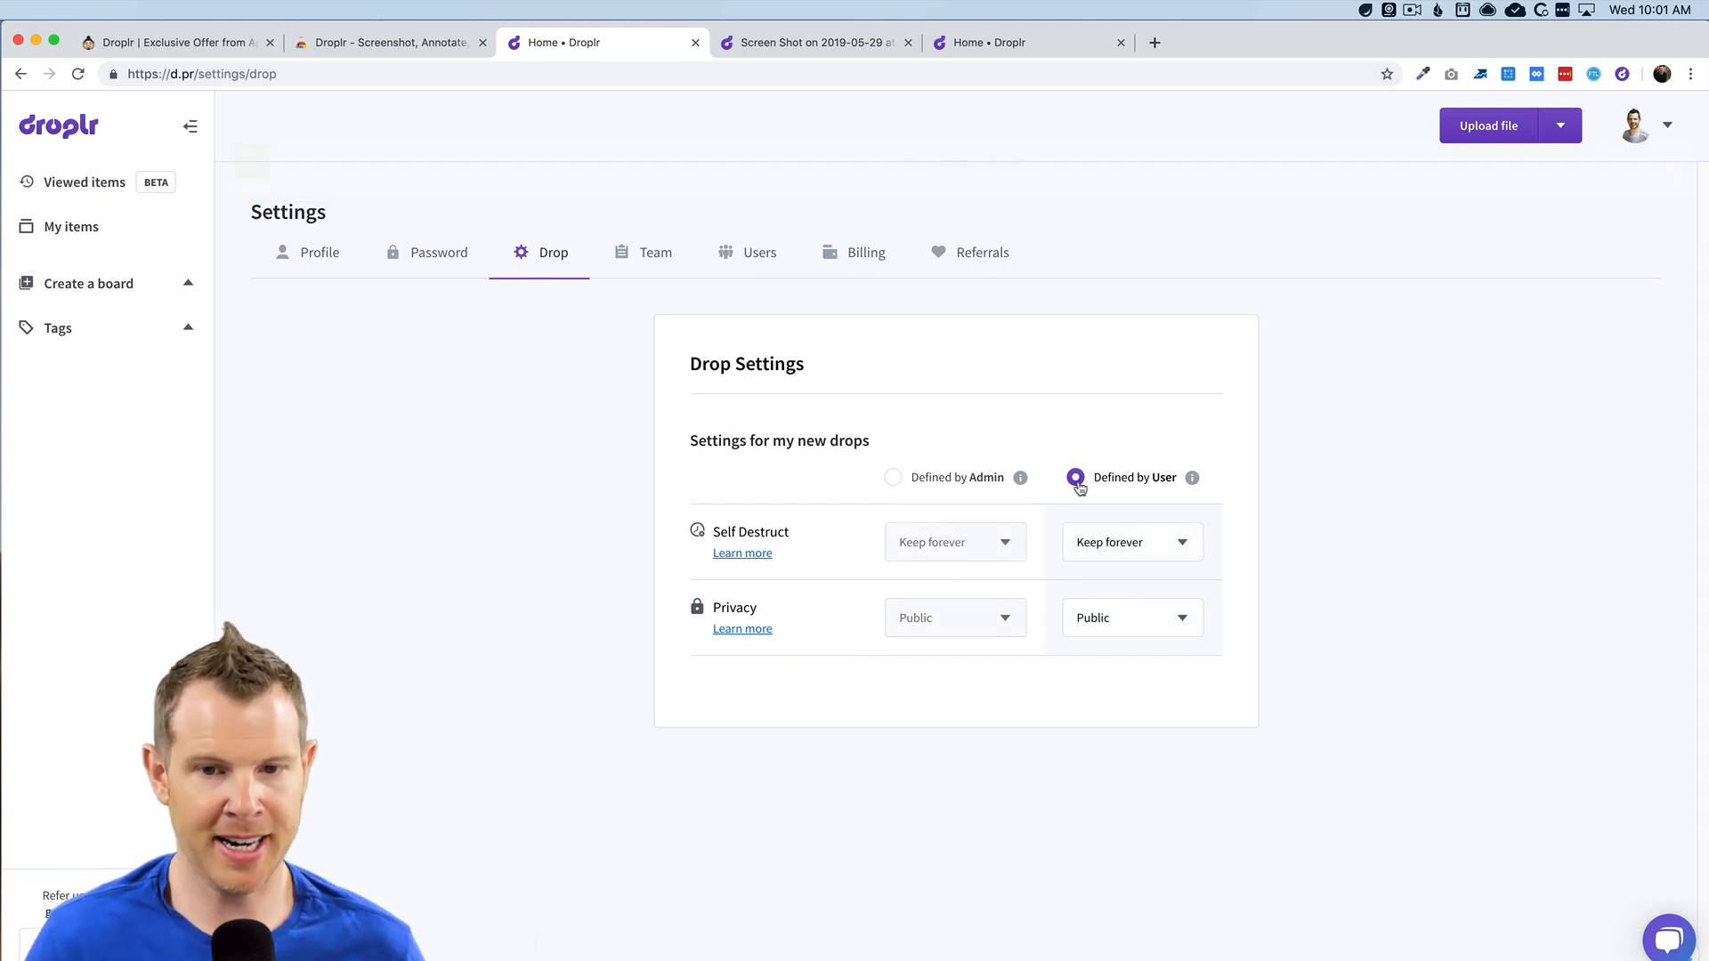
left_click(940, 487)
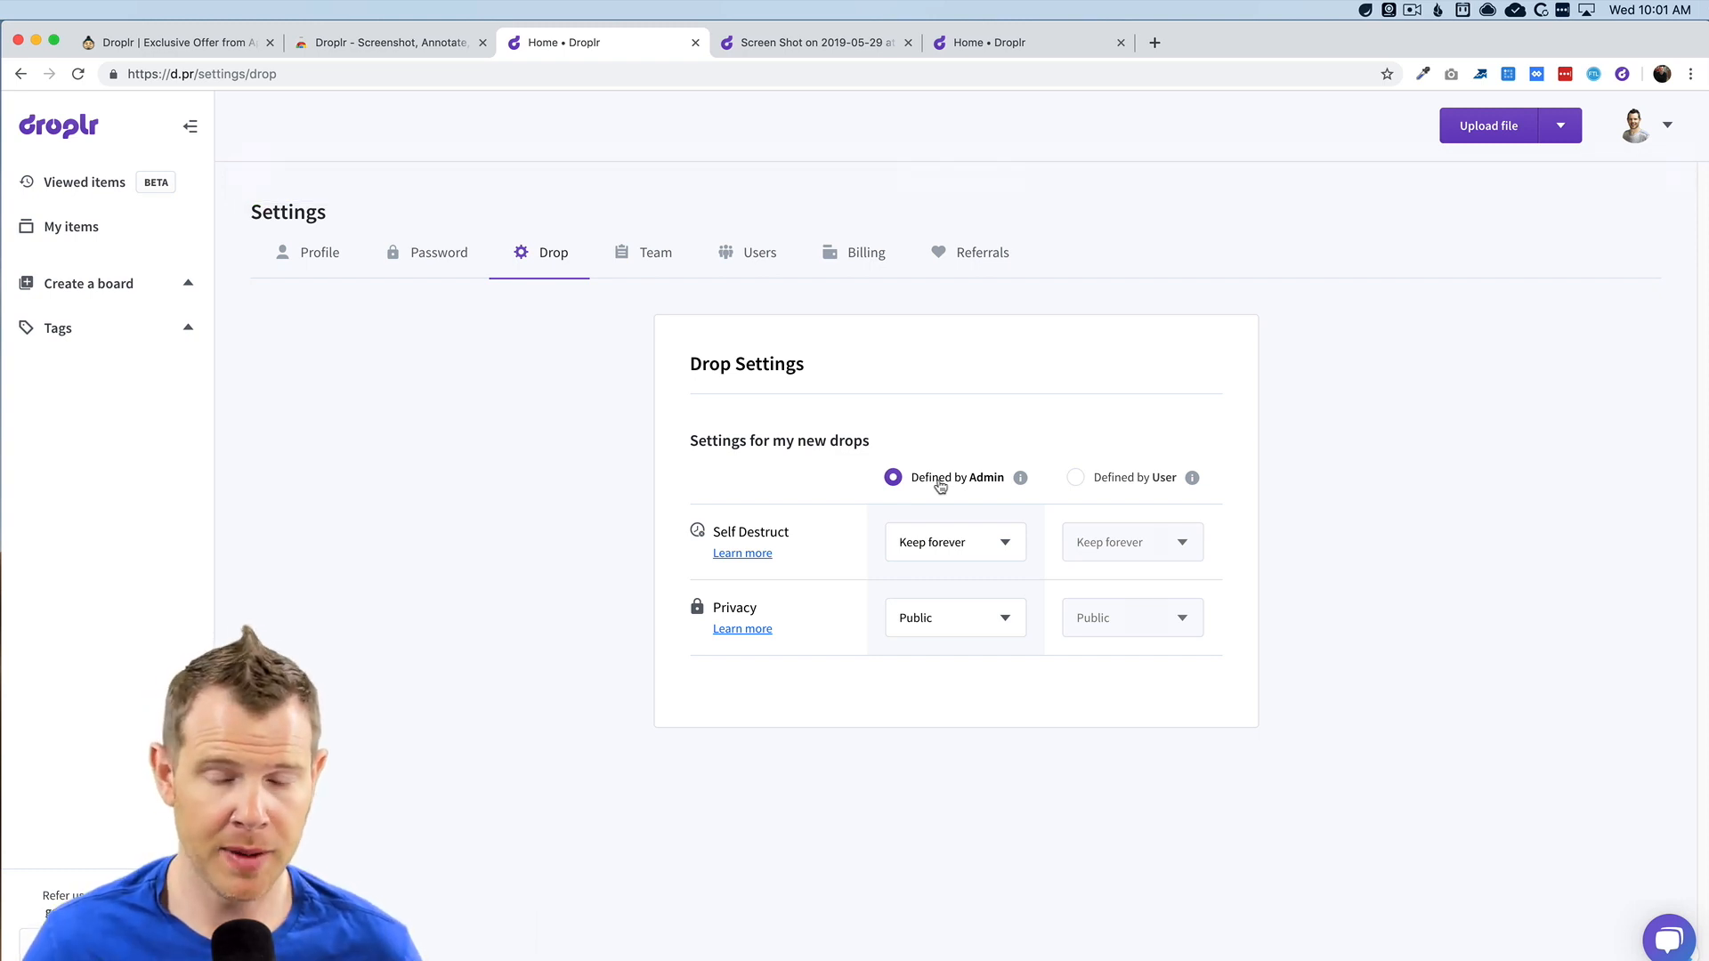
left_click(1171, 483)
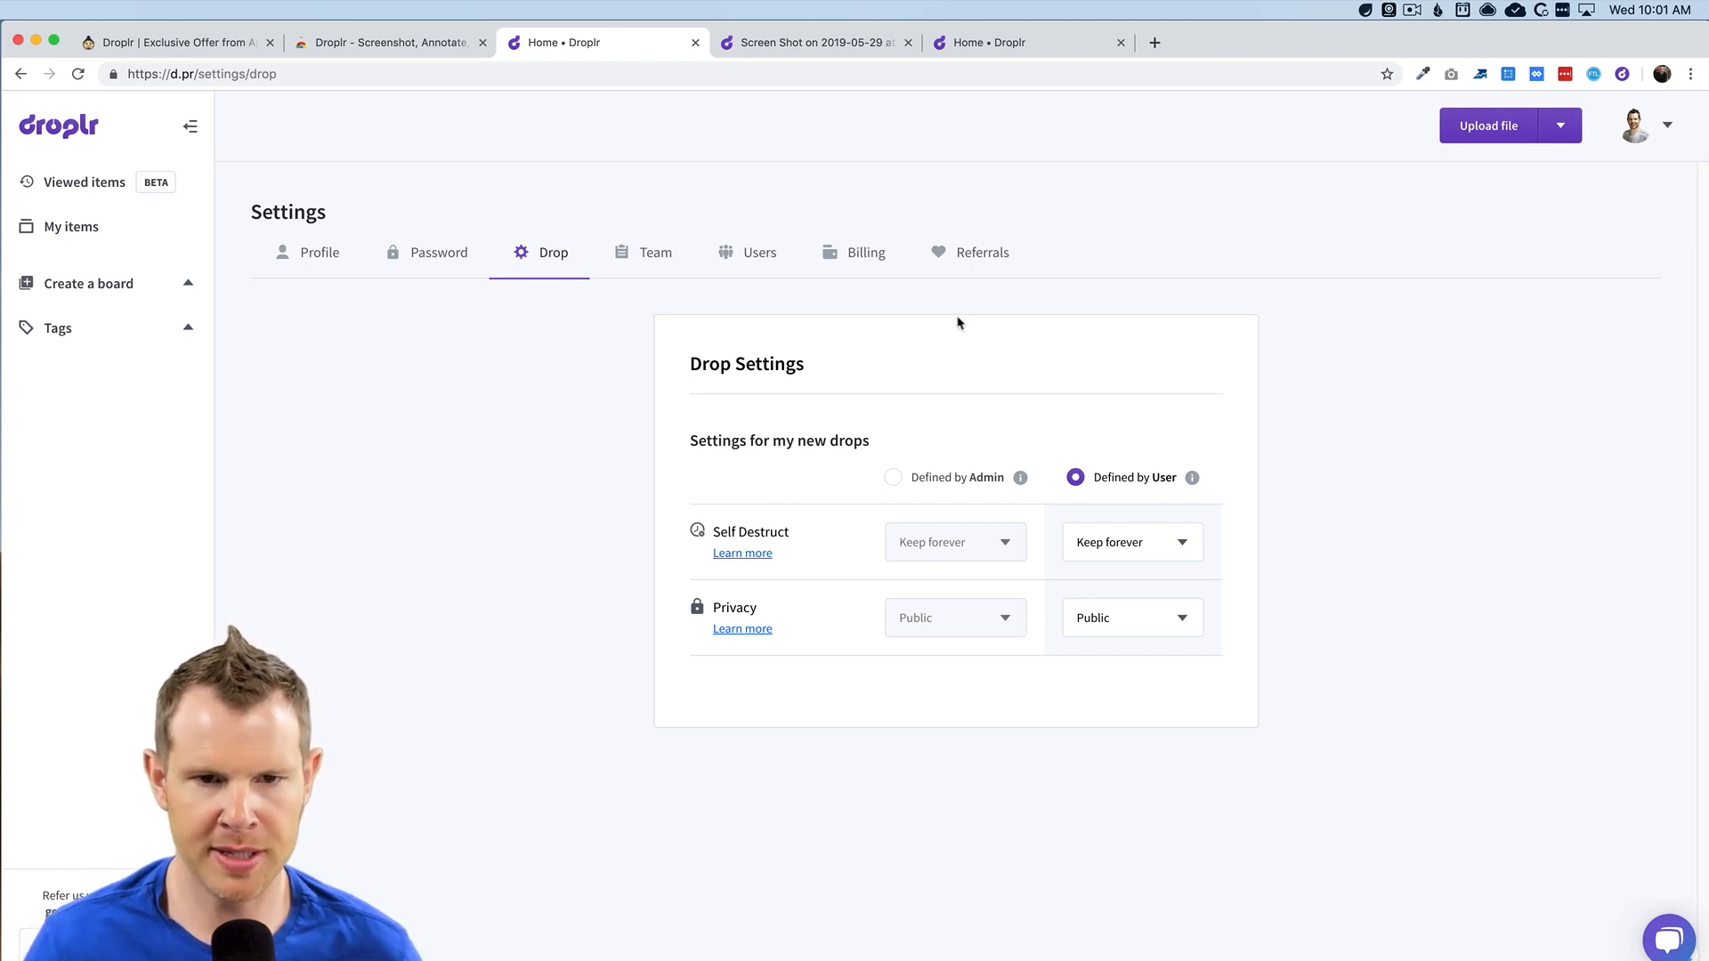
Step: In Team settings keep the d.pr Custom Links format and open the custom domain guide in a new tab
left_click(644, 253)
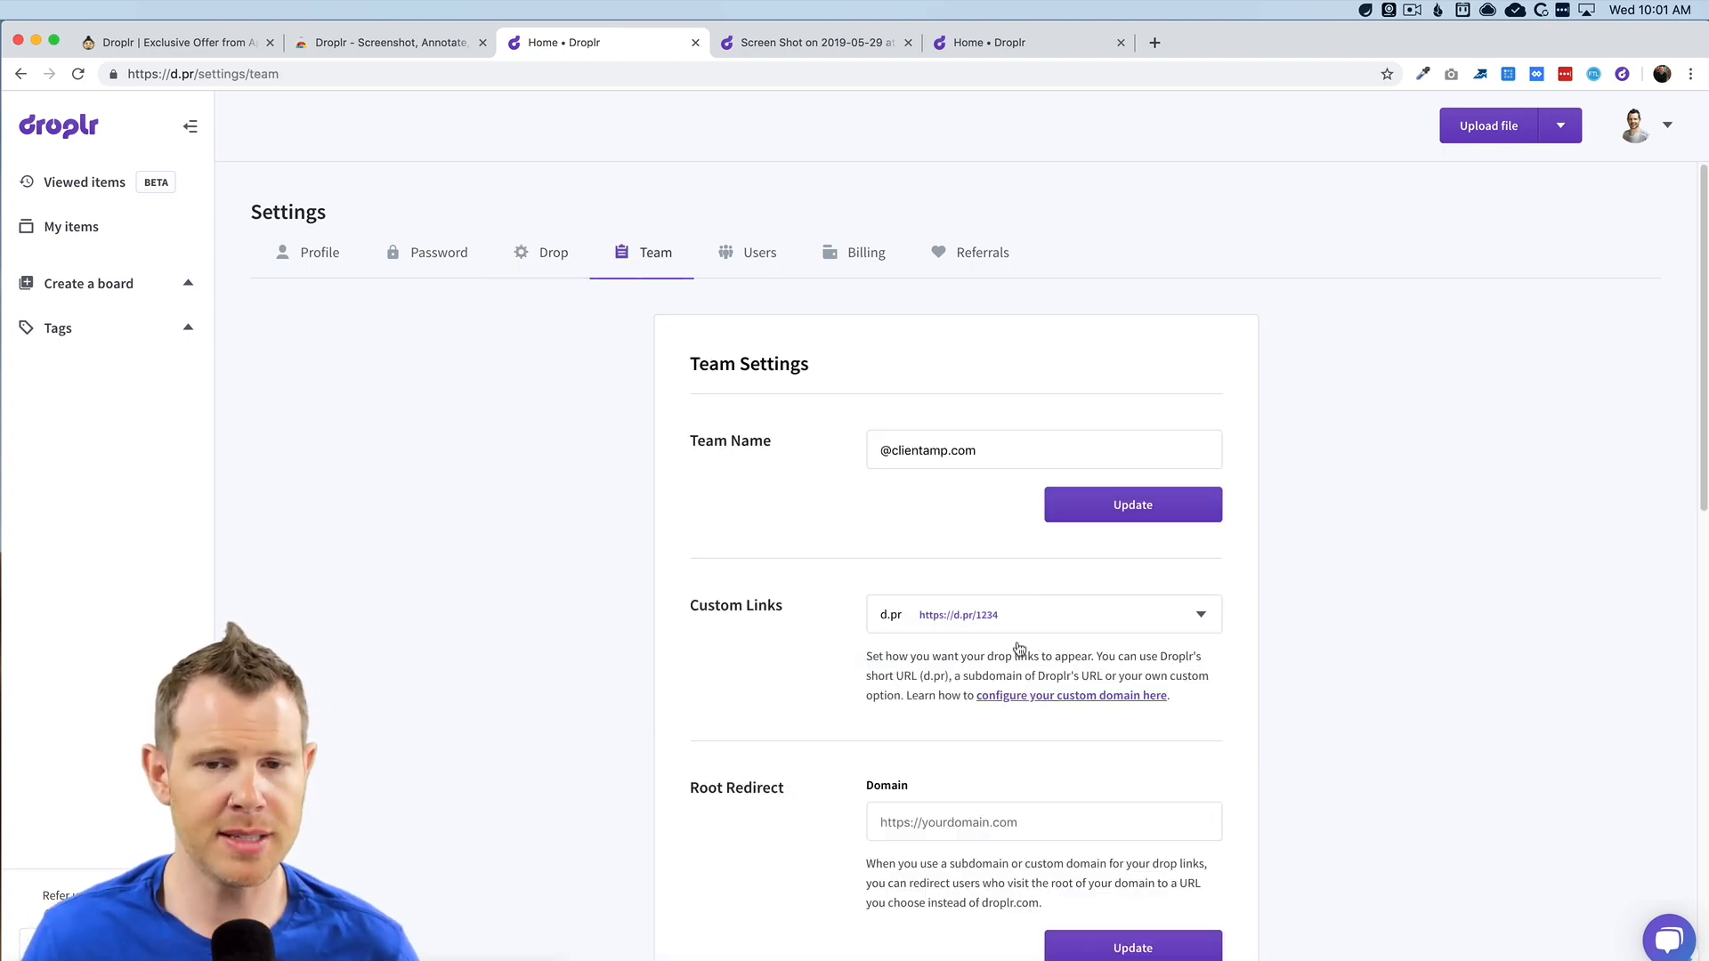
scroll(847, 576, "down", 1)
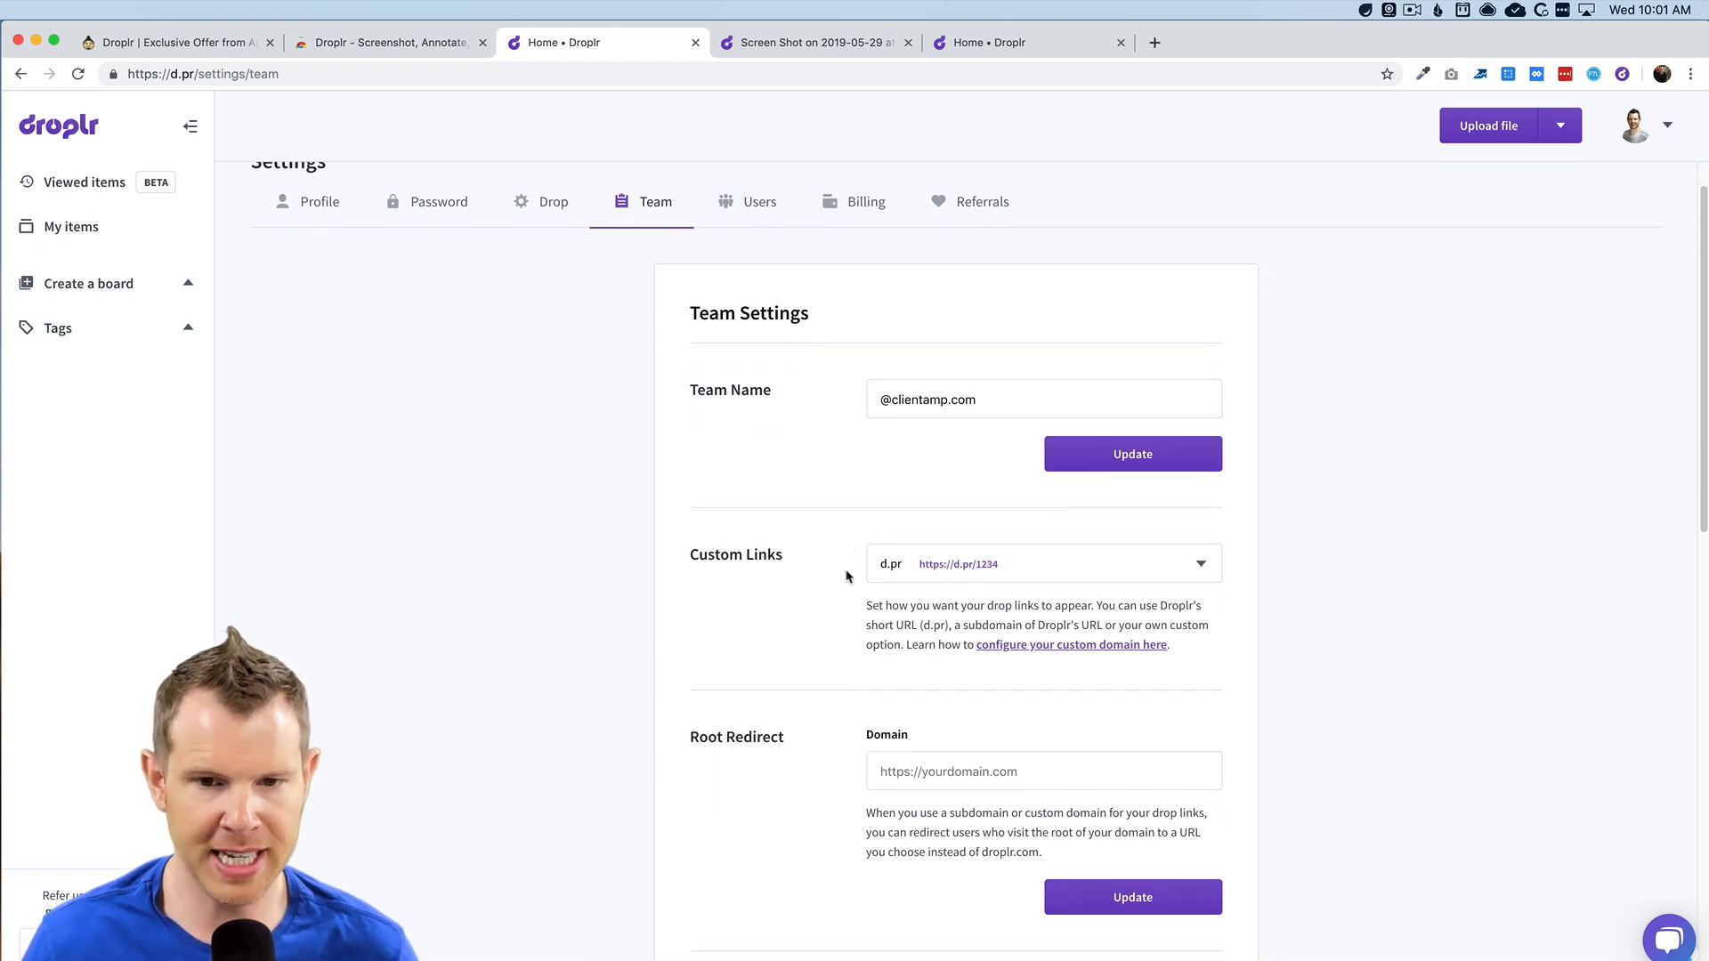
scroll(849, 575, "down", 5)
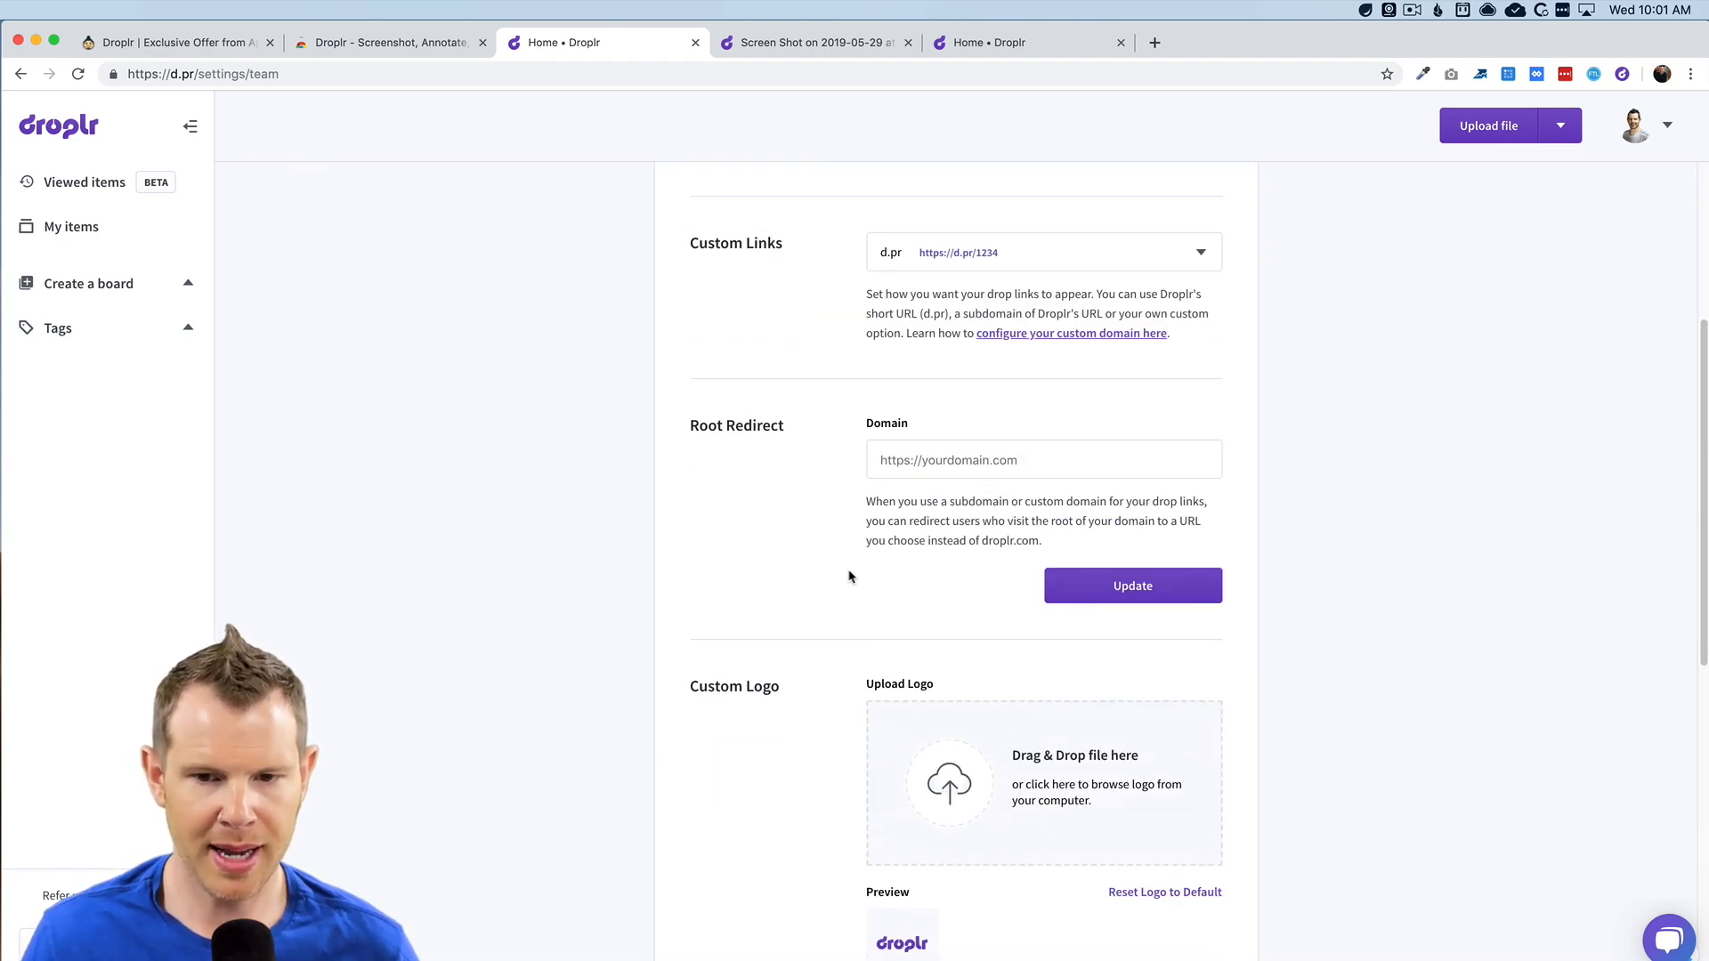
scroll(849, 576, "down", 5)
scroll(967, 585, "up", 2)
scroll(969, 584, "up", 2)
scroll(1001, 534, "up", 2)
scroll(1028, 395, "up", 2)
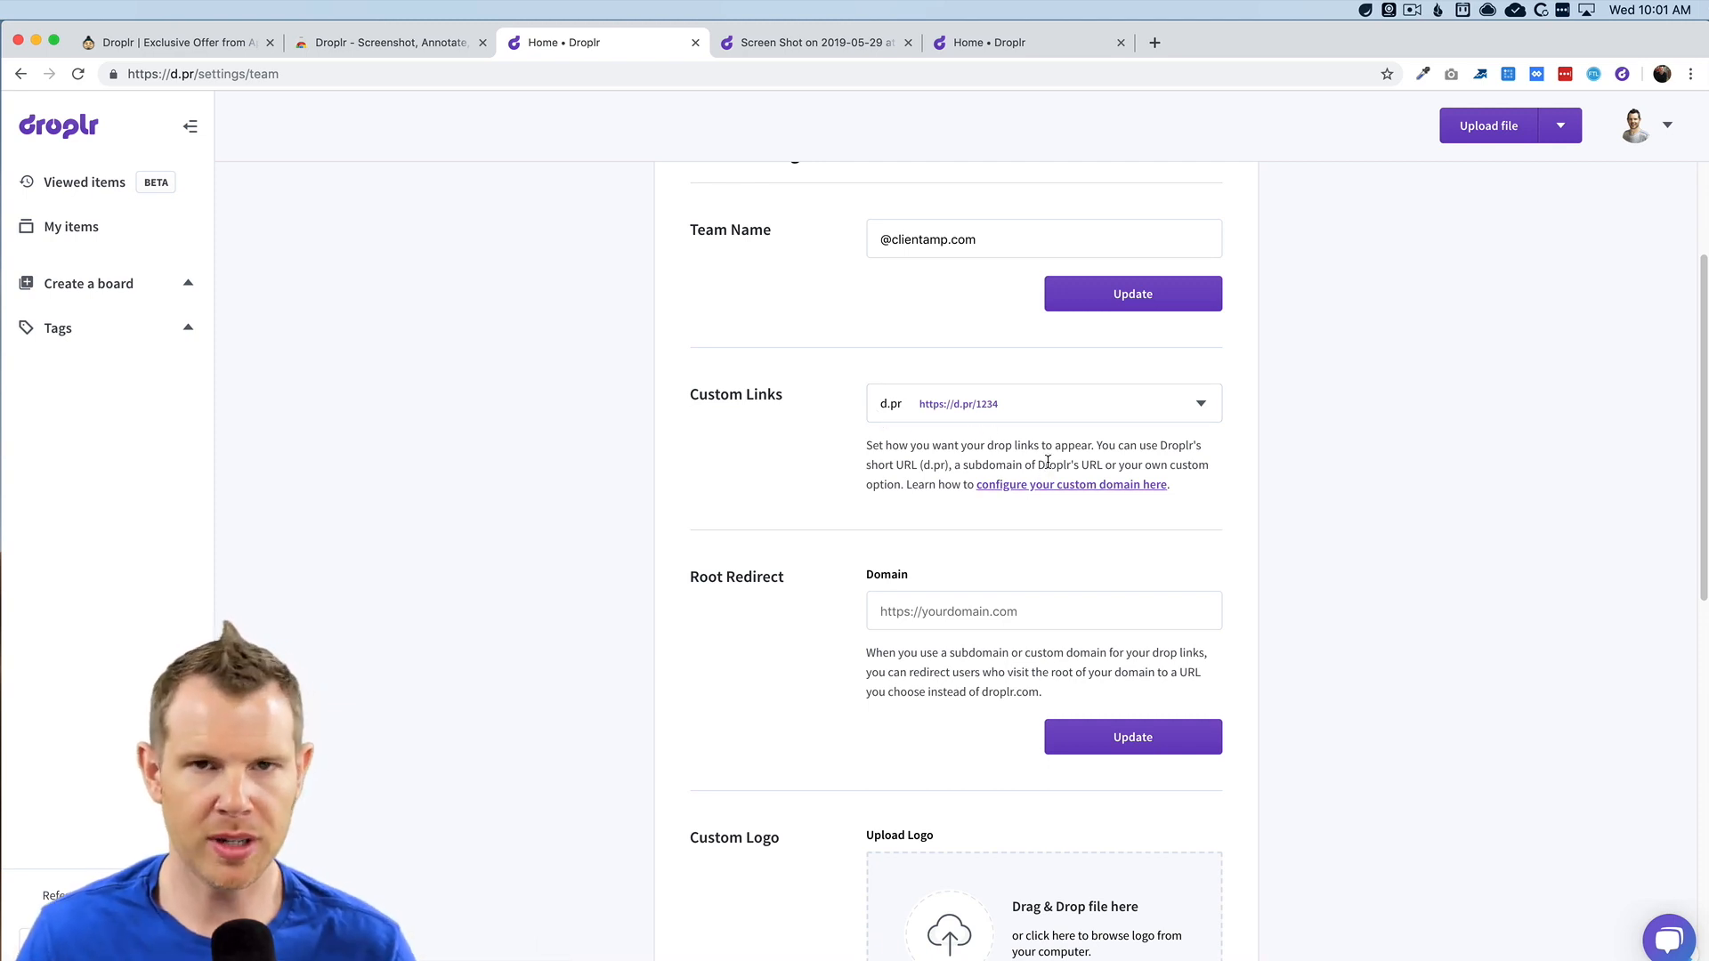
left_click(1076, 407)
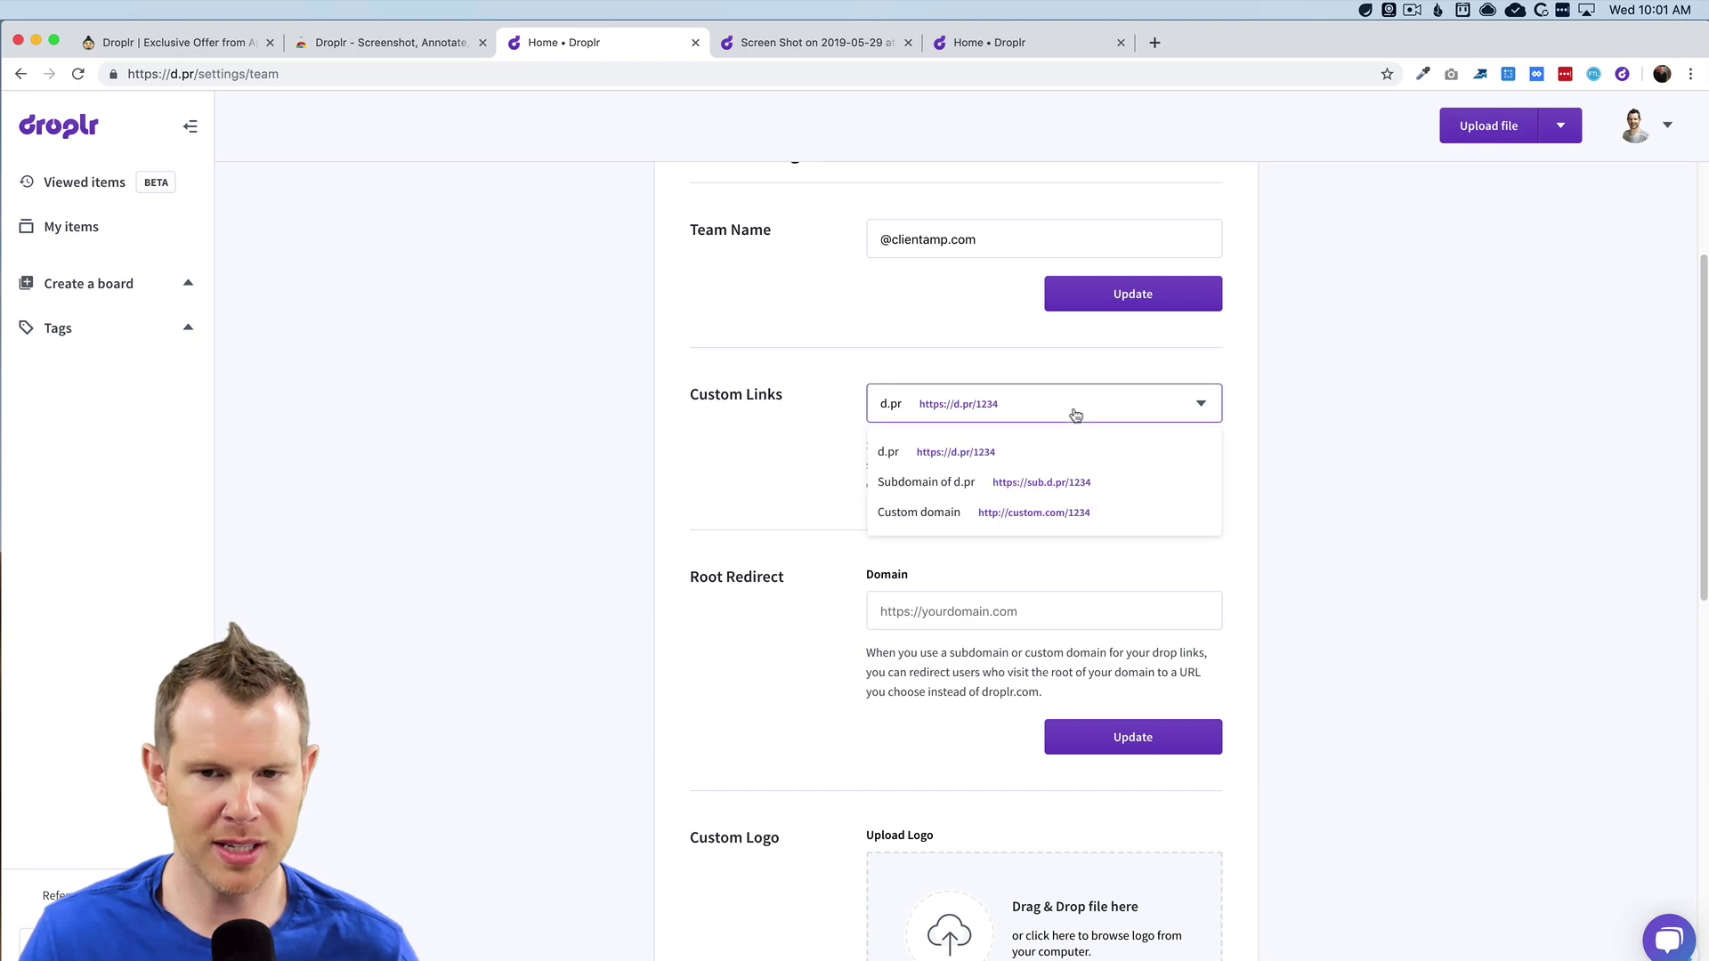
left_click(1303, 437)
left_click(1066, 492)
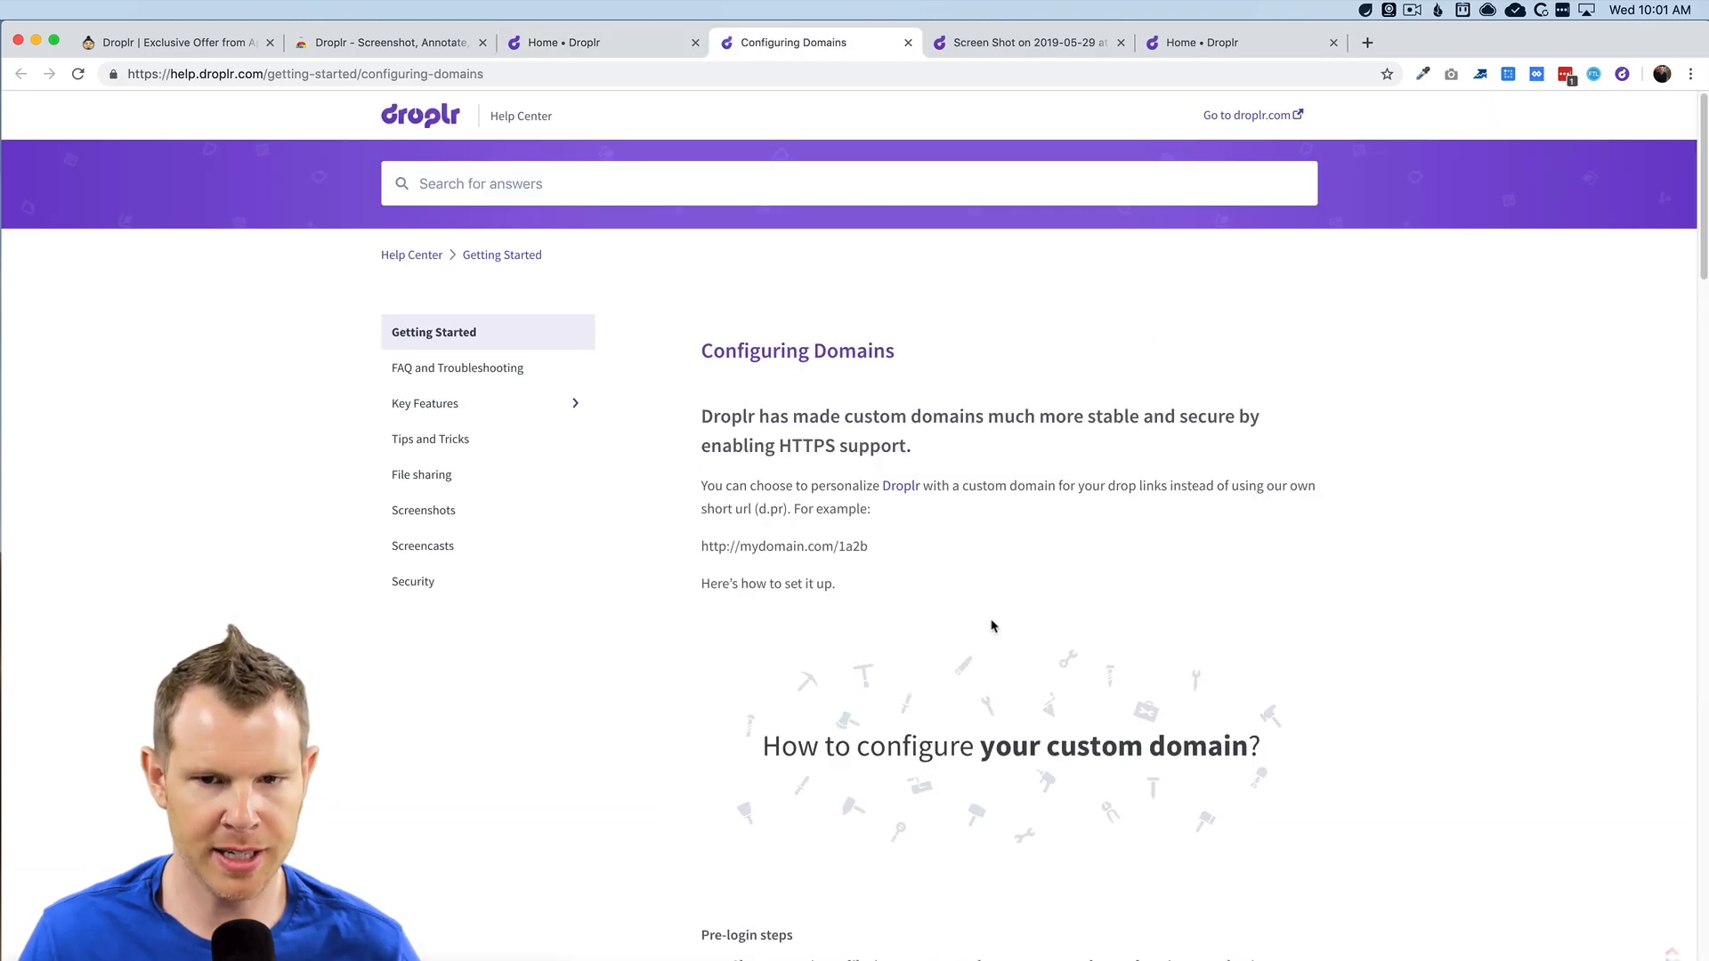
left_click(601, 42)
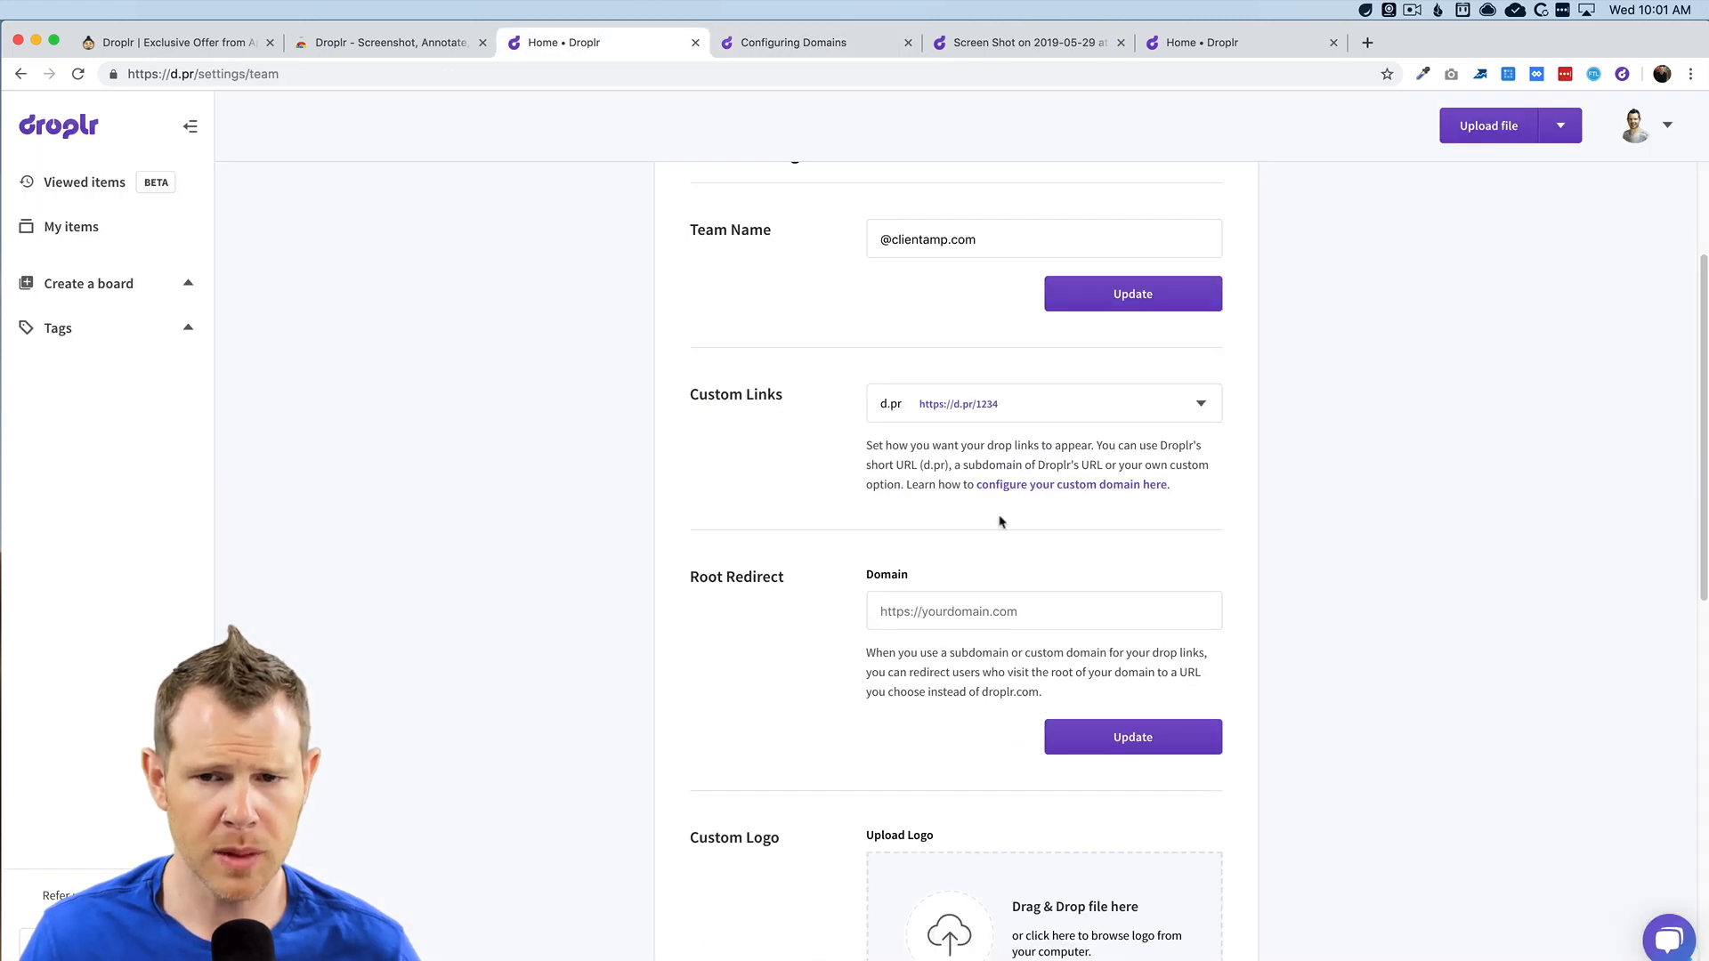
scroll(1004, 512, "down", 5)
scroll(1004, 511, "down", 3)
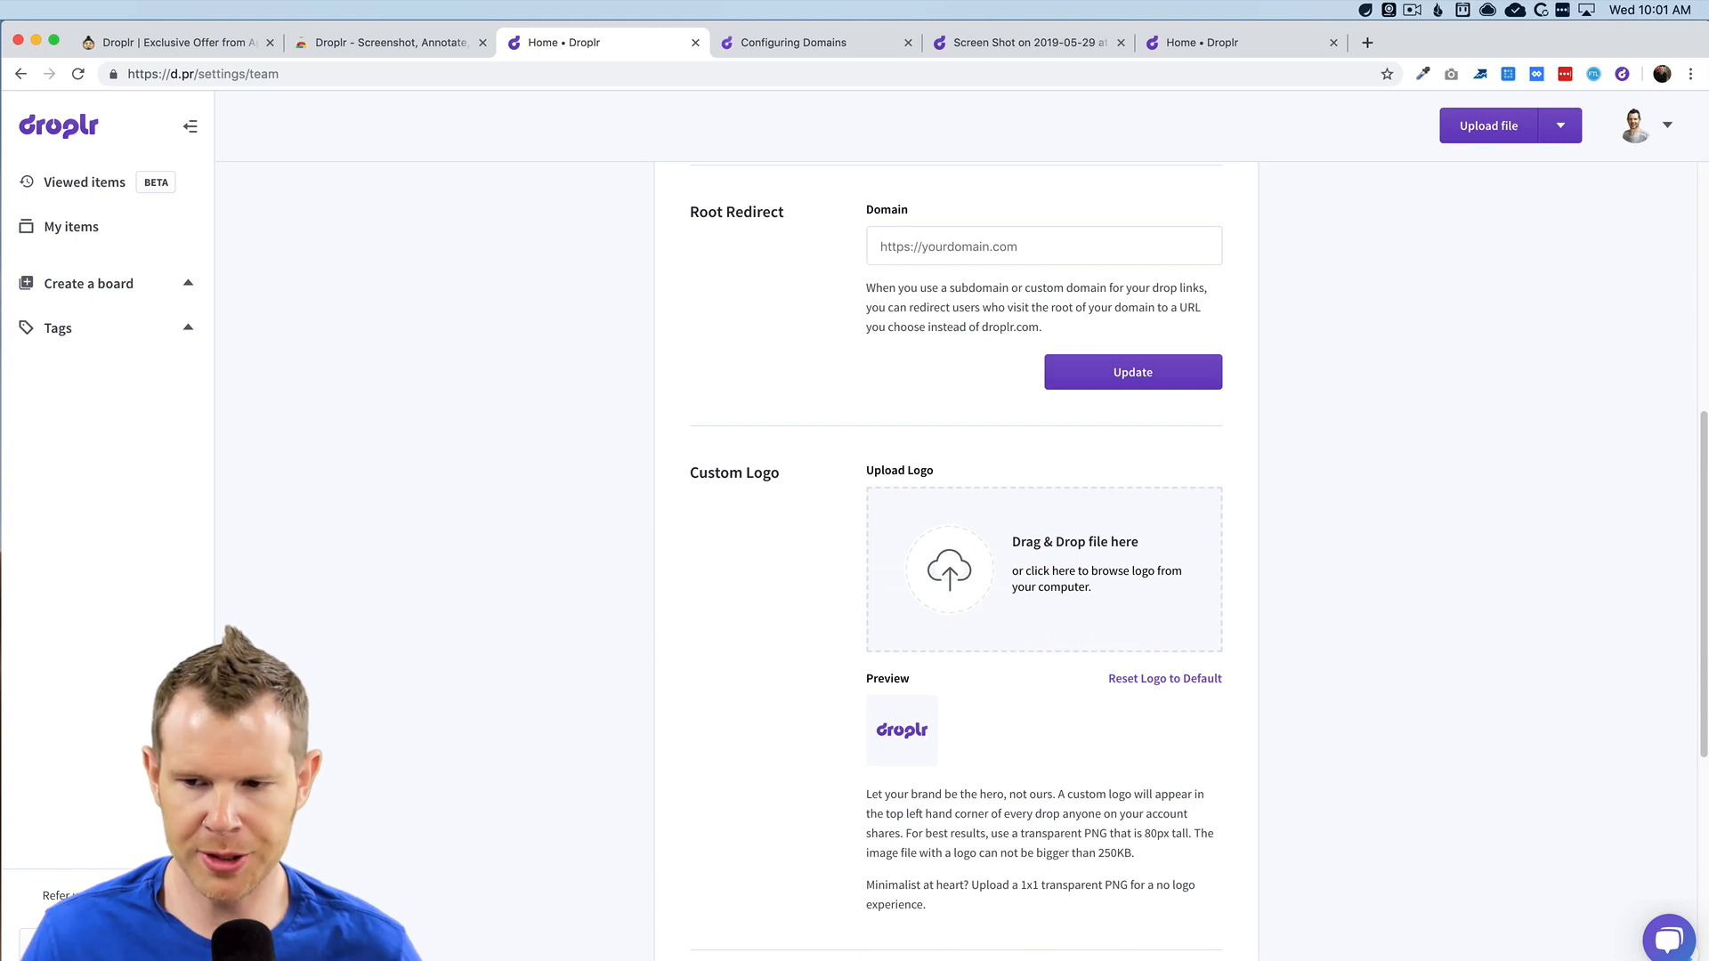
Step: Drag the CLIENTAMP logo PNG from Finder onto the Custom Logo upload zone
key("super+Tab")
left_click_drag(1302, 593, 1285, 600)
left_click_drag(1685, 695, 935, 574)
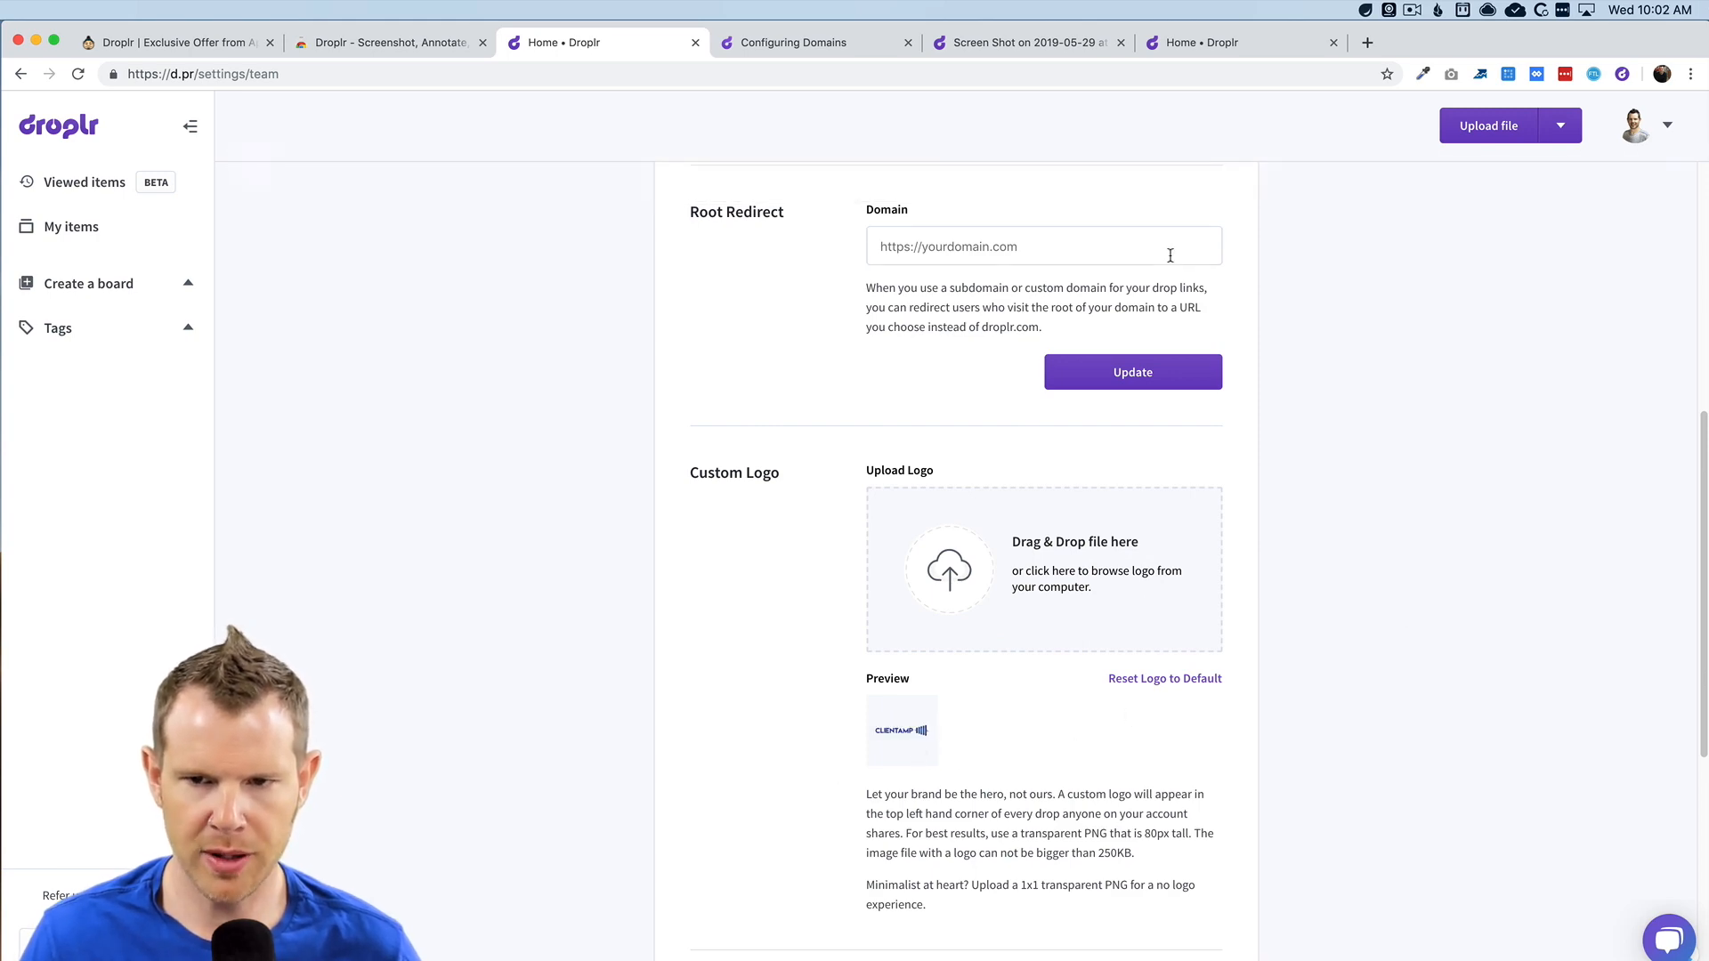
scroll(1436, 609, "down", 5)
Step: Reload the shared Screen Shot drop tab to verify the CLIENTAMP header logo
left_click(794, 42)
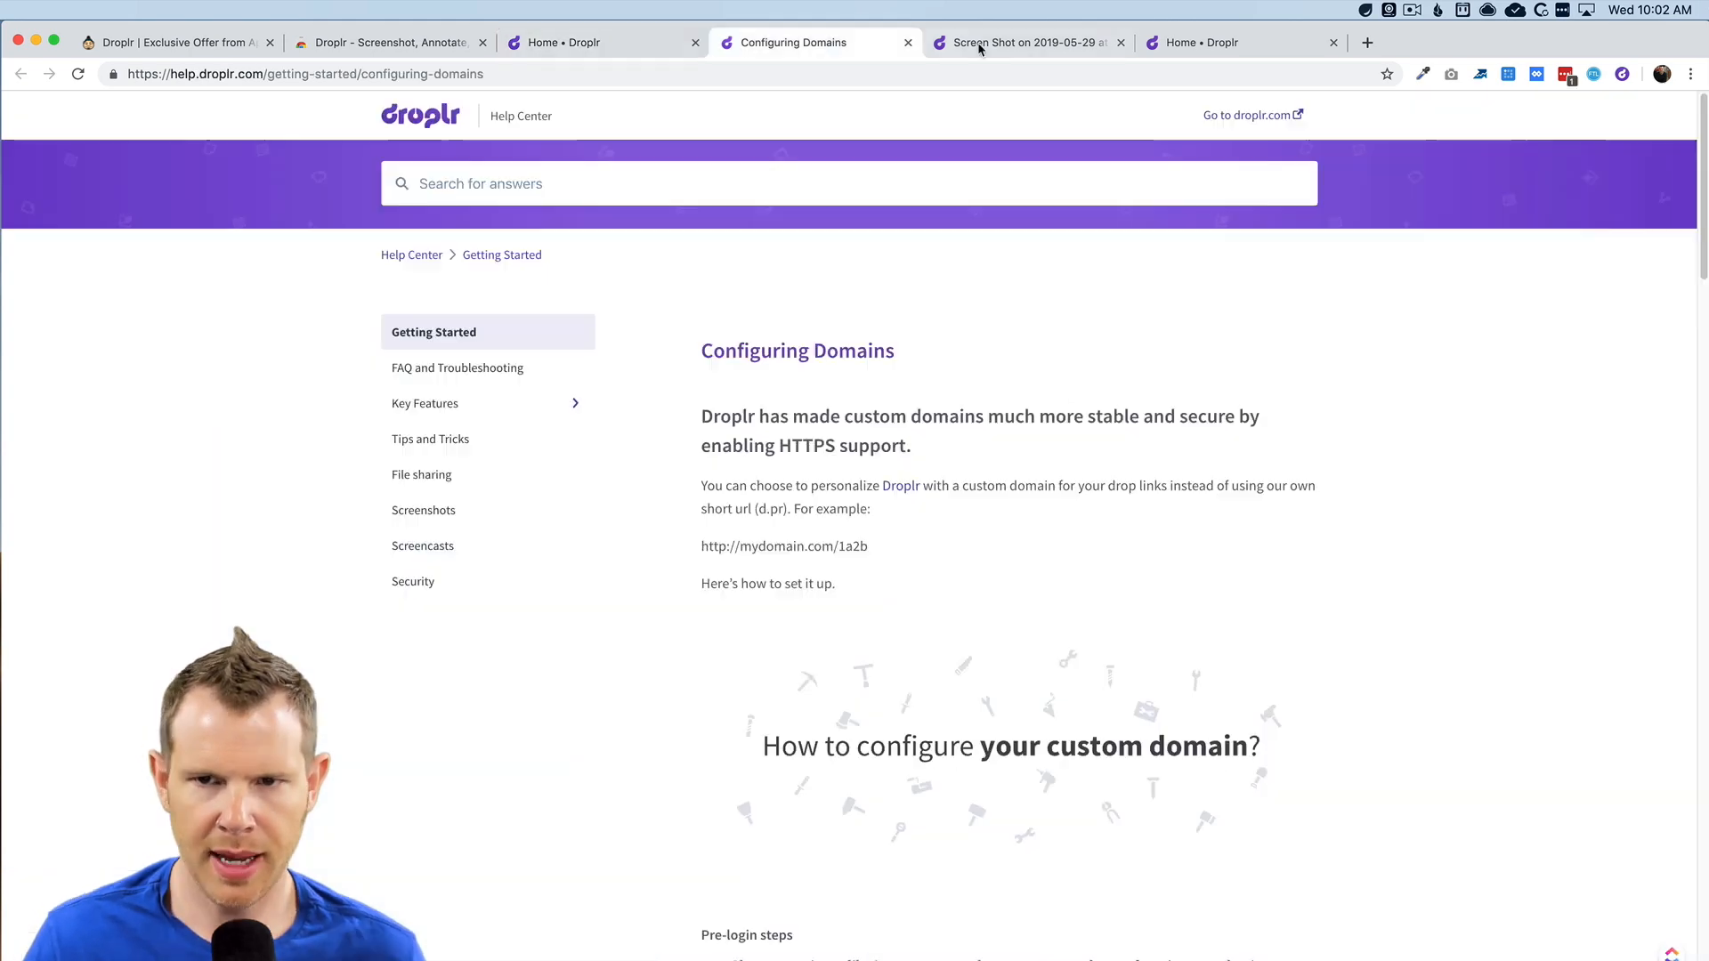
left_click(1024, 41)
key("super+r")
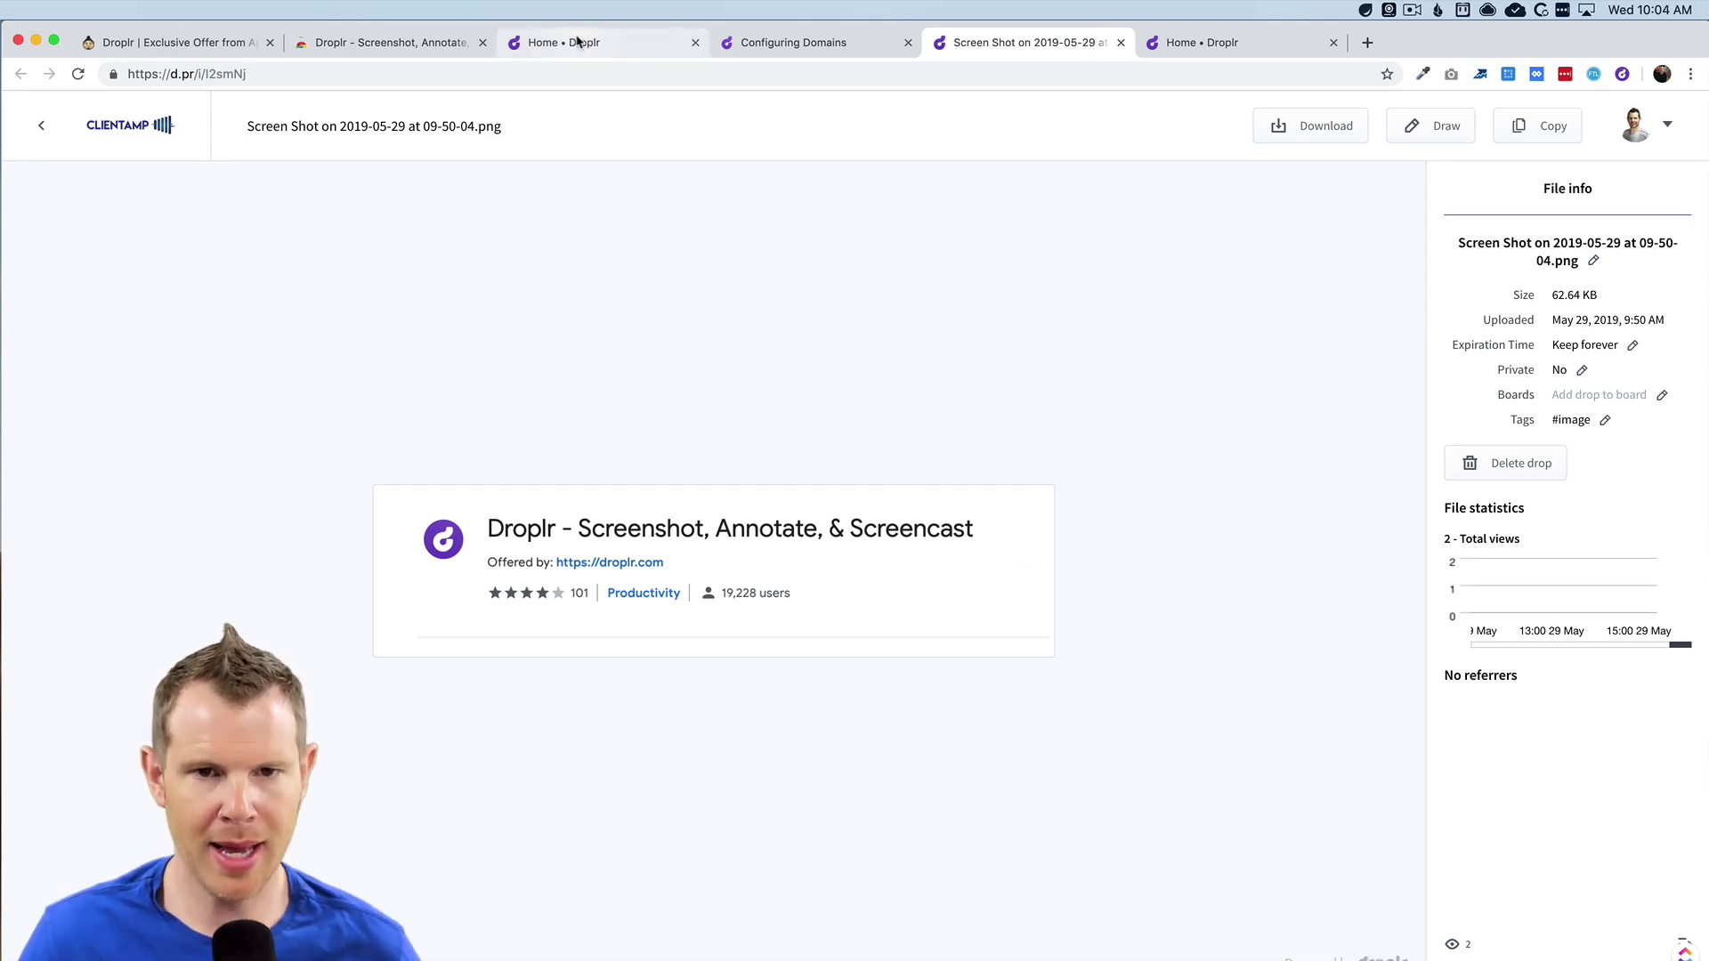
Step: Set Drop Theme to Dark Theme, then back to Light Theme in Team settings
left_click(581, 41)
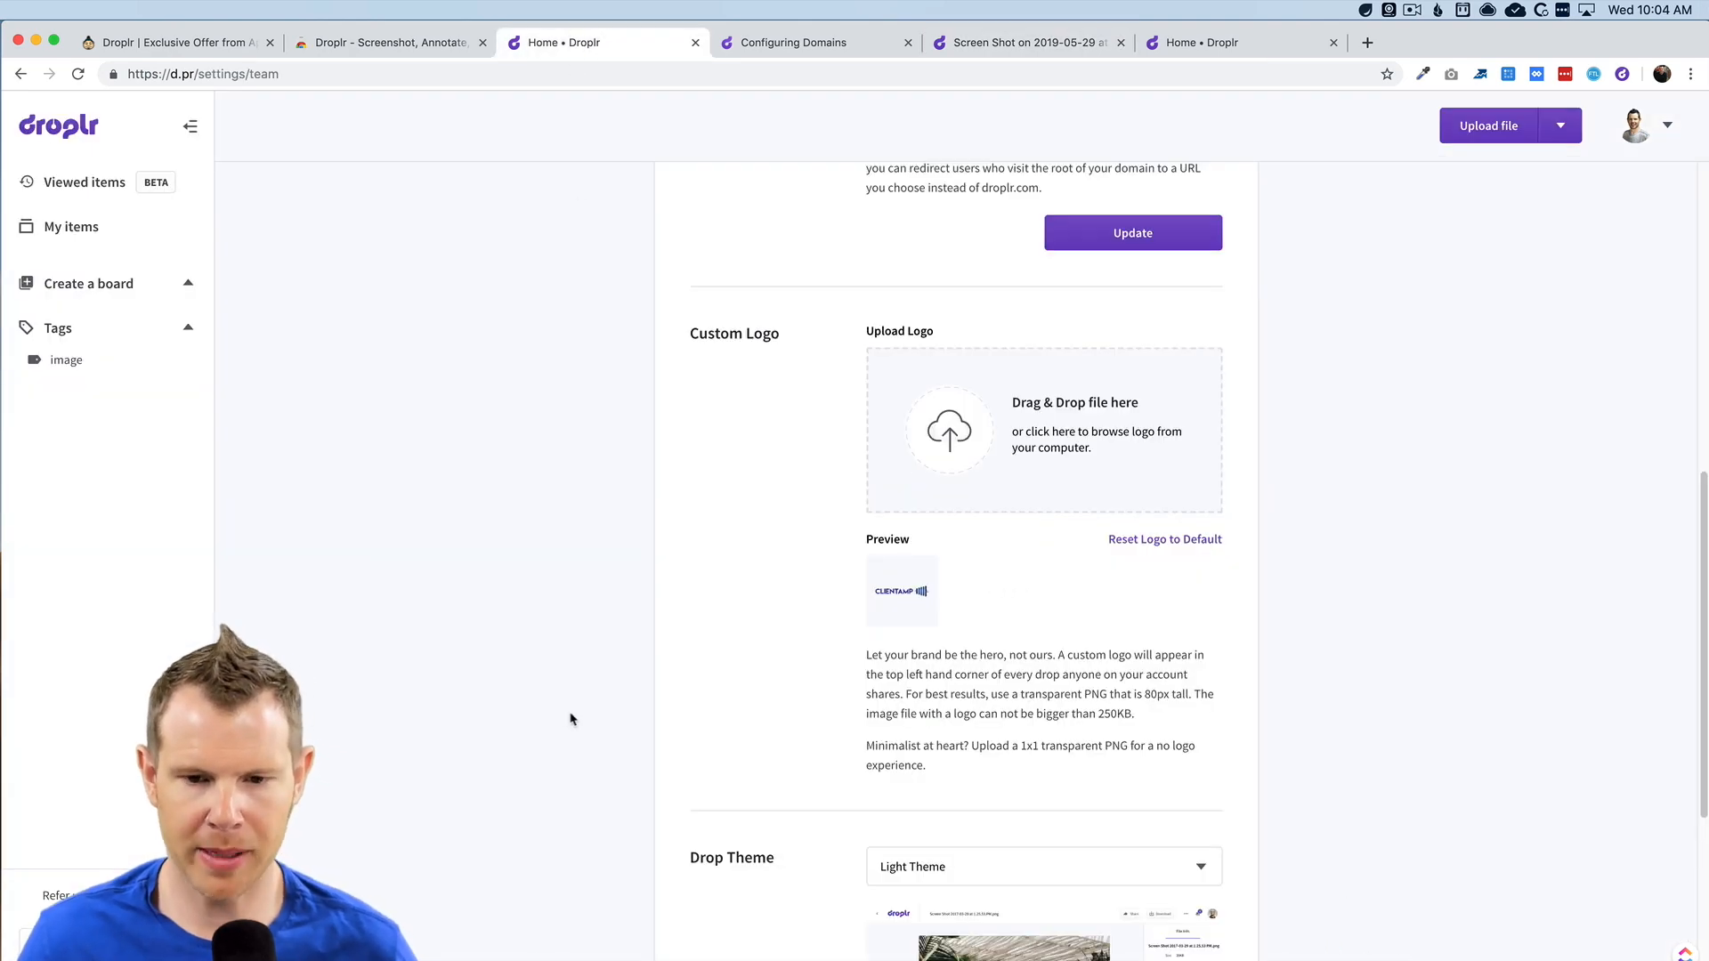
scroll(575, 724, "down", 2)
scroll(574, 725, "down", 3)
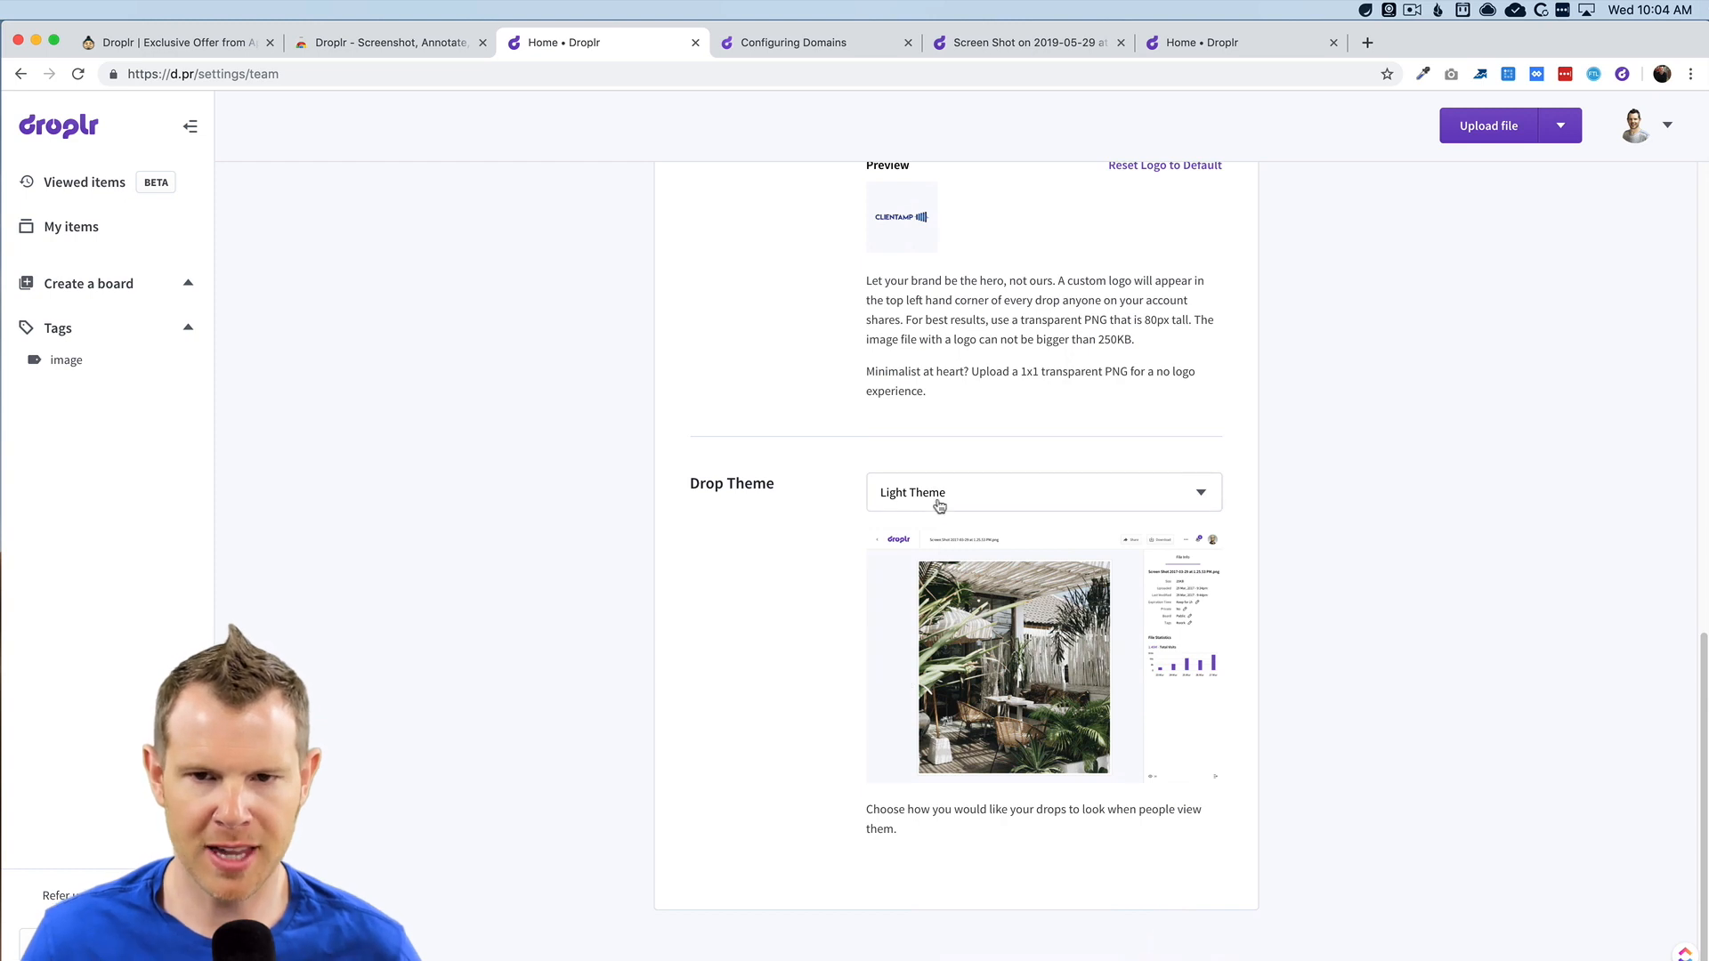
left_click(939, 501)
left_click(917, 567)
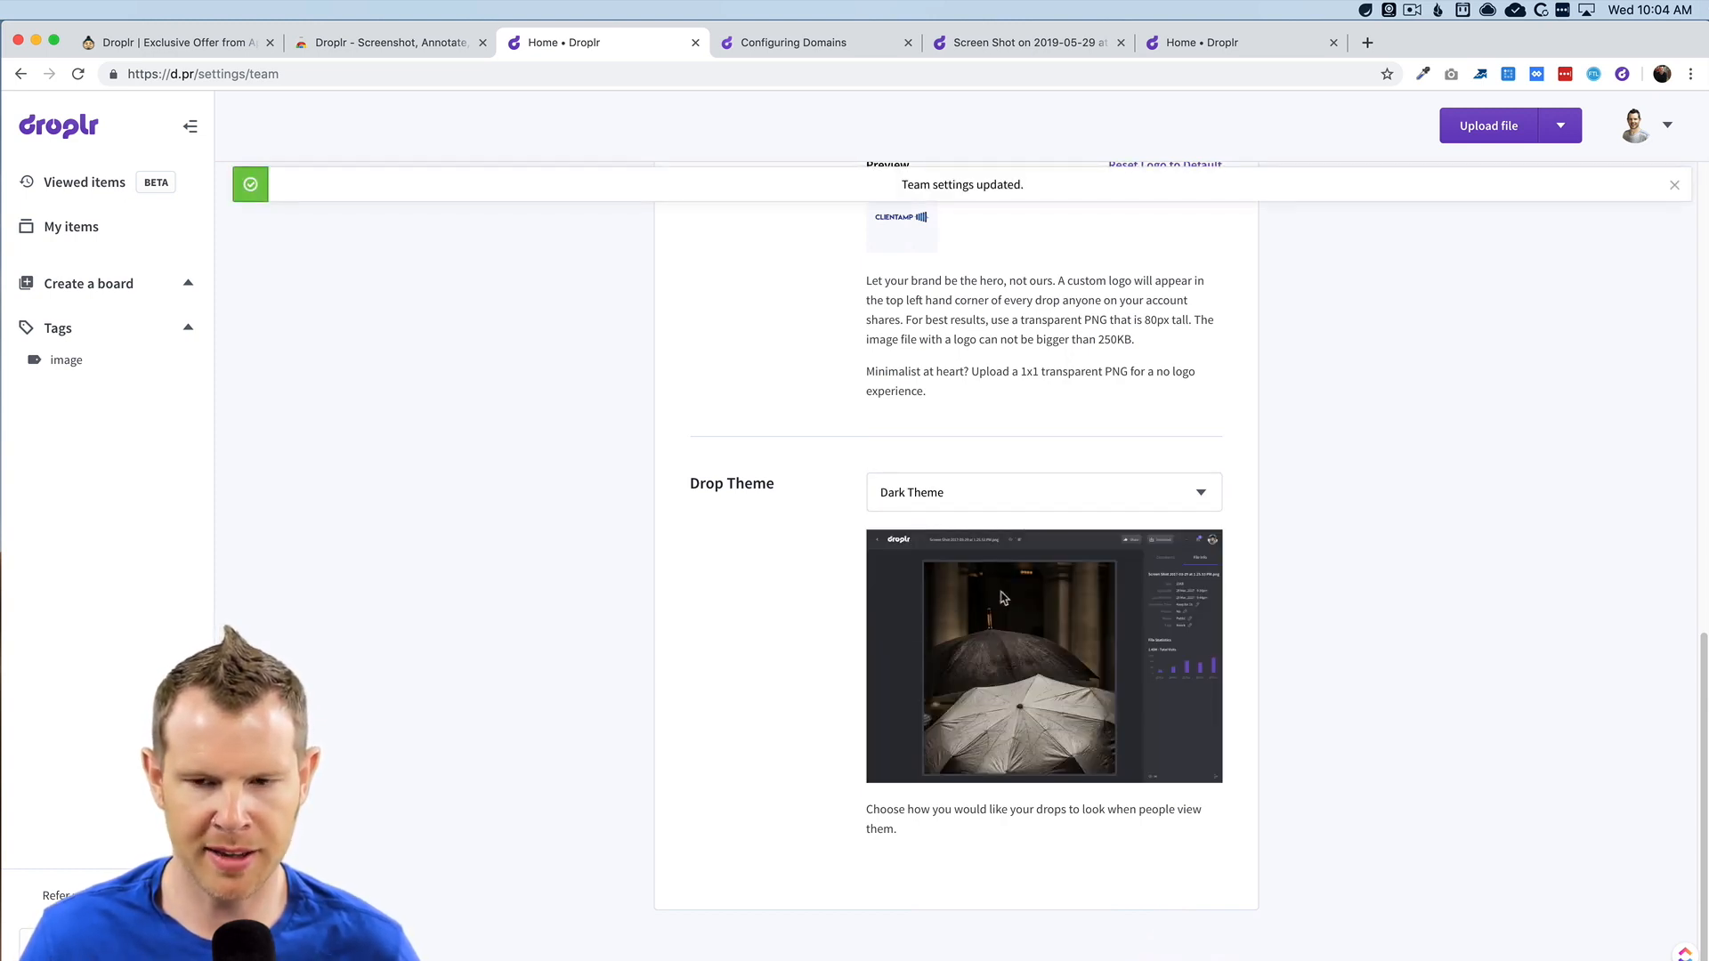
left_click(922, 492)
left_click(916, 541)
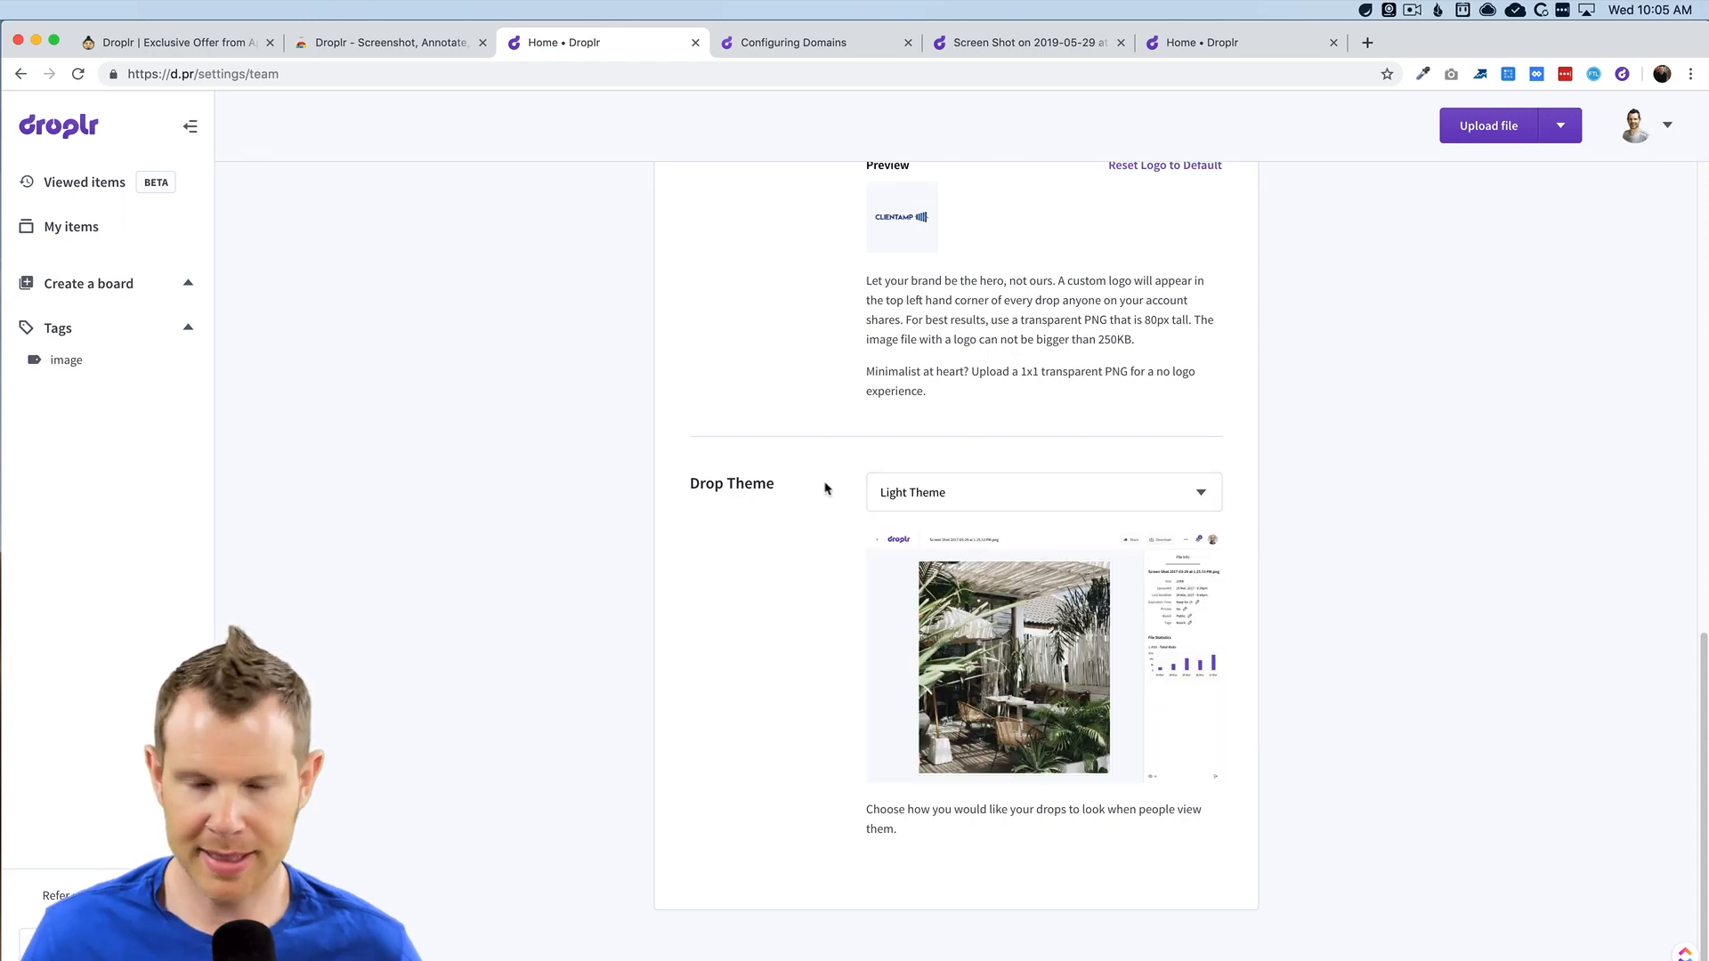
scroll(826, 534, "up", 5)
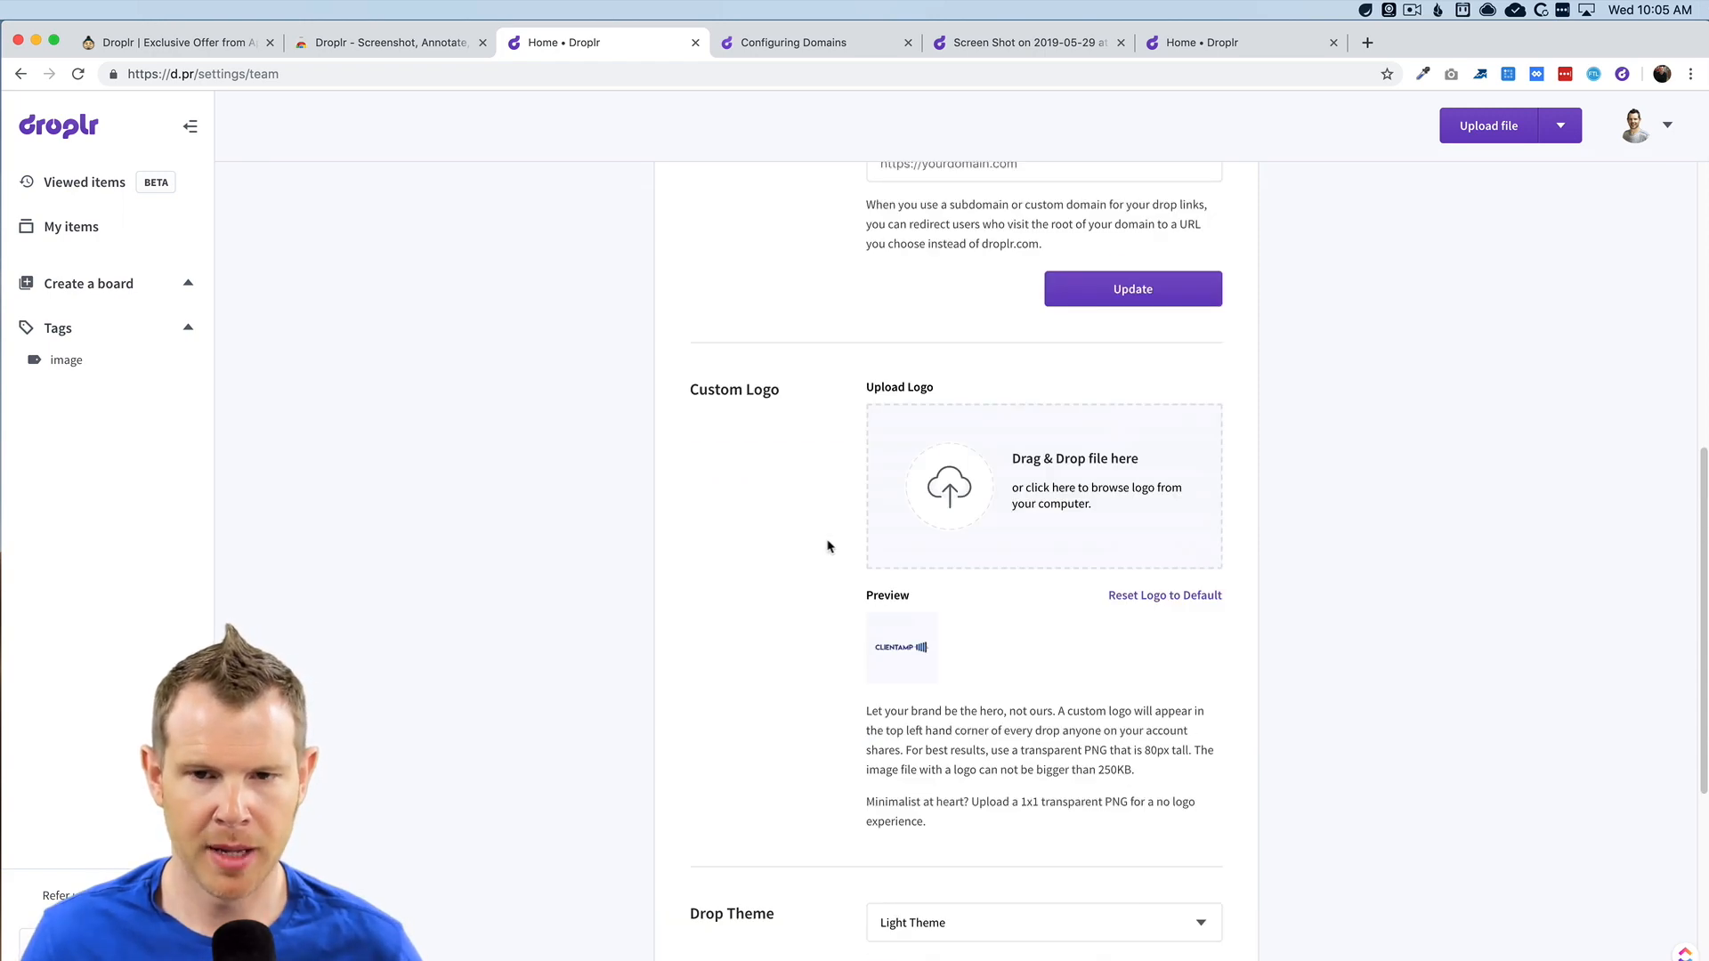
scroll(827, 545, "up", 5)
Step: Browse the Users, Billing and Referrals settings tabs
left_click(740, 253)
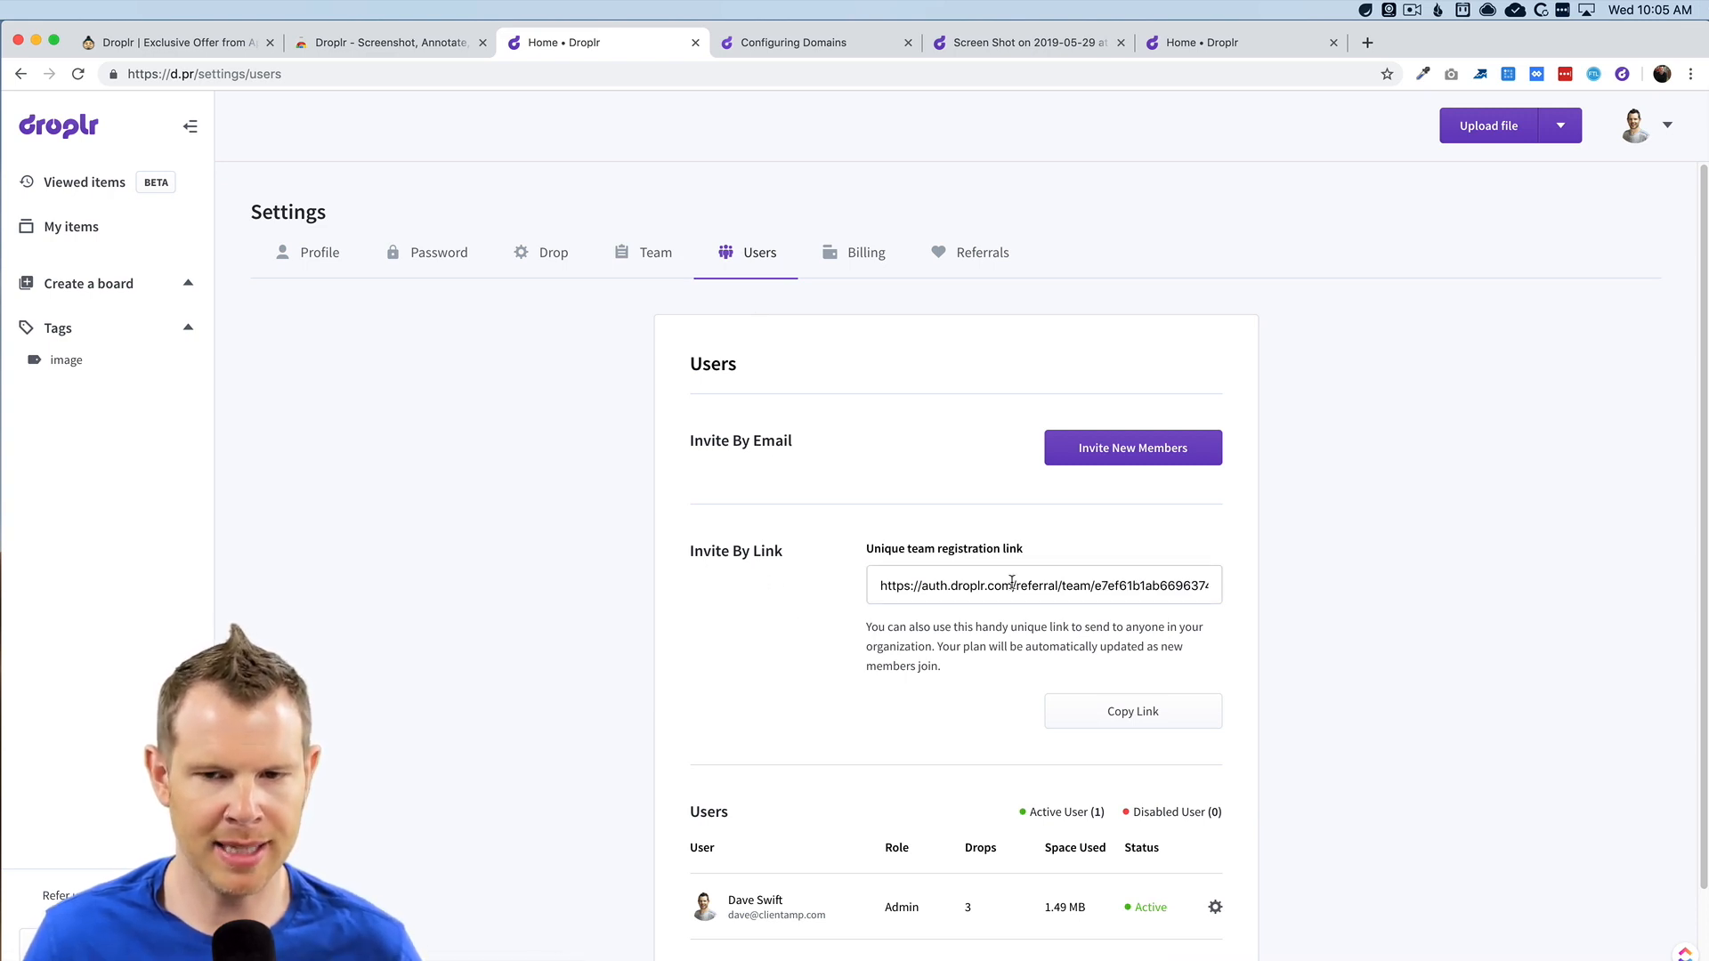
left_click(855, 255)
scroll(693, 649, "down", 3)
scroll(693, 650, "down", 1)
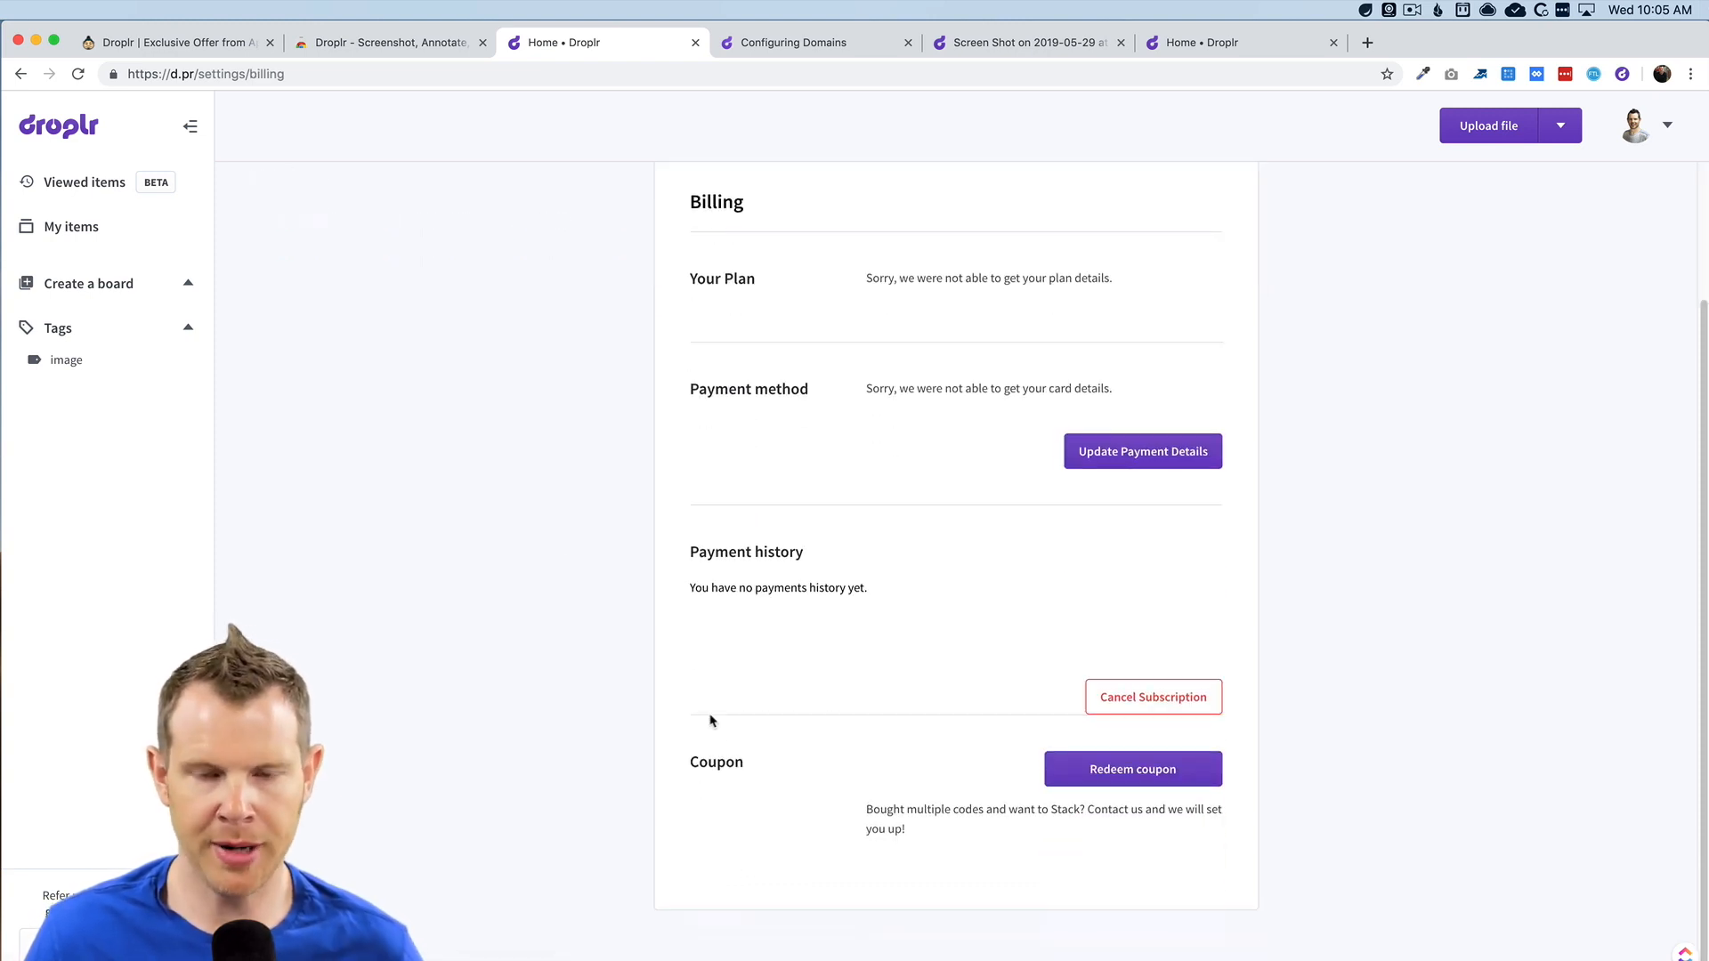
scroll(735, 739, "up", 1)
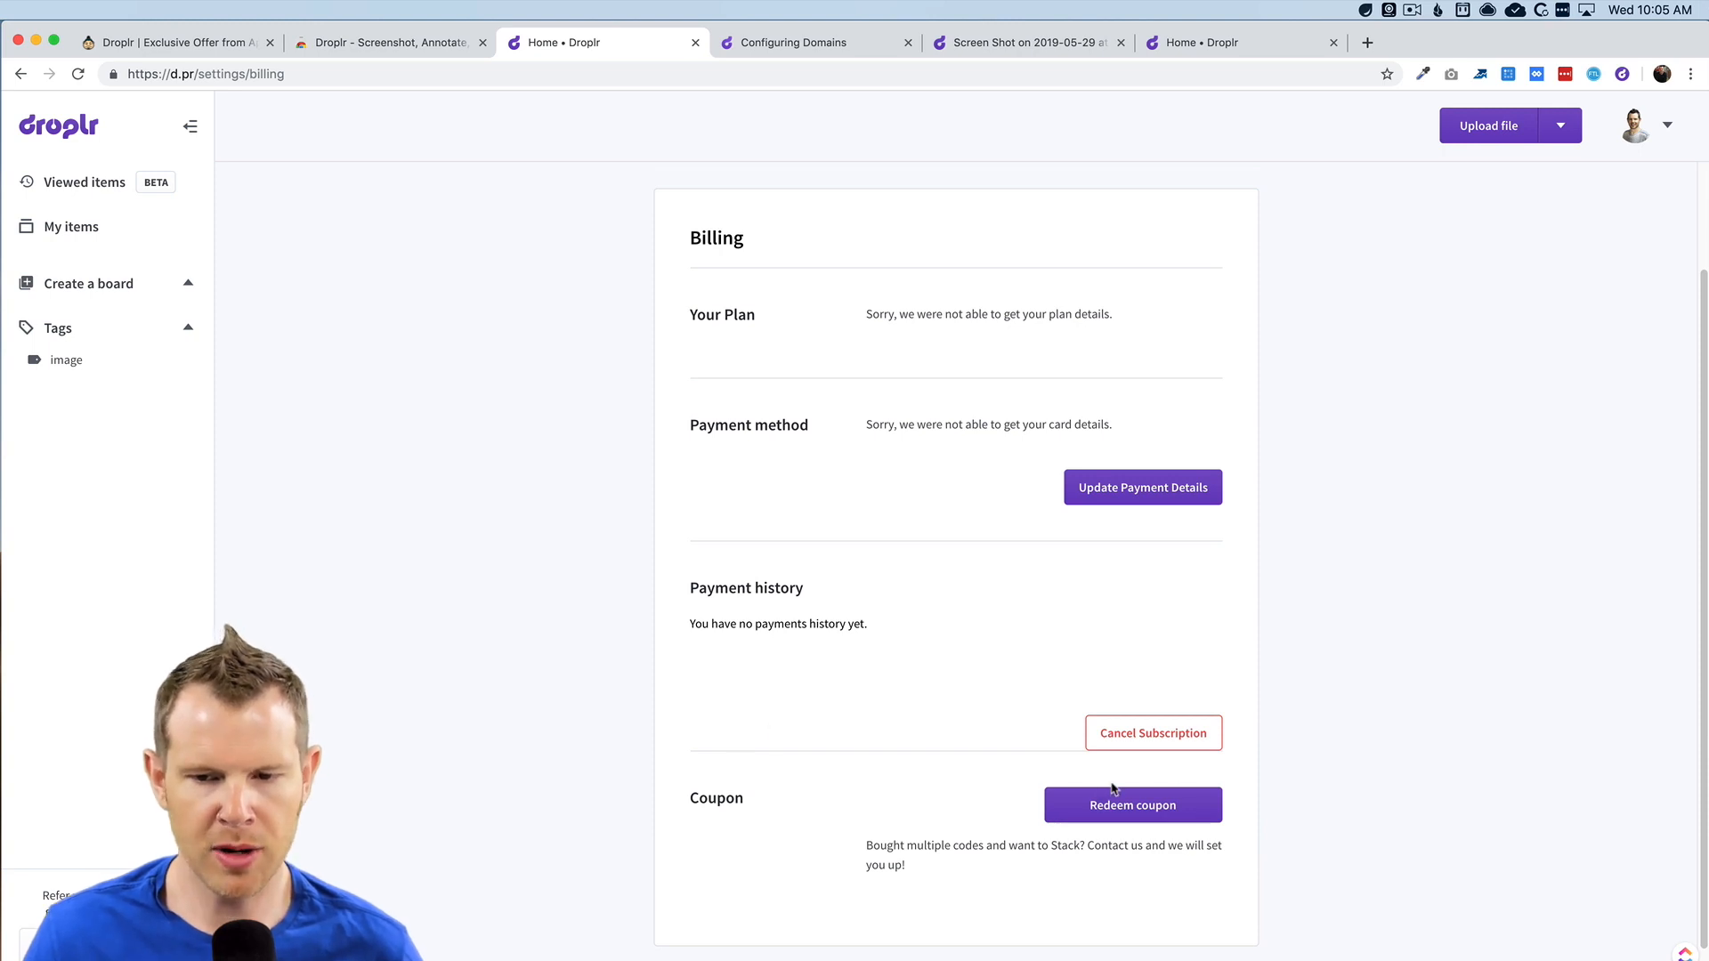
scroll(817, 509, "up", 3)
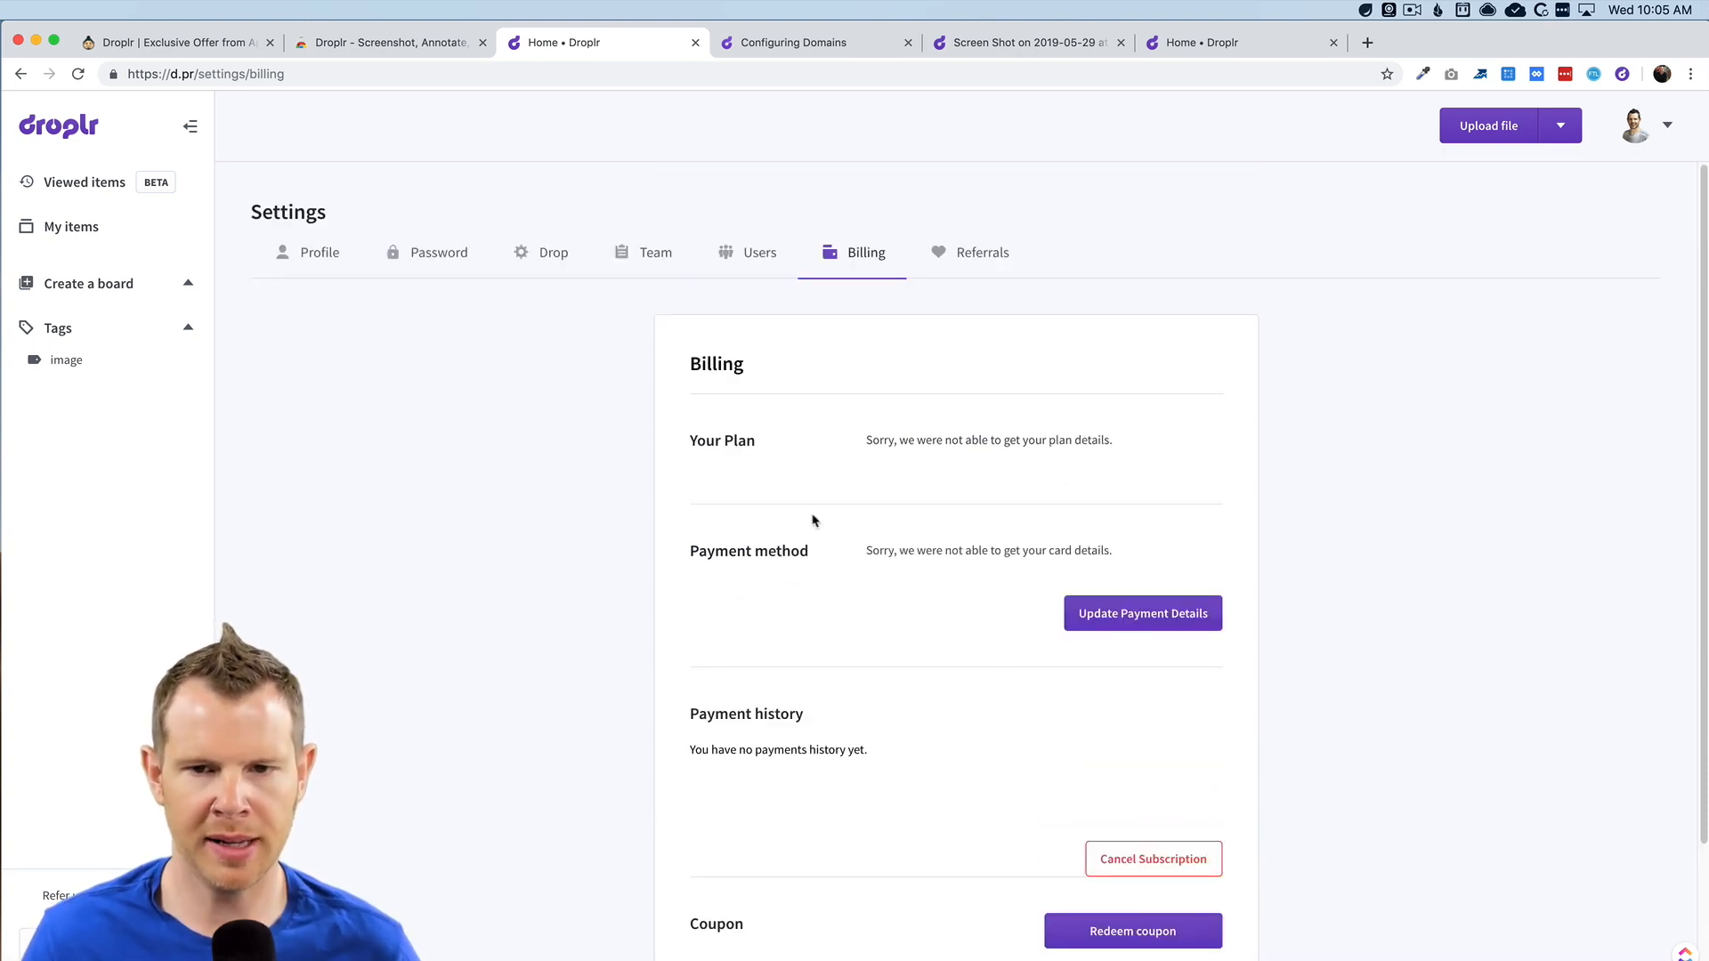
left_click(972, 257)
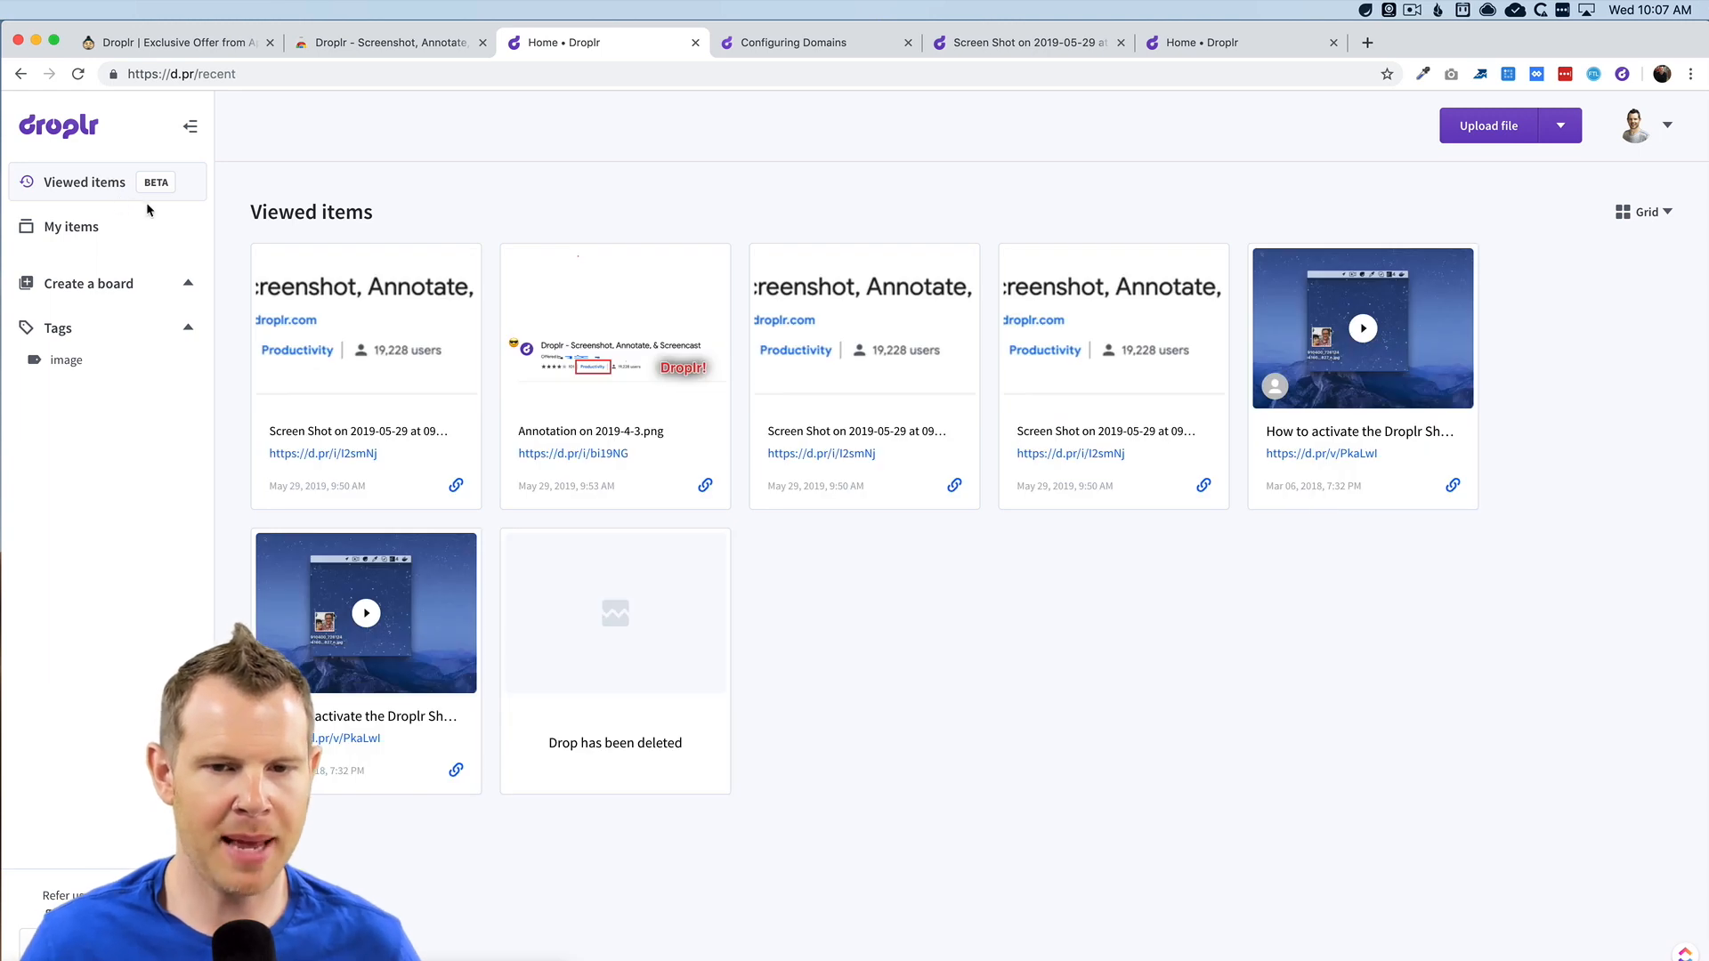
Step: Create a password-protected board named 'Test Board' from My items, checking its Sharing tab first
left_click(81, 230)
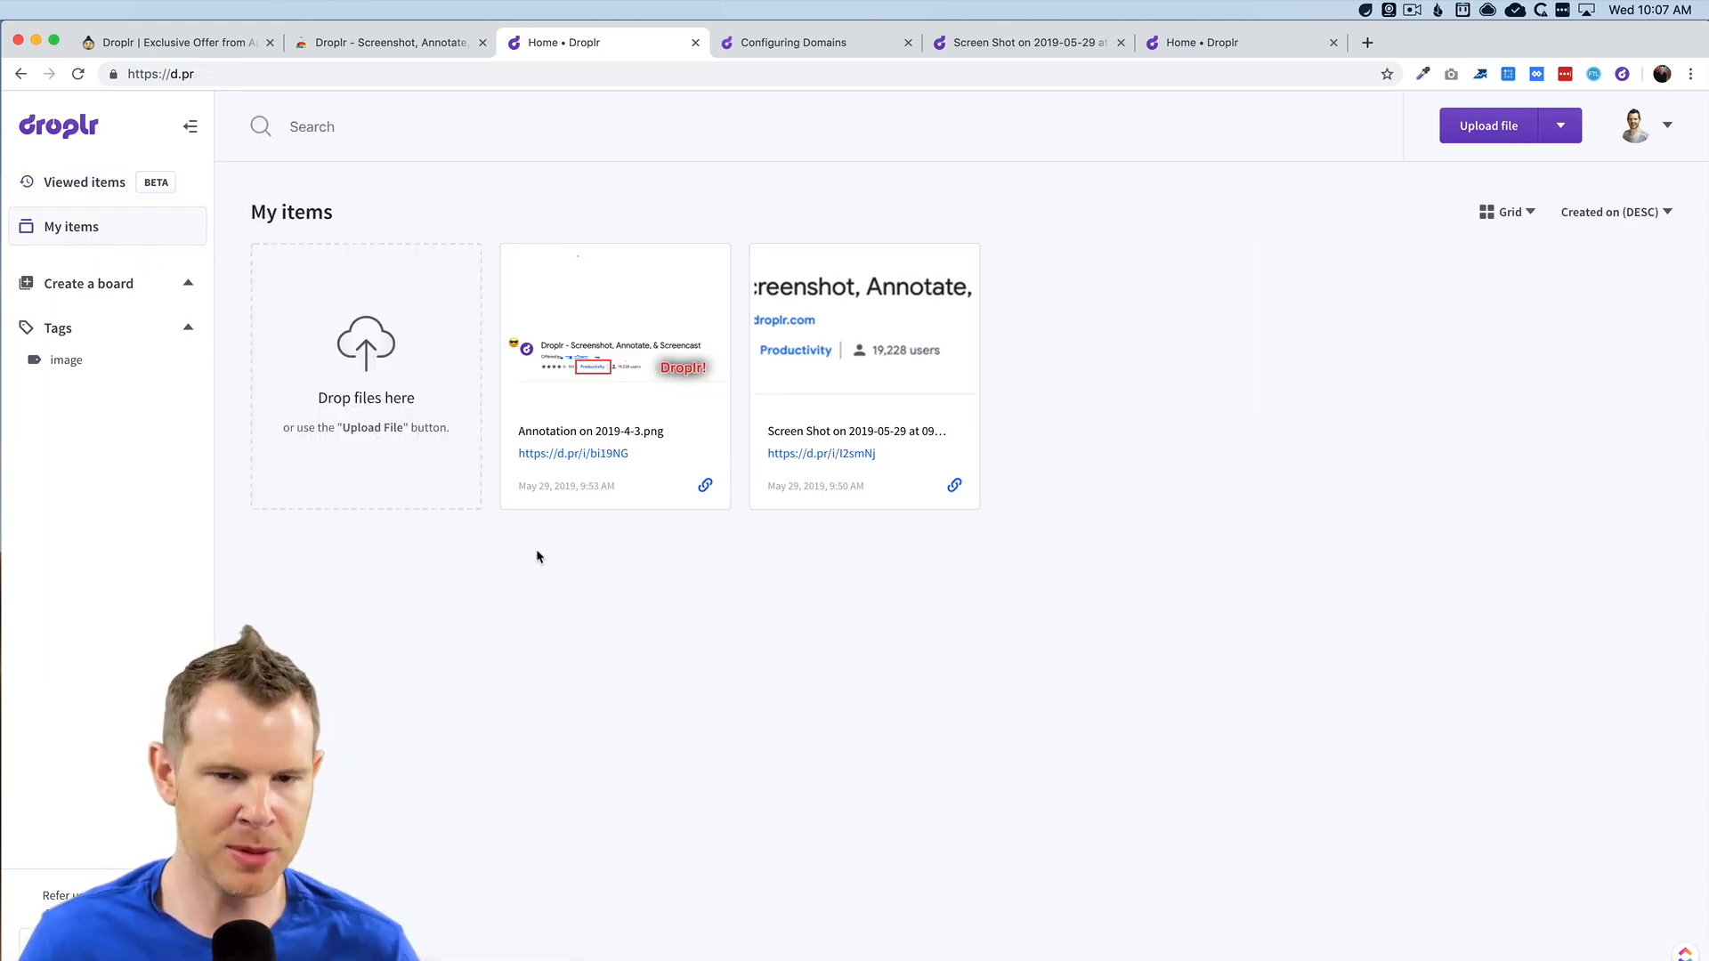
left_click(118, 287)
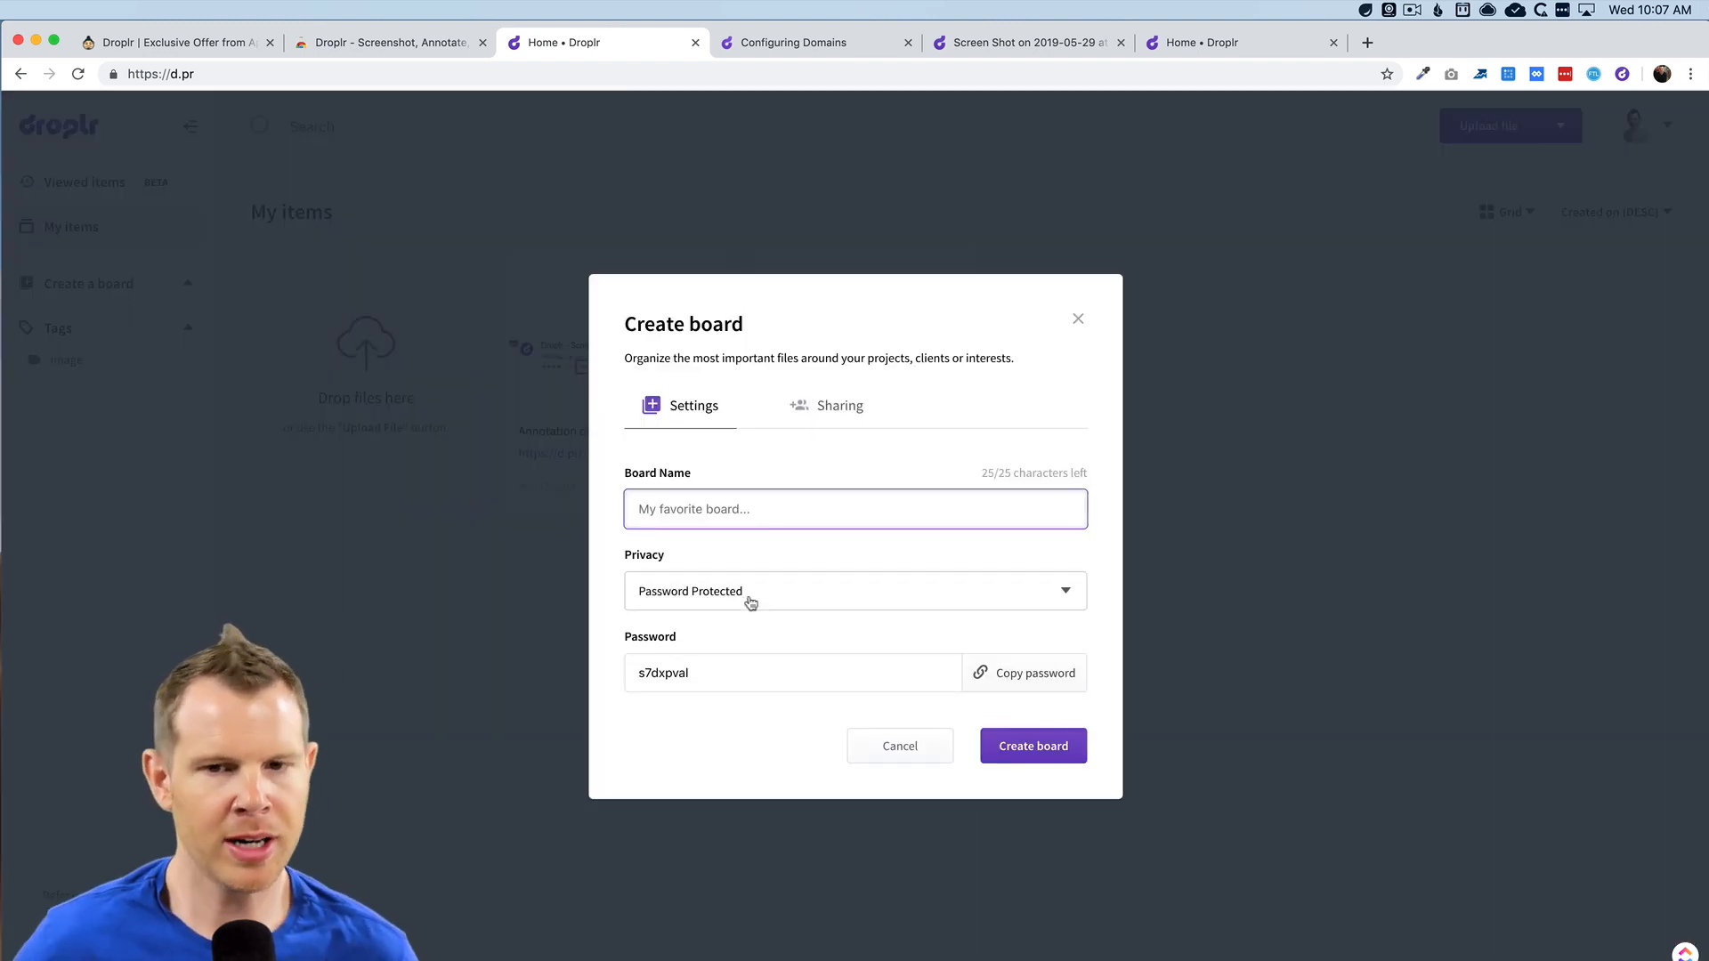
type("Test Board")
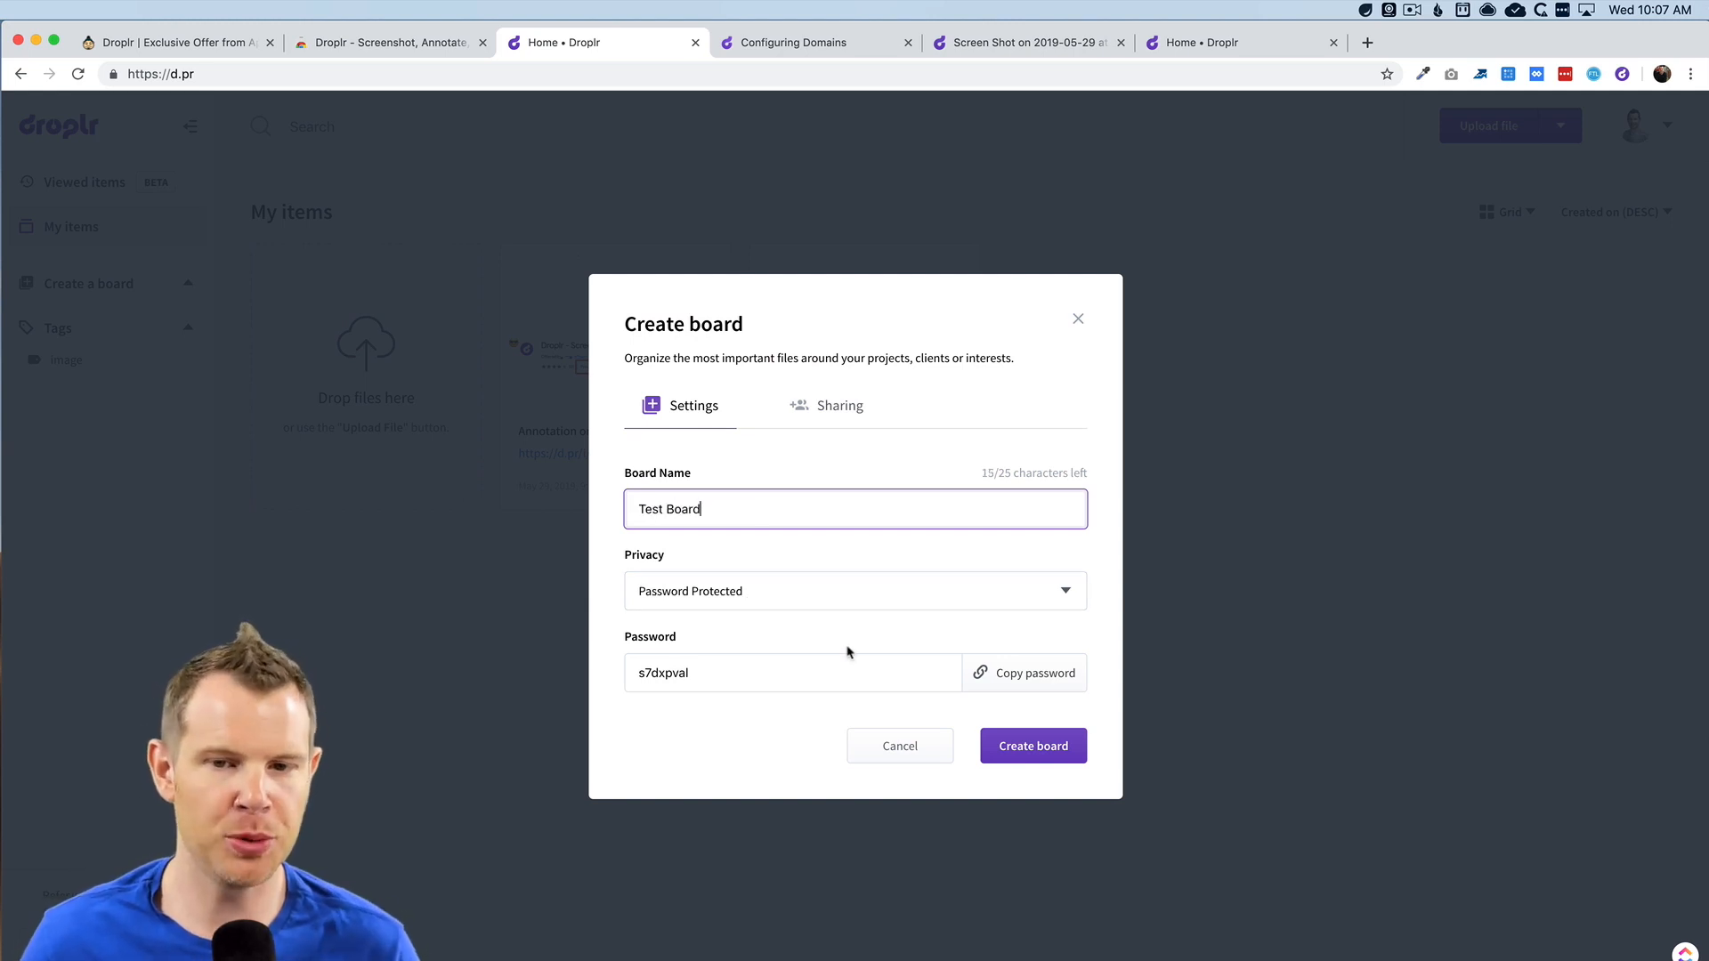
double_click(719, 672)
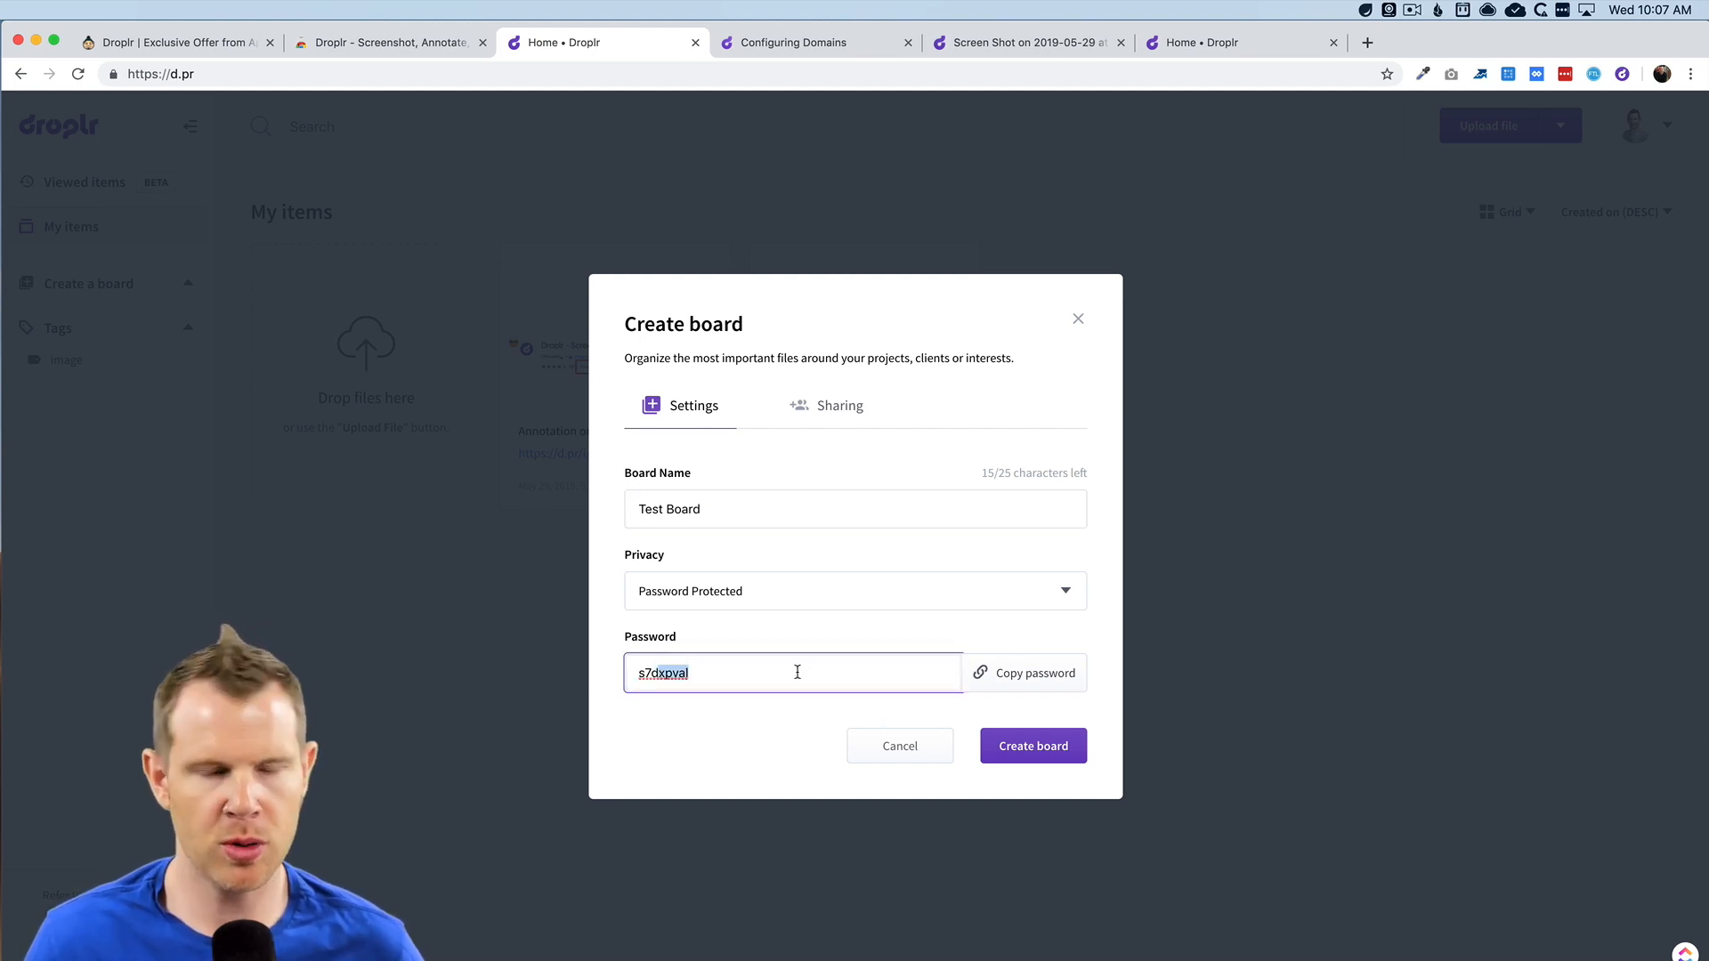
left_click(831, 409)
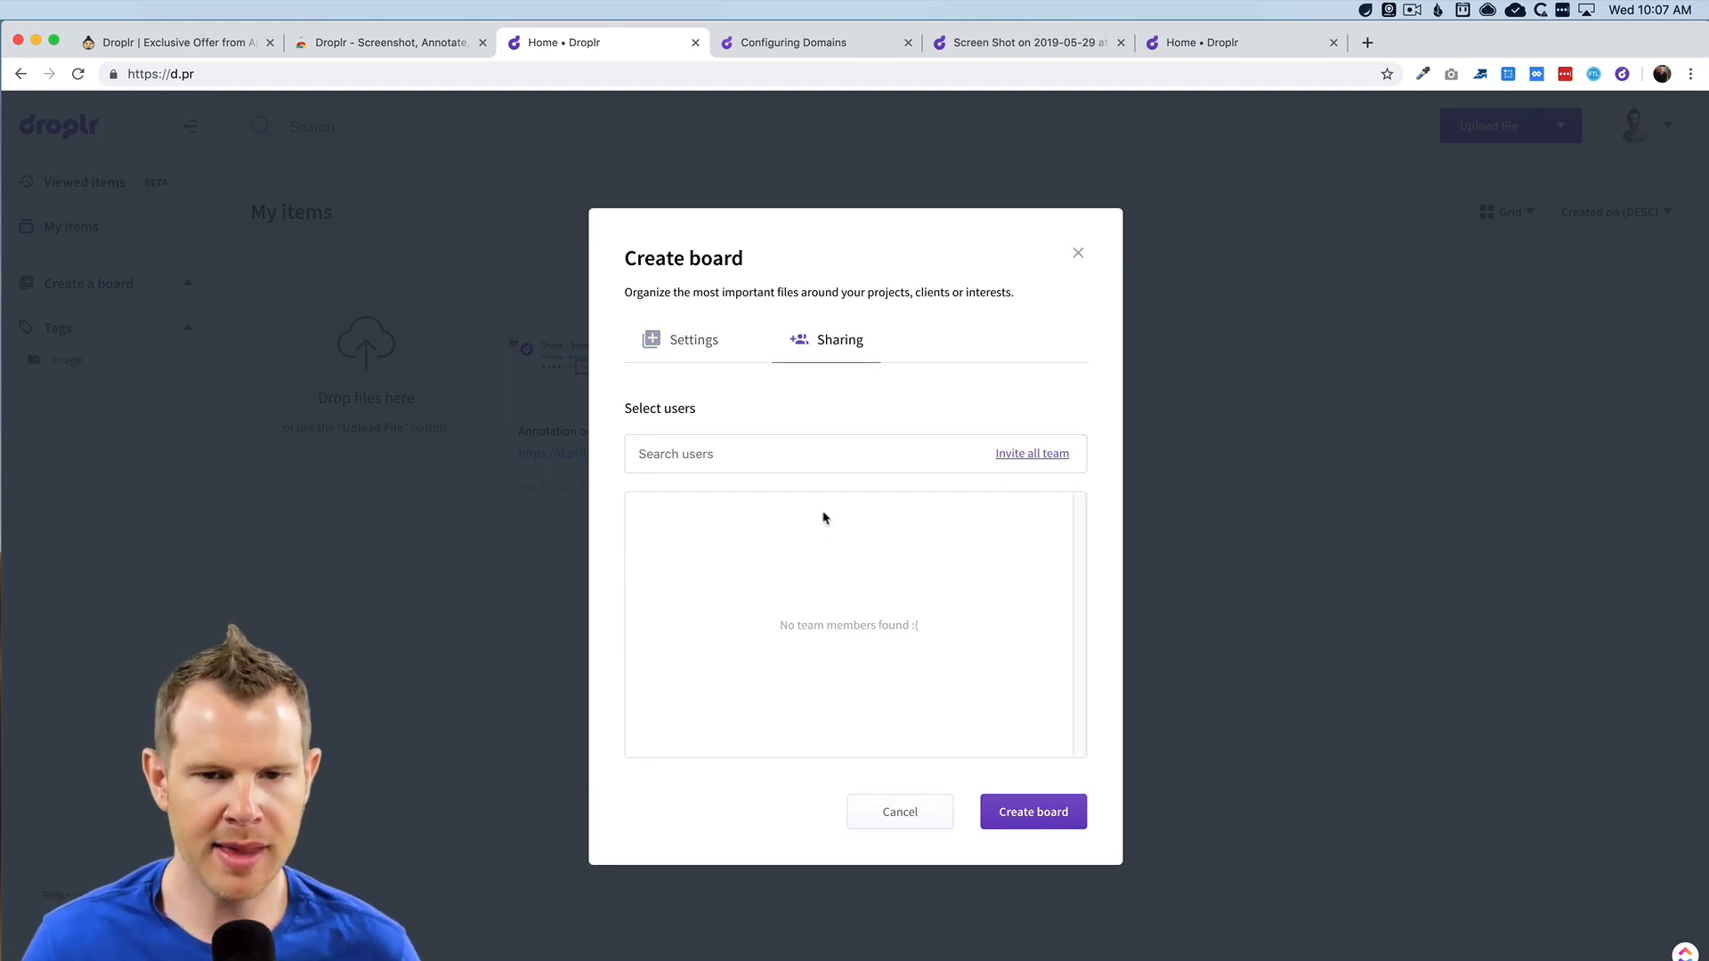
left_click(675, 362)
left_click(1031, 745)
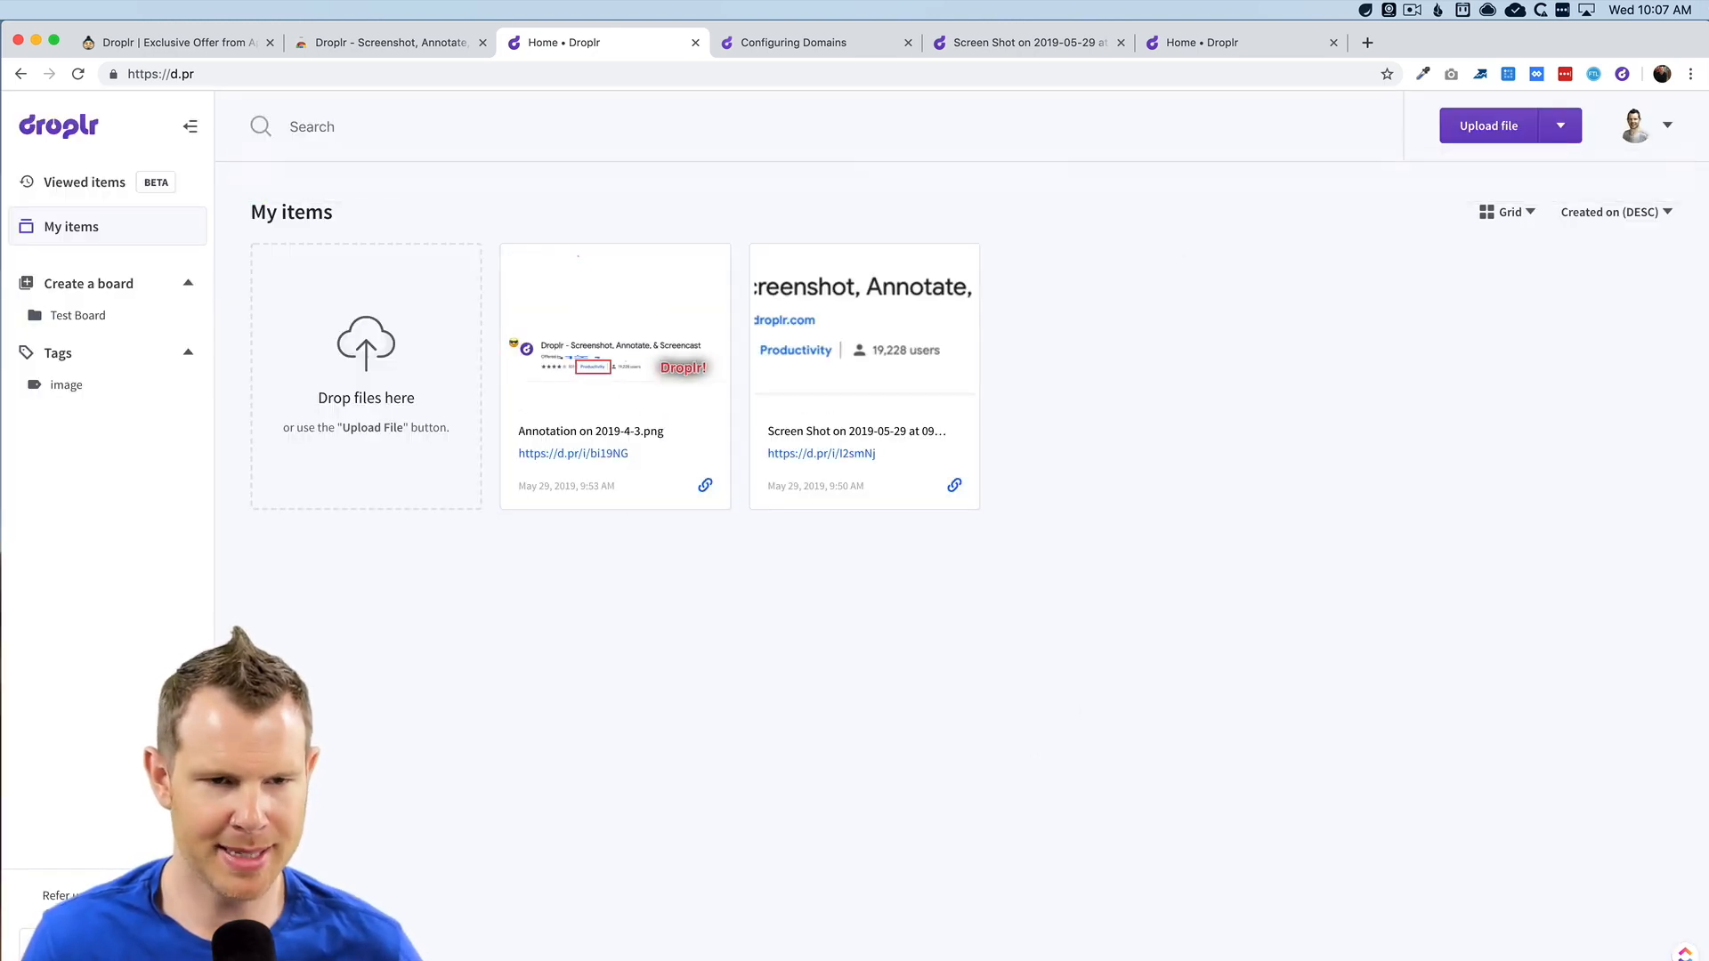
Step: Add the Annotation on 2019-4-3.png drop to Test Board via its Add to Board action
left_click(78, 315)
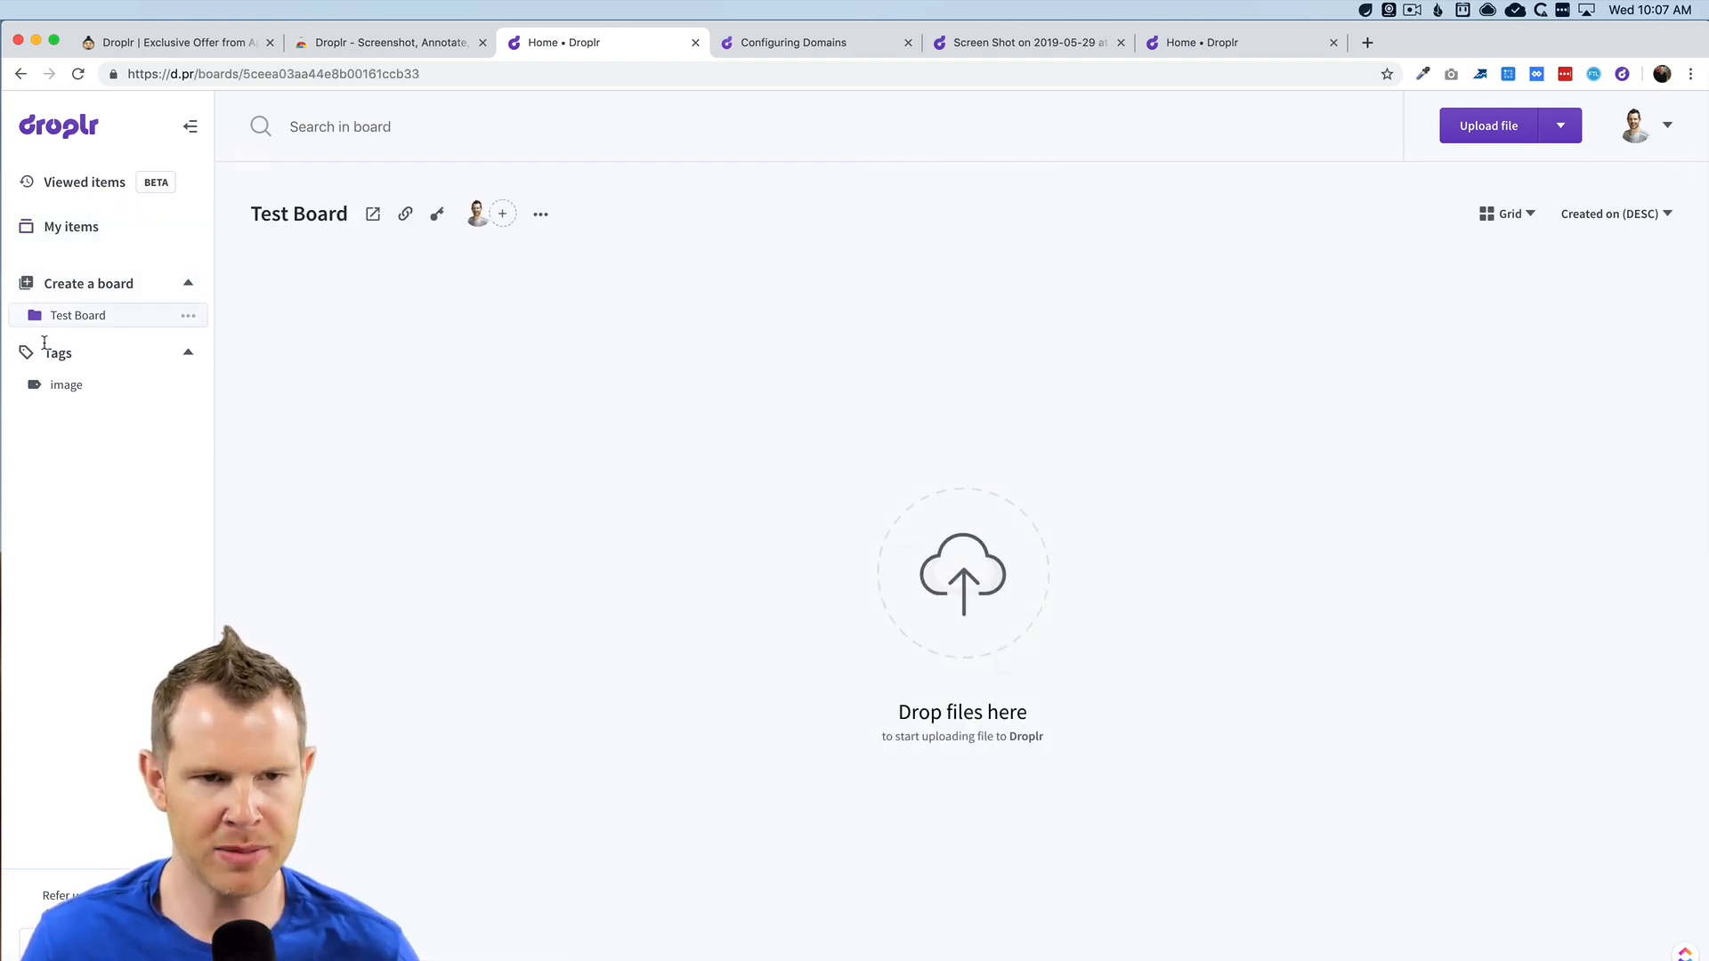
left_click(61, 229)
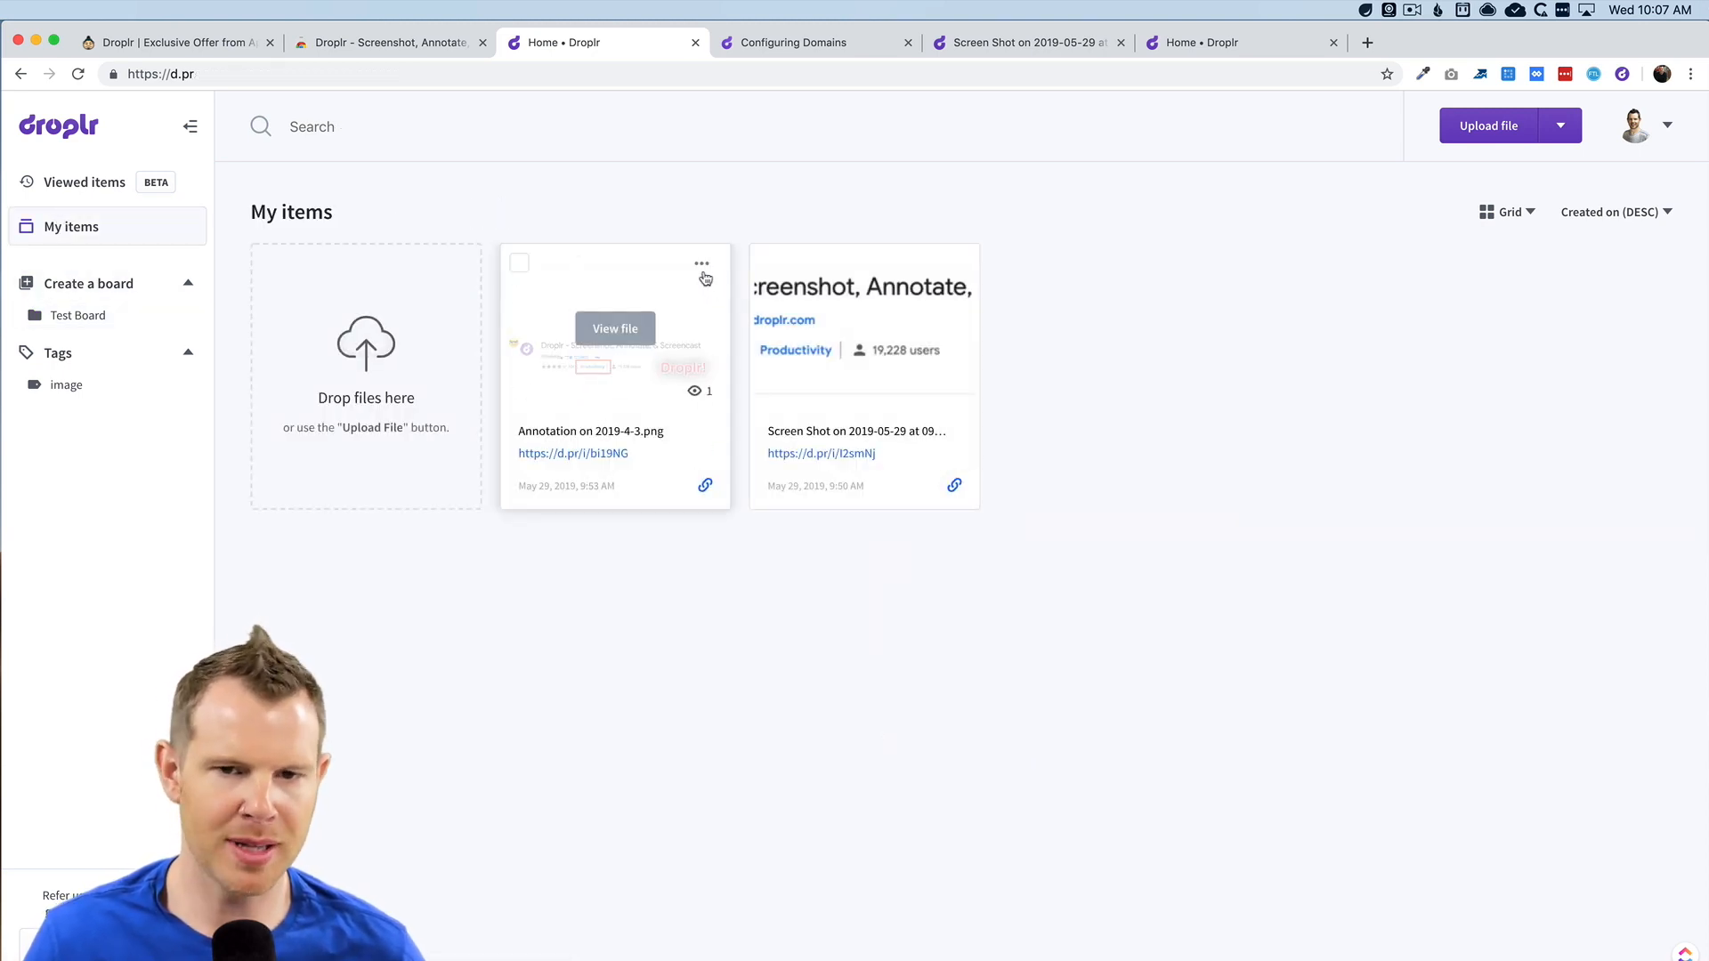
left_click(703, 265)
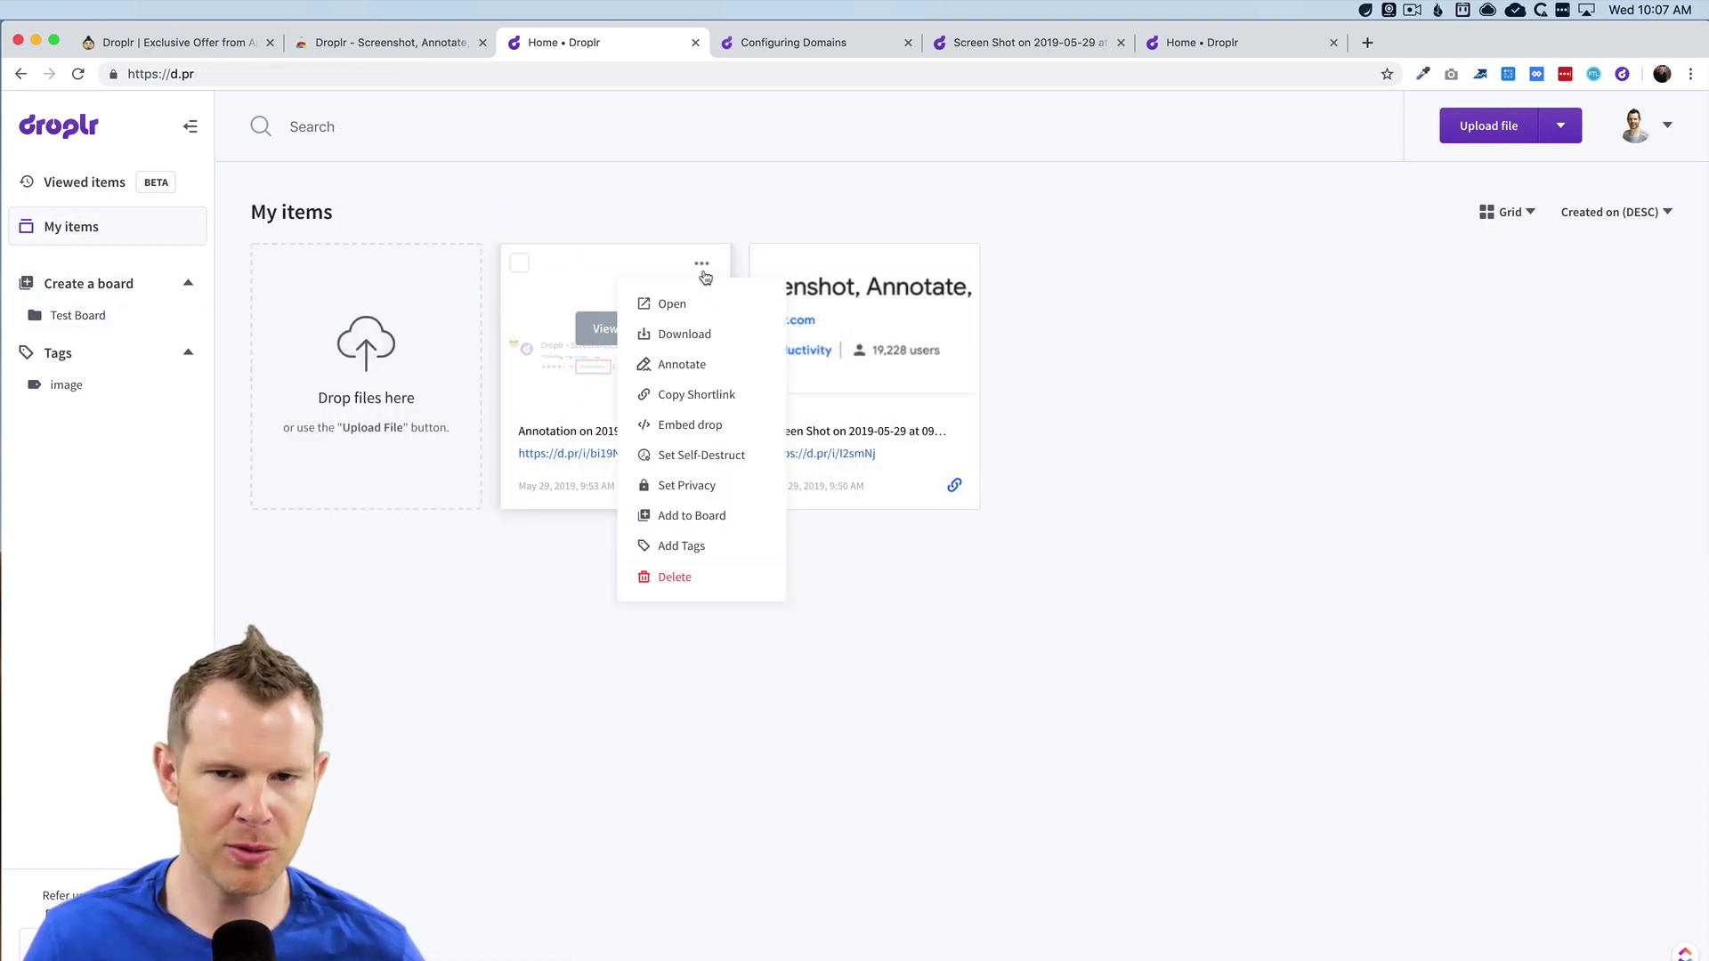
left_click(707, 520)
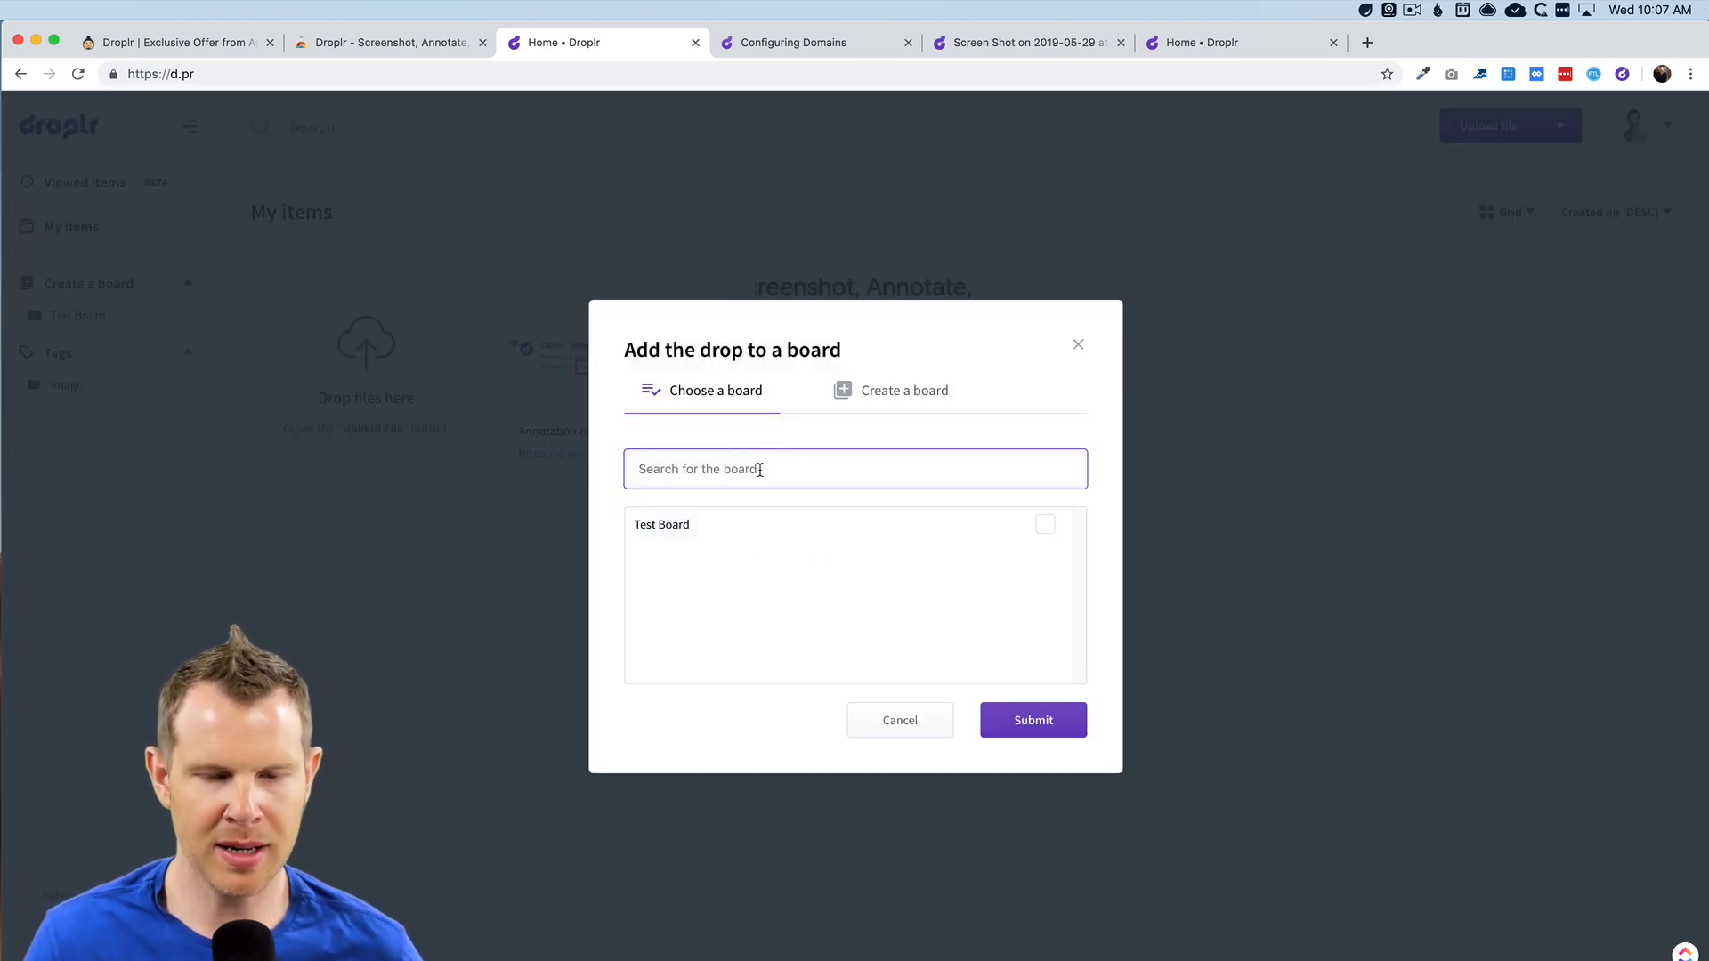
left_click(679, 538)
left_click(1003, 709)
Step: Confirm Test Board holds the annotation drop, then list all drops tagged image
left_click(80, 316)
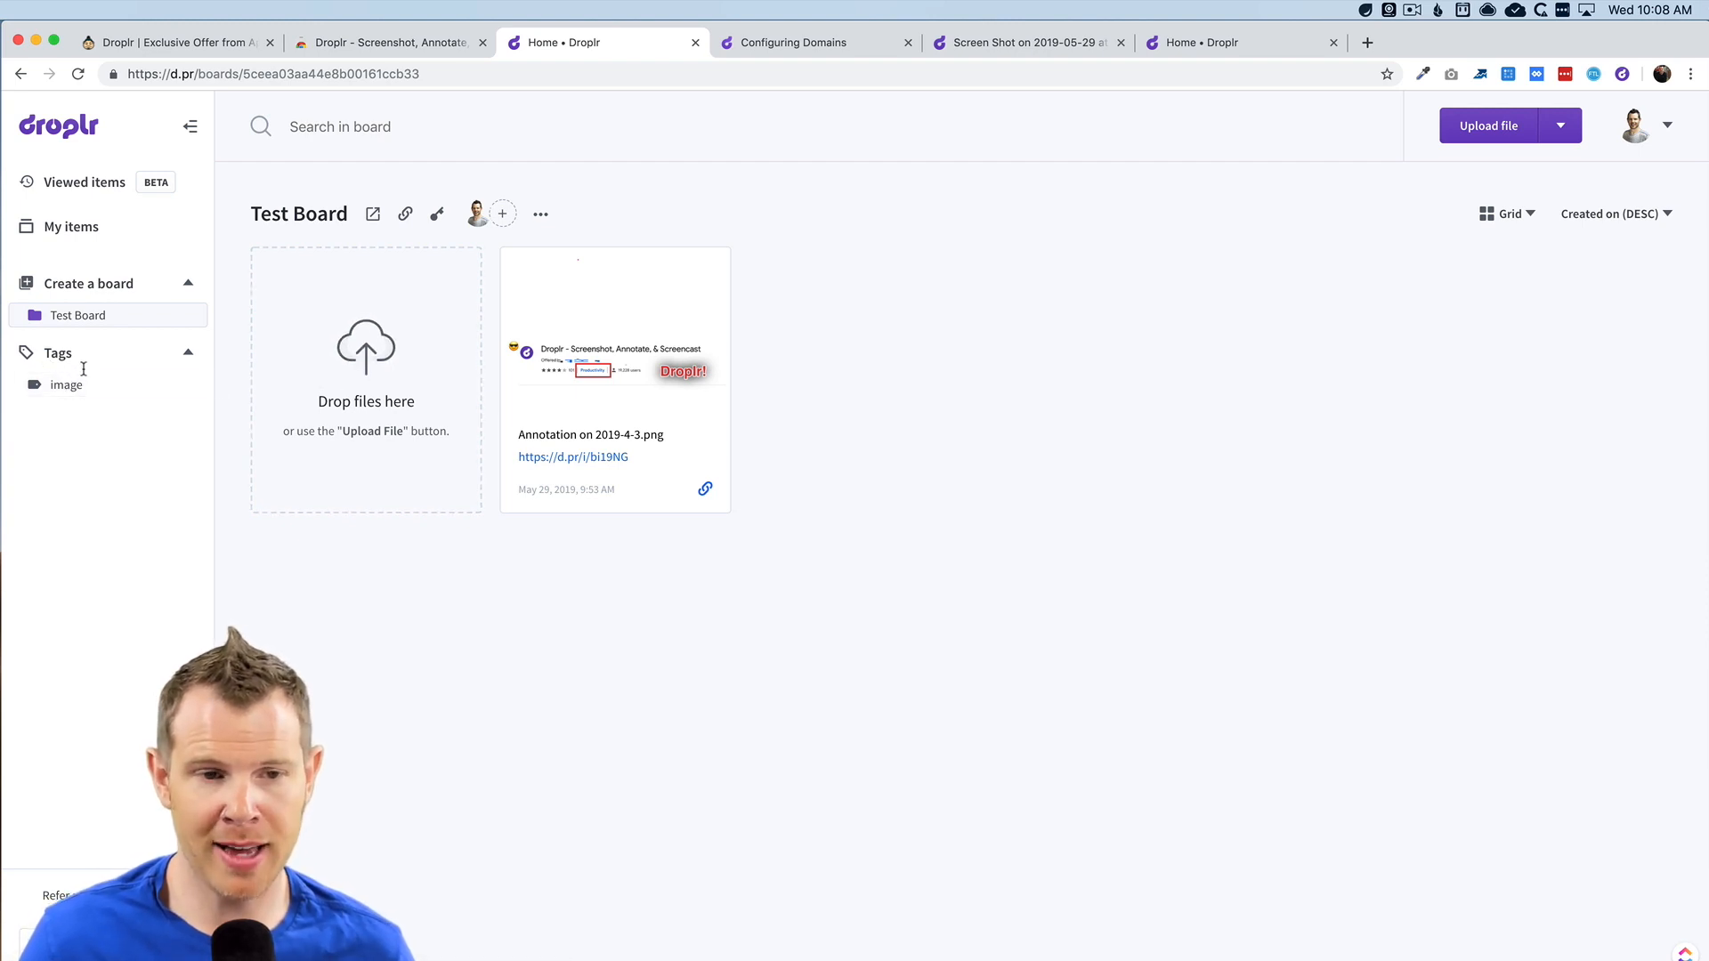
left_click(67, 390)
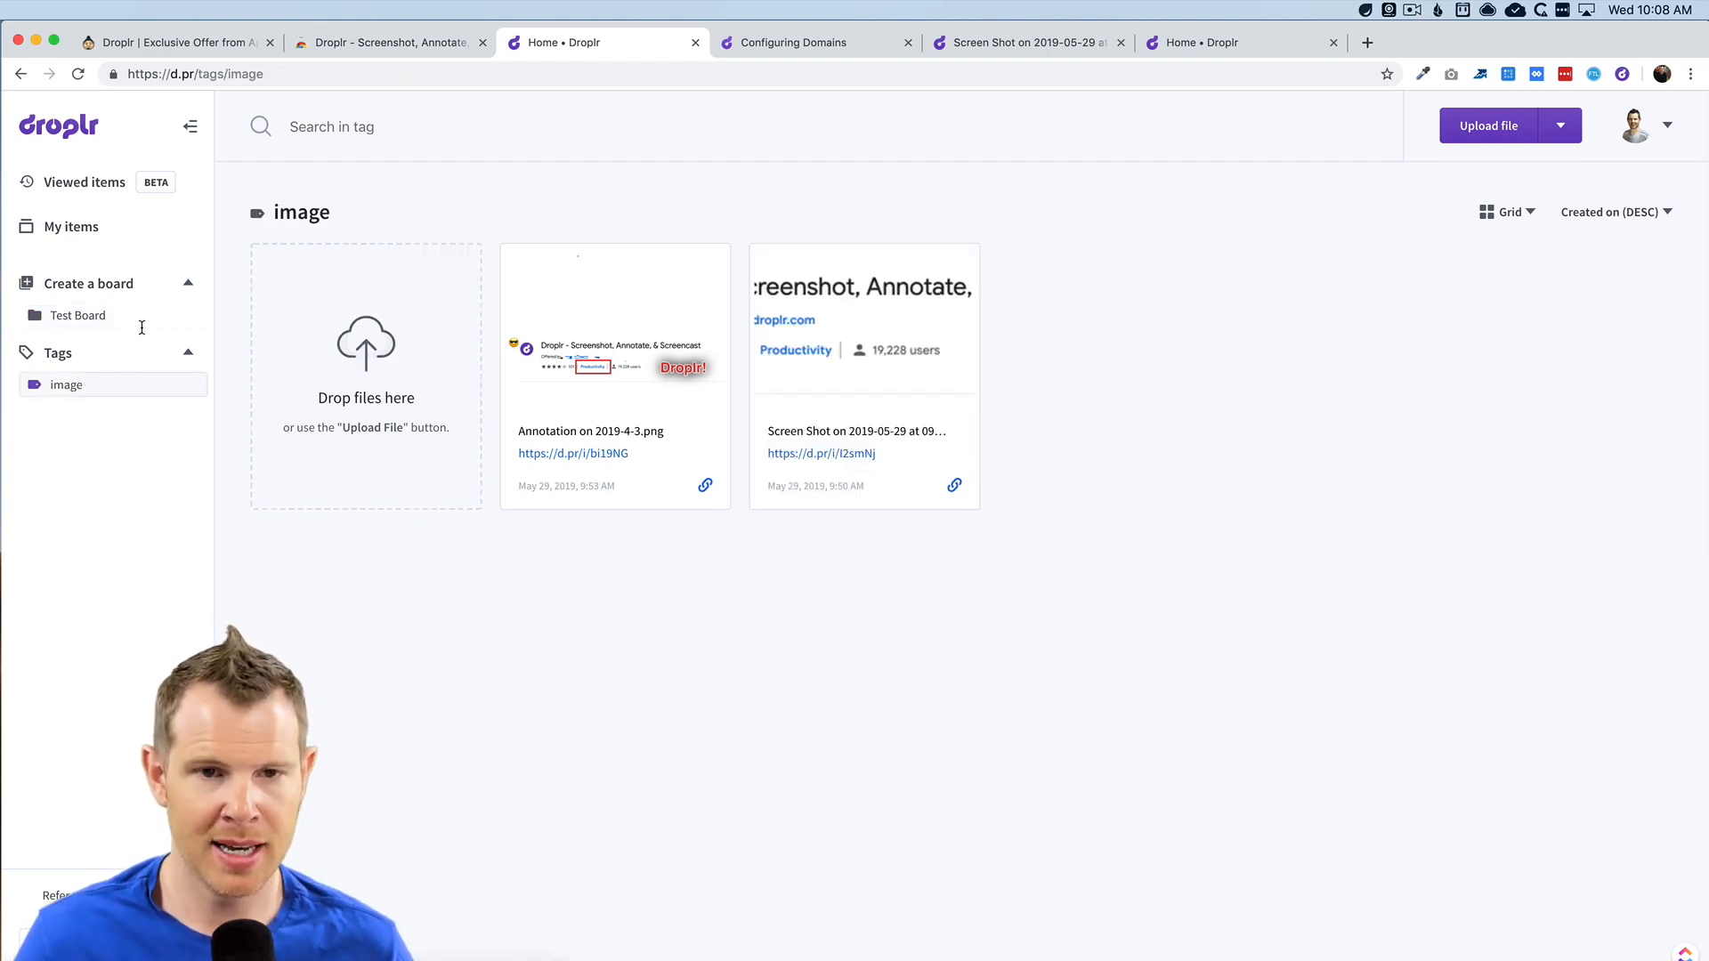